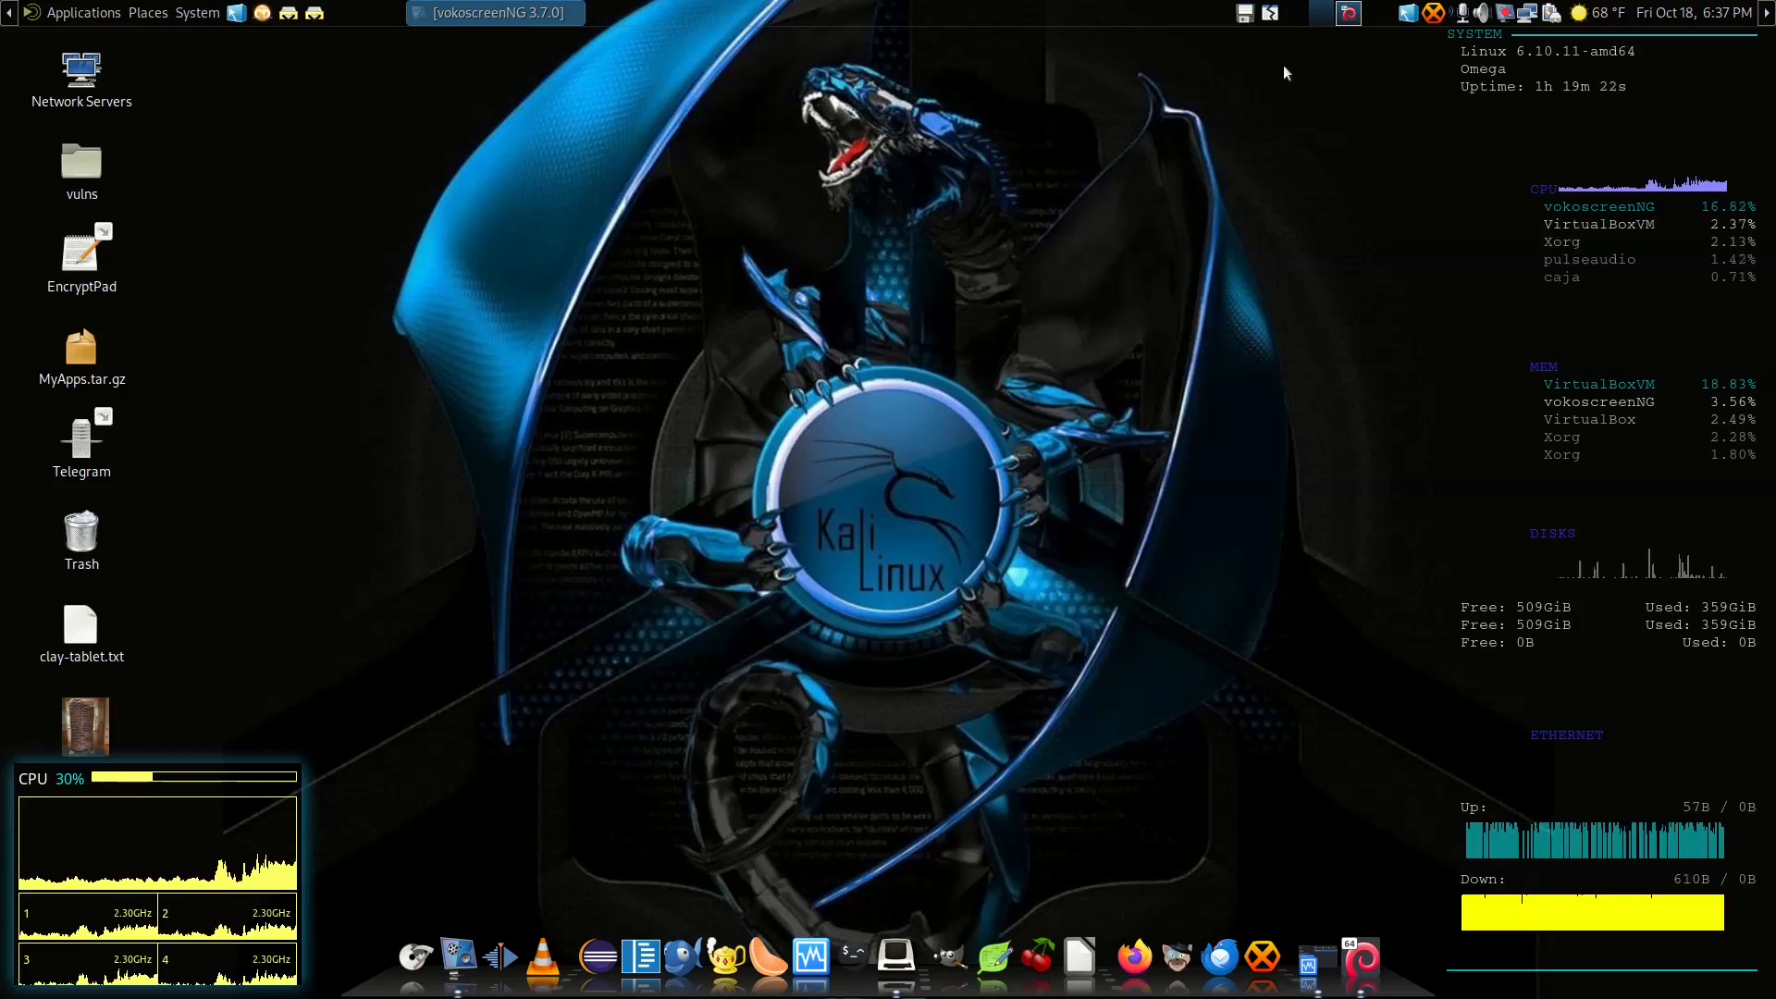
Step: Bring the running Parrot OS Security Edition virtual machine to the front in VirtualBox
click(1350, 14)
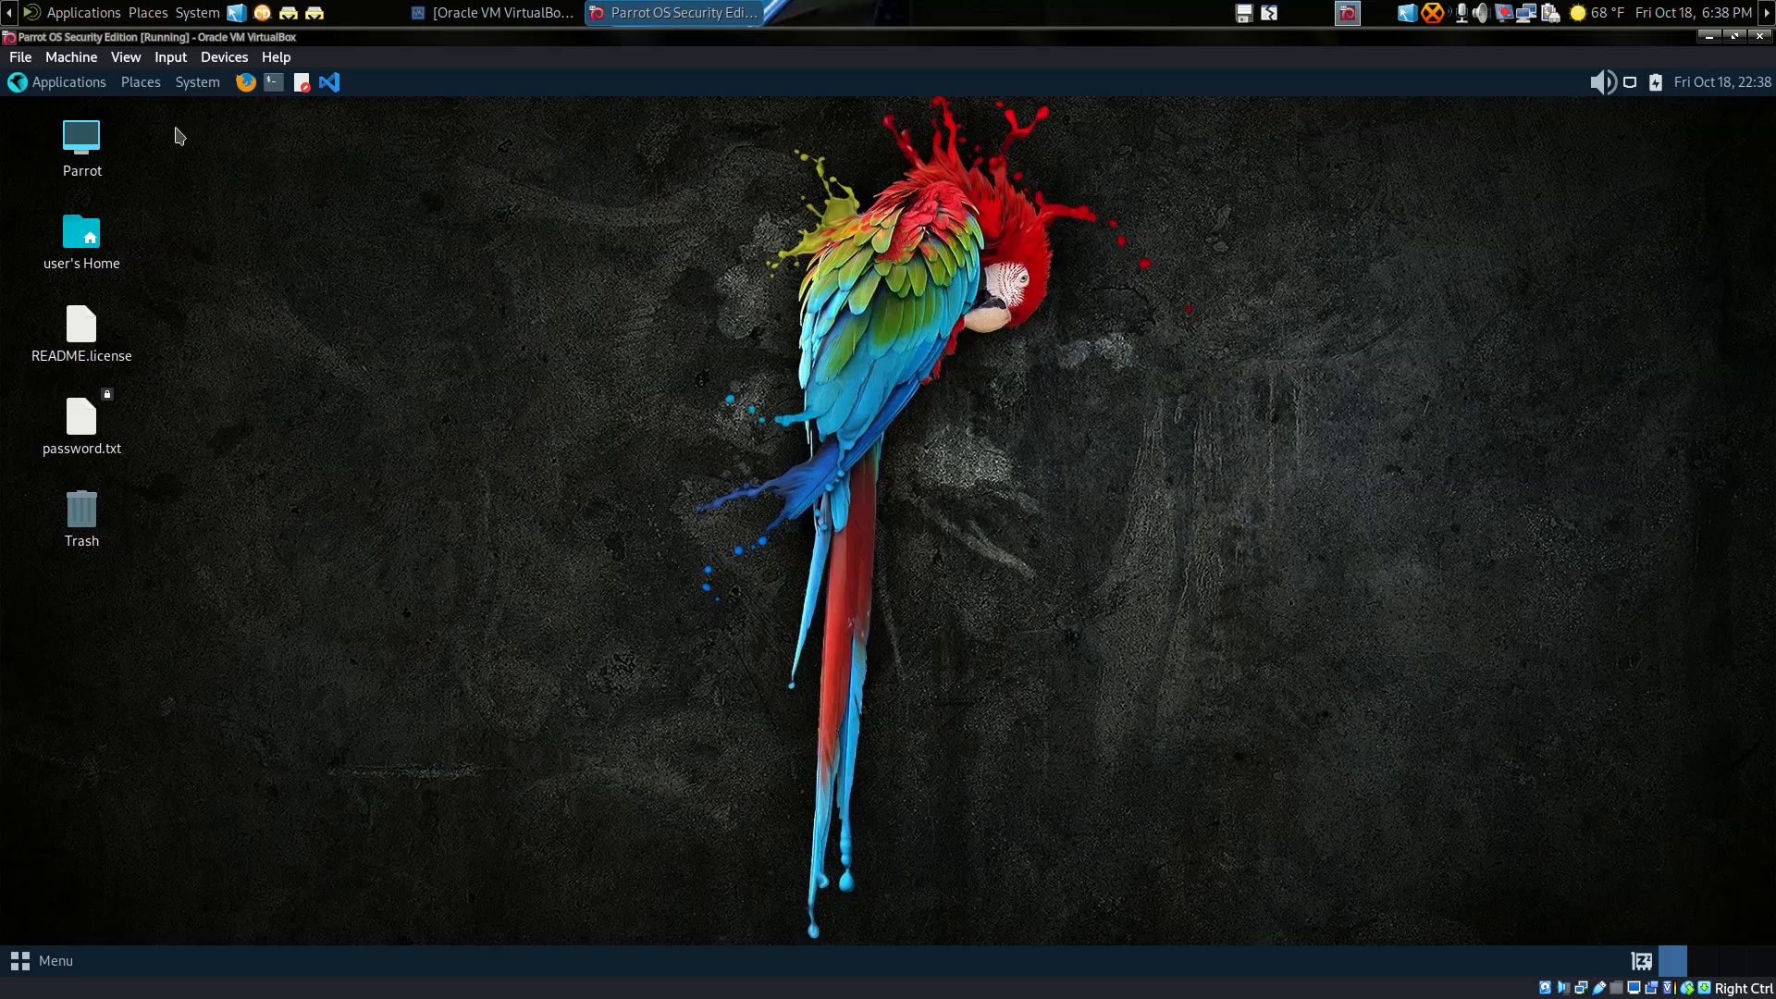
Step: Launch Synaptic Package Manager as superuser, re-entering the password after the failed first attempt
click(197, 83)
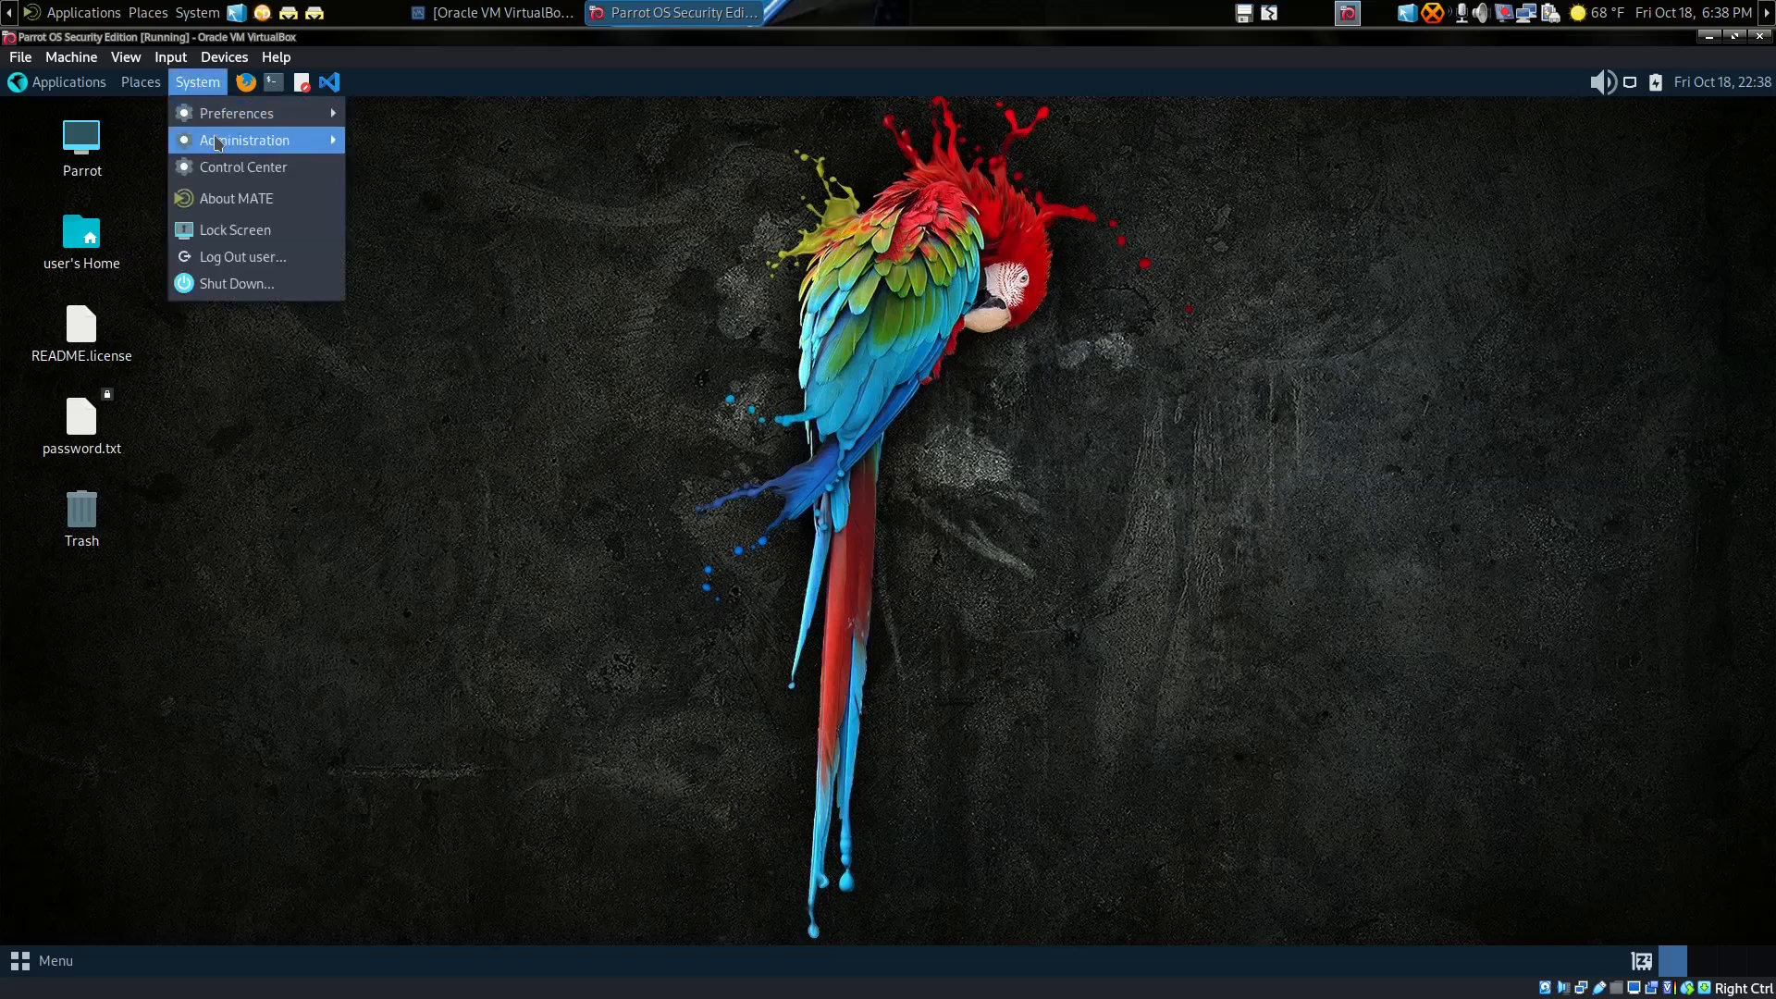
mouse_move(258, 144)
click(449, 193)
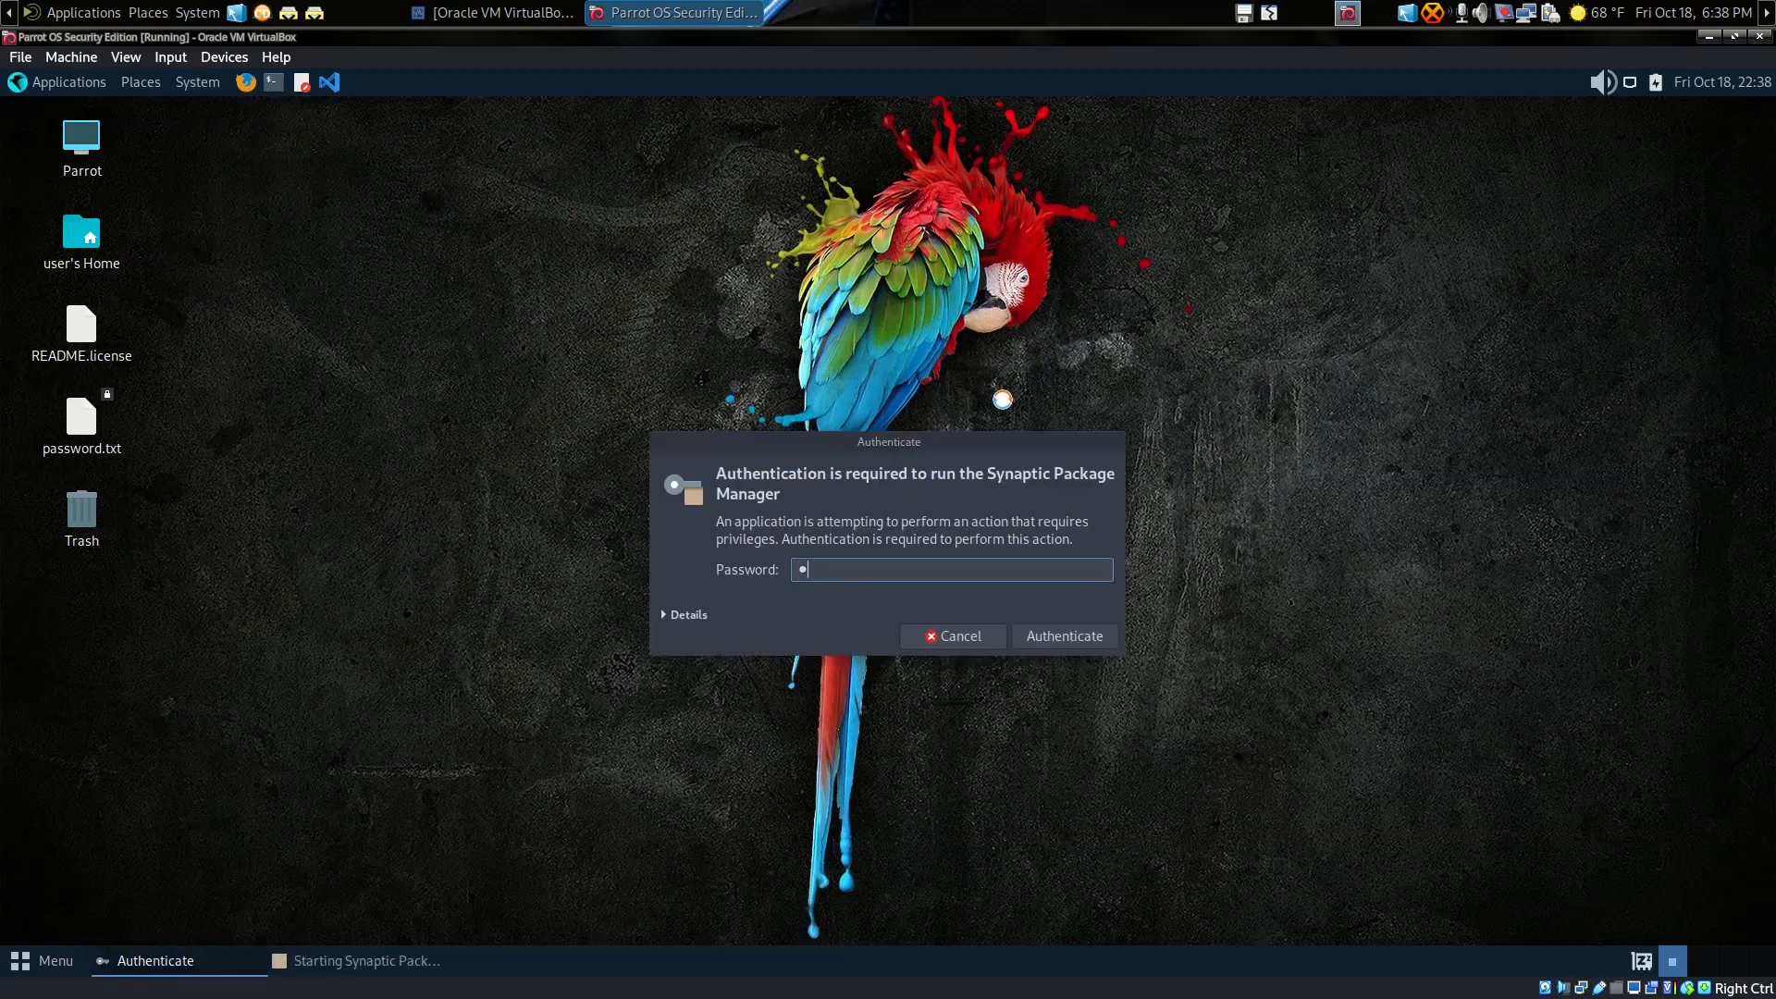
key(Return)
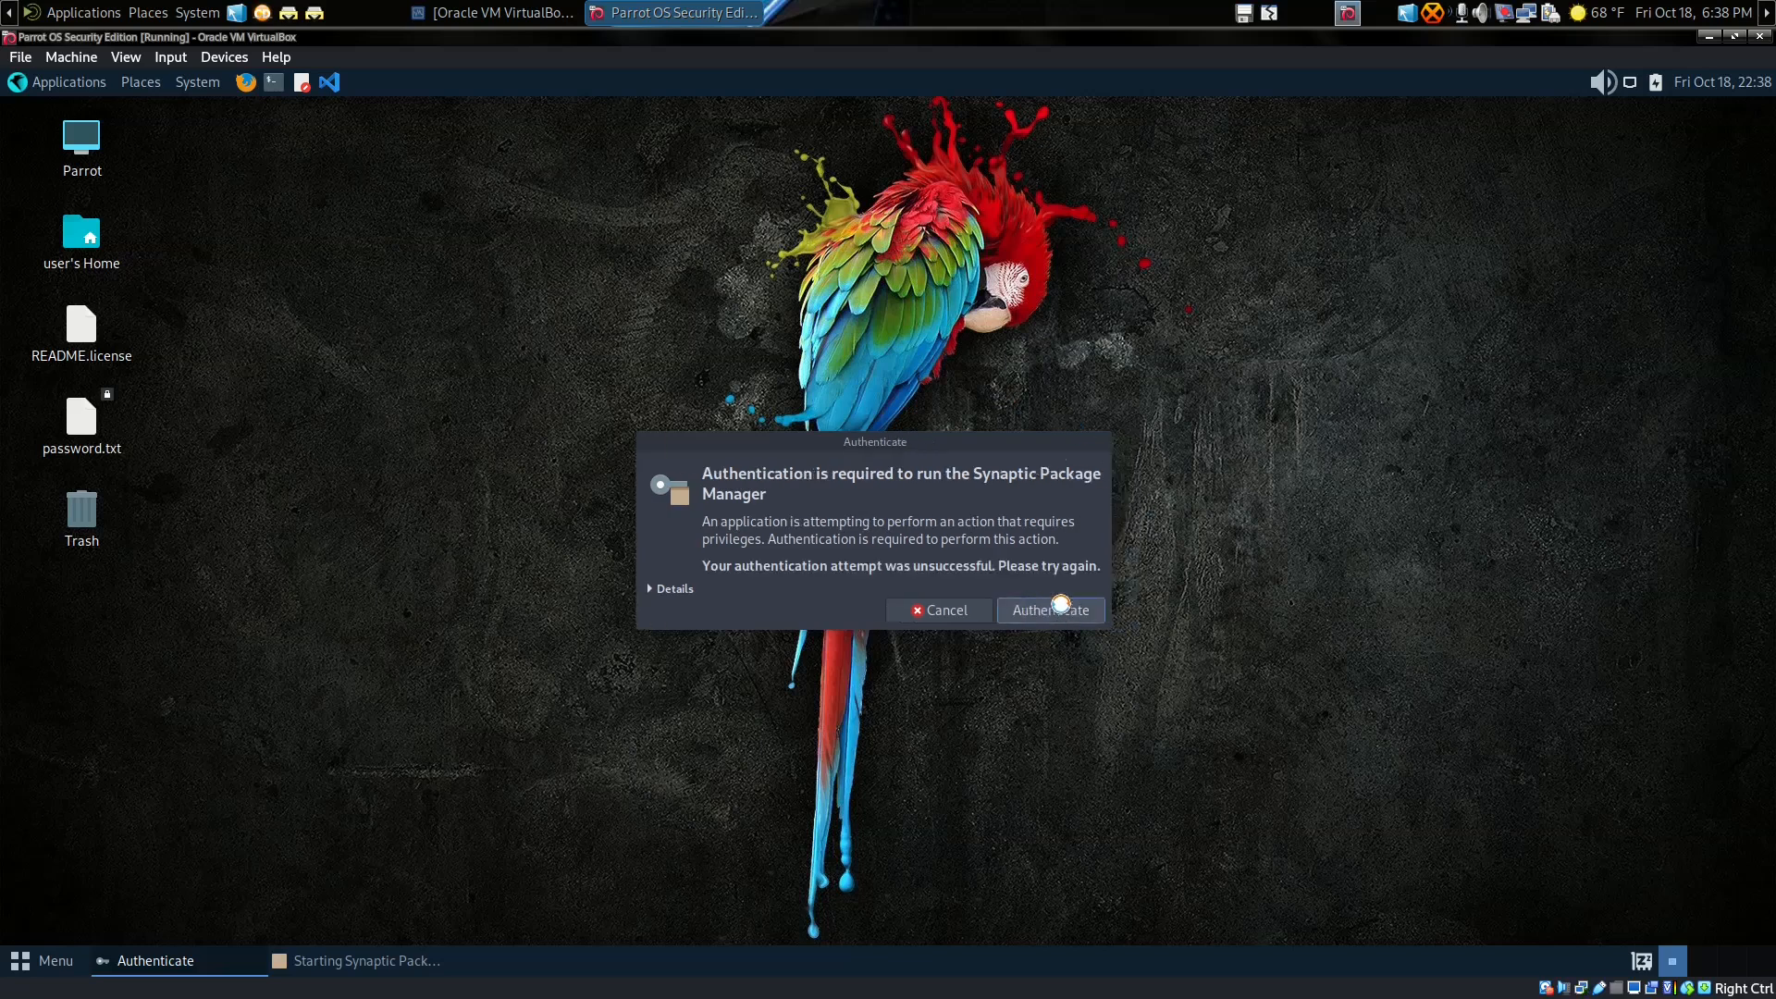
text(••••••)
key(Return)
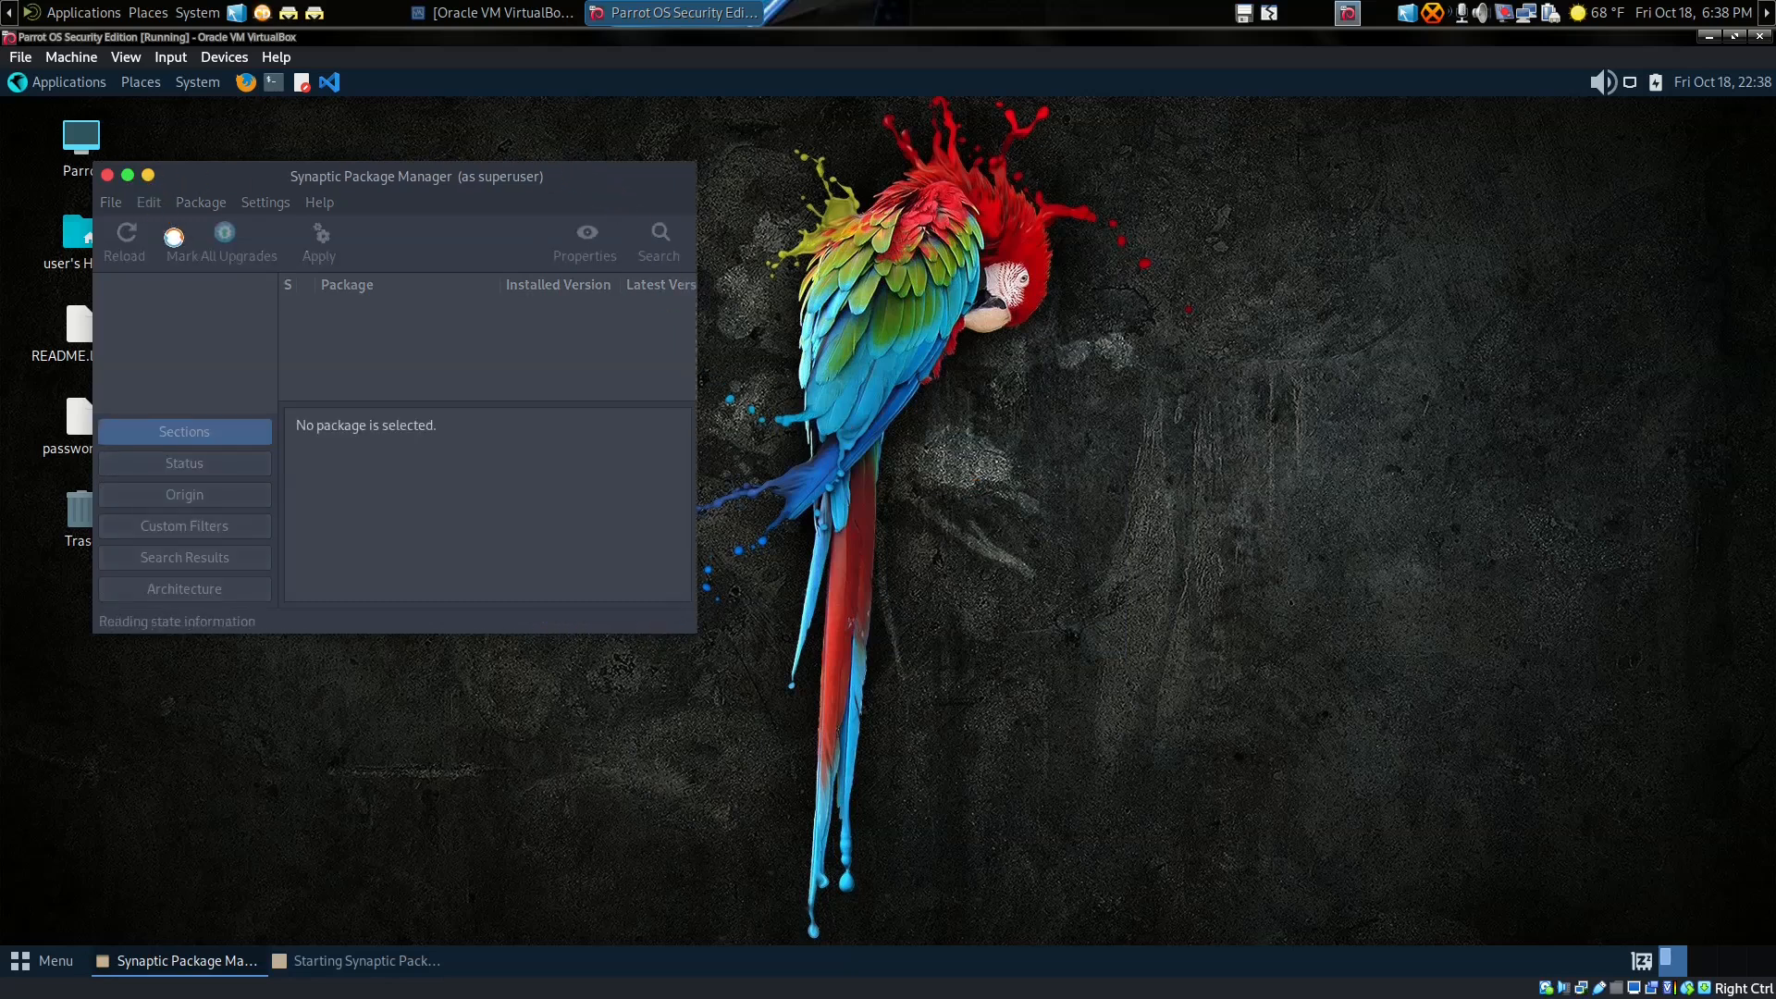
Step: Maximize Synaptic, dismiss the Quick Introduction and enlarge the package list pane
click(128, 176)
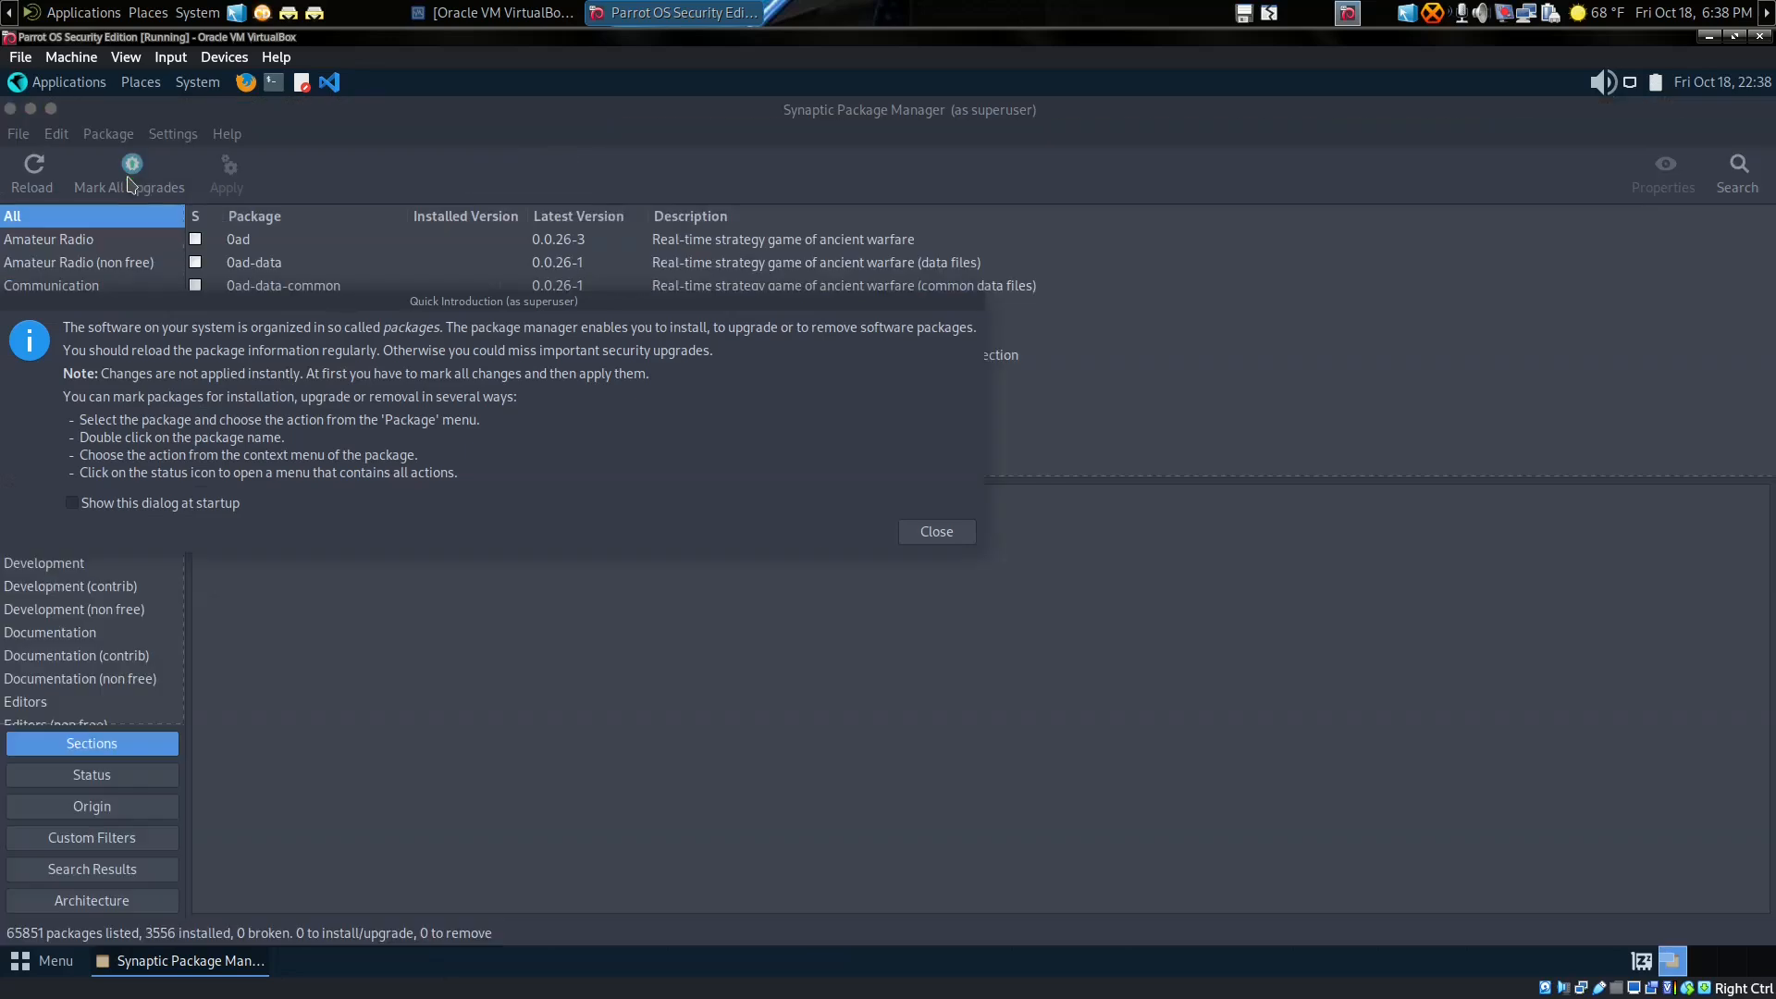
click(920, 539)
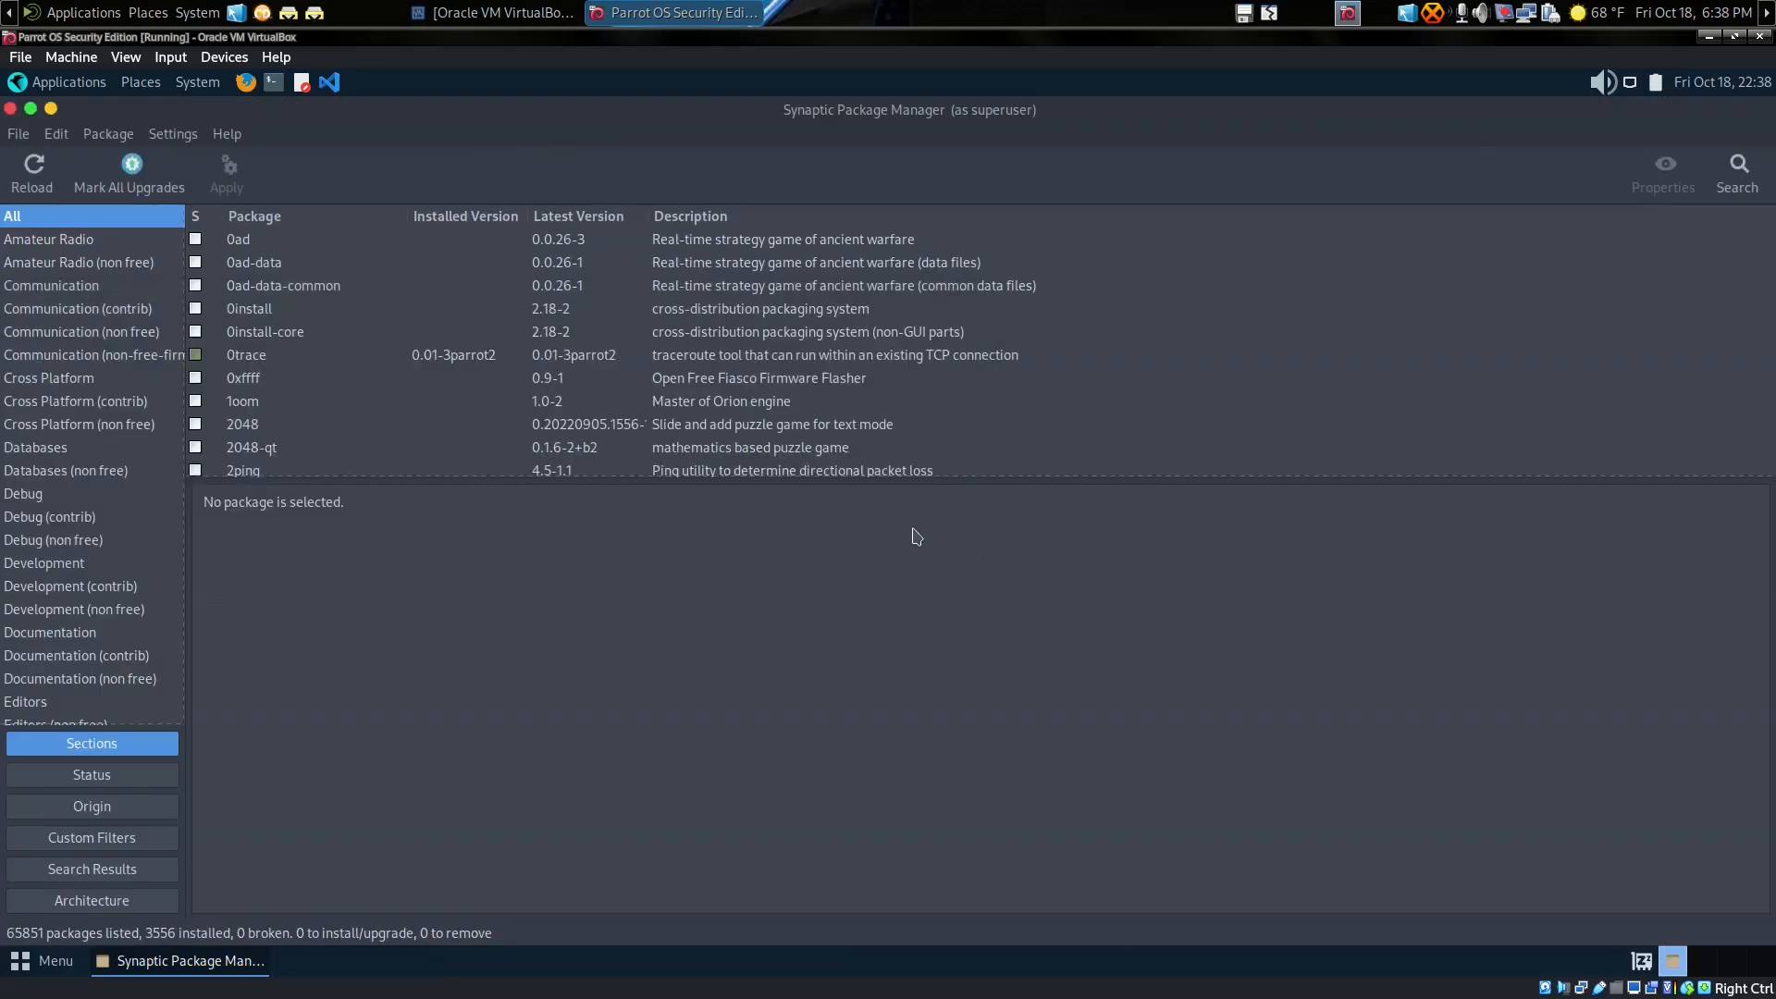
drag(846, 486, 846, 629)
Step: Search the packages for 'hexchat', listing eight results
click(1739, 176)
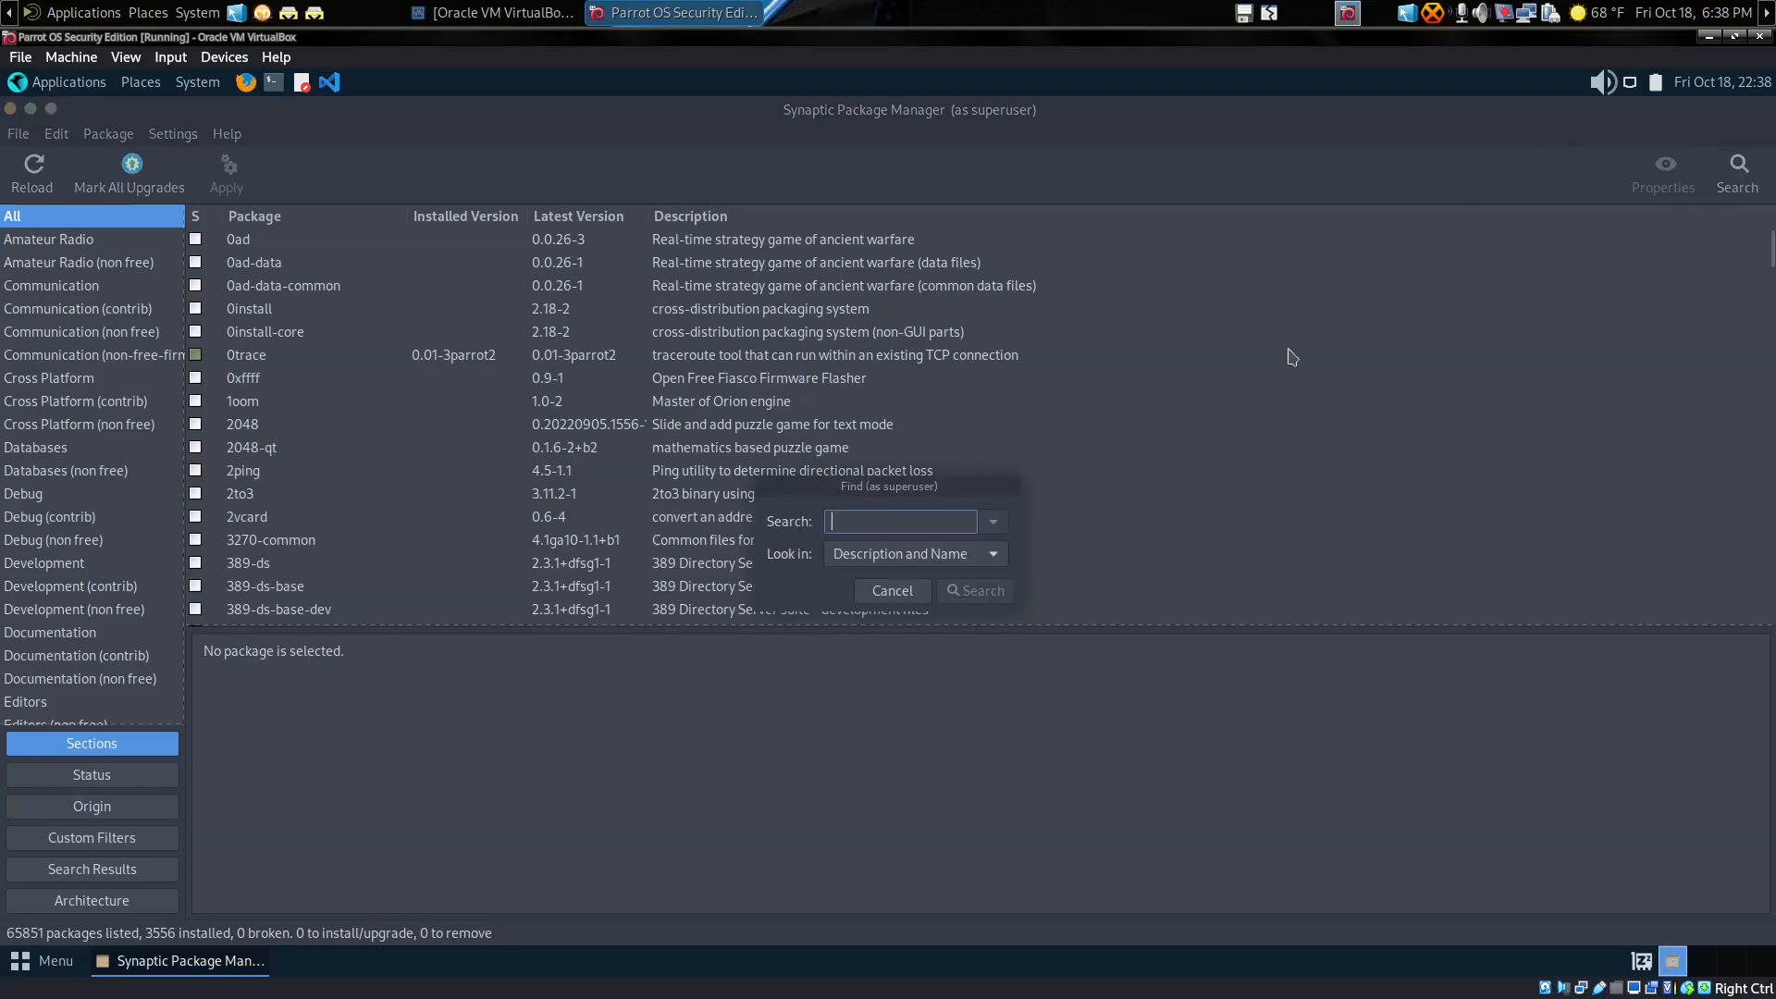
text(h)
click(958, 597)
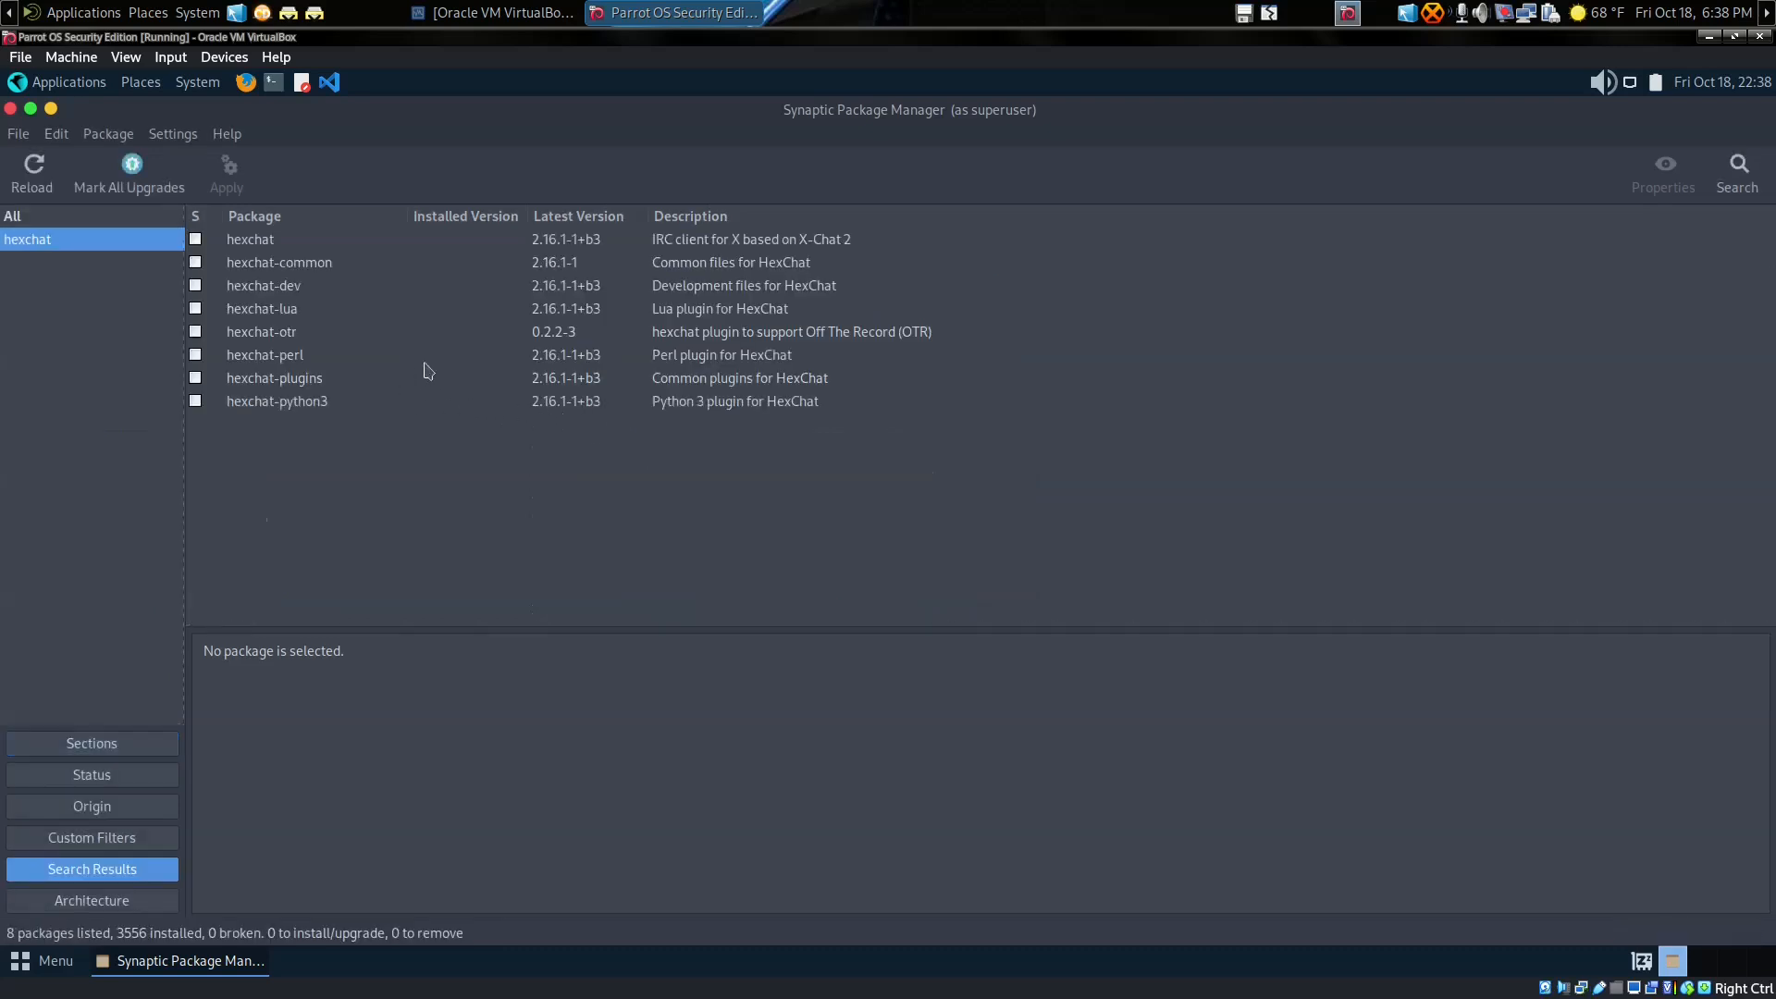
Step: Mark hexchat and its required packages, then apply installing all six (5747 kB)
click(196, 242)
click(241, 277)
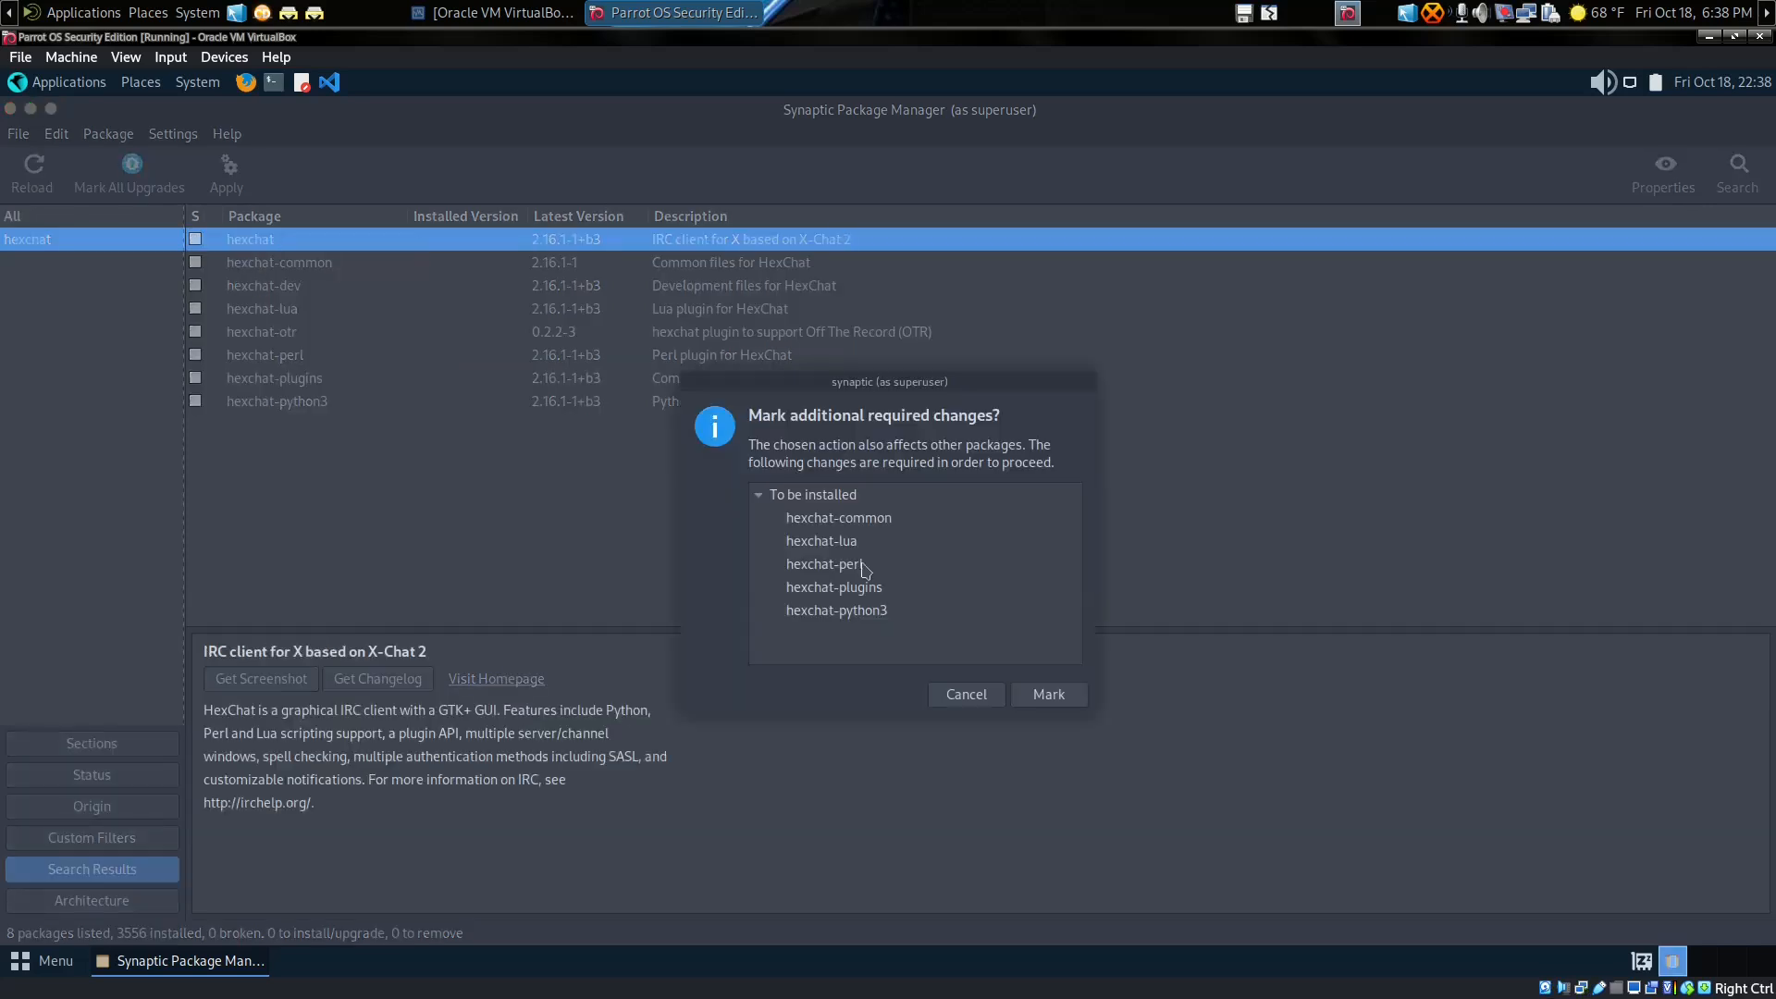
click(1037, 692)
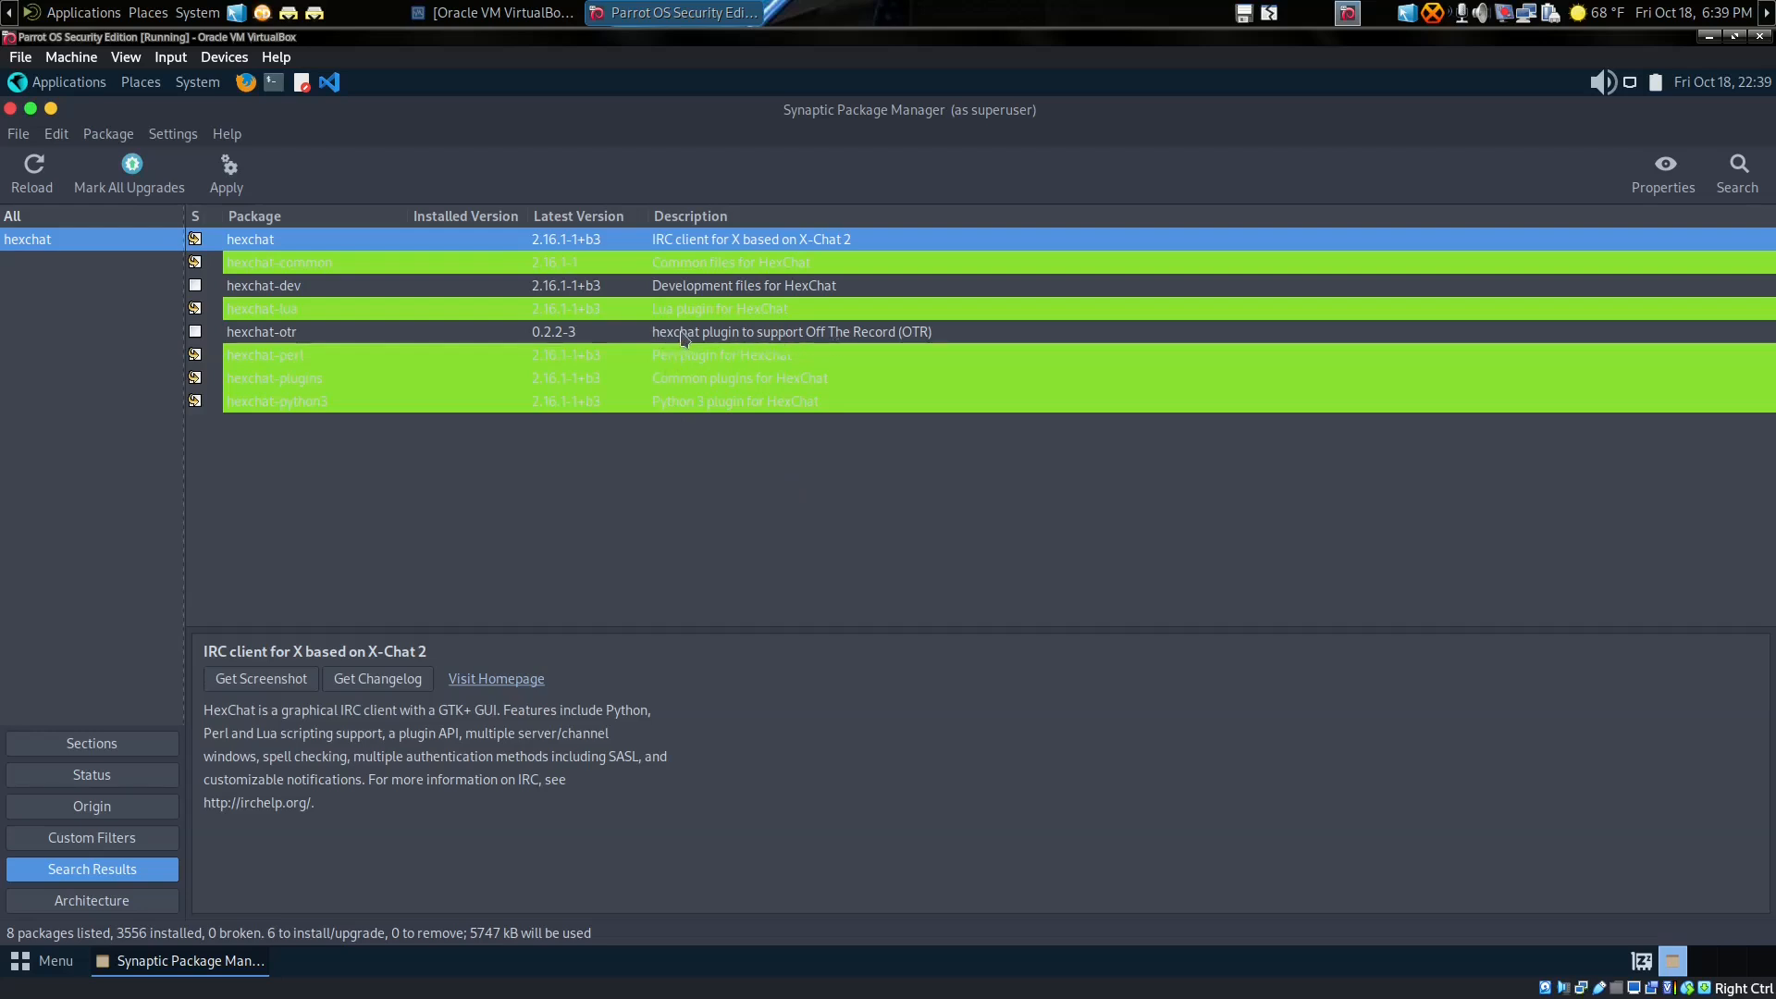
click(231, 175)
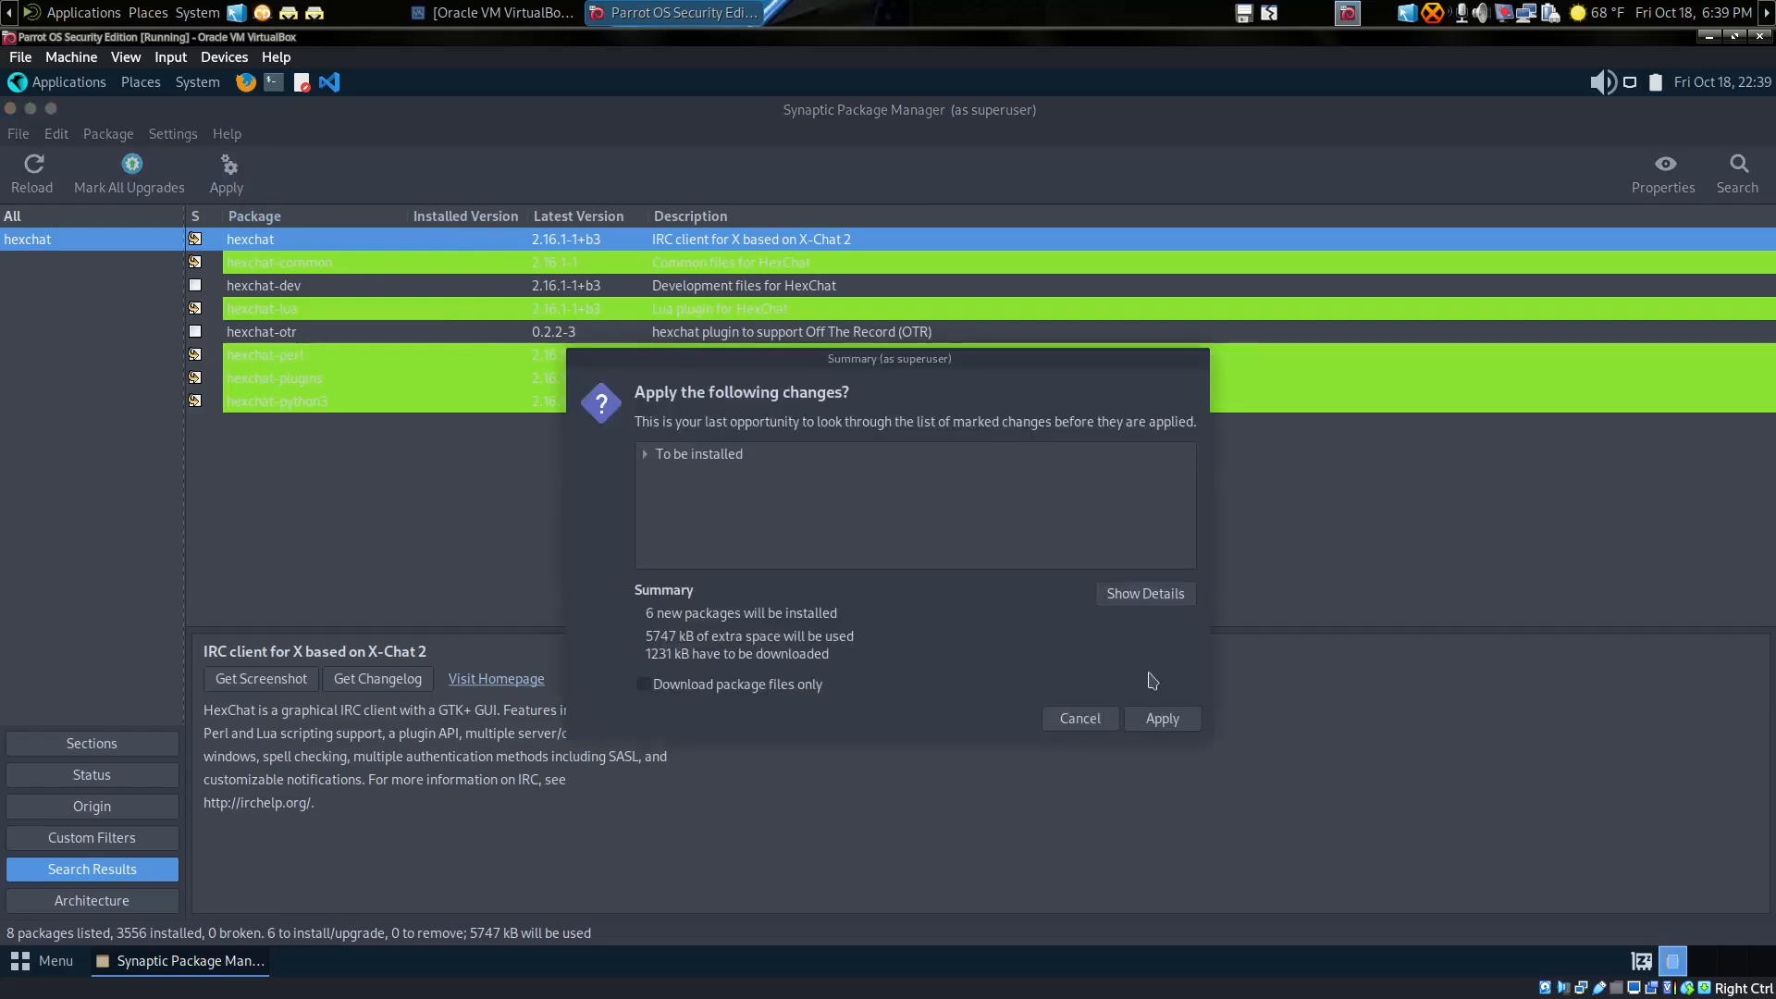
click(1156, 718)
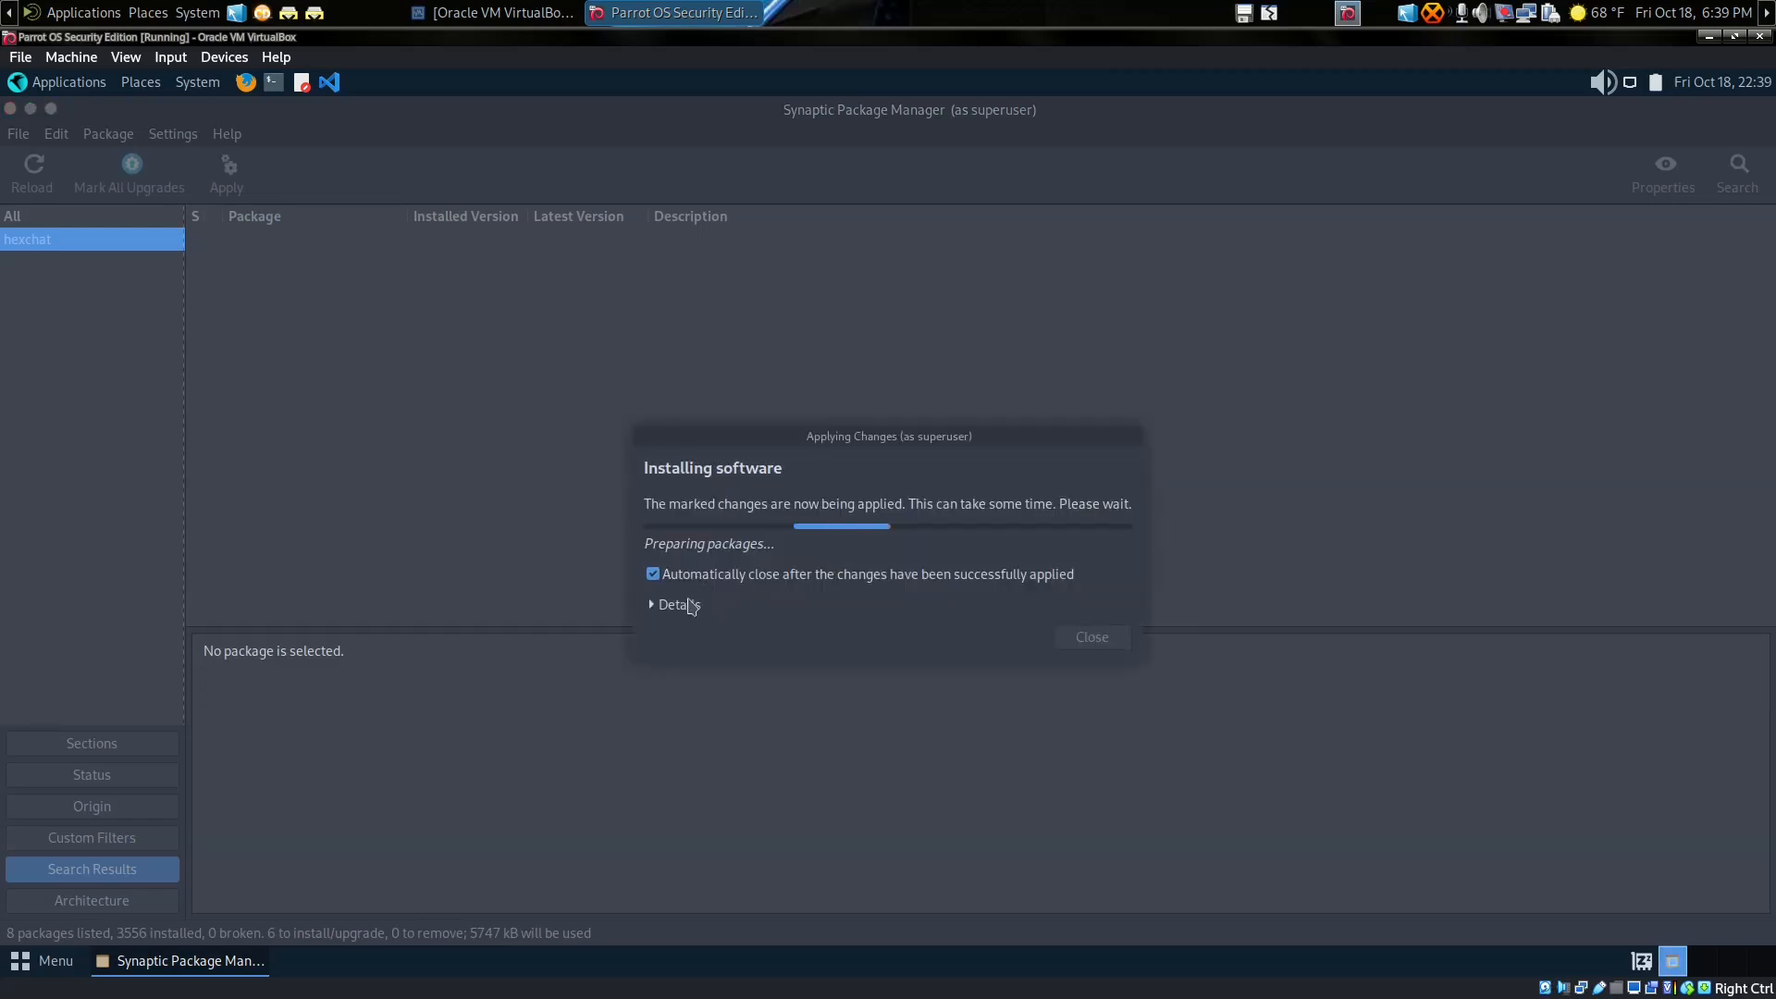
Step: Show the installation details log and move the progress dialog higher while packages install
click(689, 605)
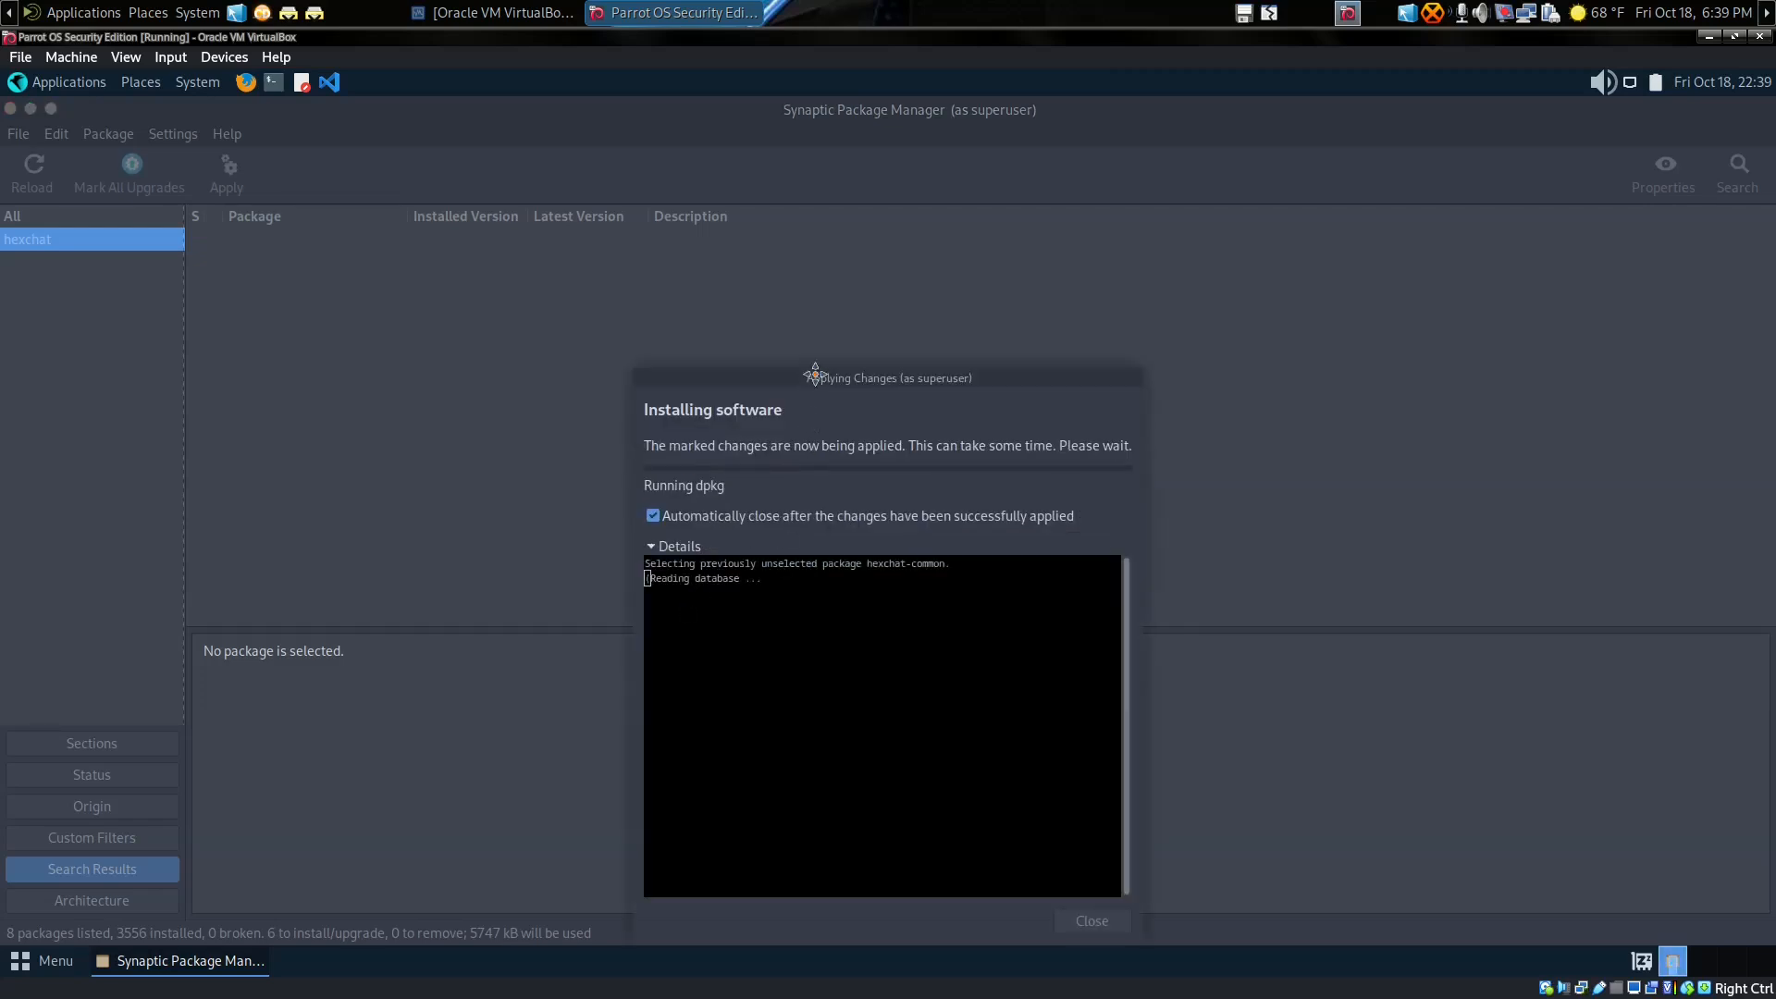
drag(815, 374, 824, 246)
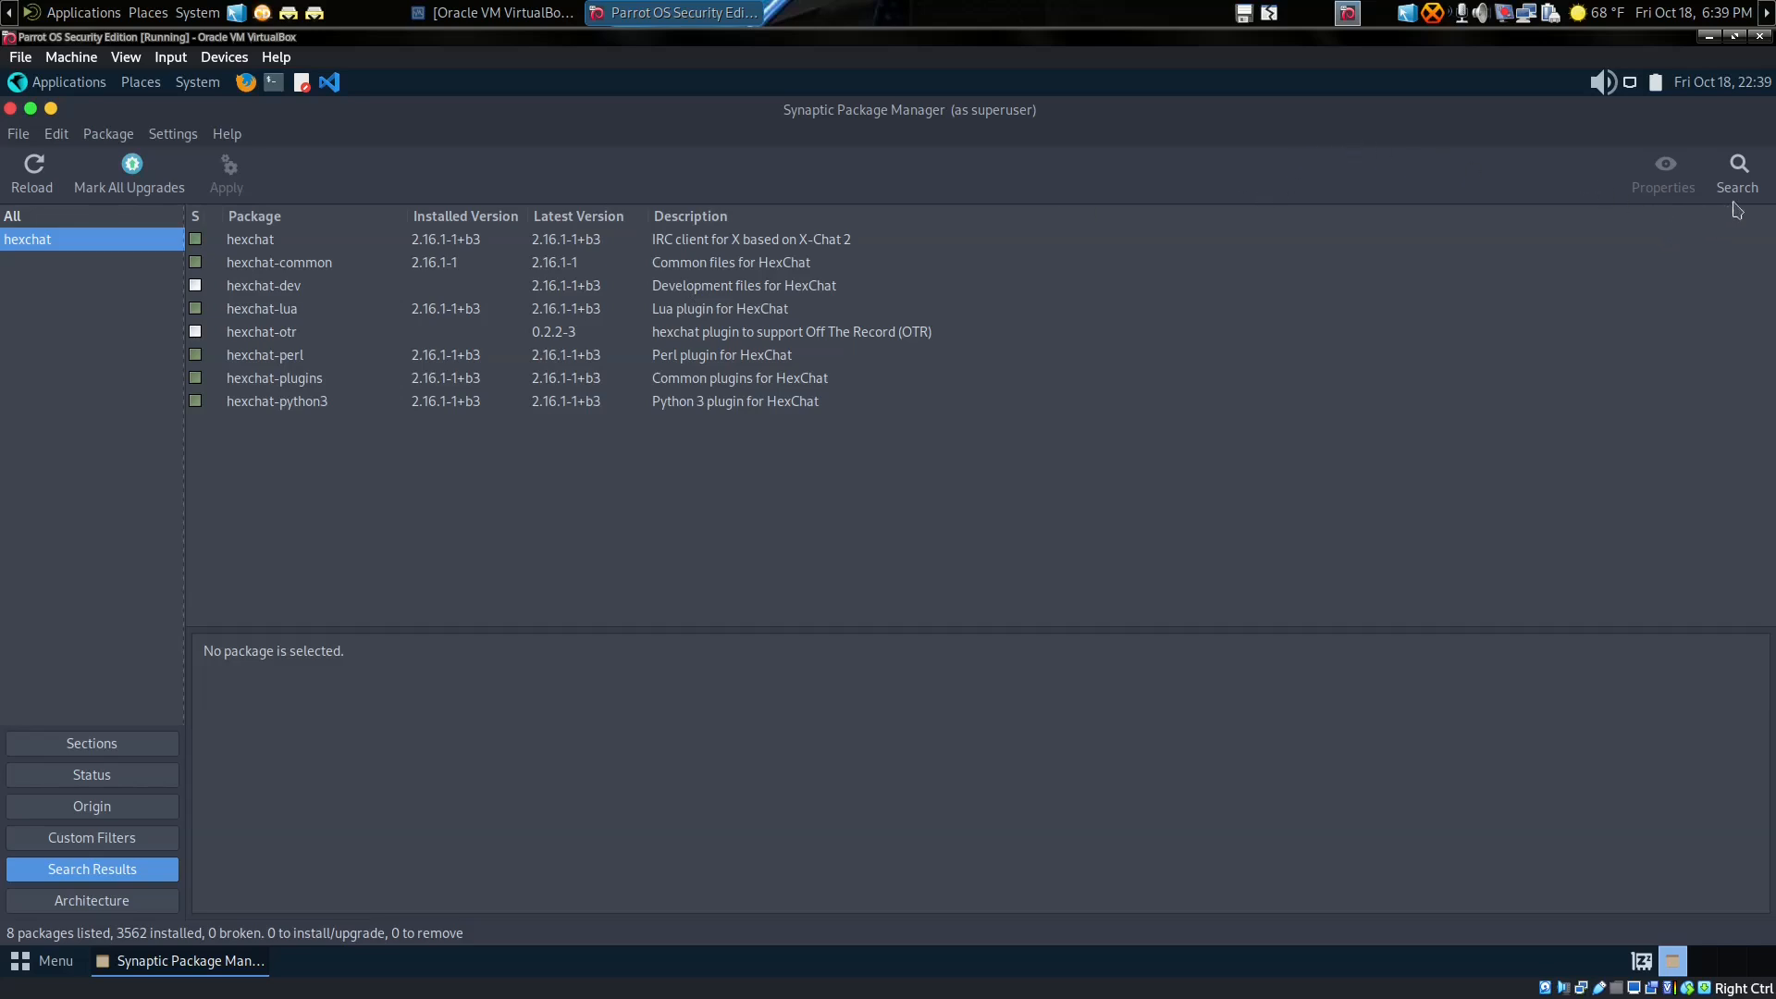
Step: Search the packages for 'IRC' and scroll through the 635 results
click(1736, 174)
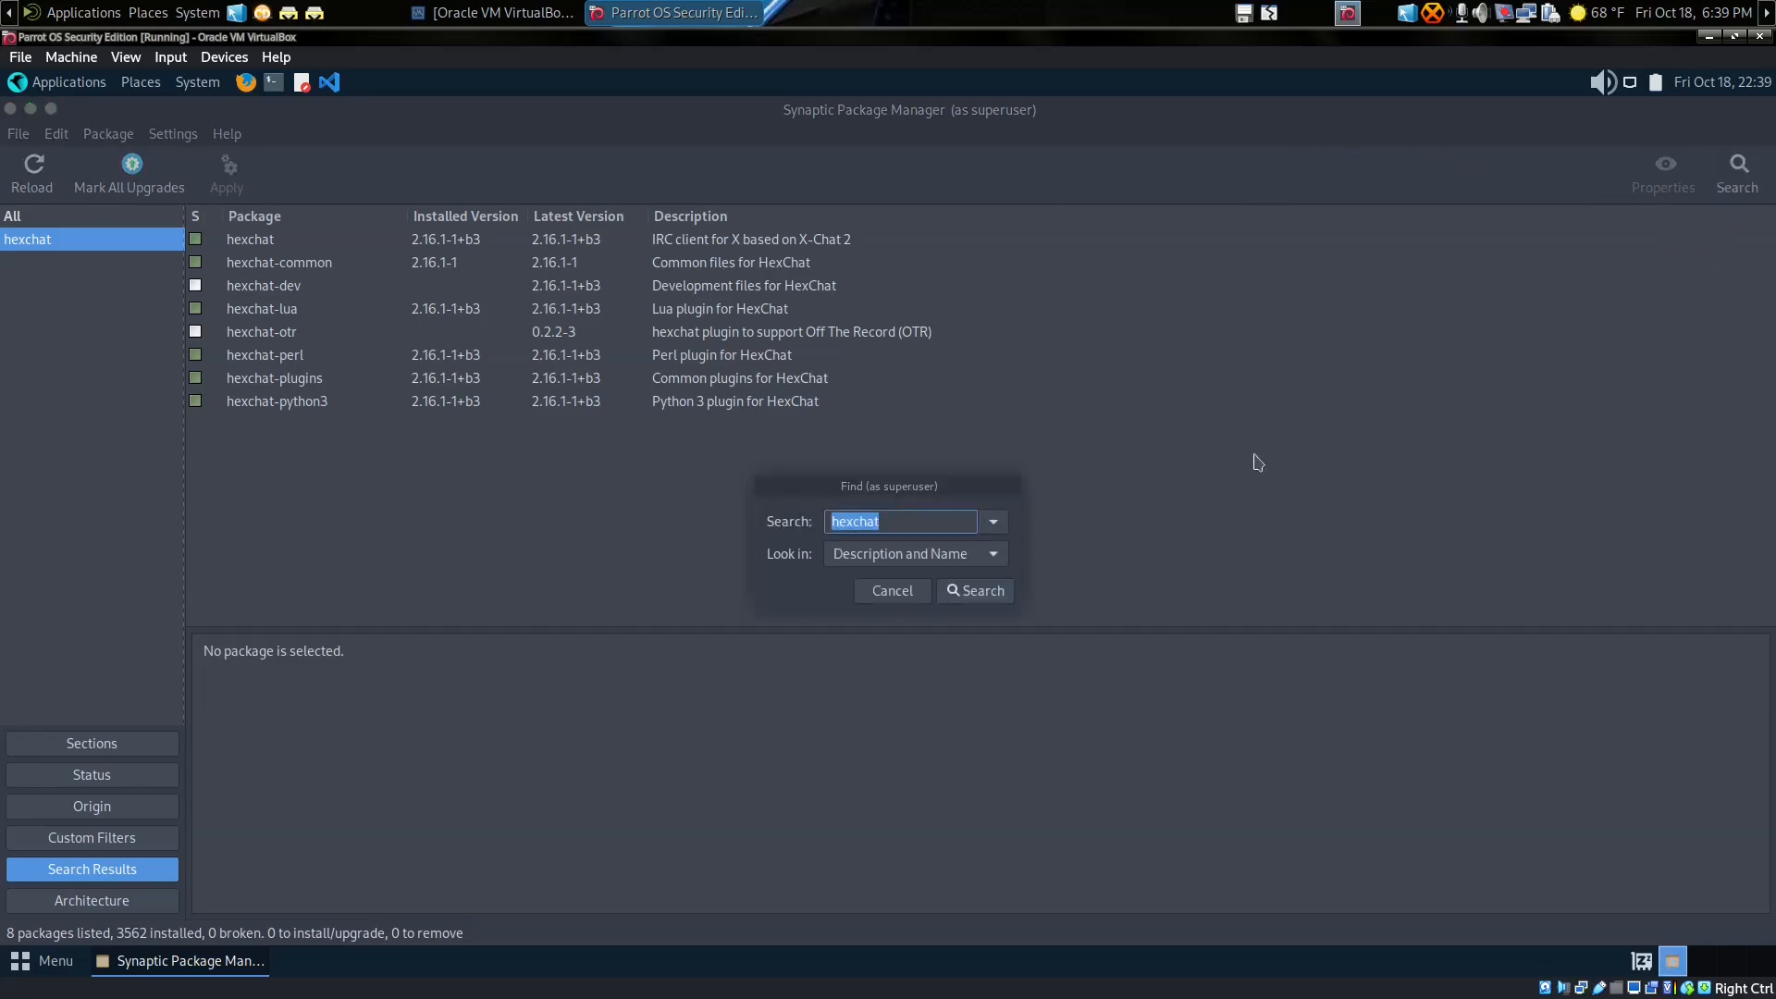
text(IRC)
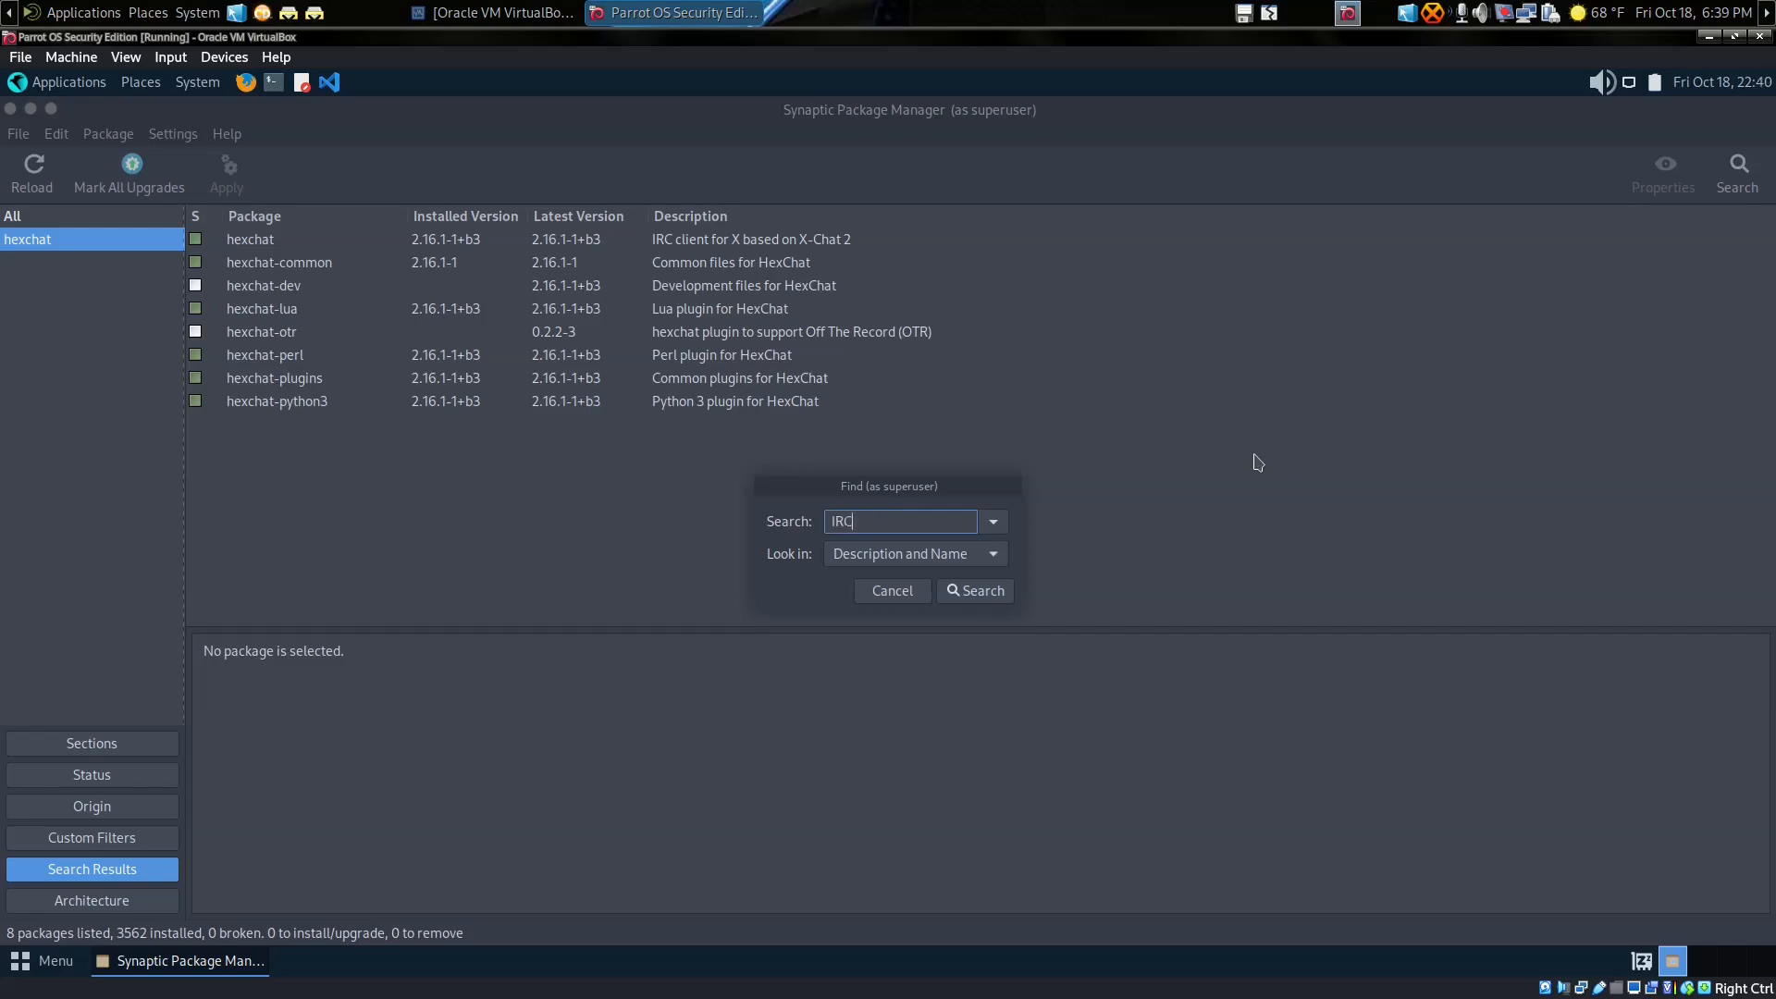
key(Return)
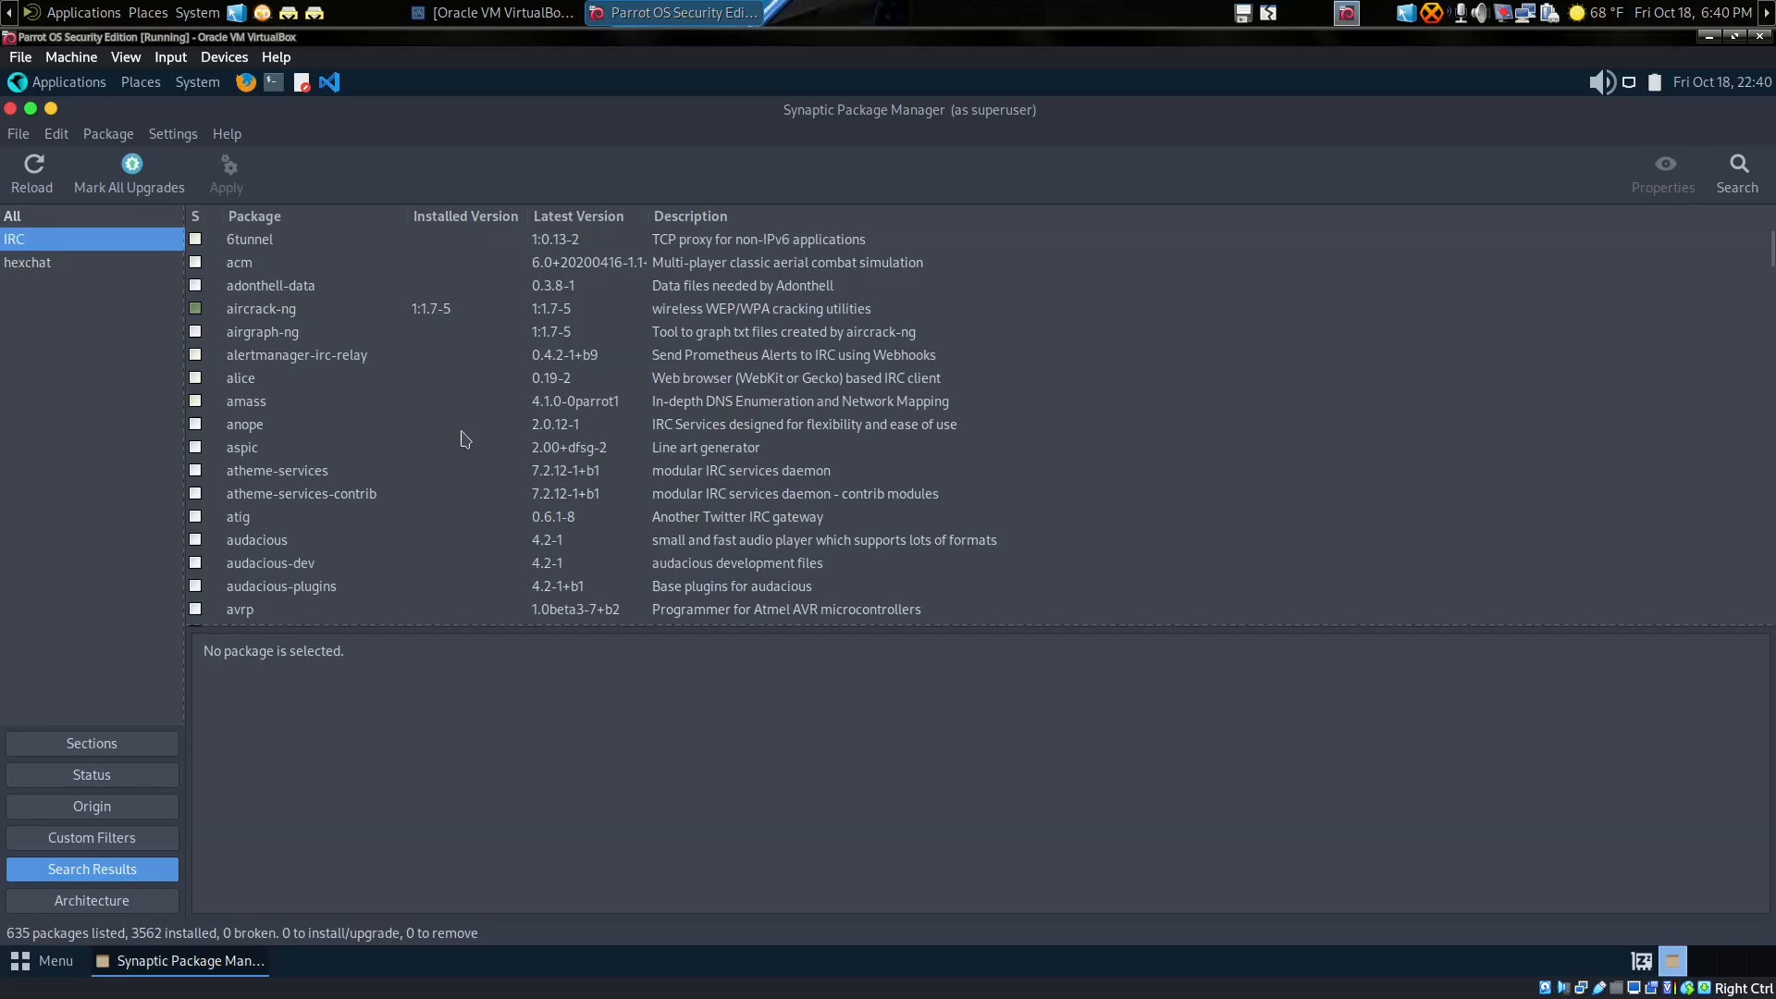
scroll(465, 438, down, 5)
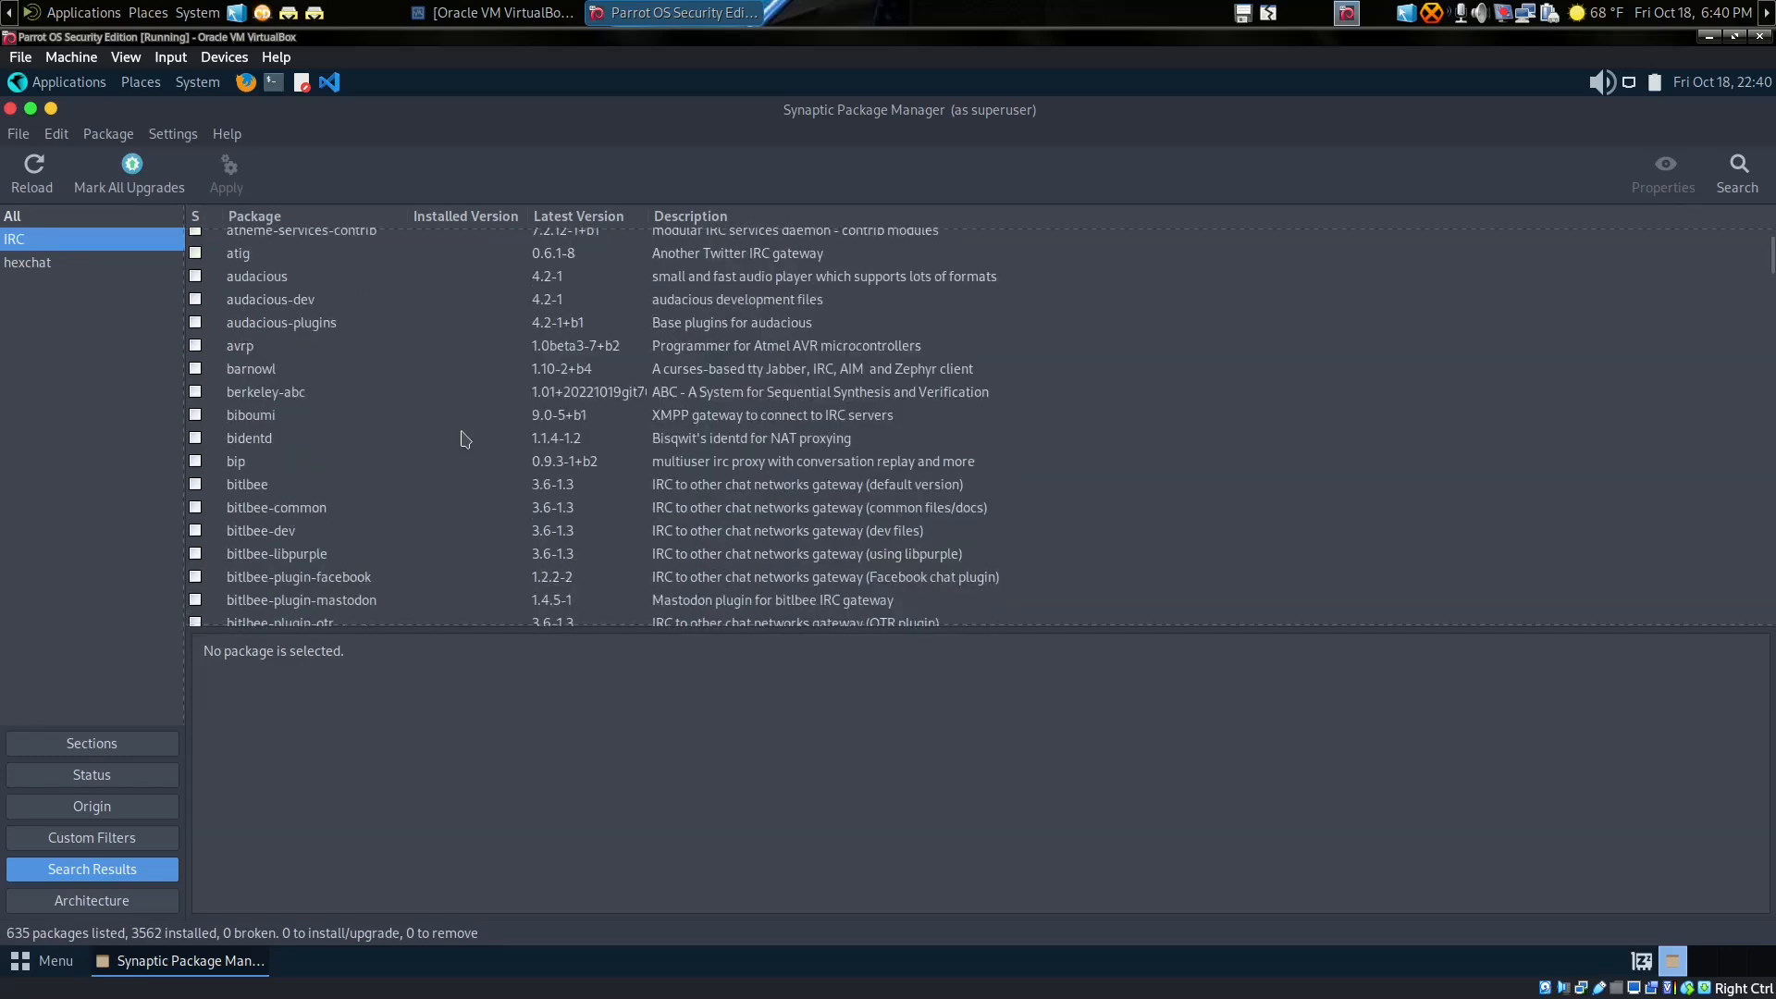
scroll(465, 439, down, 4)
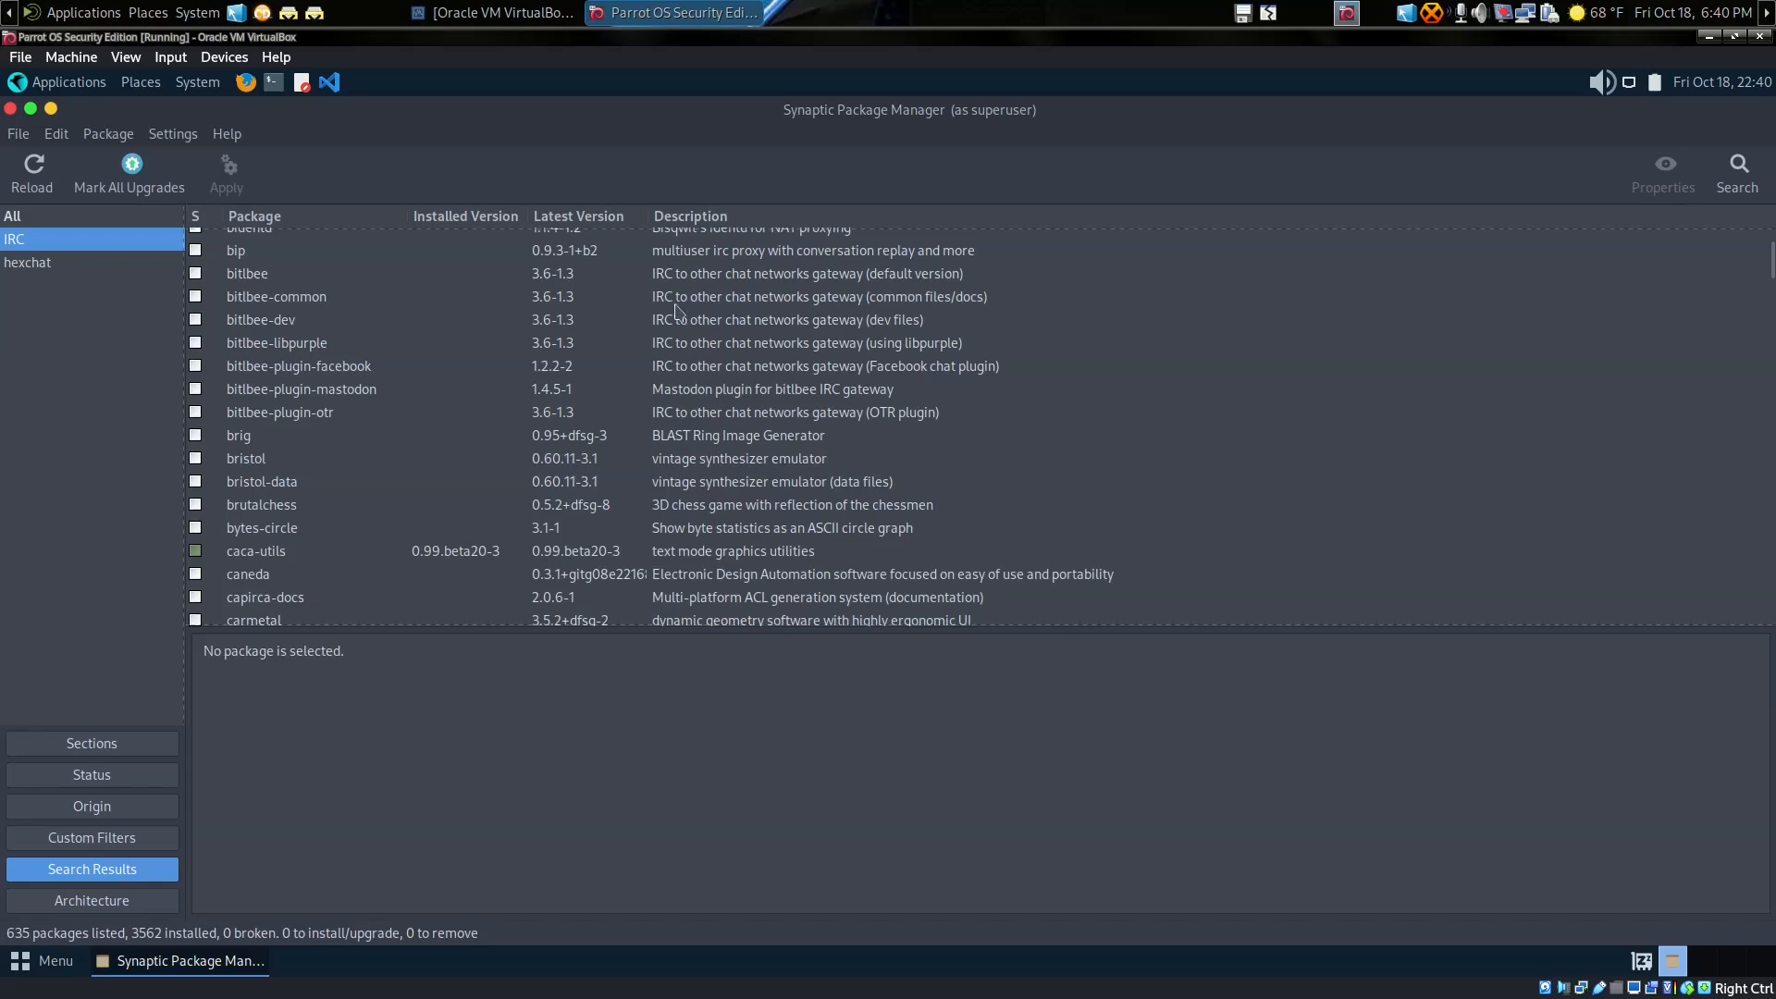
scroll(507, 421, down, 3)
scroll(506, 422, down, 10)
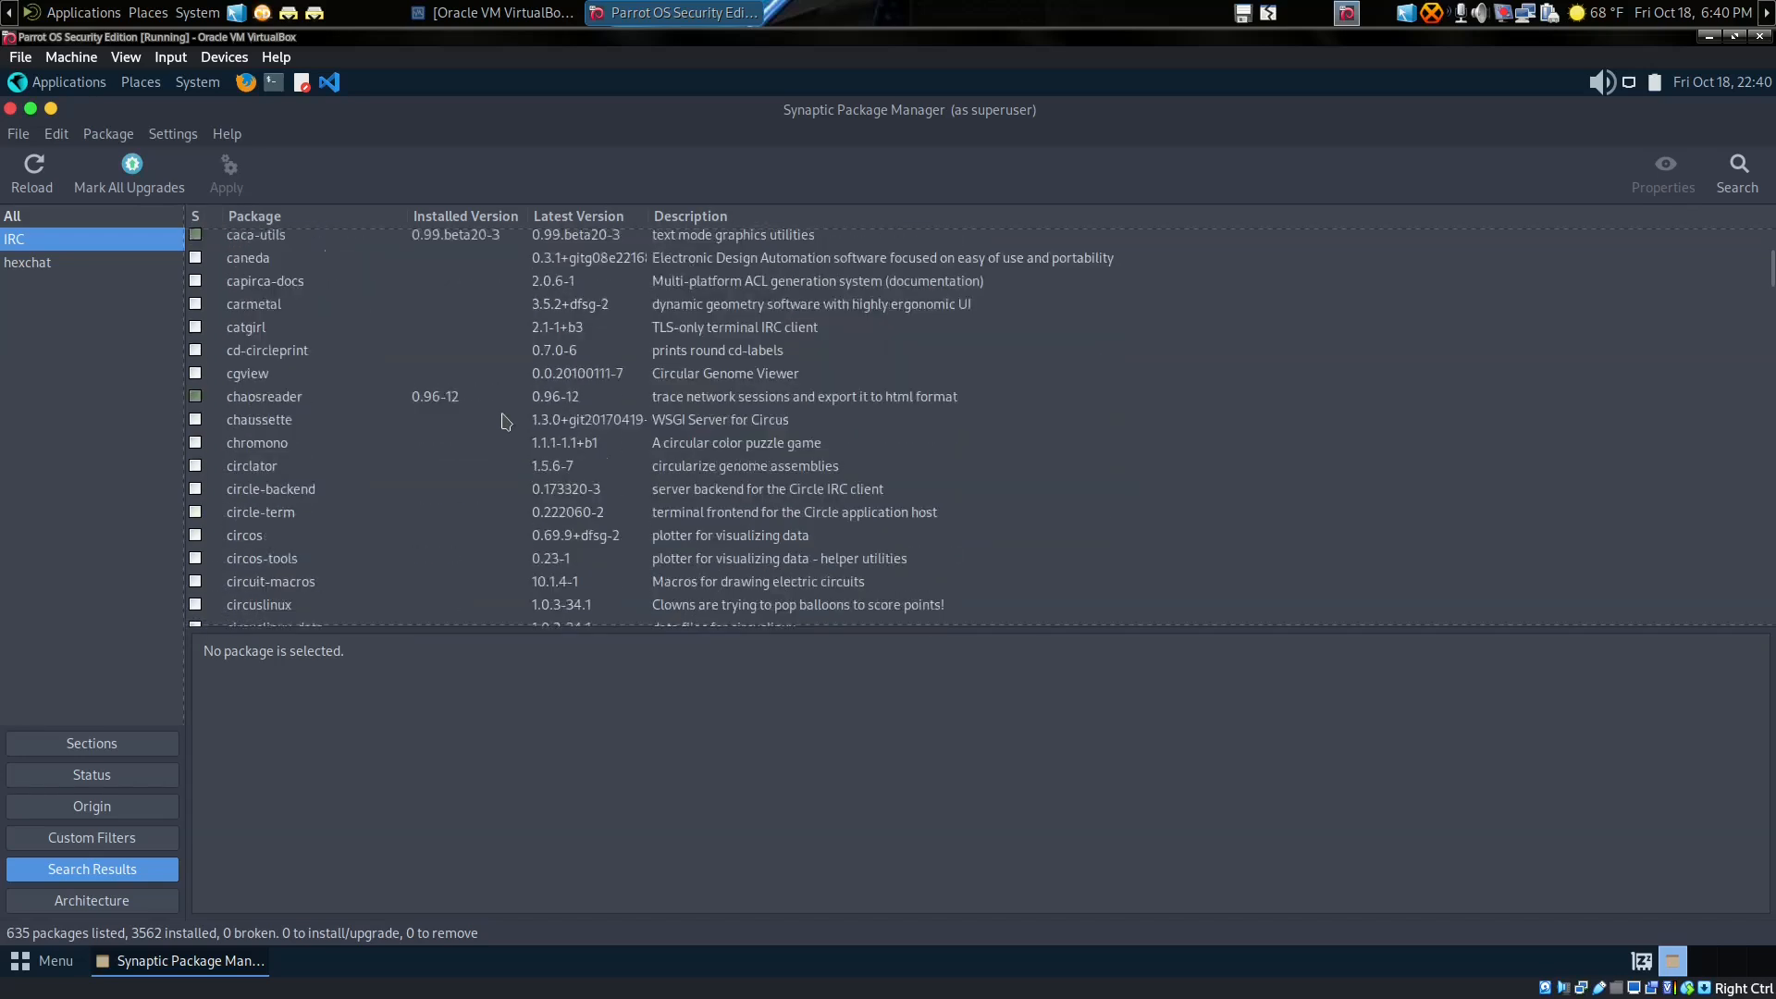
scroll(506, 422, down, 7)
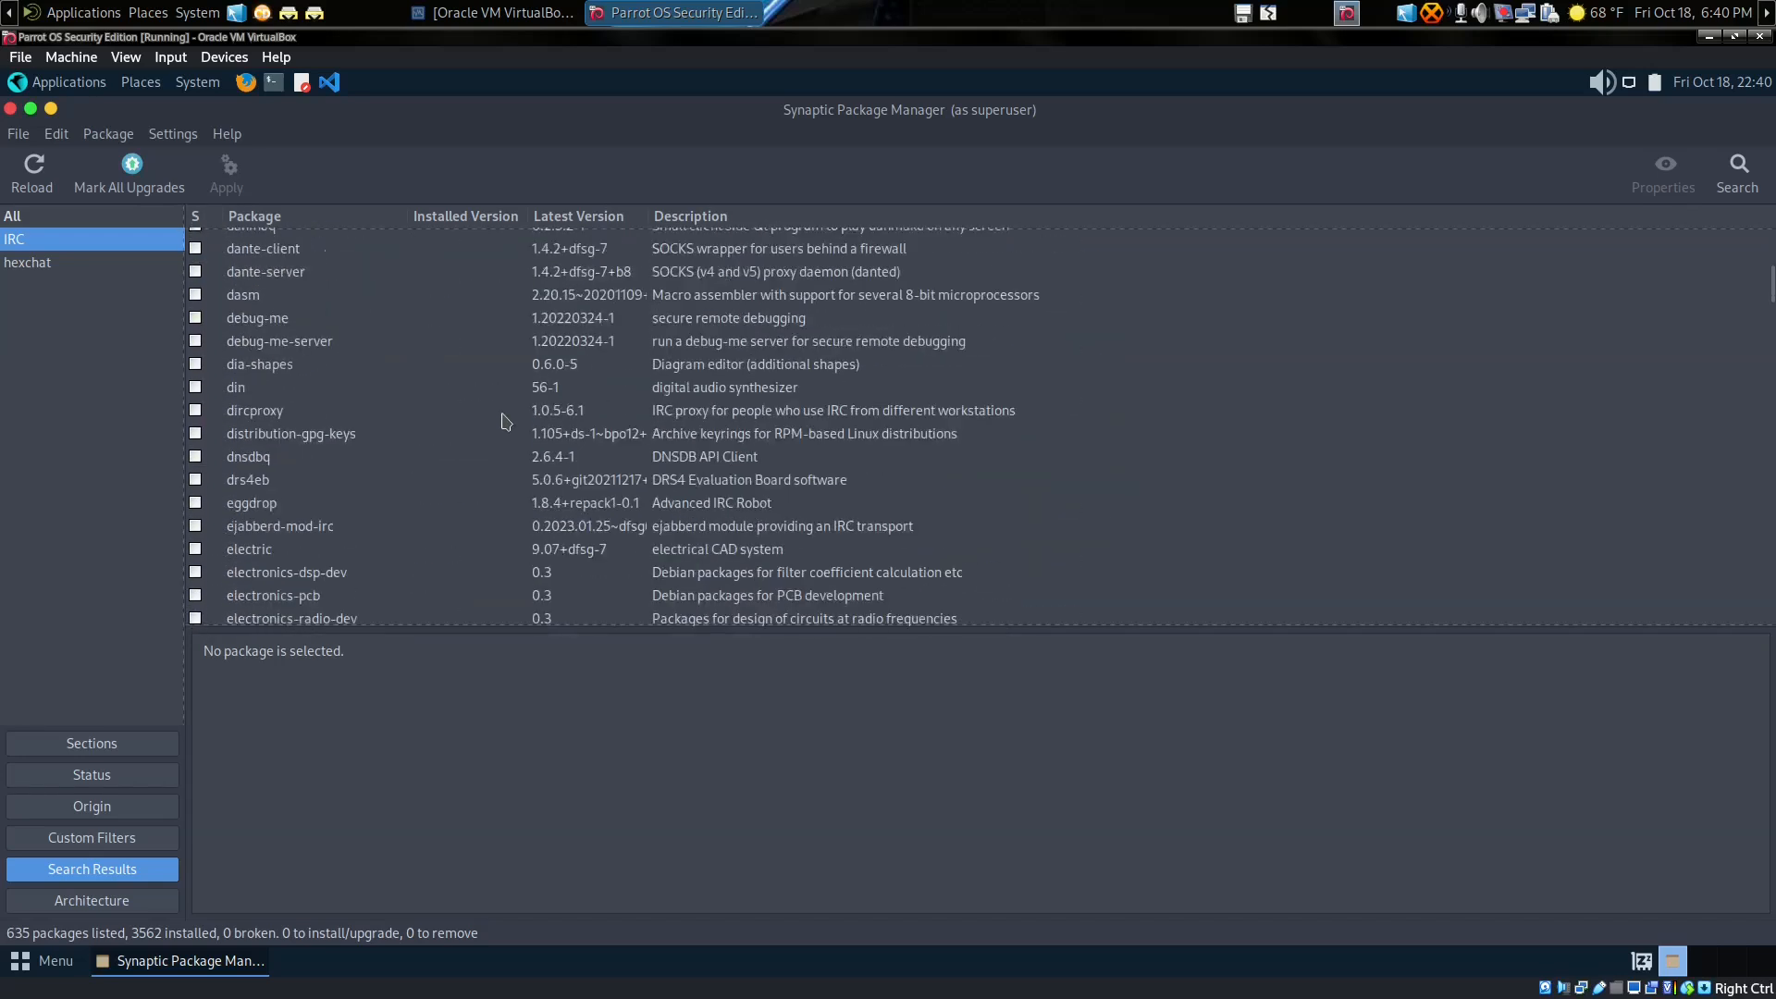
scroll(505, 422, down, 3)
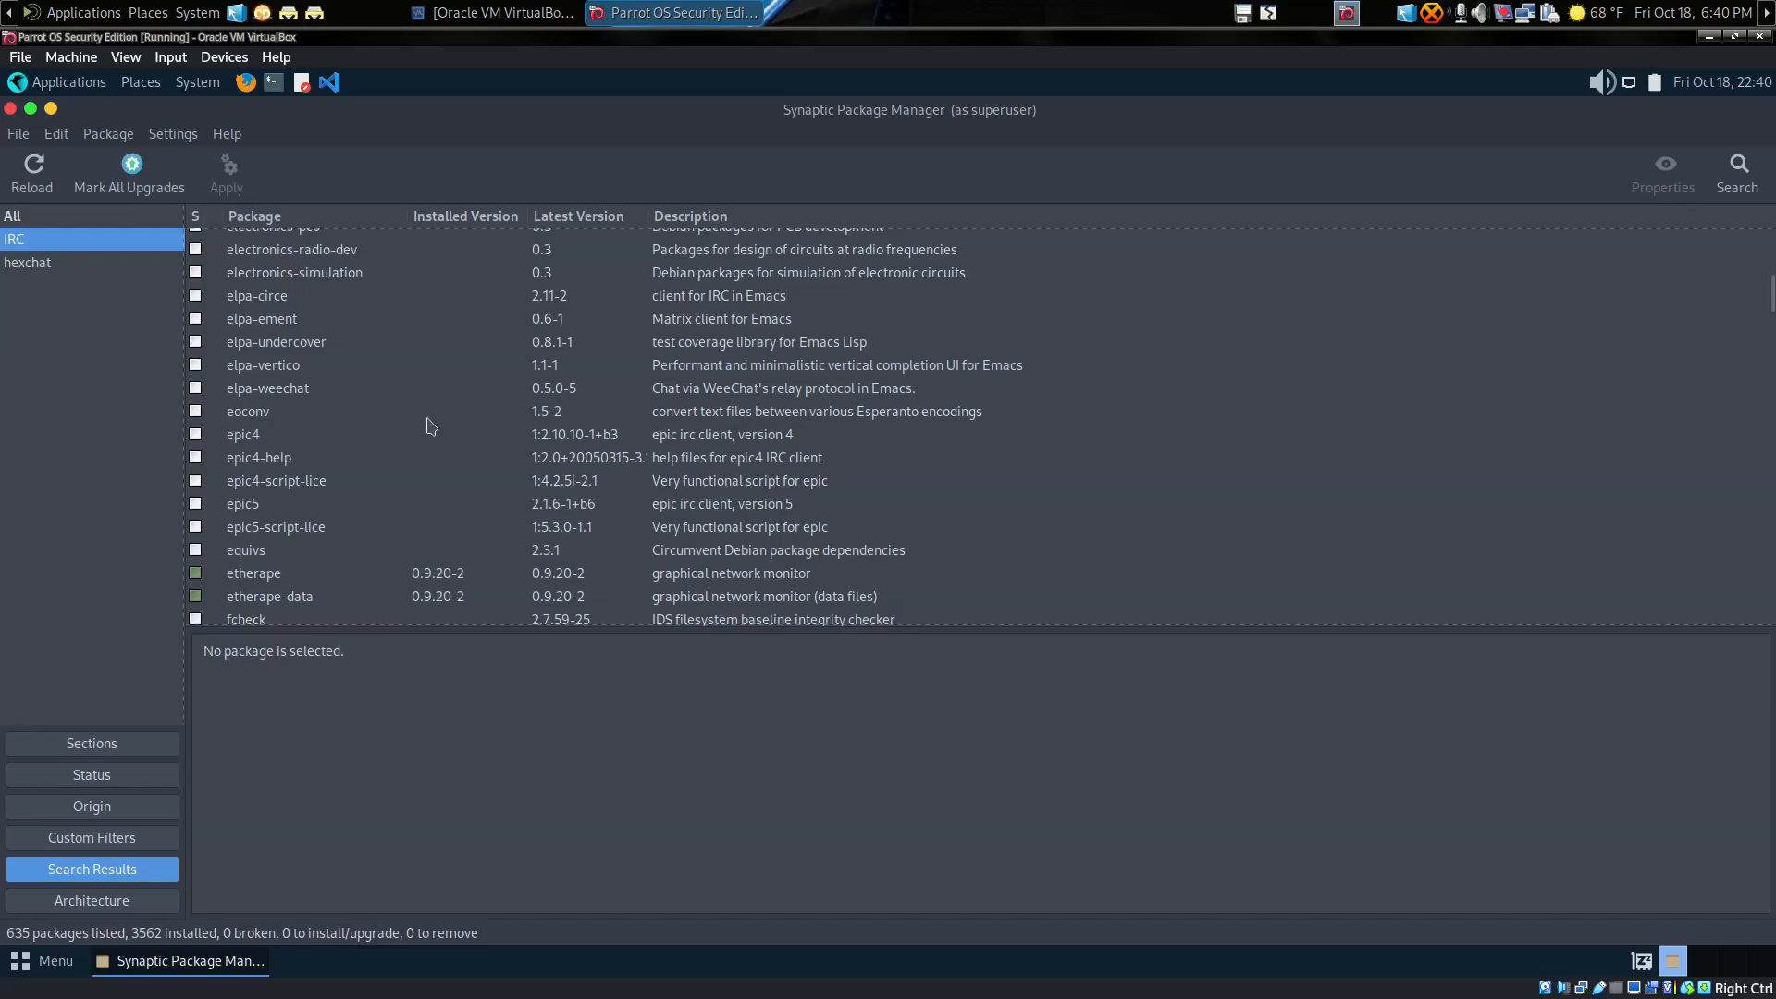
Step: Read the descriptions of the epic4, epic4-help and epic5 packages
click(371, 437)
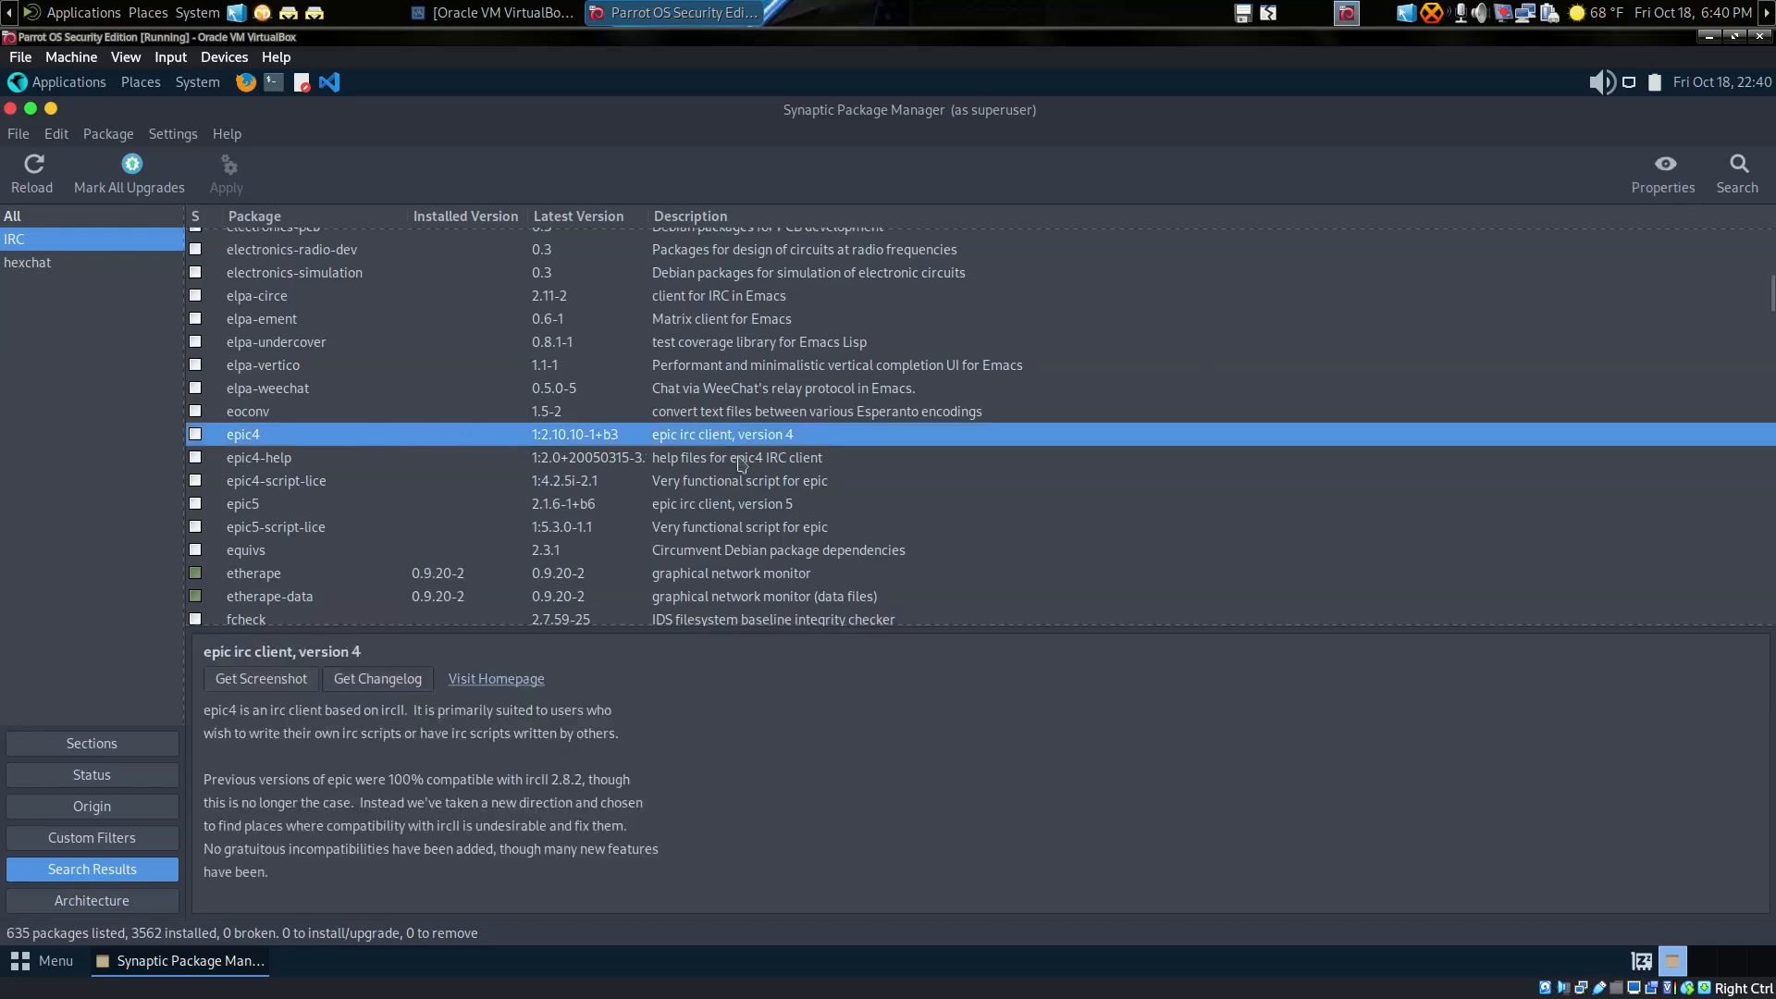
click(338, 458)
click(350, 441)
click(277, 508)
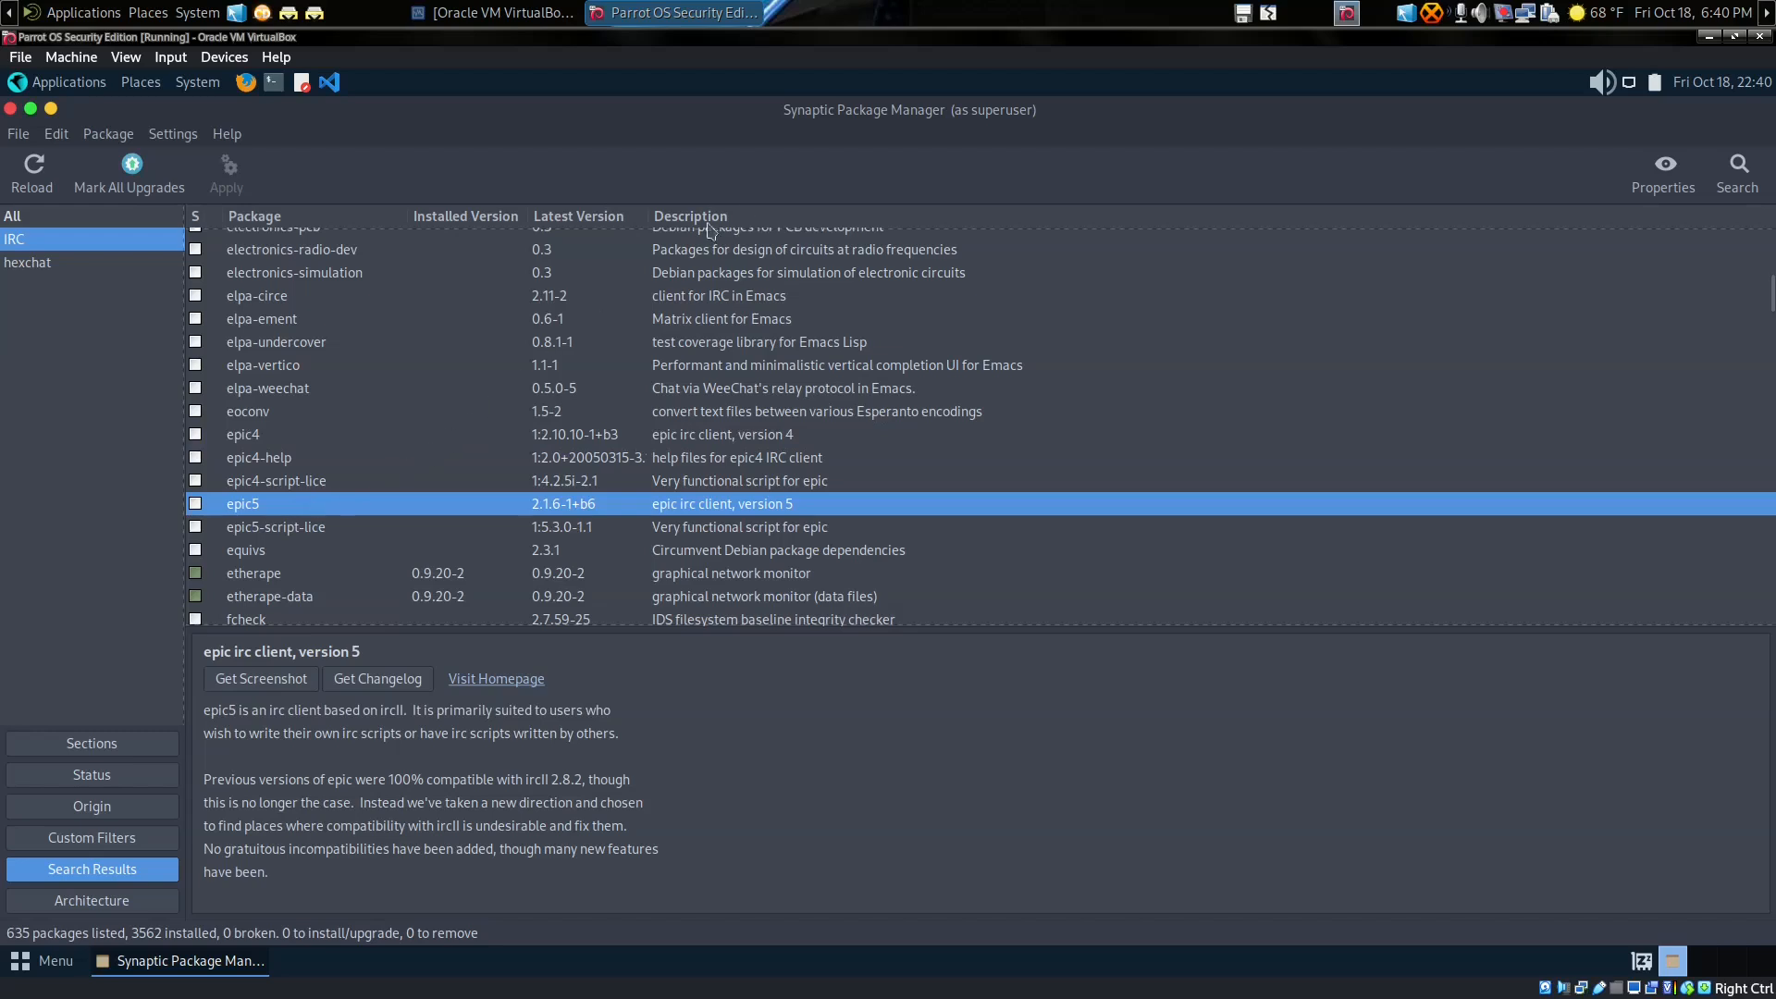
scroll(866, 352, up, 4)
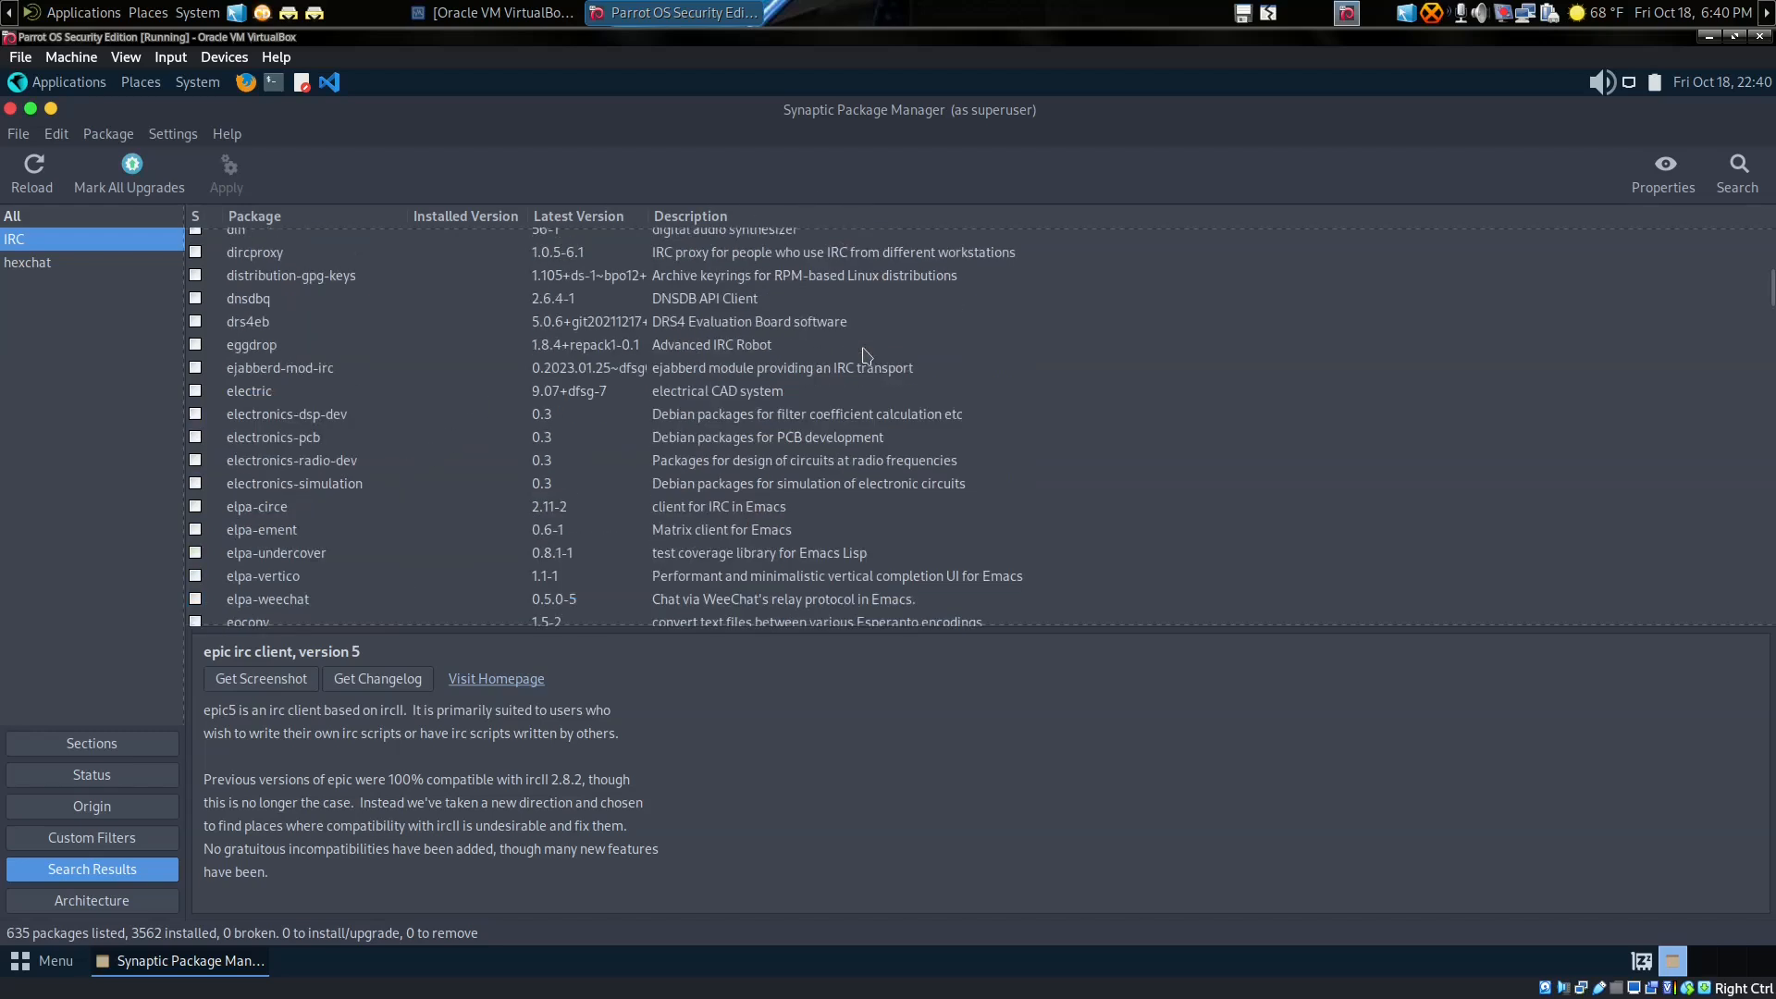
scroll(865, 354, up, 15)
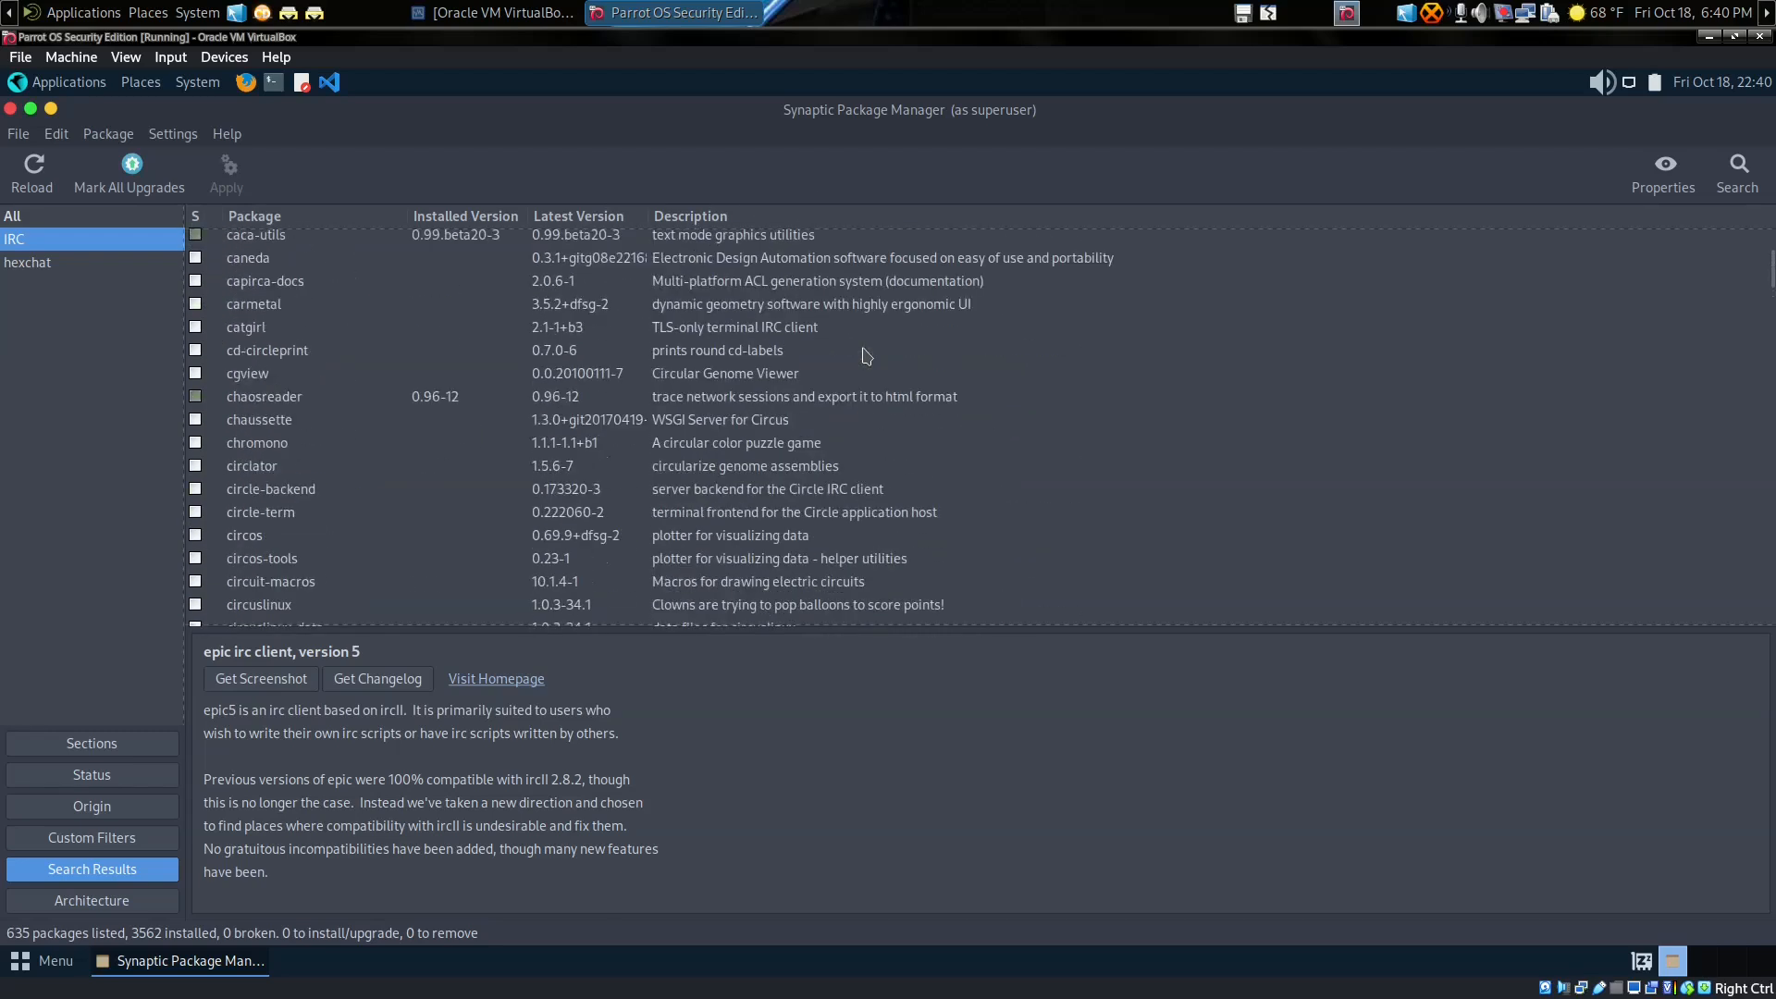
scroll(865, 356, up, 3)
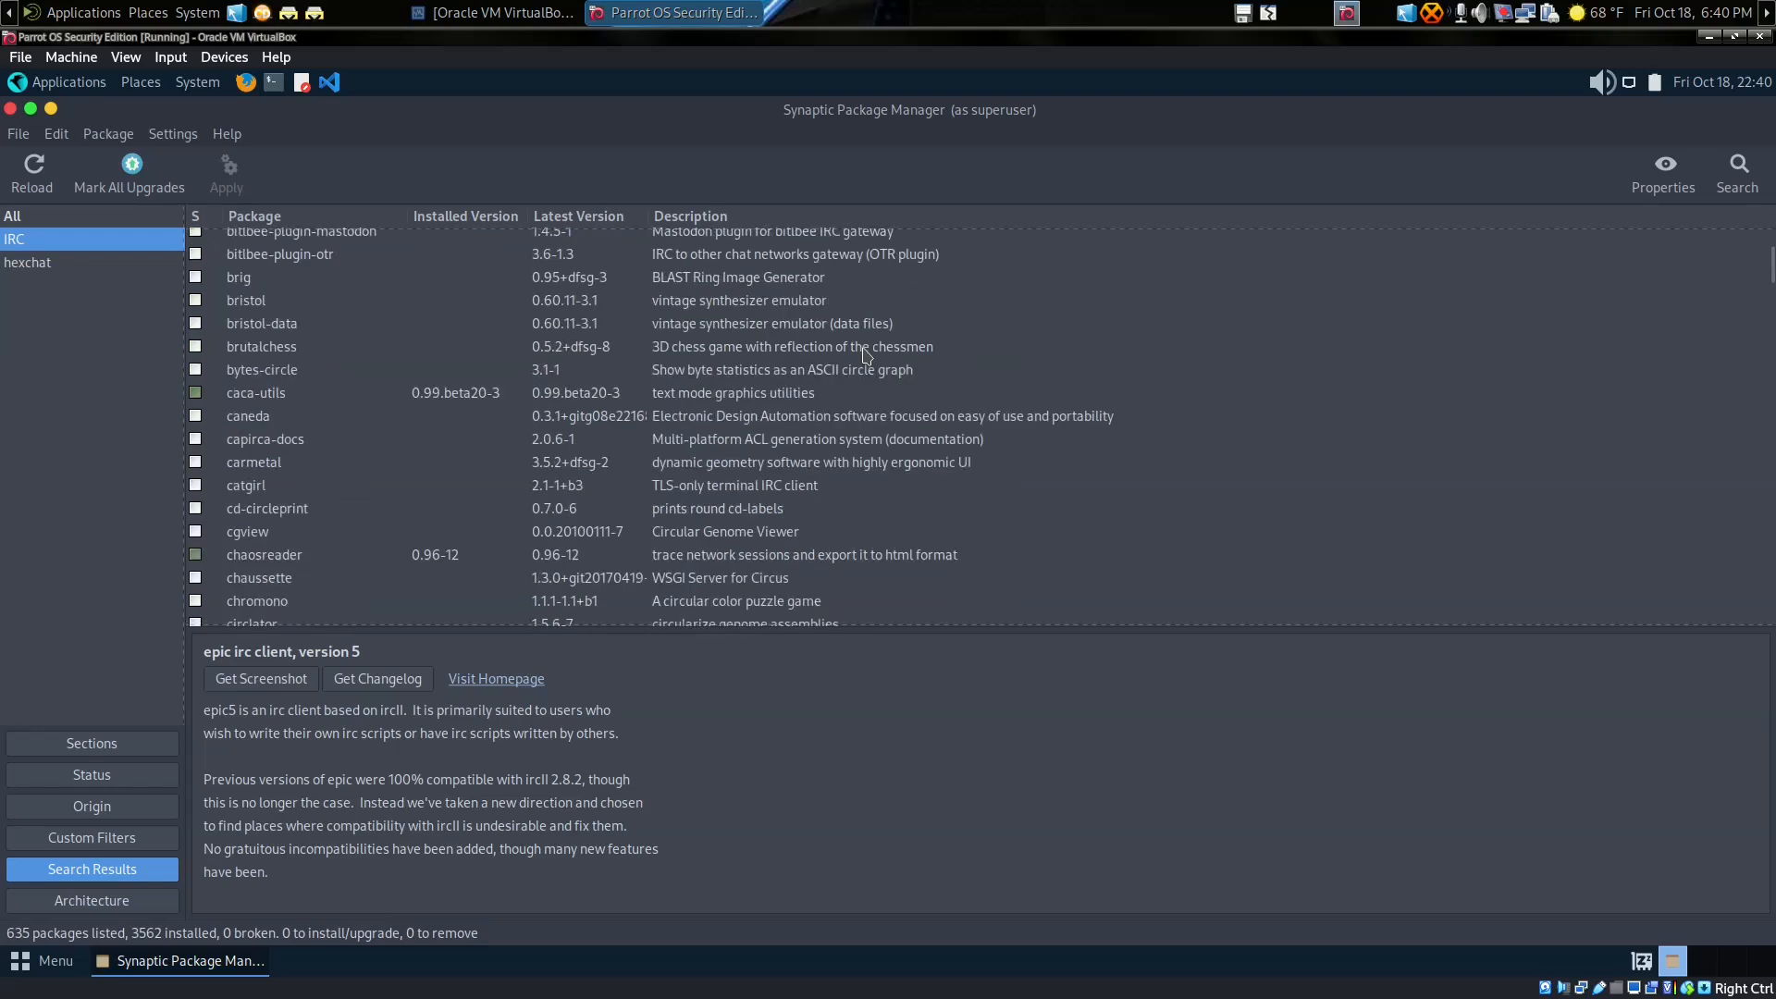
scroll(865, 354, up, 5)
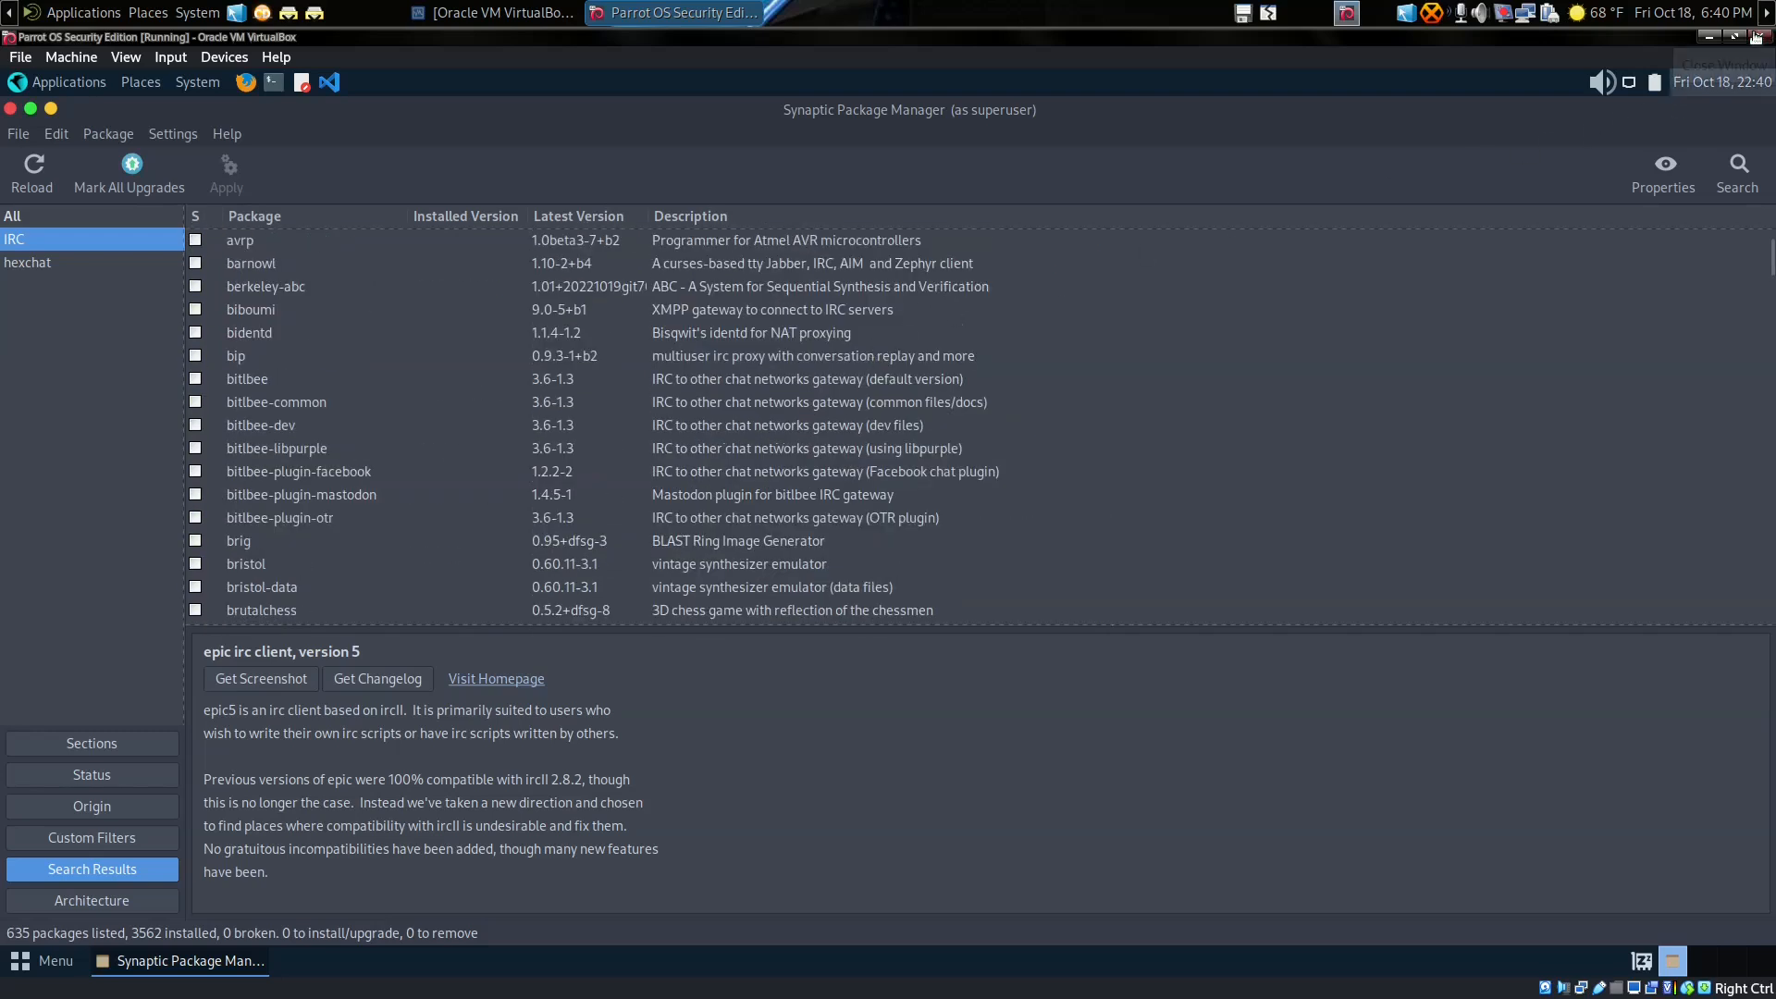
Step: Cancel closing the virtual machine and close Synaptic Package Manager
click(1757, 36)
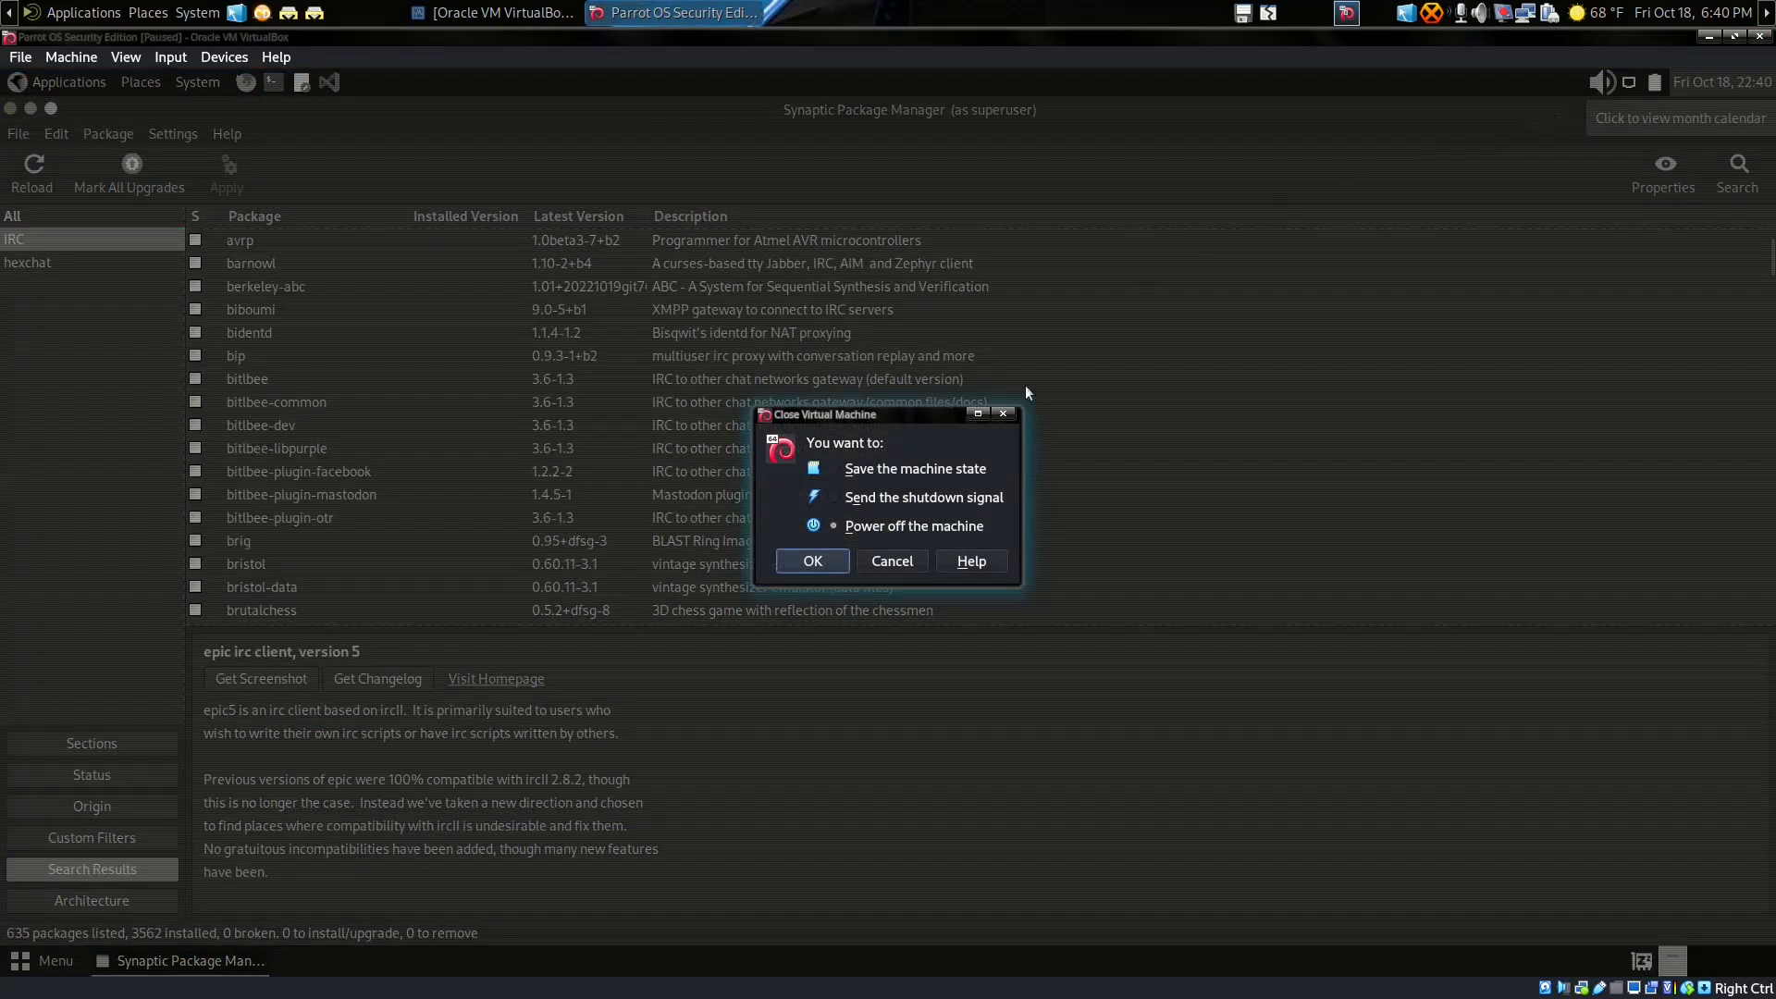
click(892, 560)
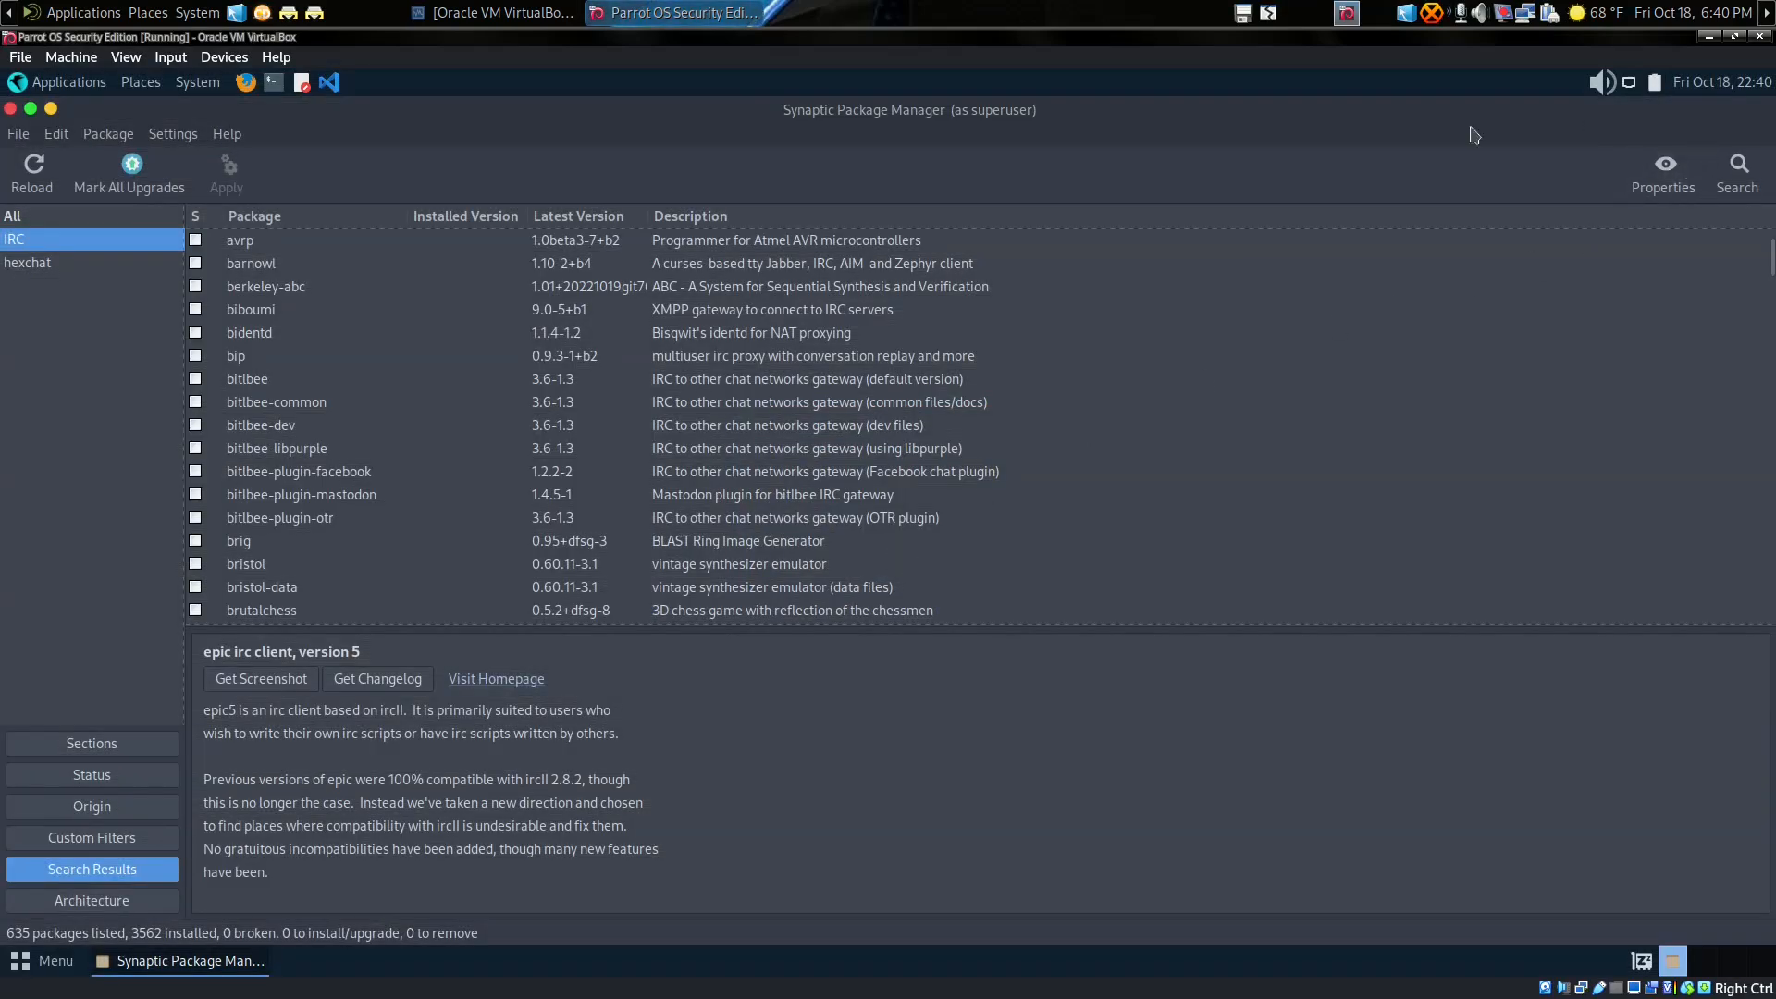
click(11, 109)
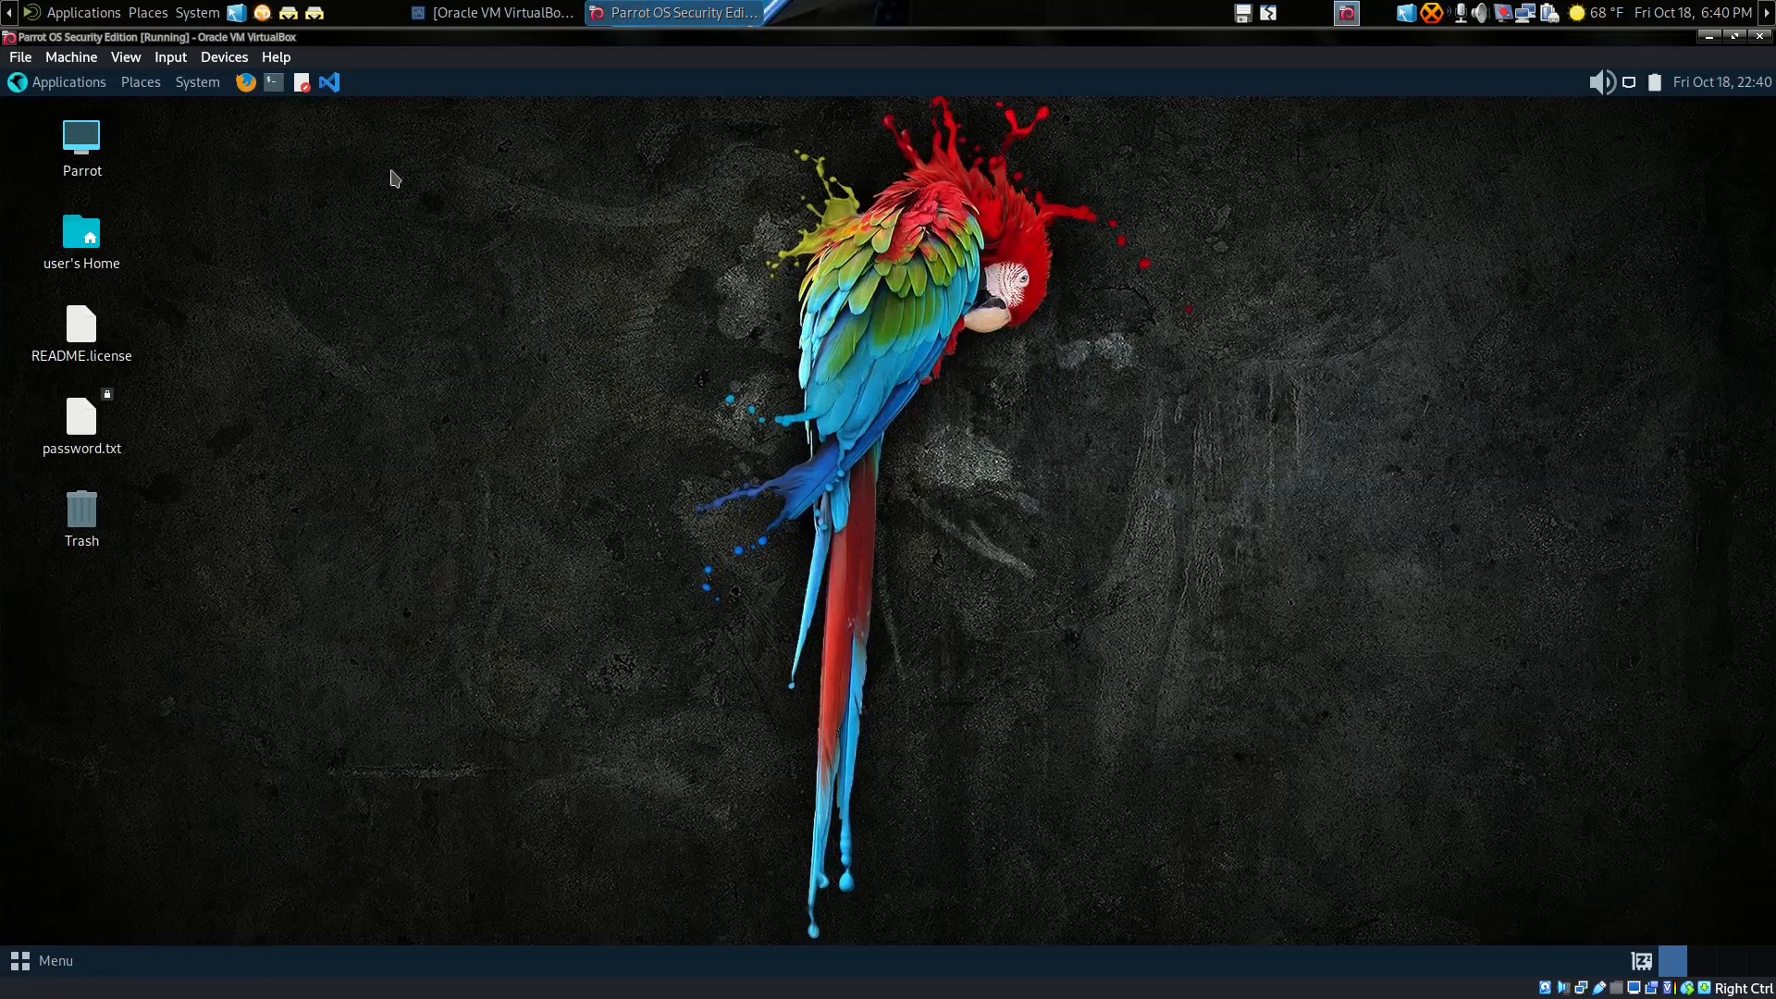
Step: Add the HexChat launcher from Applications > Internet to the desktop
click(96, 89)
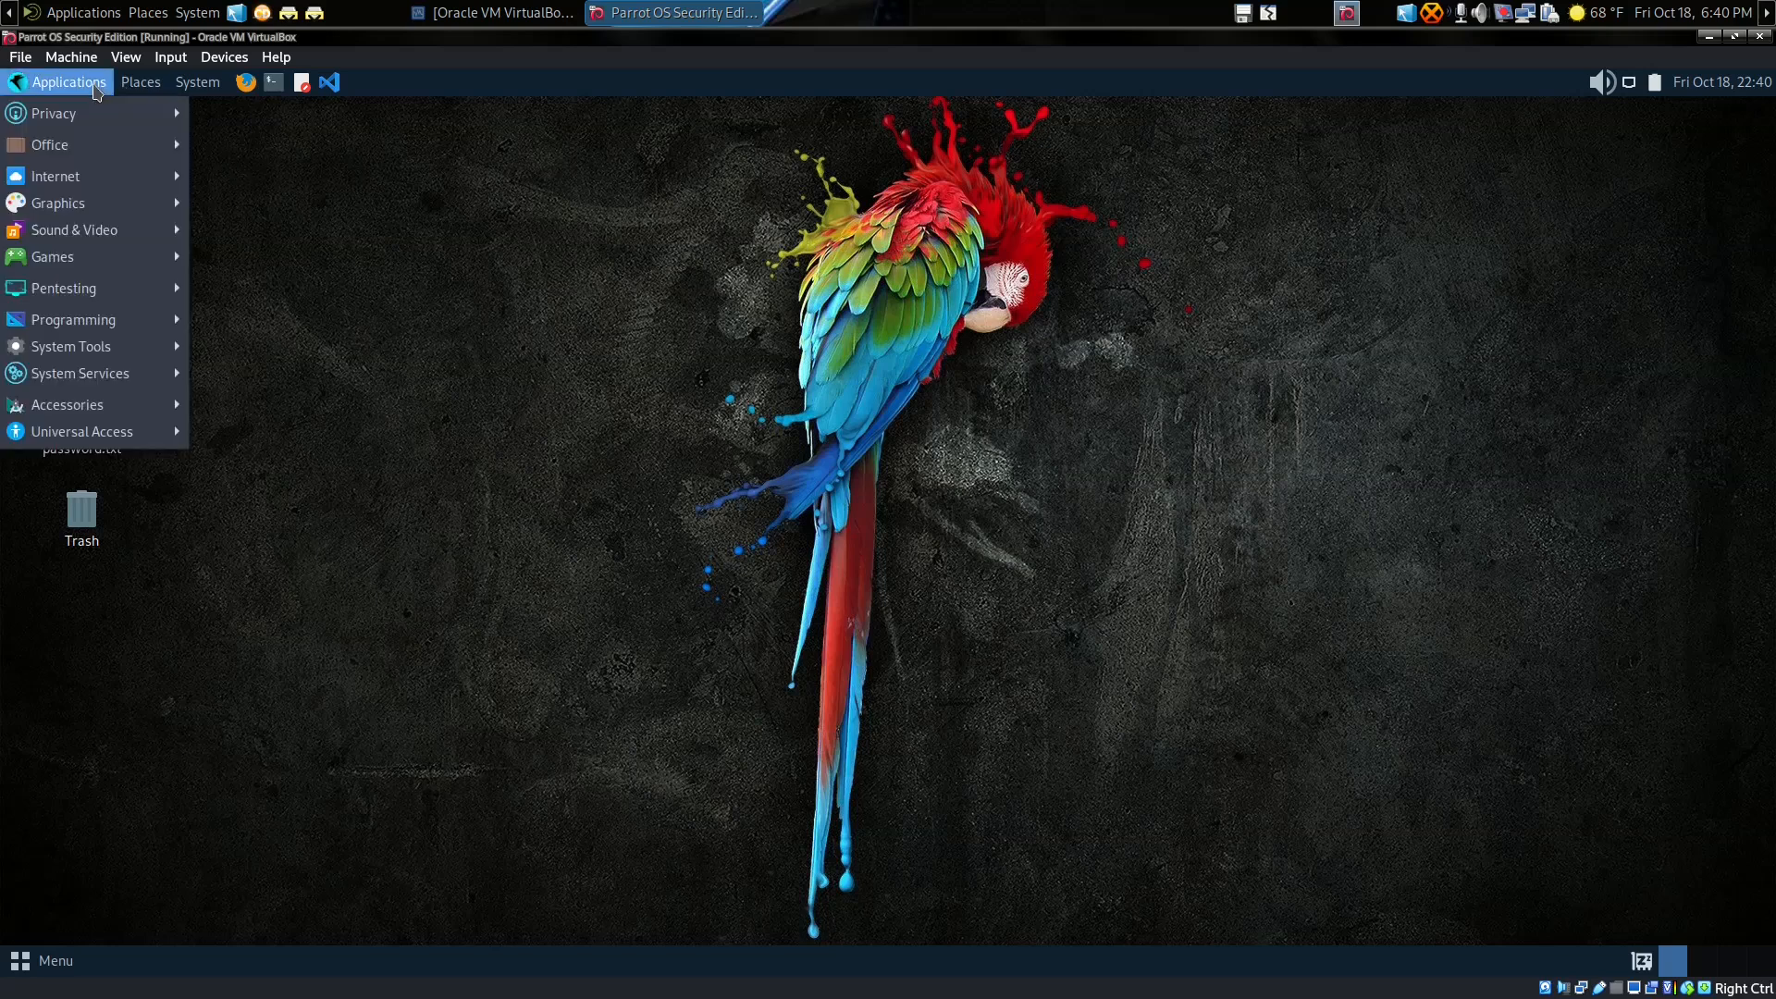
mouse_move(108, 178)
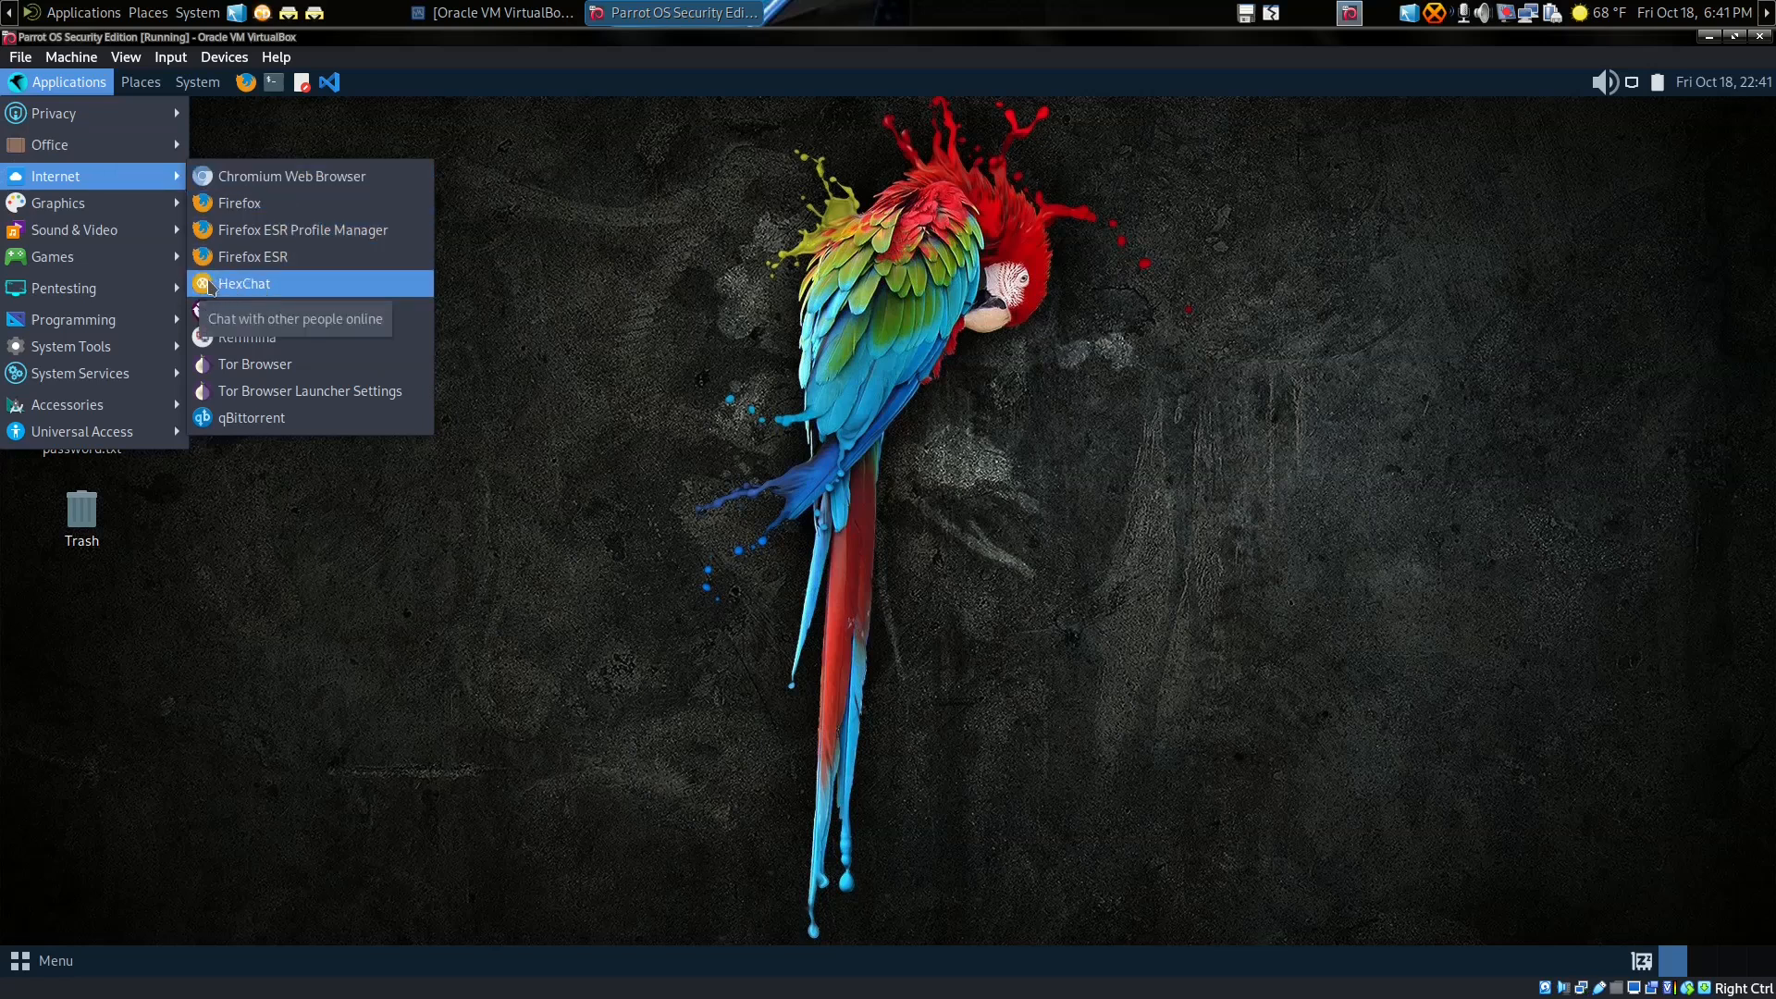
right_click(208, 284)
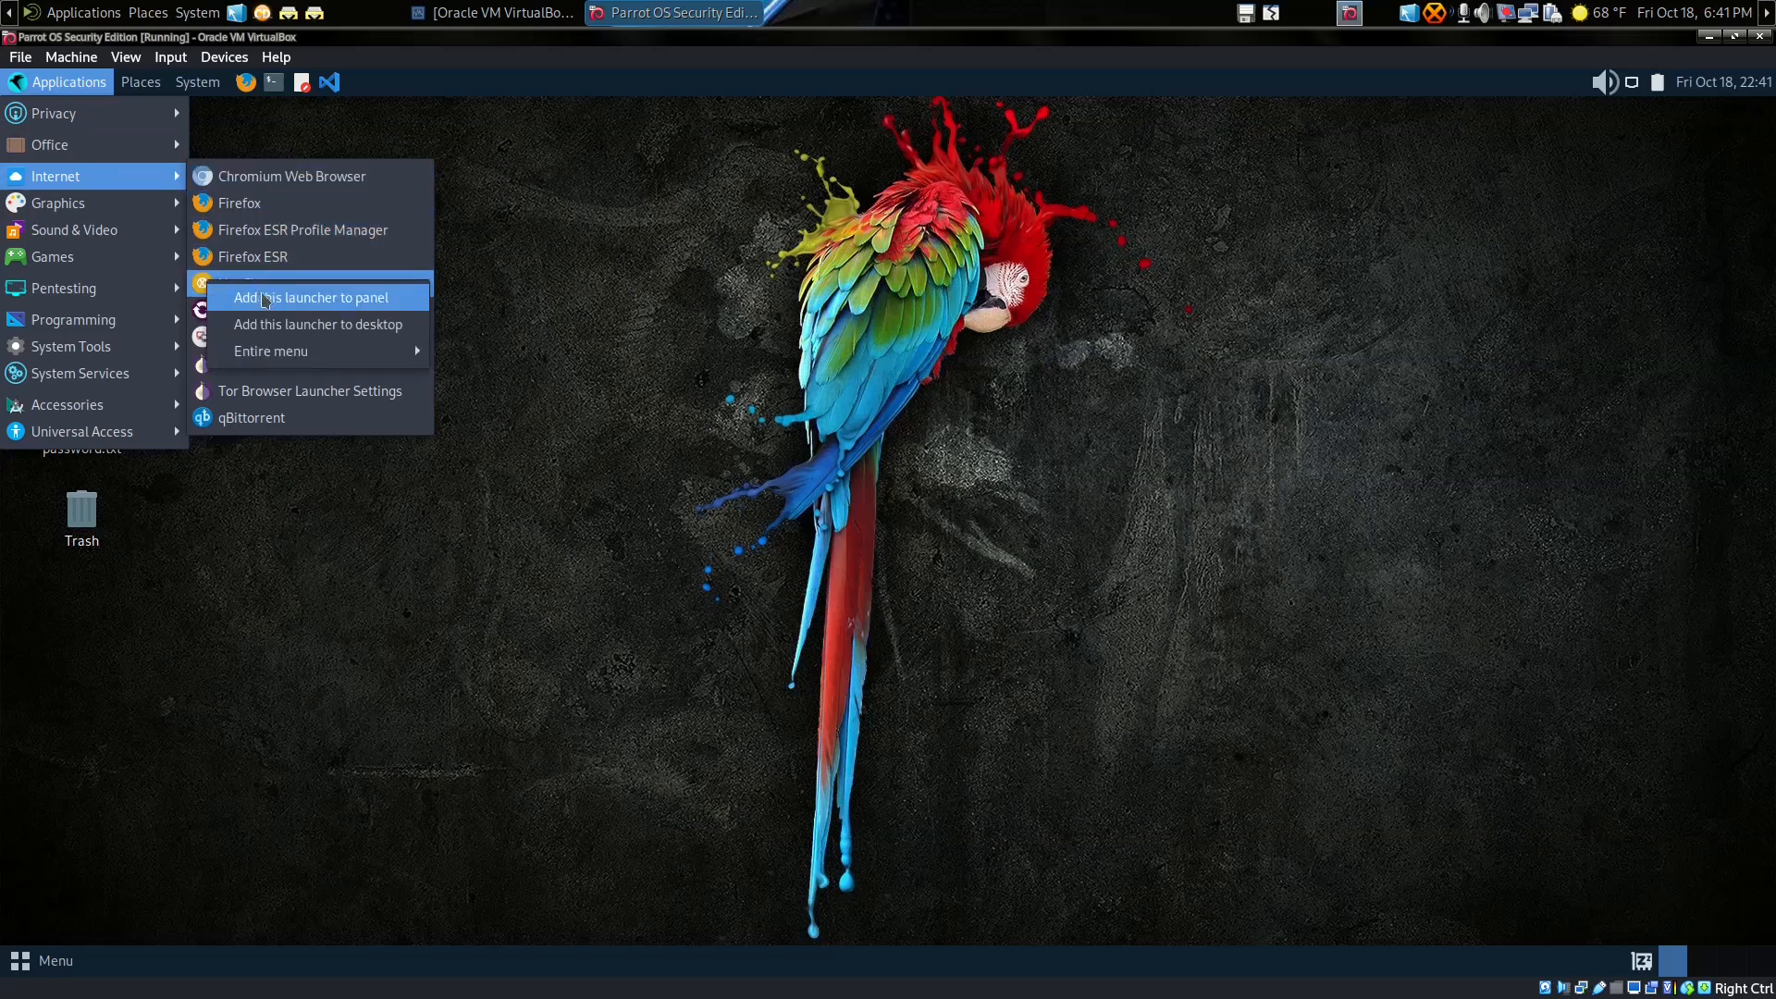
click(277, 330)
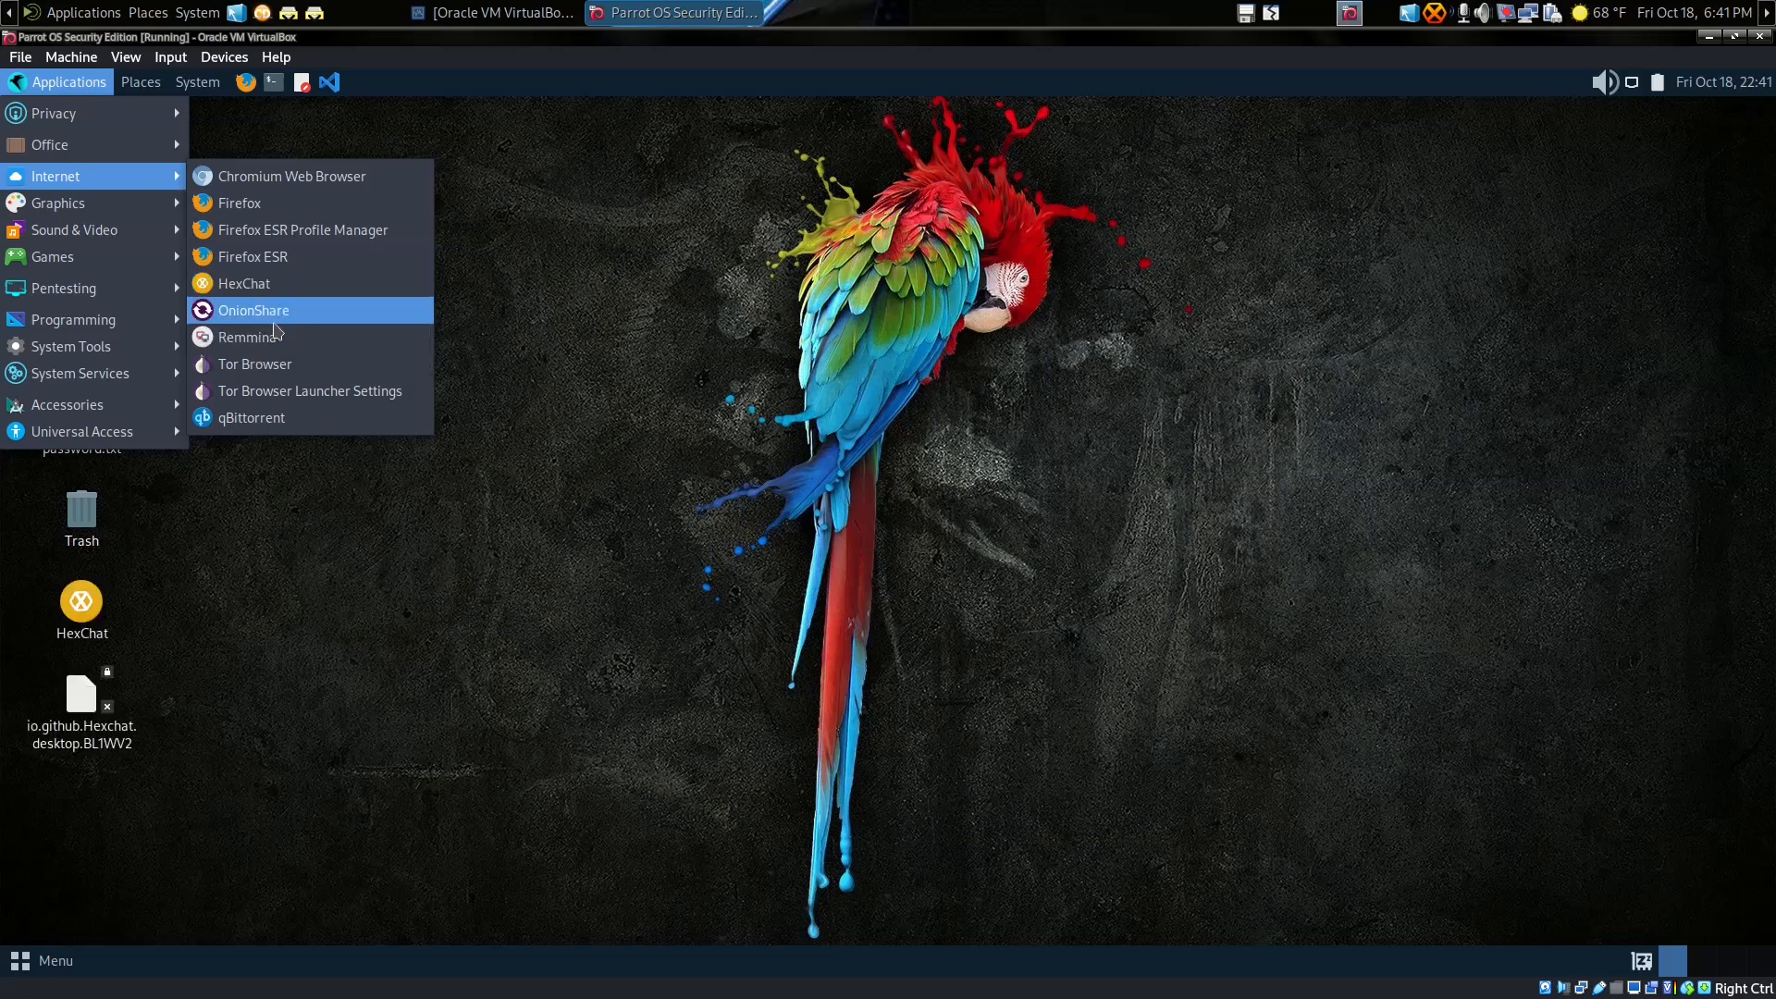
click(545, 319)
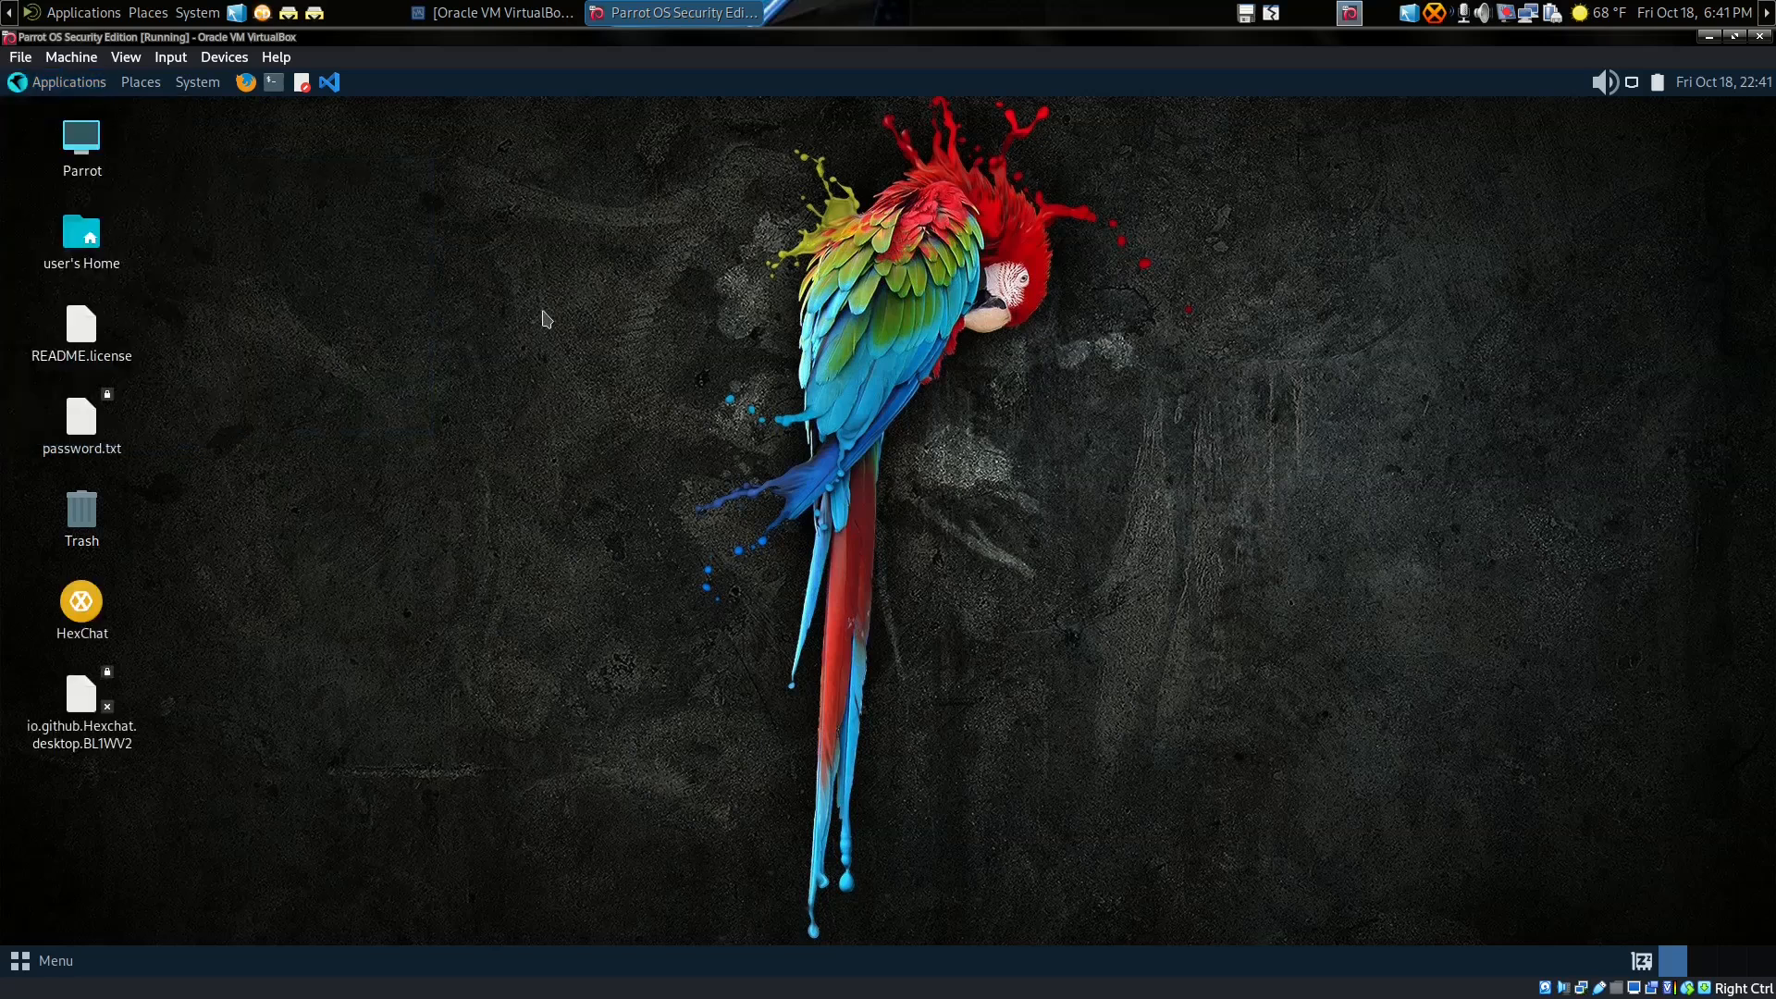
Step: Launch HexChat from the desktop icon and choose the 2600net network
double_click(84, 606)
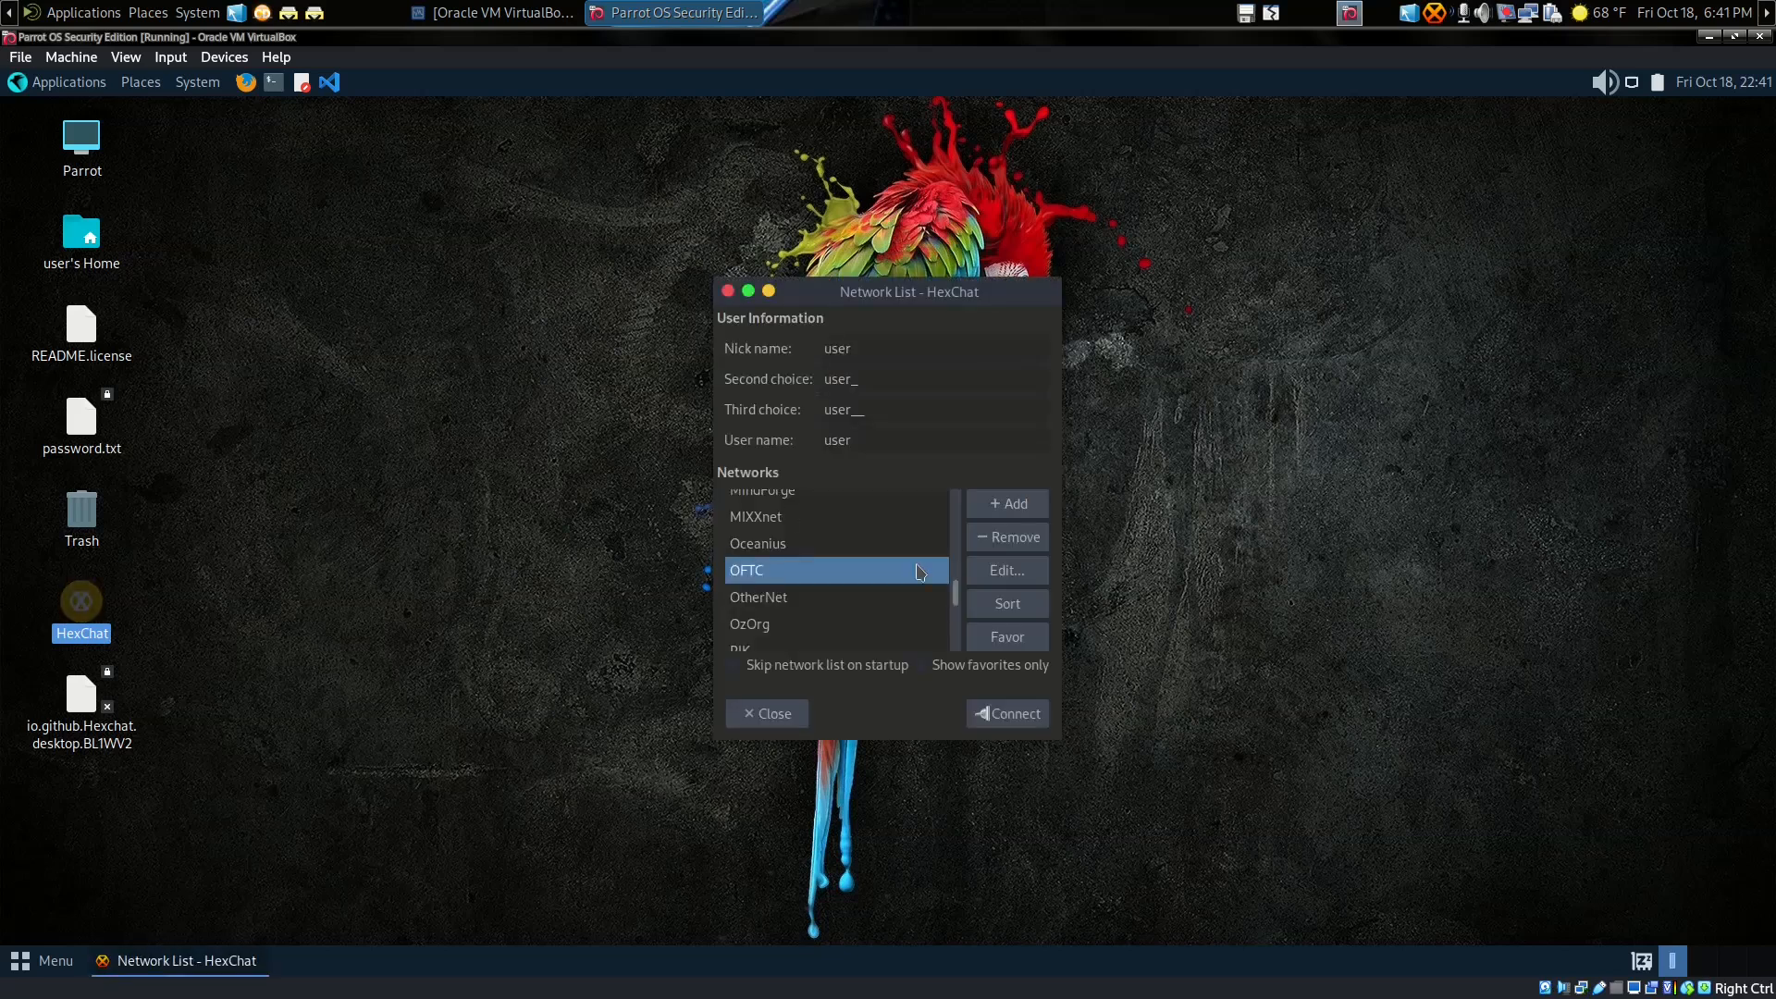
drag(962, 601, 963, 503)
click(836, 509)
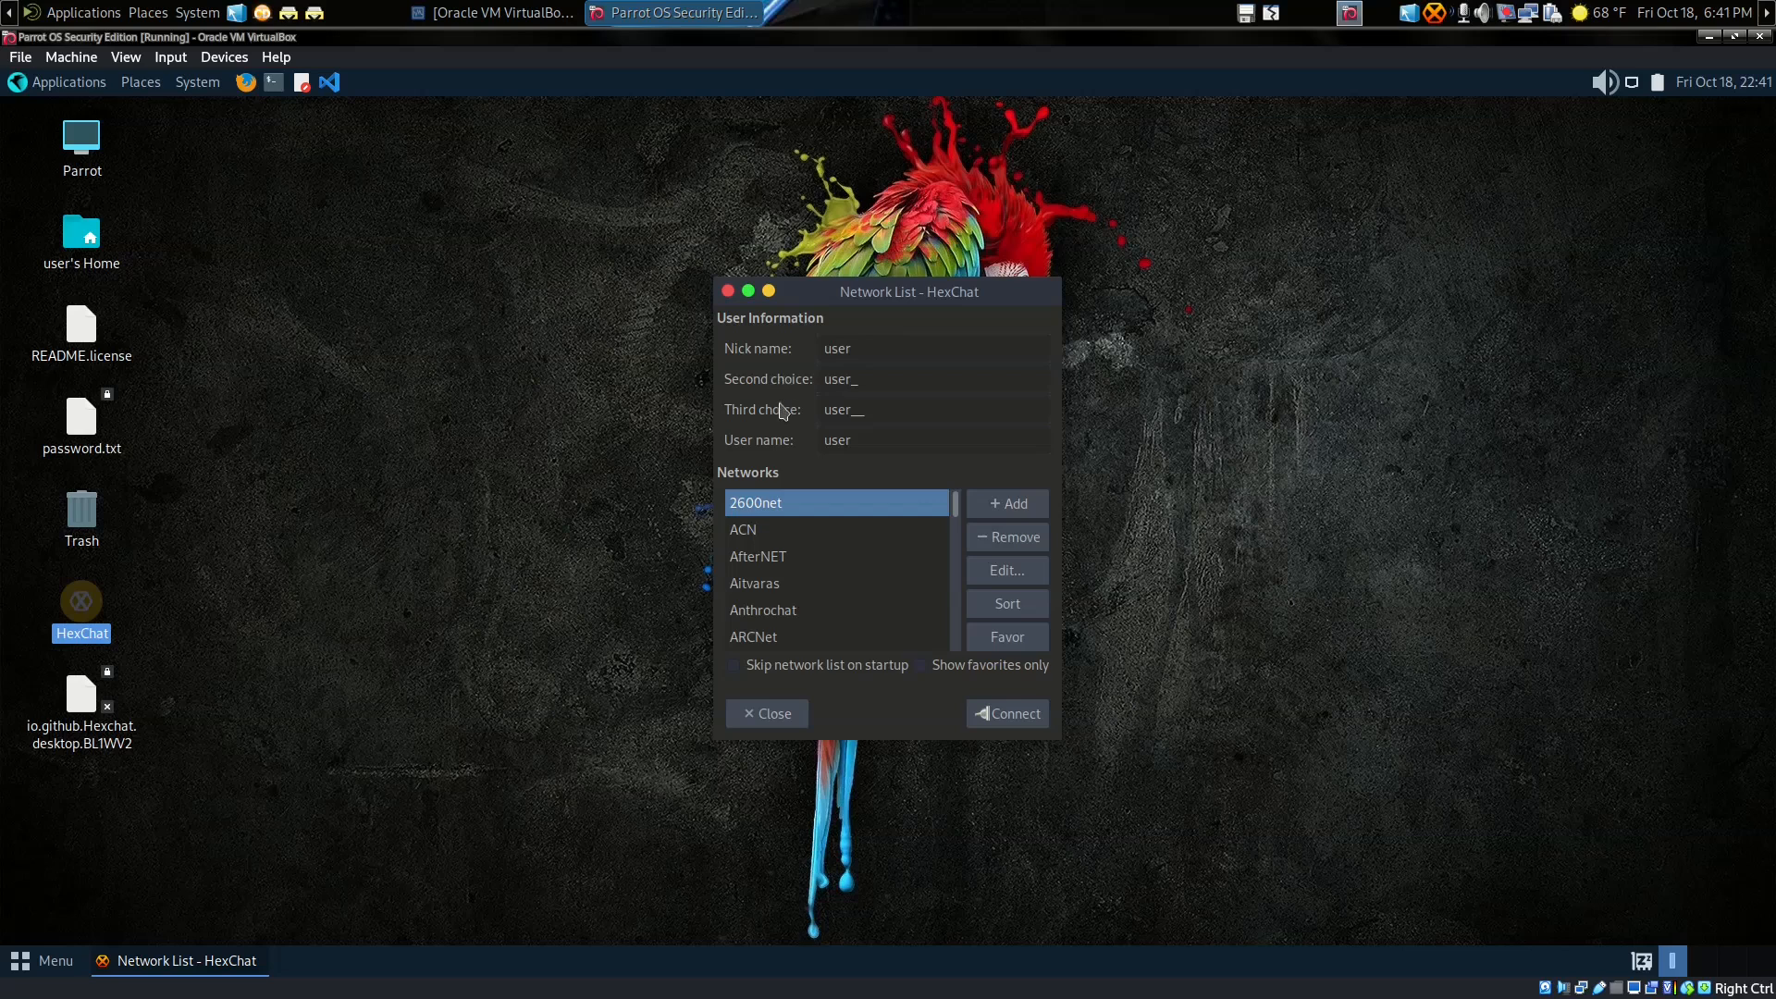
Step: Replace the nick name, second and third nickname choices, and user name with new values
drag(879, 349, 750, 343)
text(hwac121)
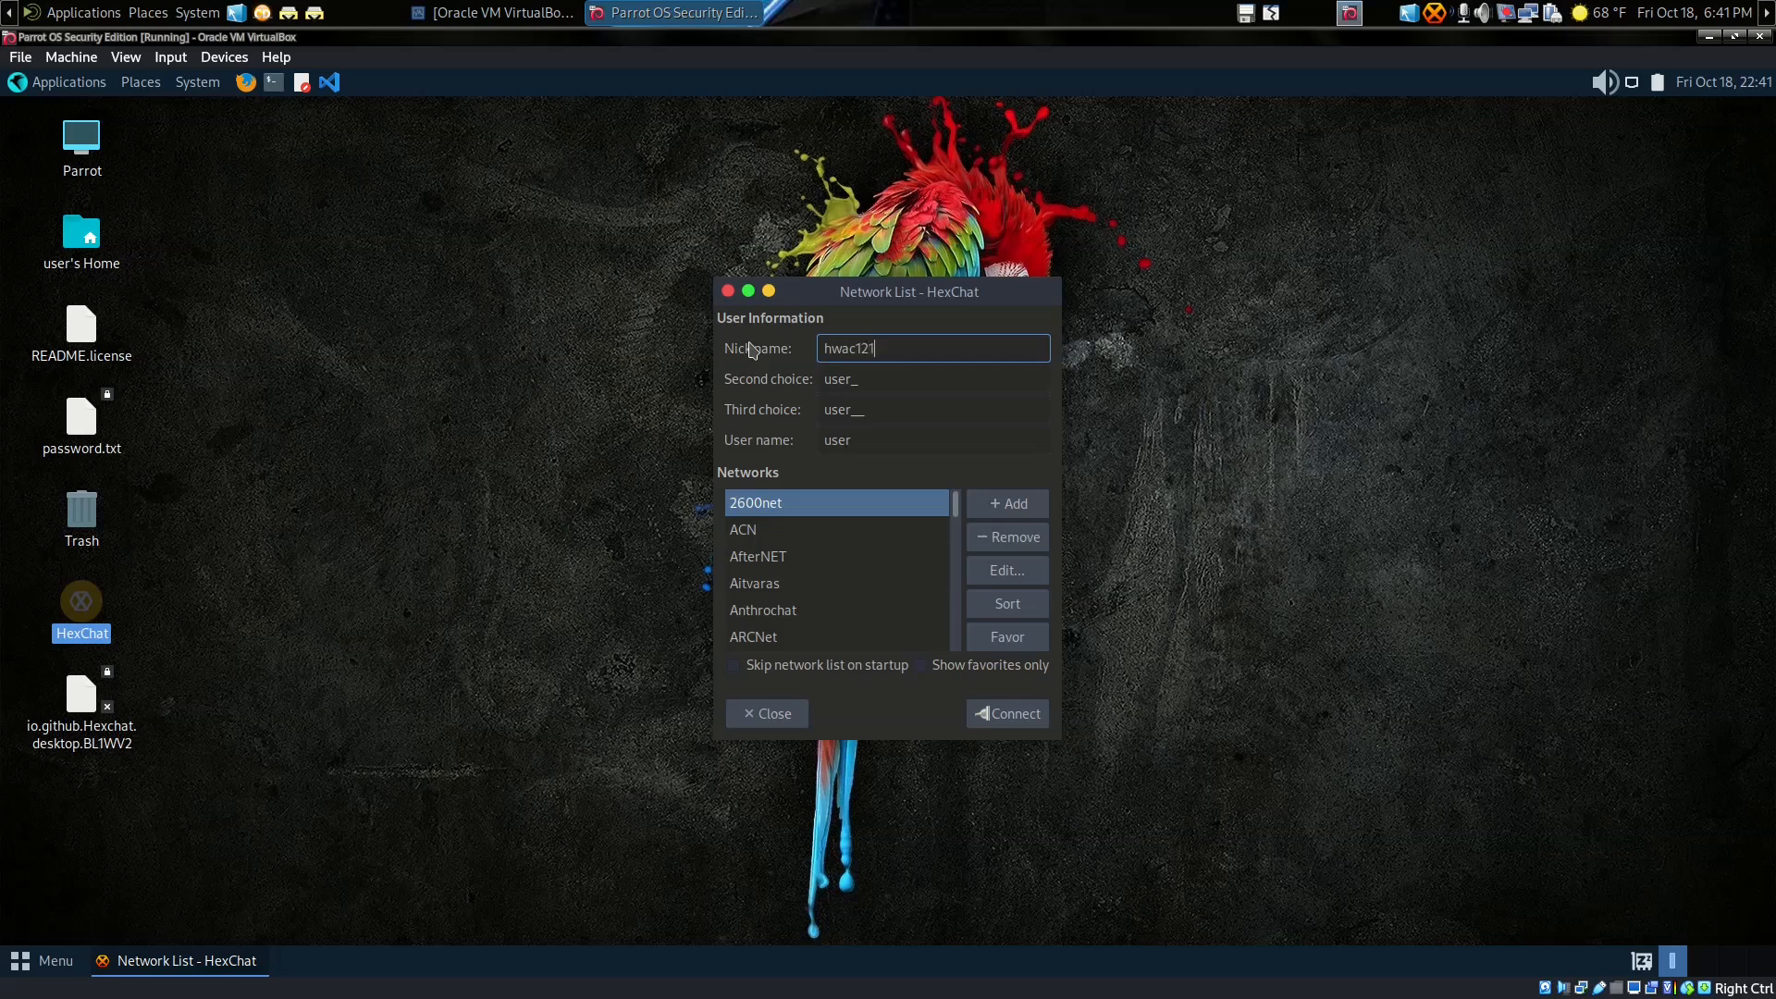
key(Tab)
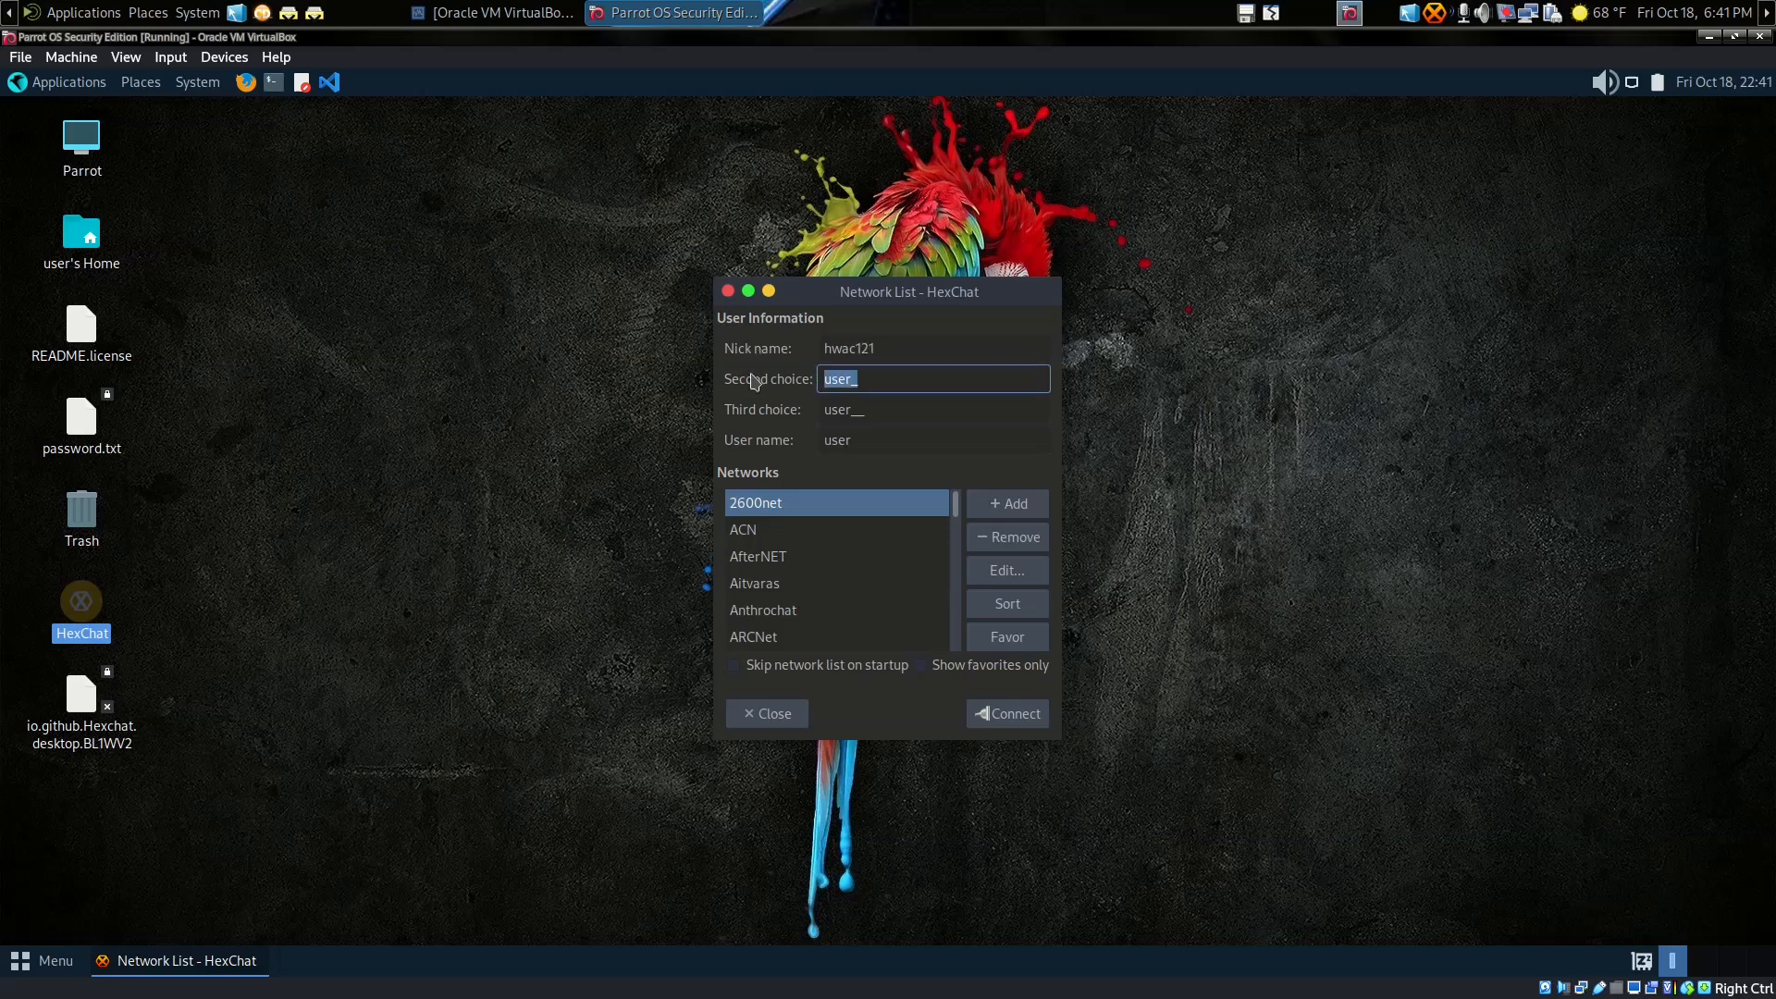
text(hwac121b)
drag(884, 411, 791, 407)
text(hwac)
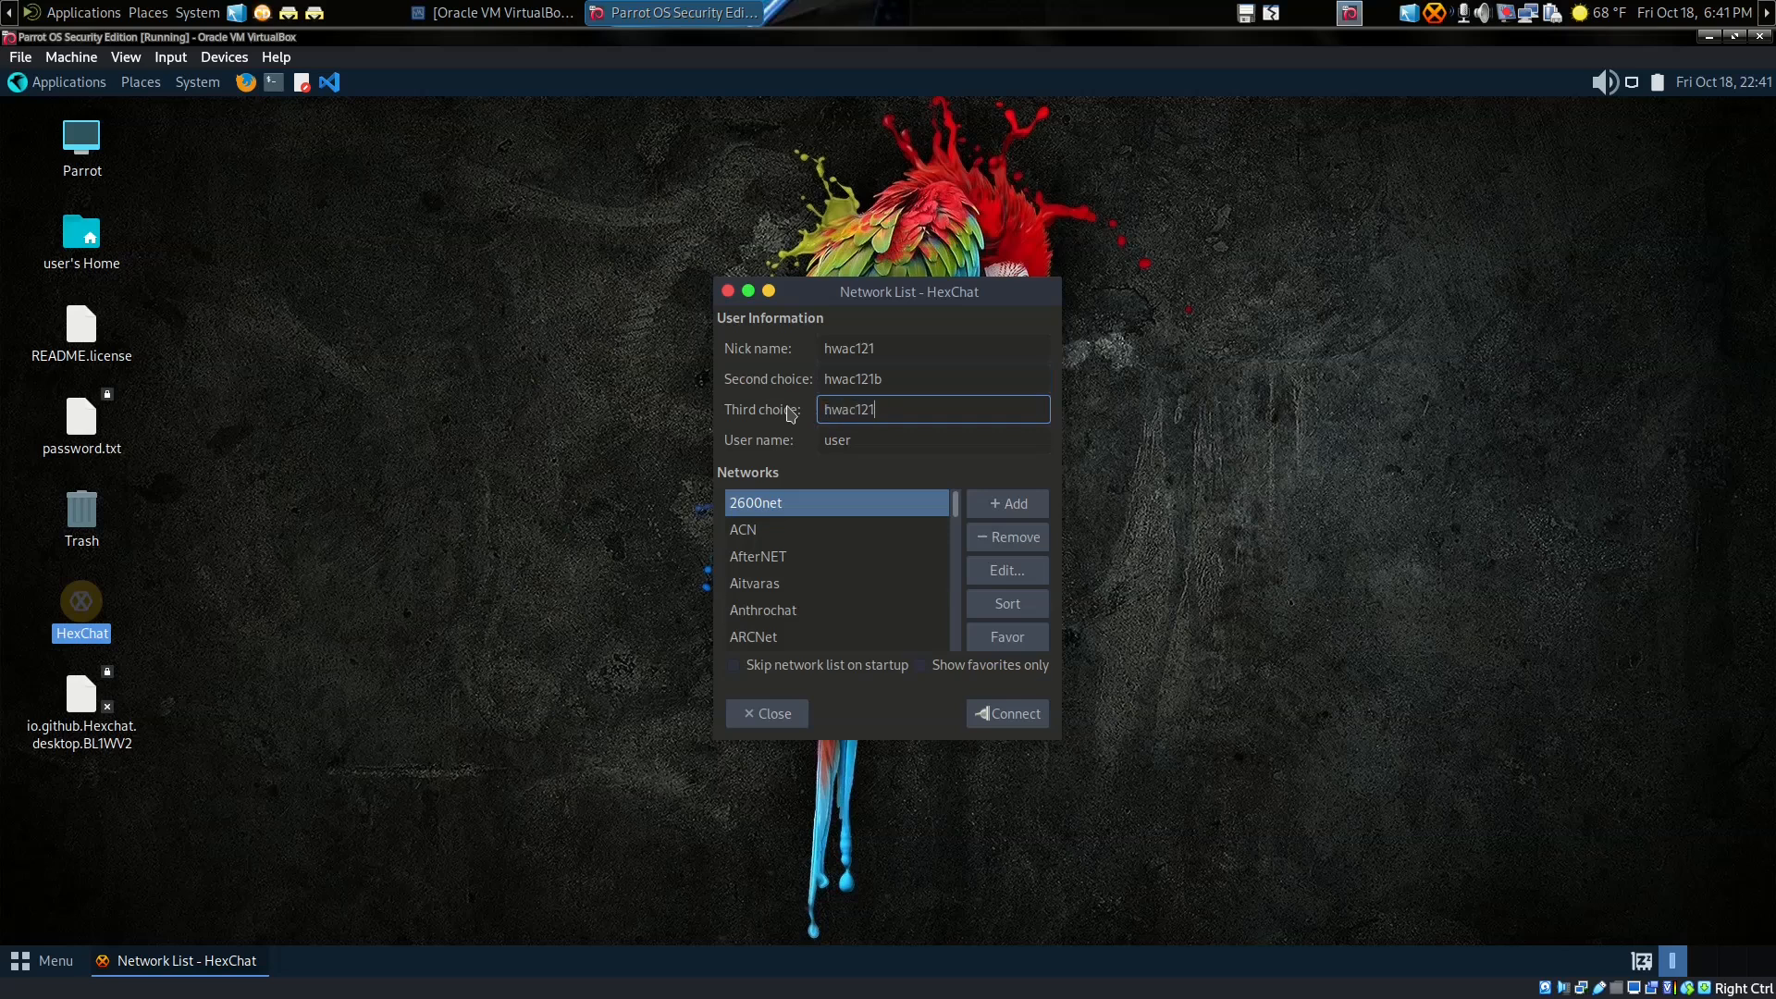
drag(869, 436, 731, 435)
text(RJ)
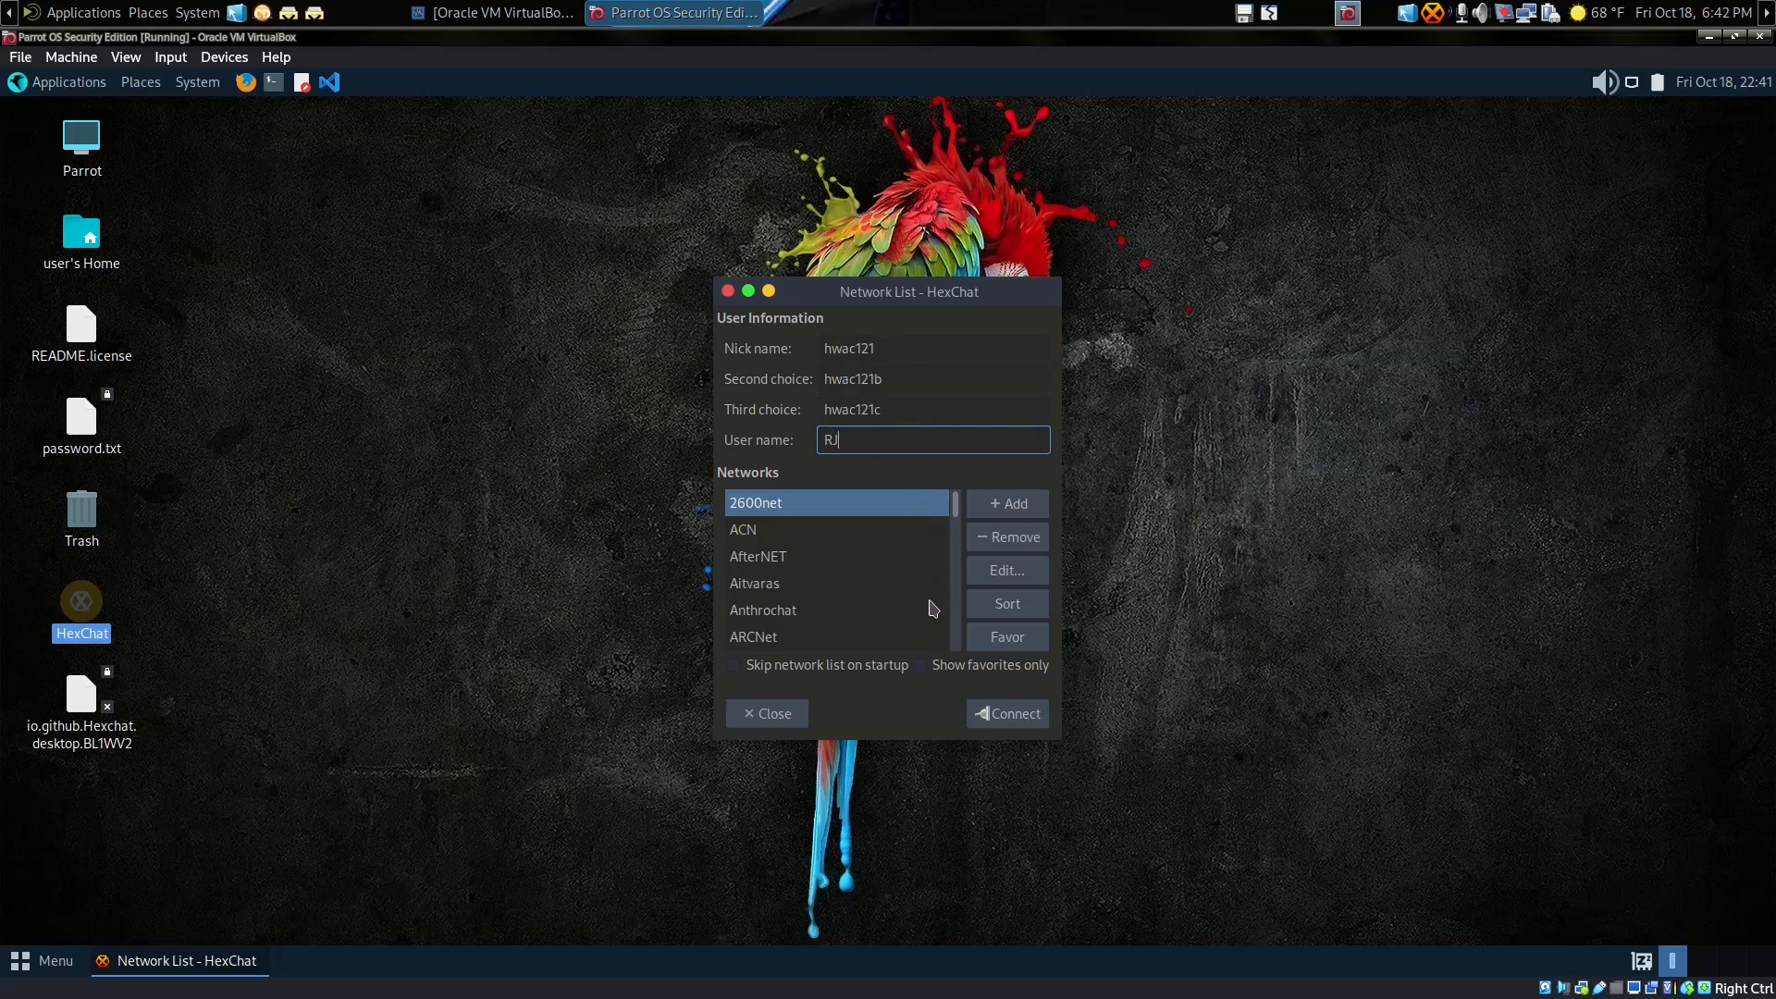
Step: Reselect 2600net, leave its name unchanged, and open its settings for editing
click(780, 504)
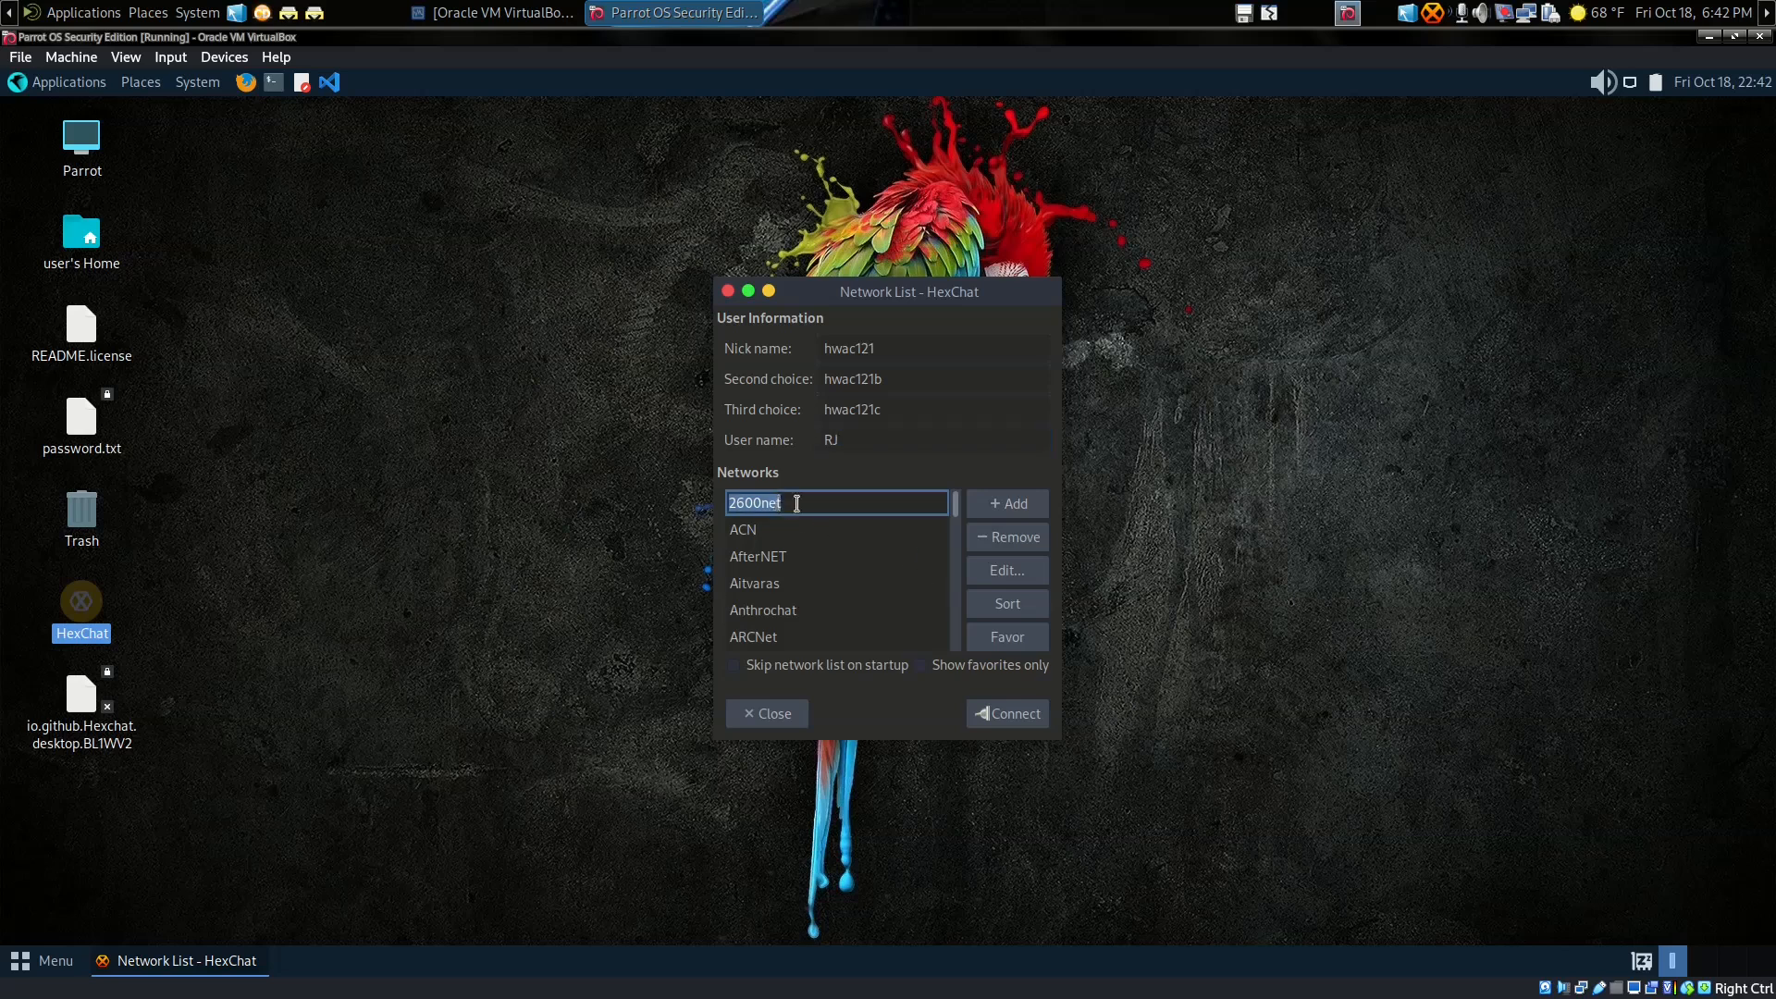
click(818, 525)
click(814, 504)
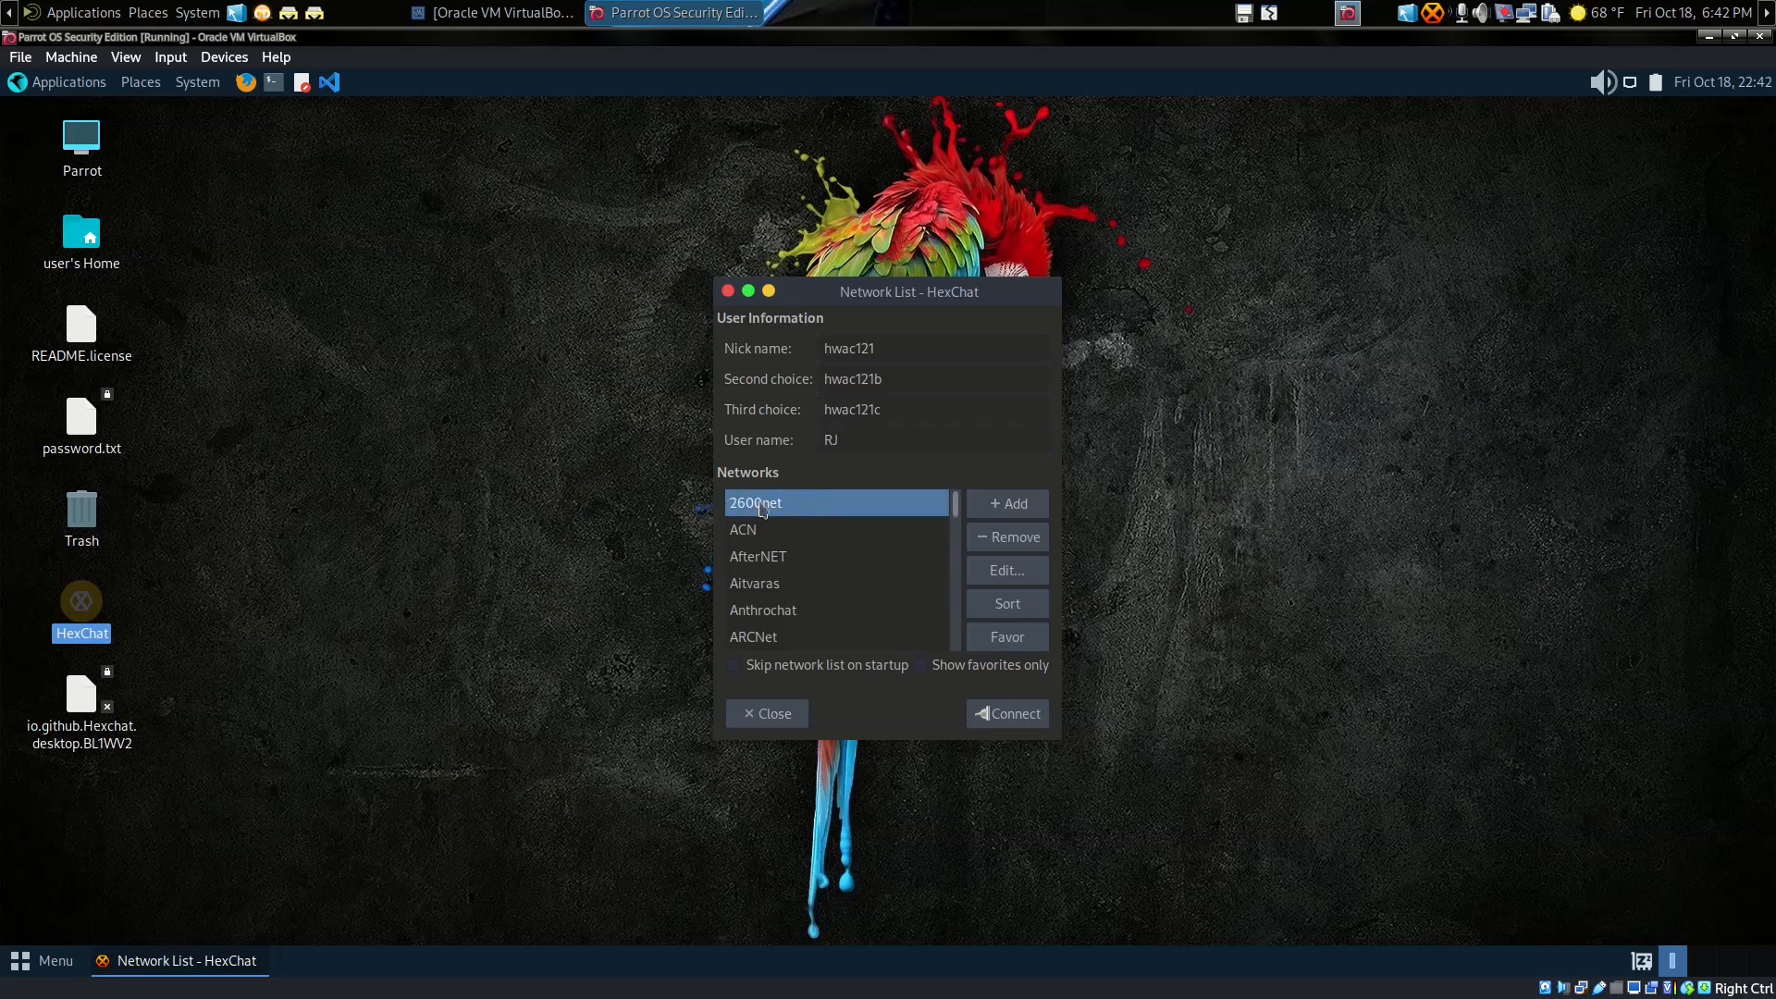
click(994, 577)
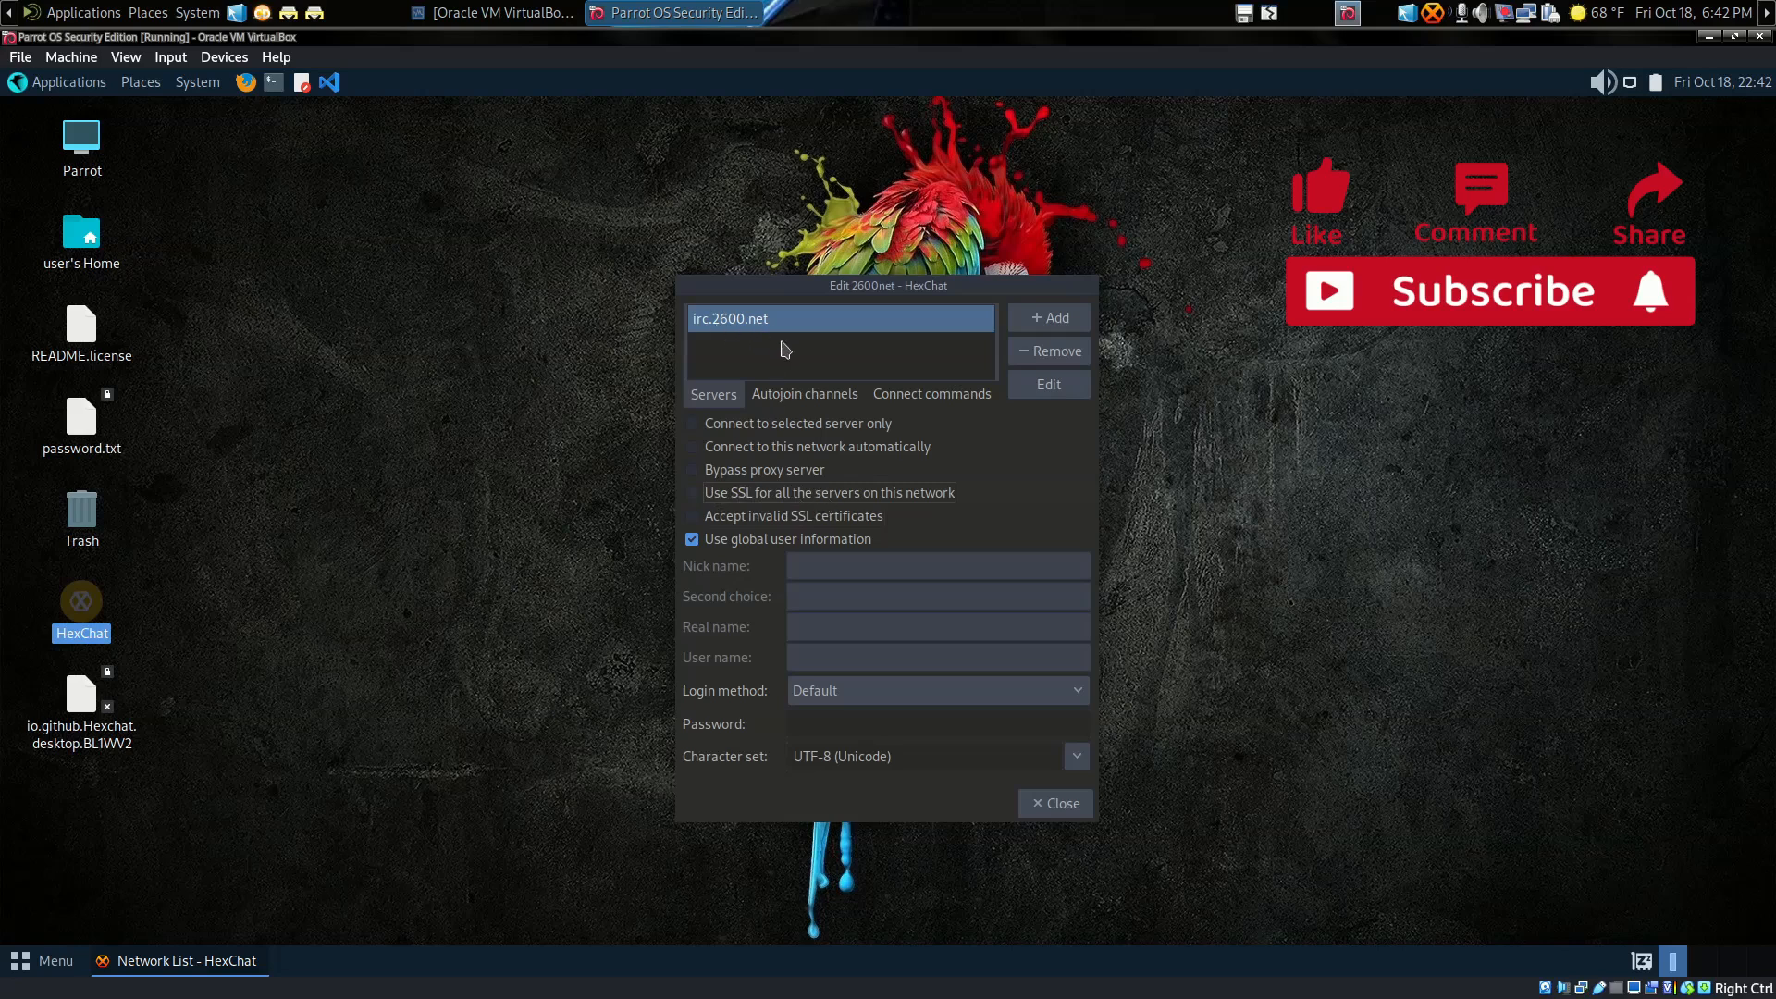
Step: Switch the 2600net edit dialog to the Autojoin channels list
click(801, 398)
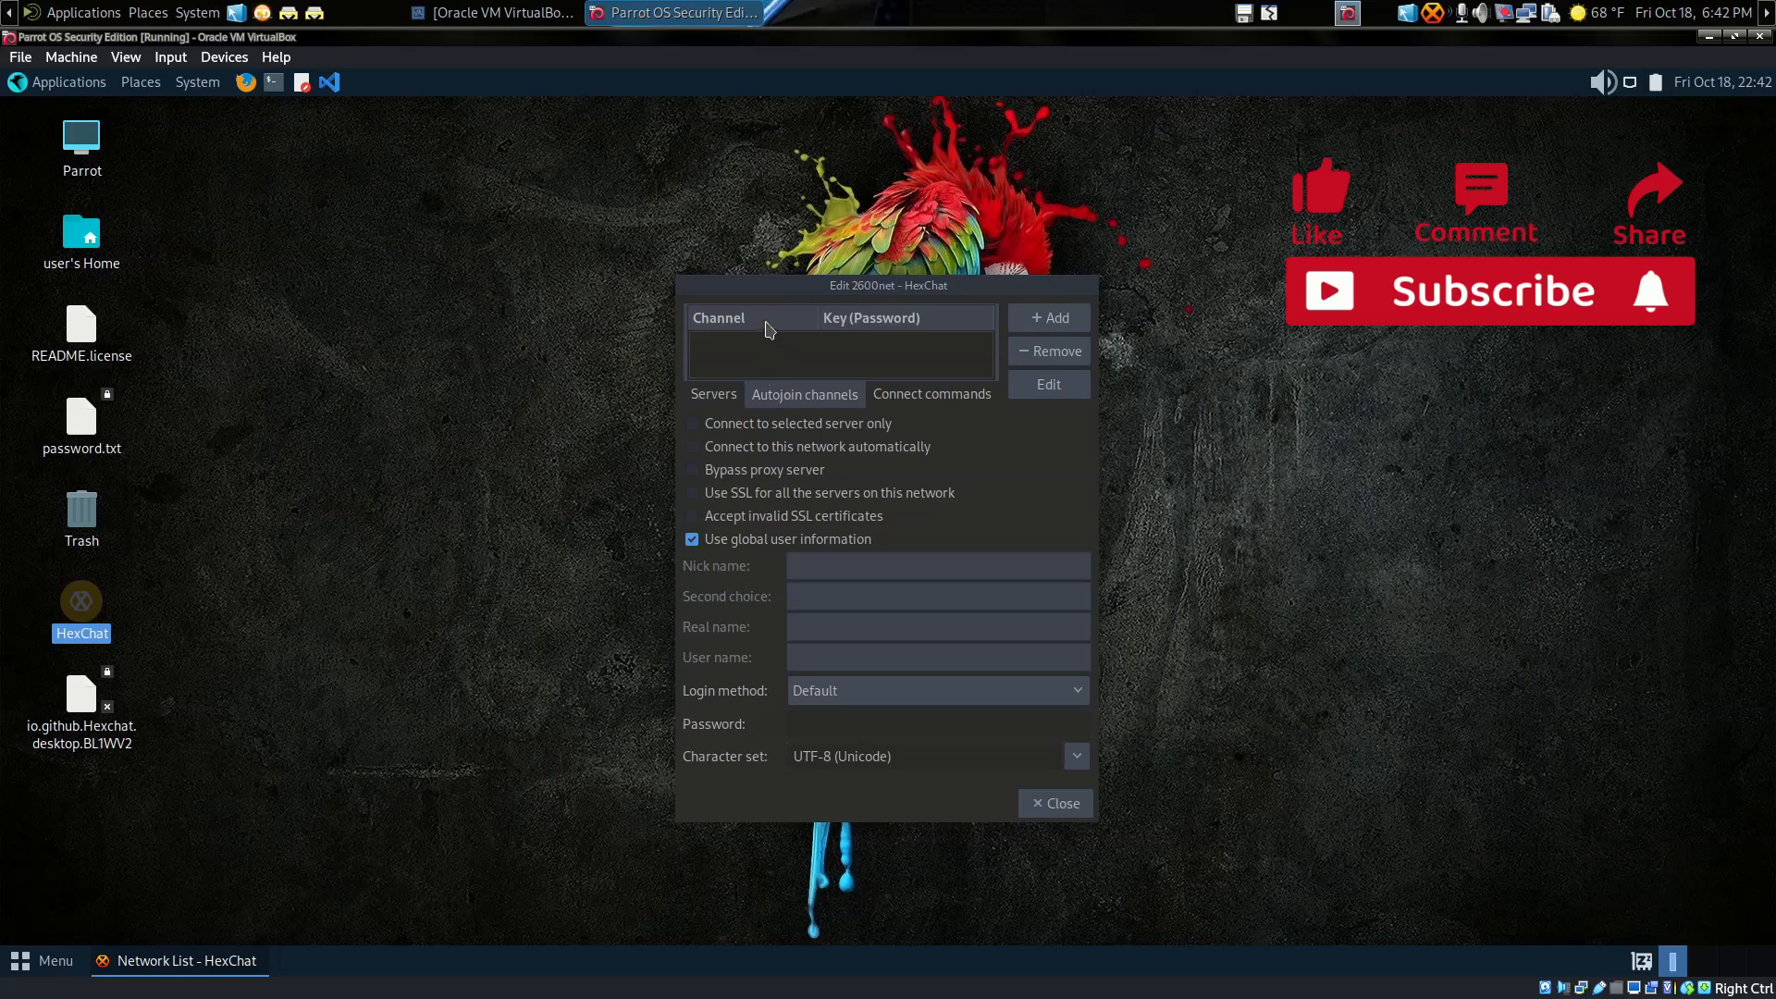
Step: Add #MyChannel as a 2600net autojoin channel with no key
click(1017, 324)
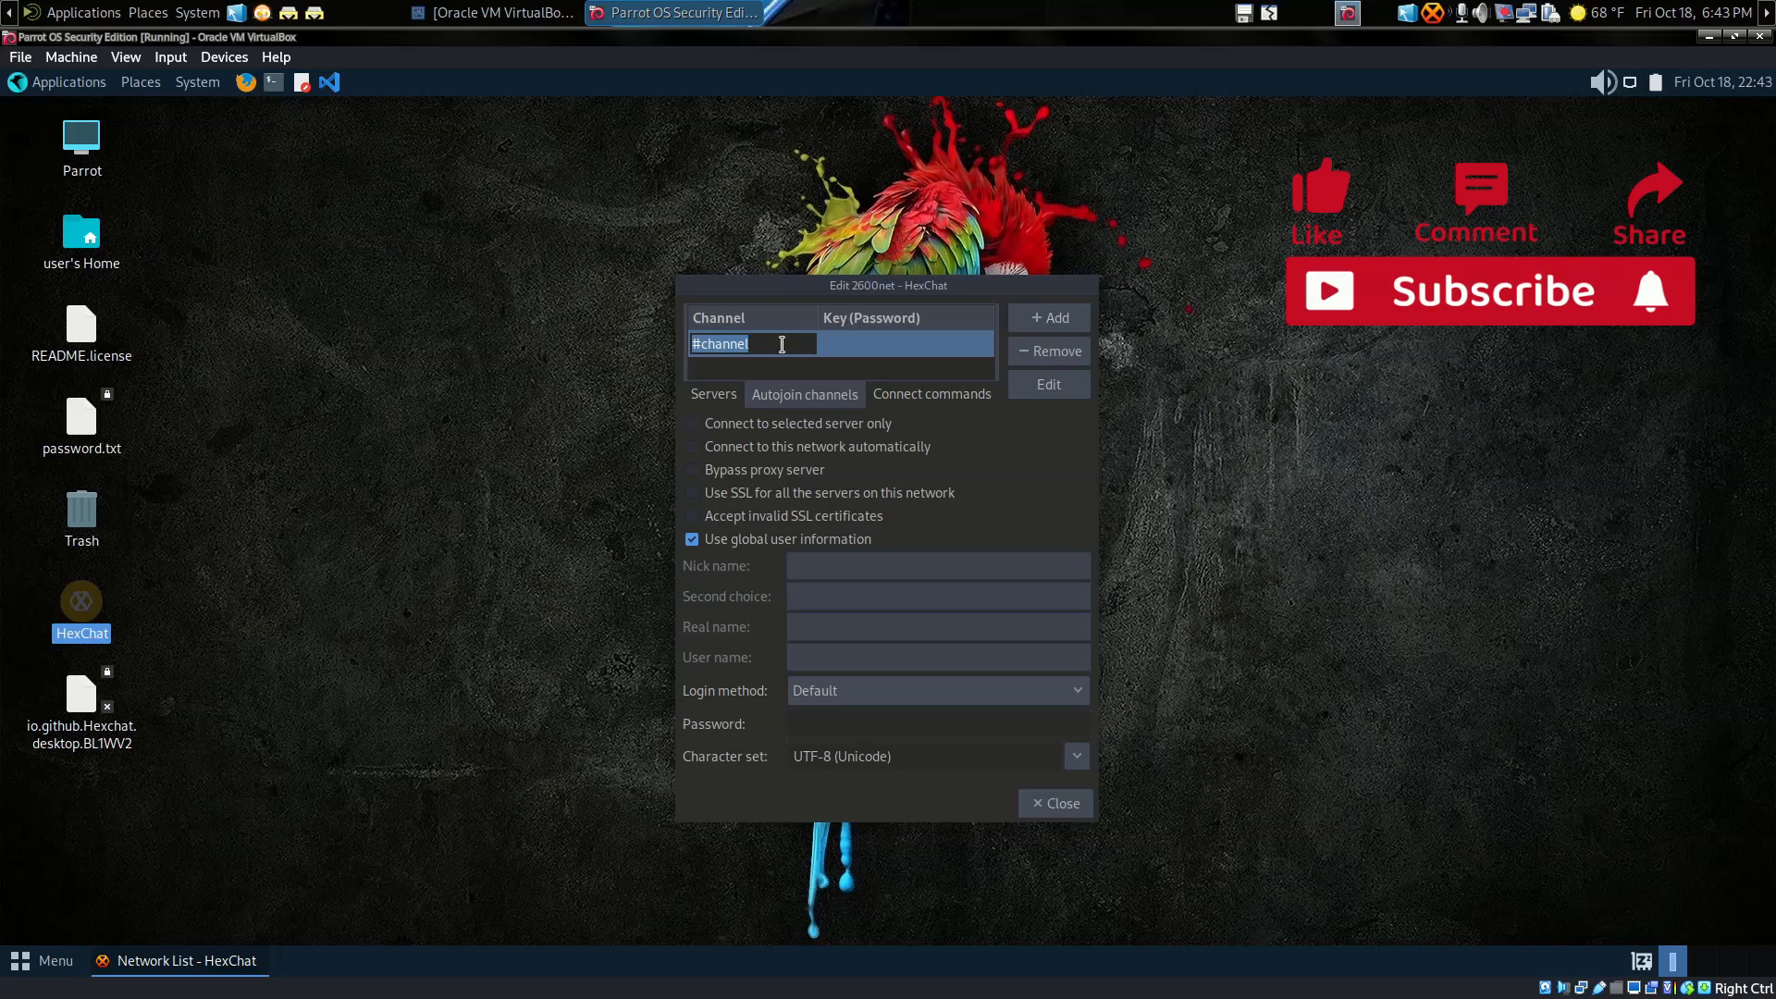
text(#)
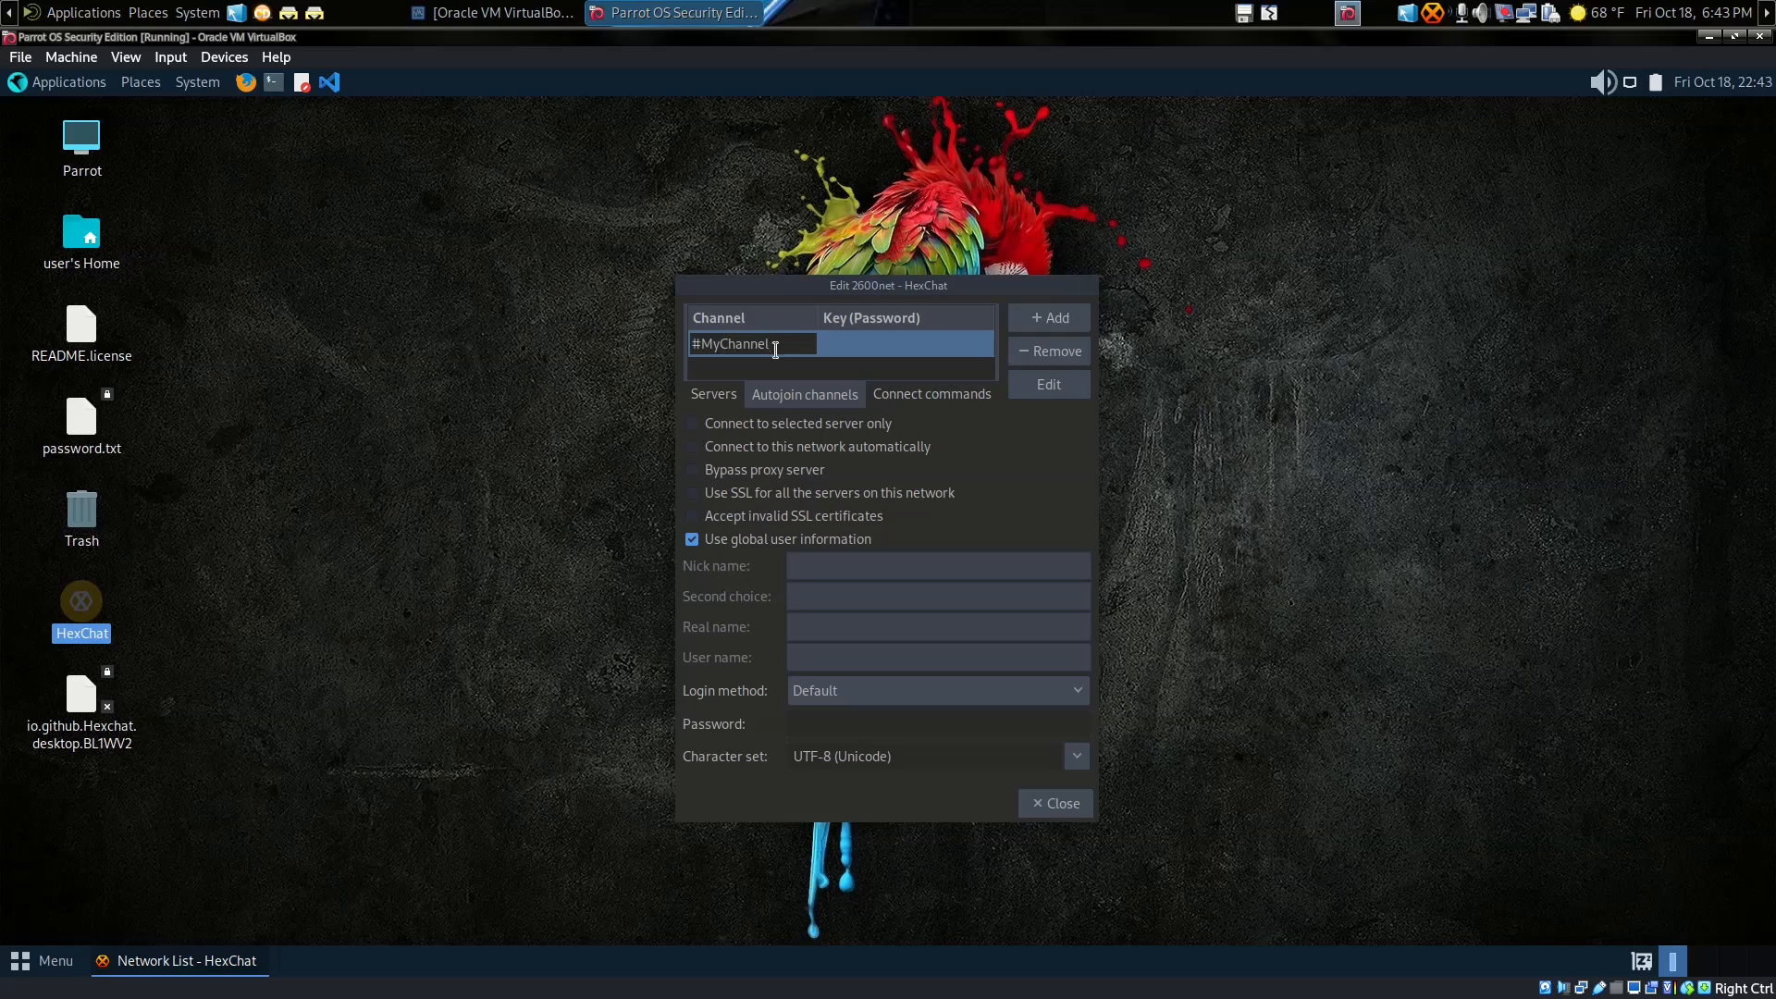
click(807, 362)
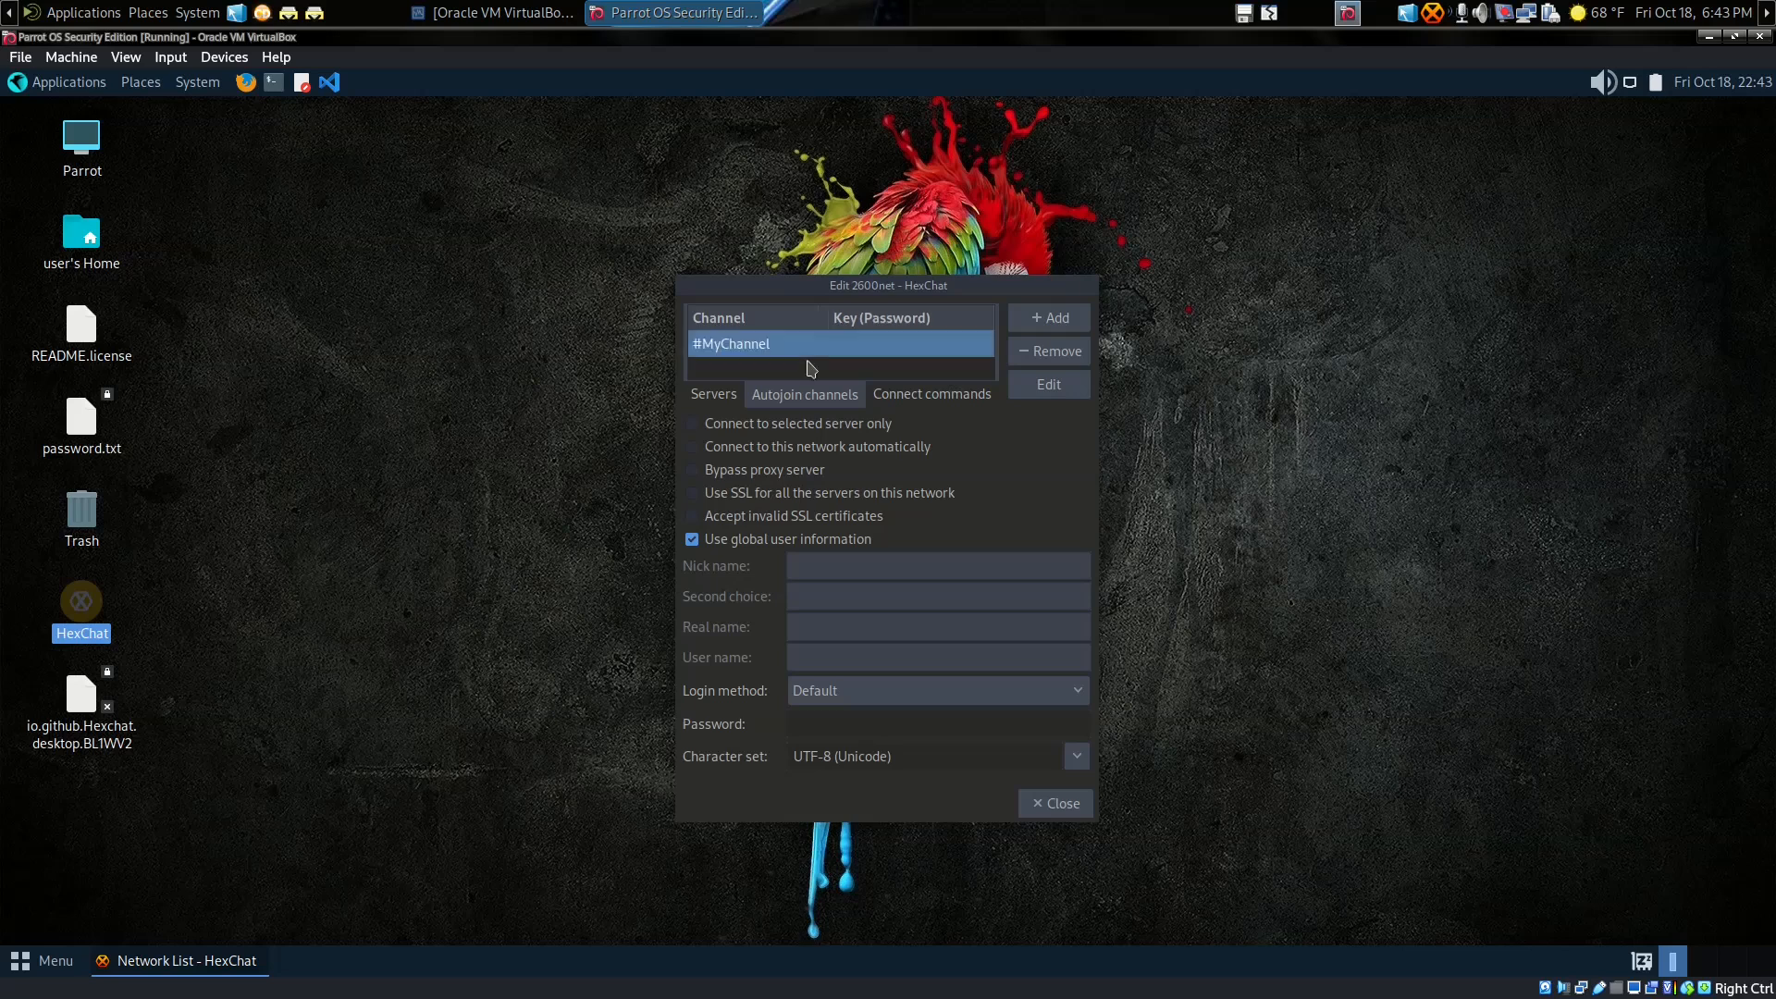
click(869, 346)
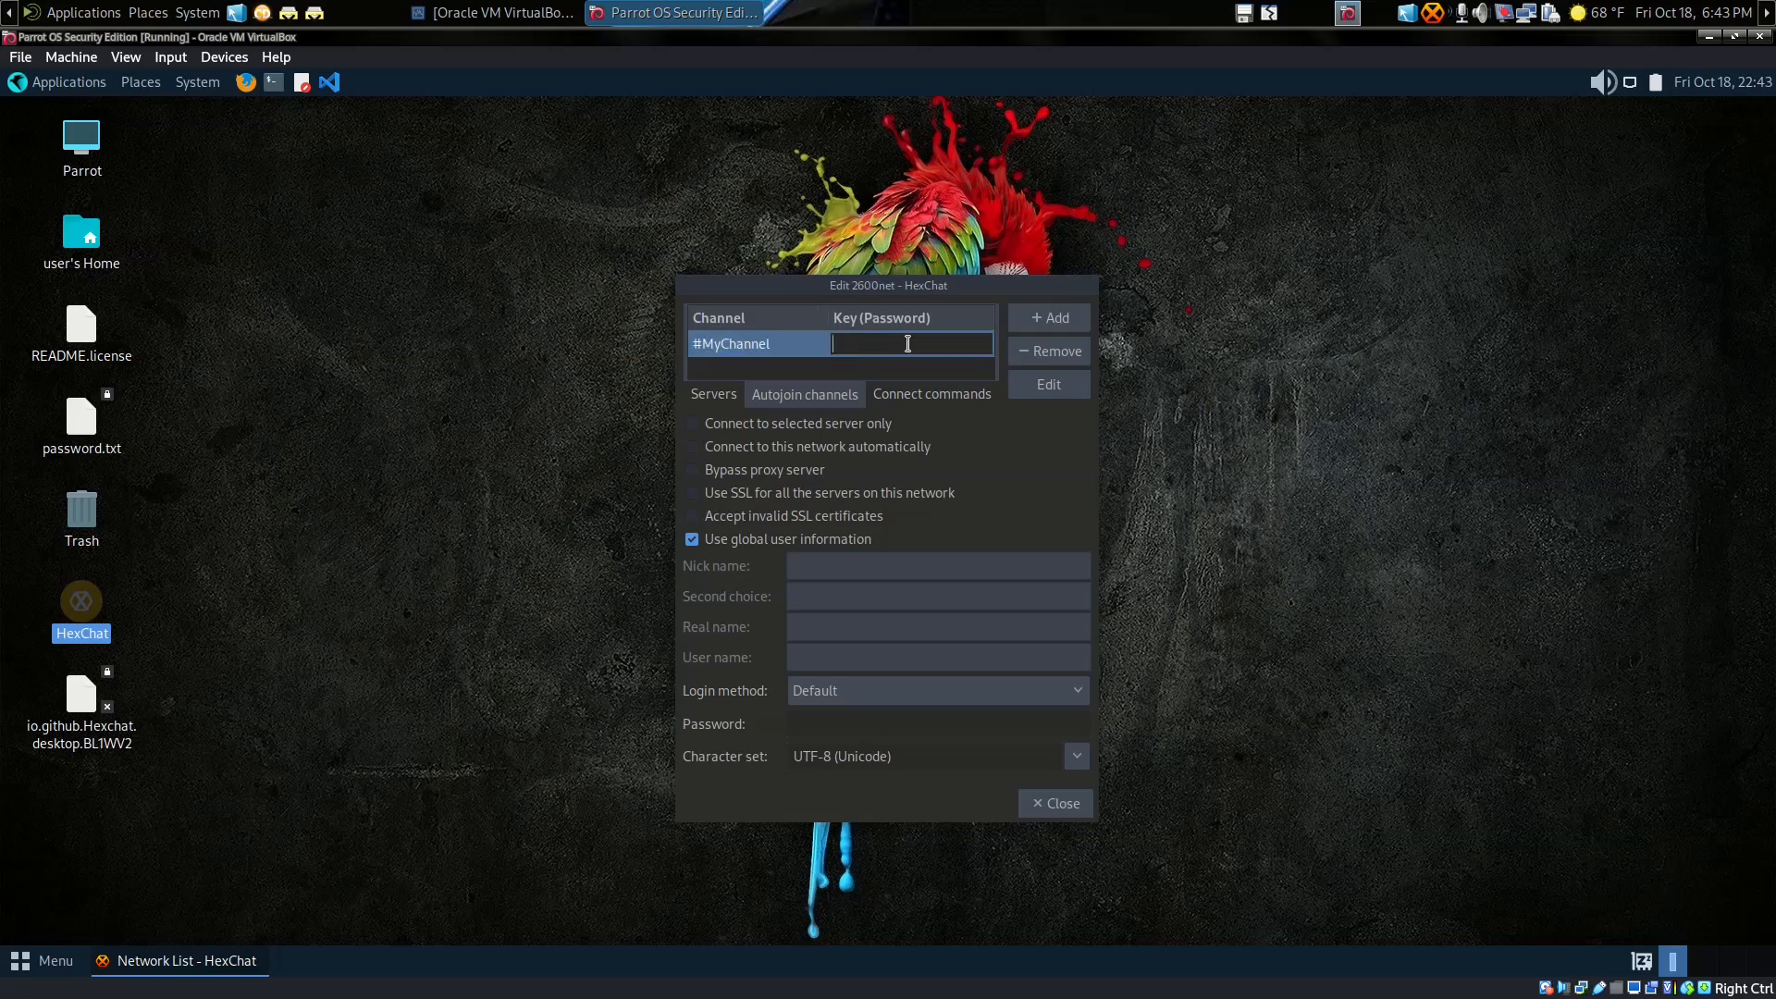
click(823, 368)
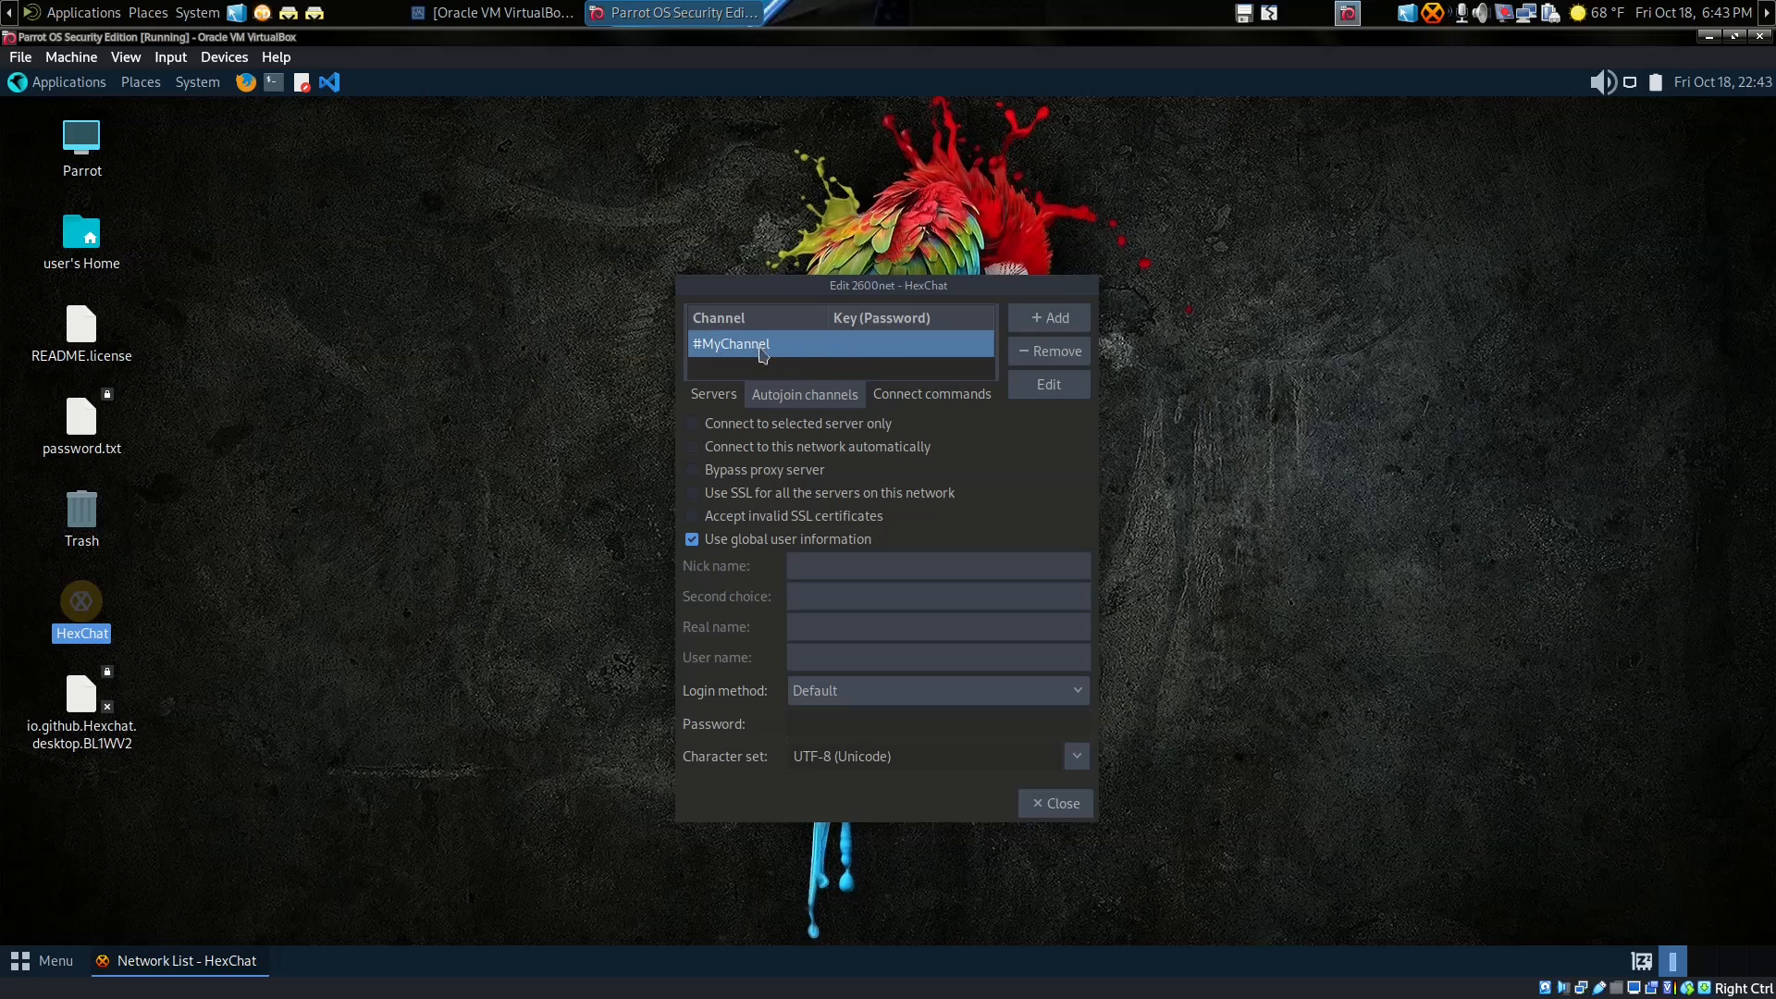
Step: Remove #MyChannel, check the connect commands, and return to the server list
click(1041, 354)
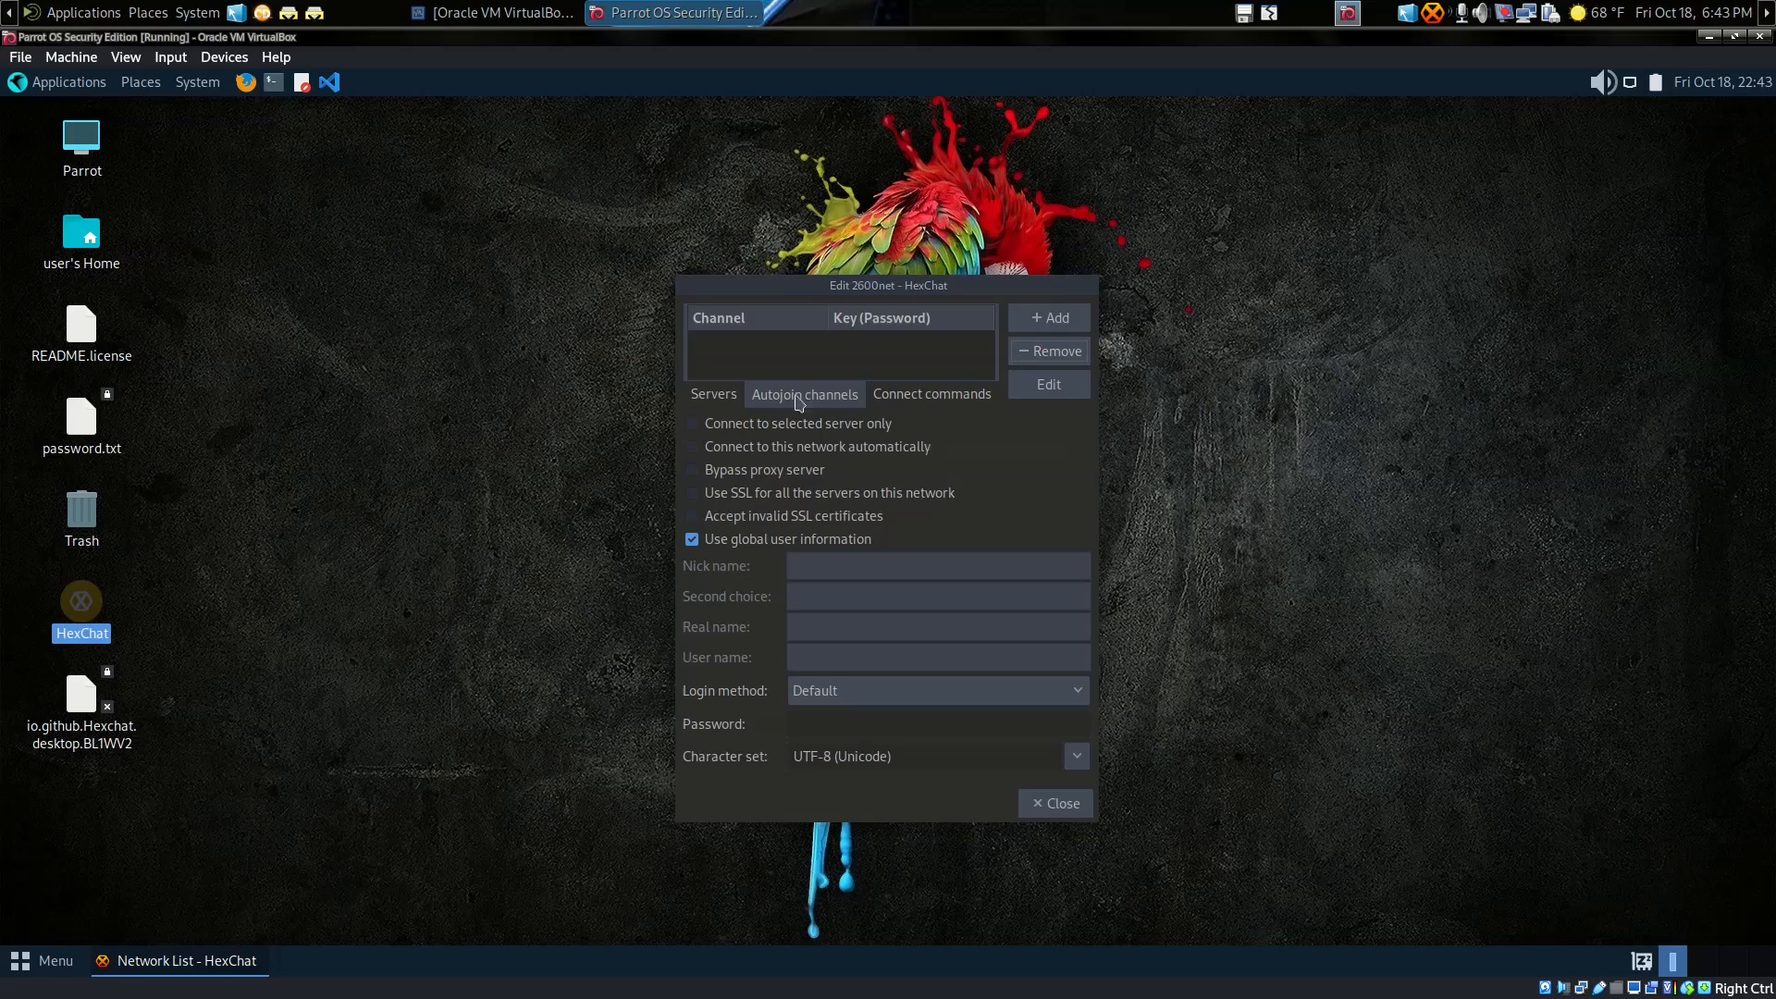
click(899, 400)
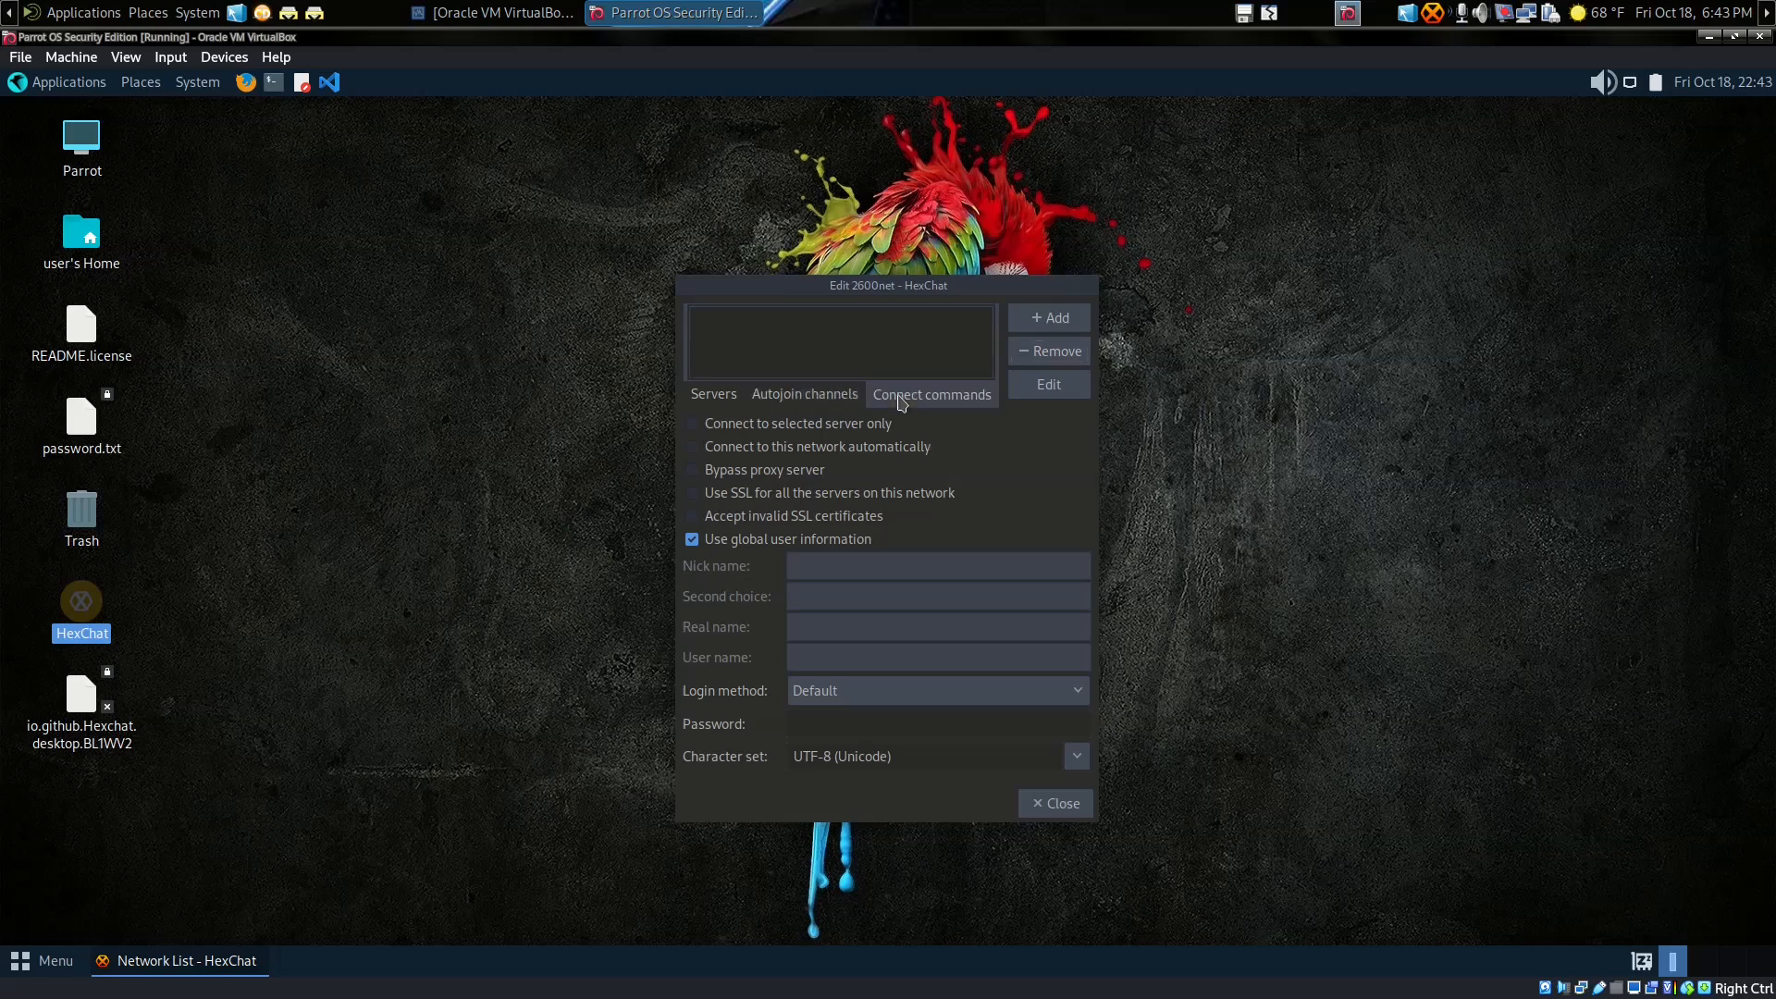
click(728, 401)
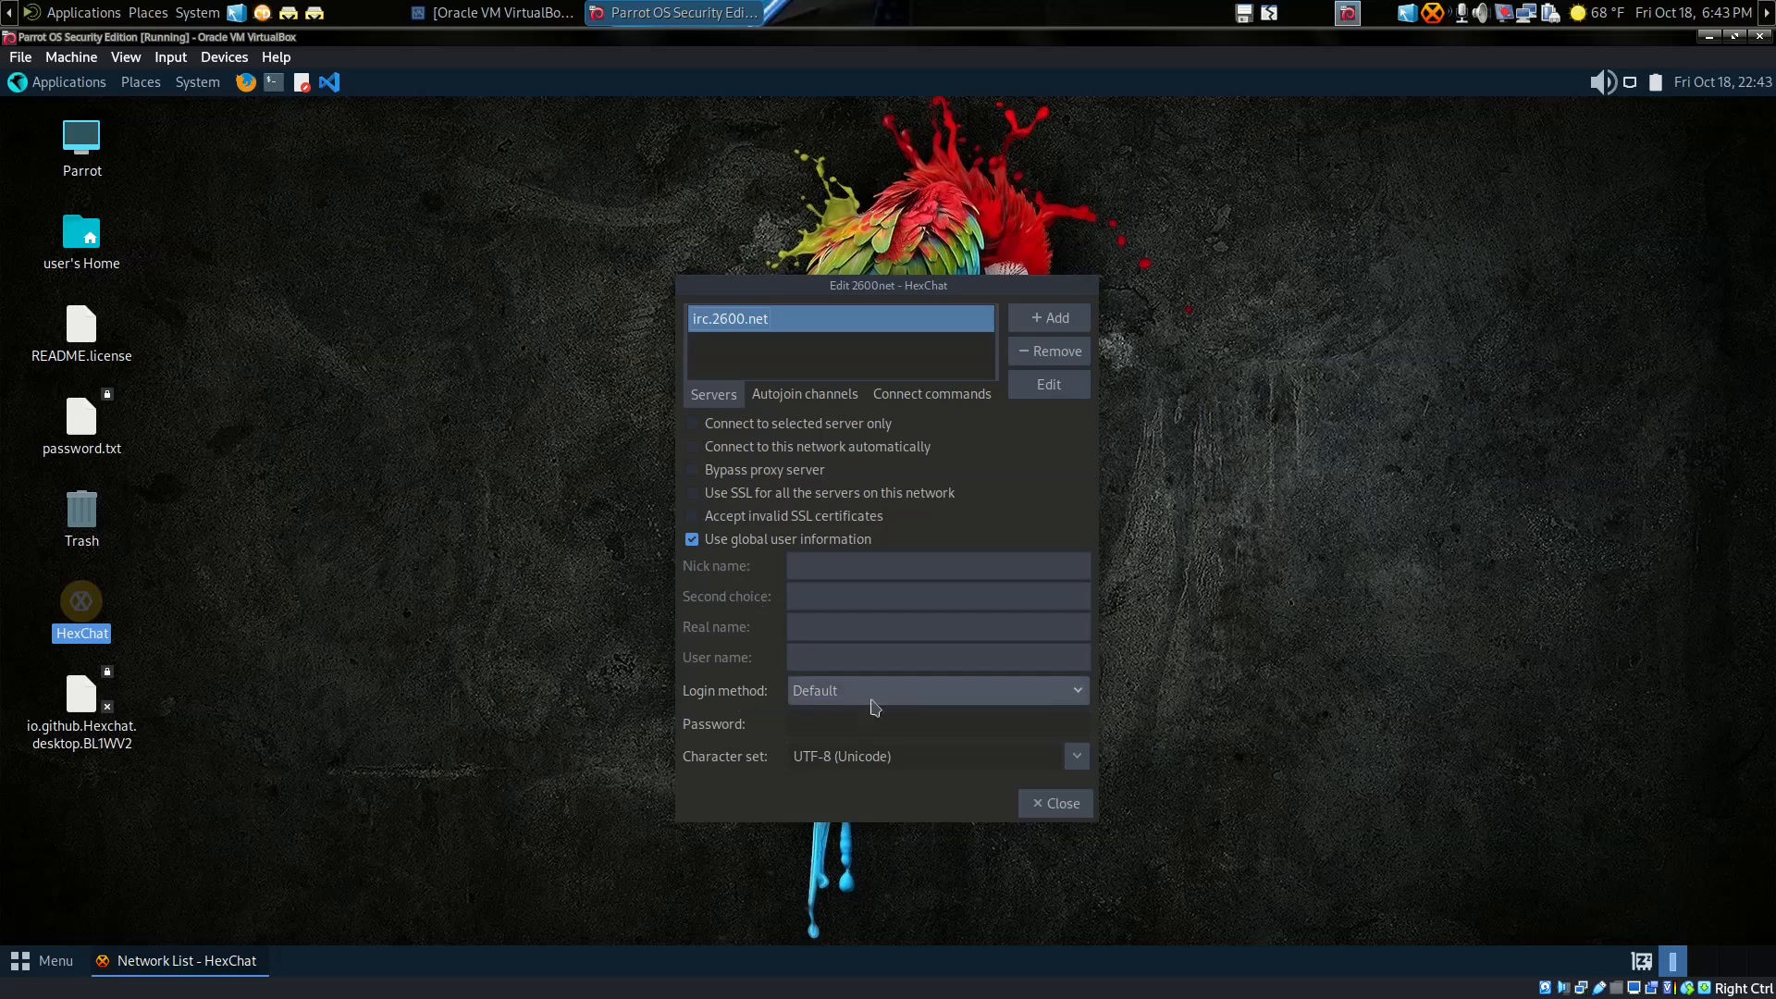
Step: Change the 2600net login method from NickServ to Default and close its settings
click(1078, 702)
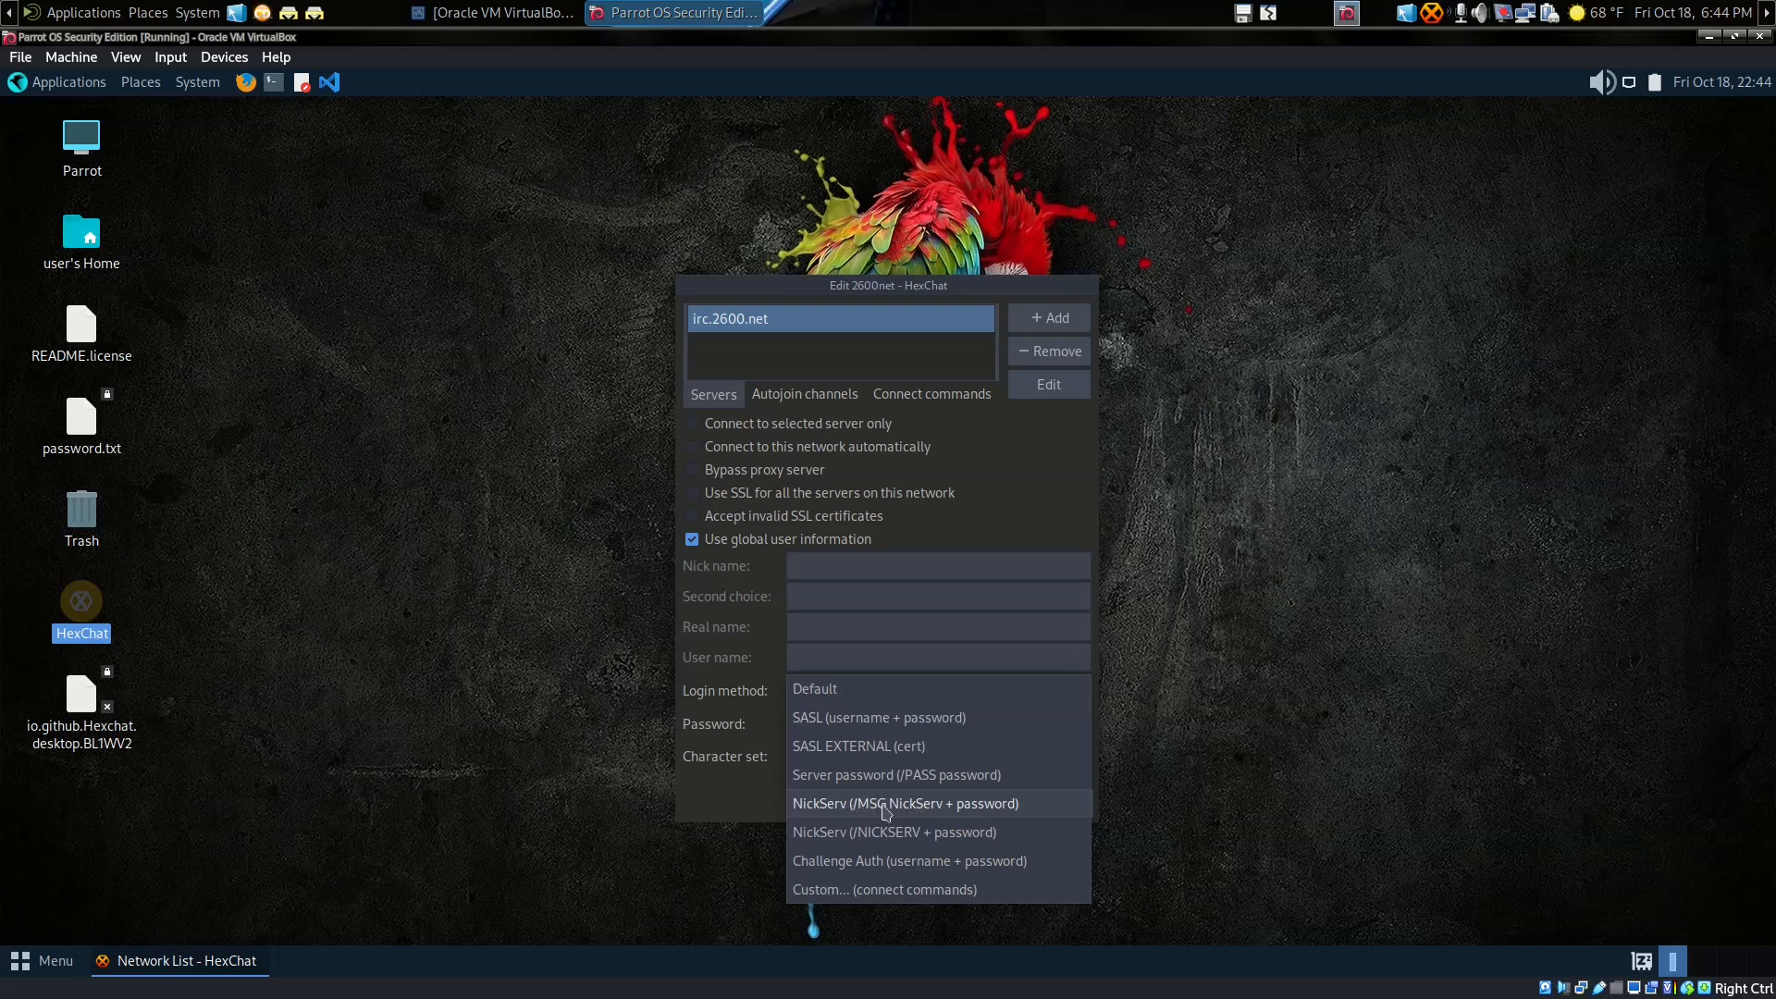
click(885, 813)
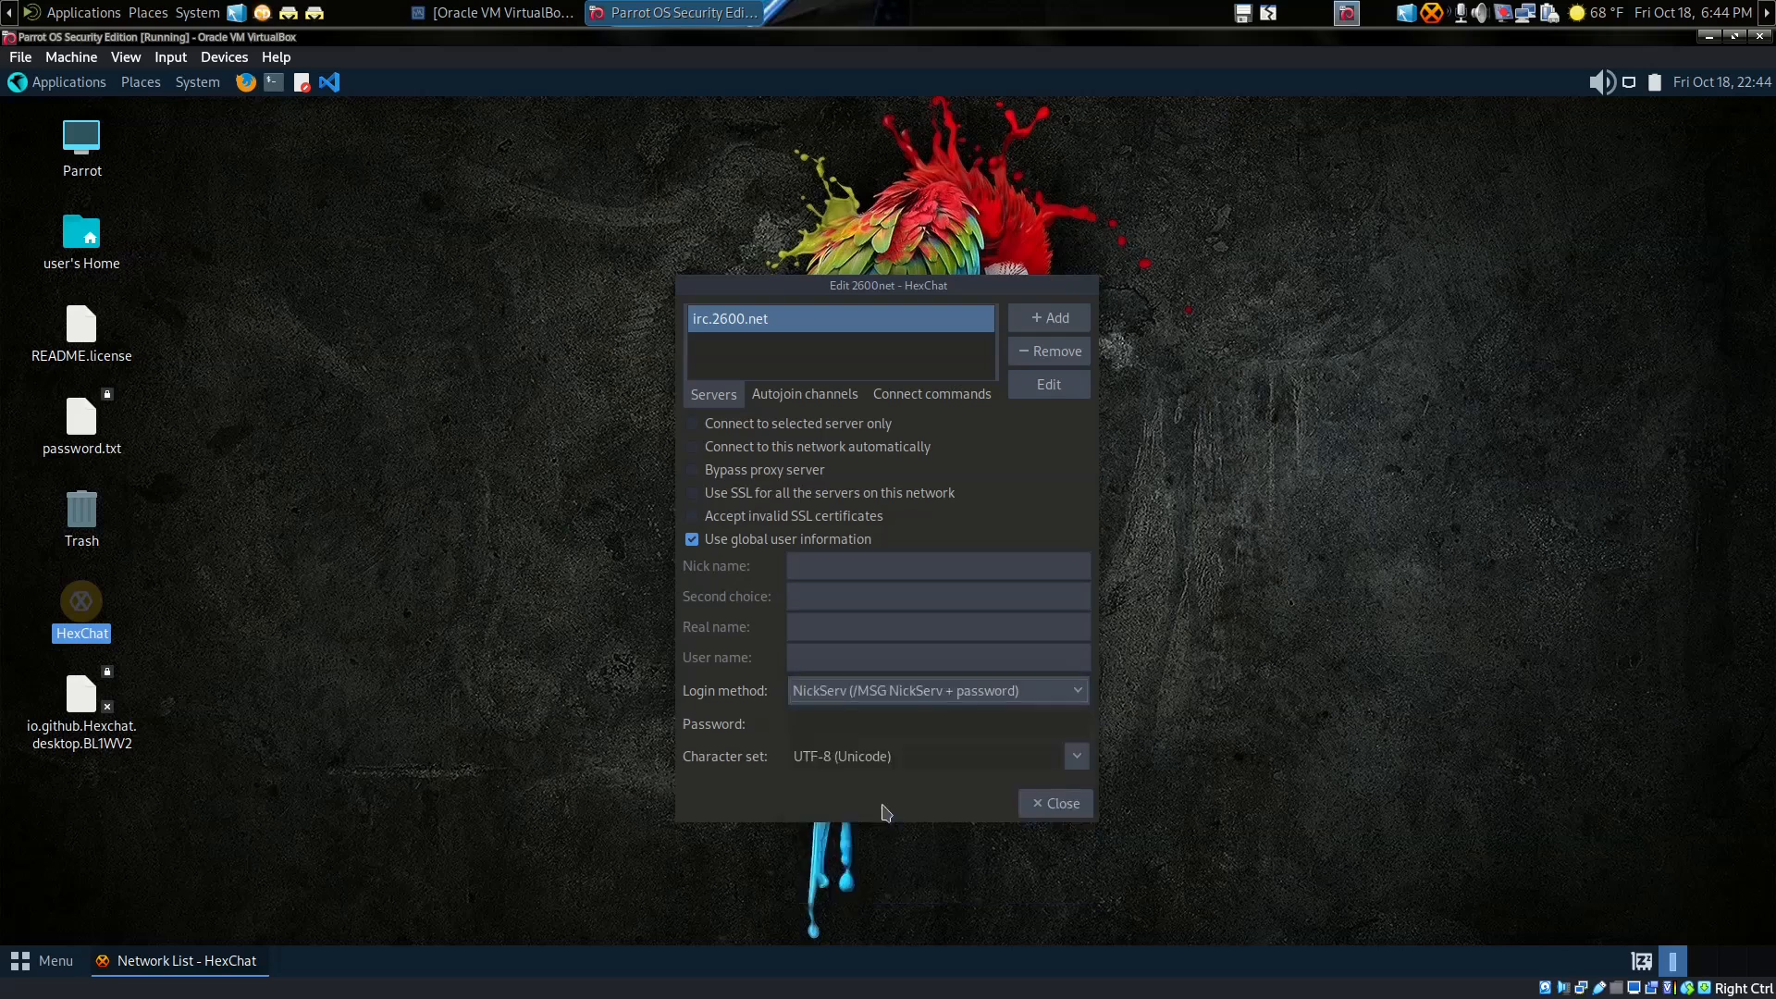
click(866, 720)
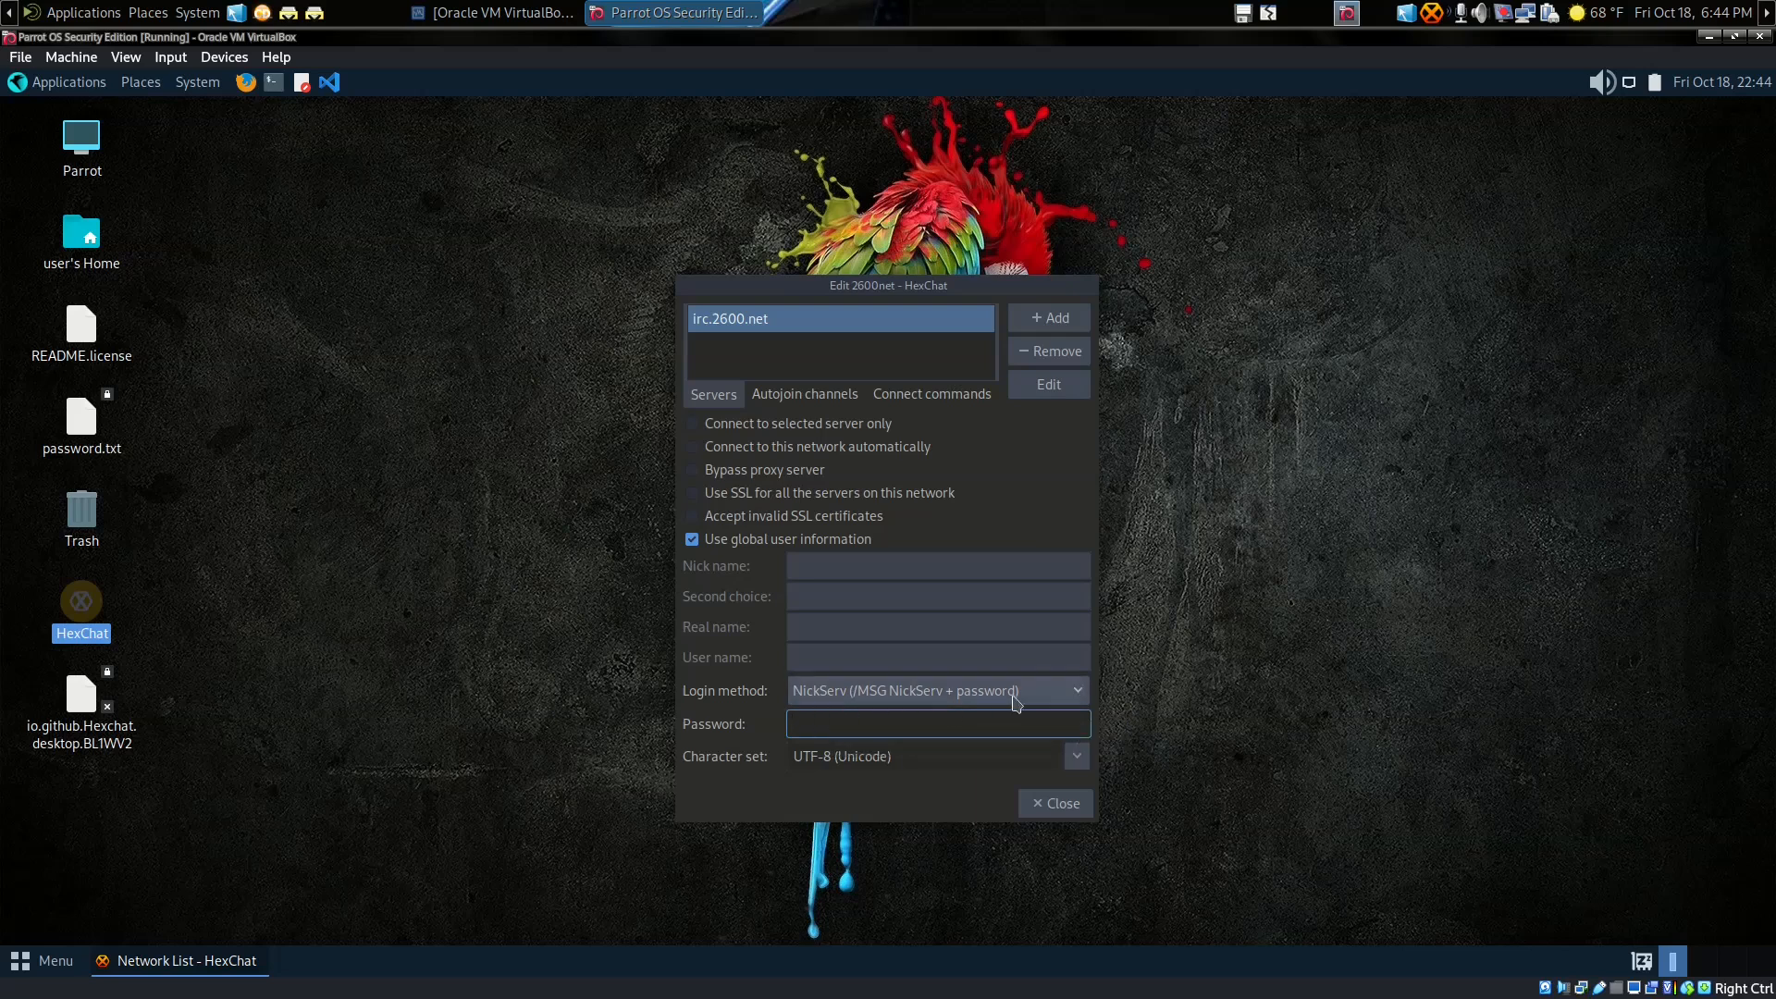
click(1084, 699)
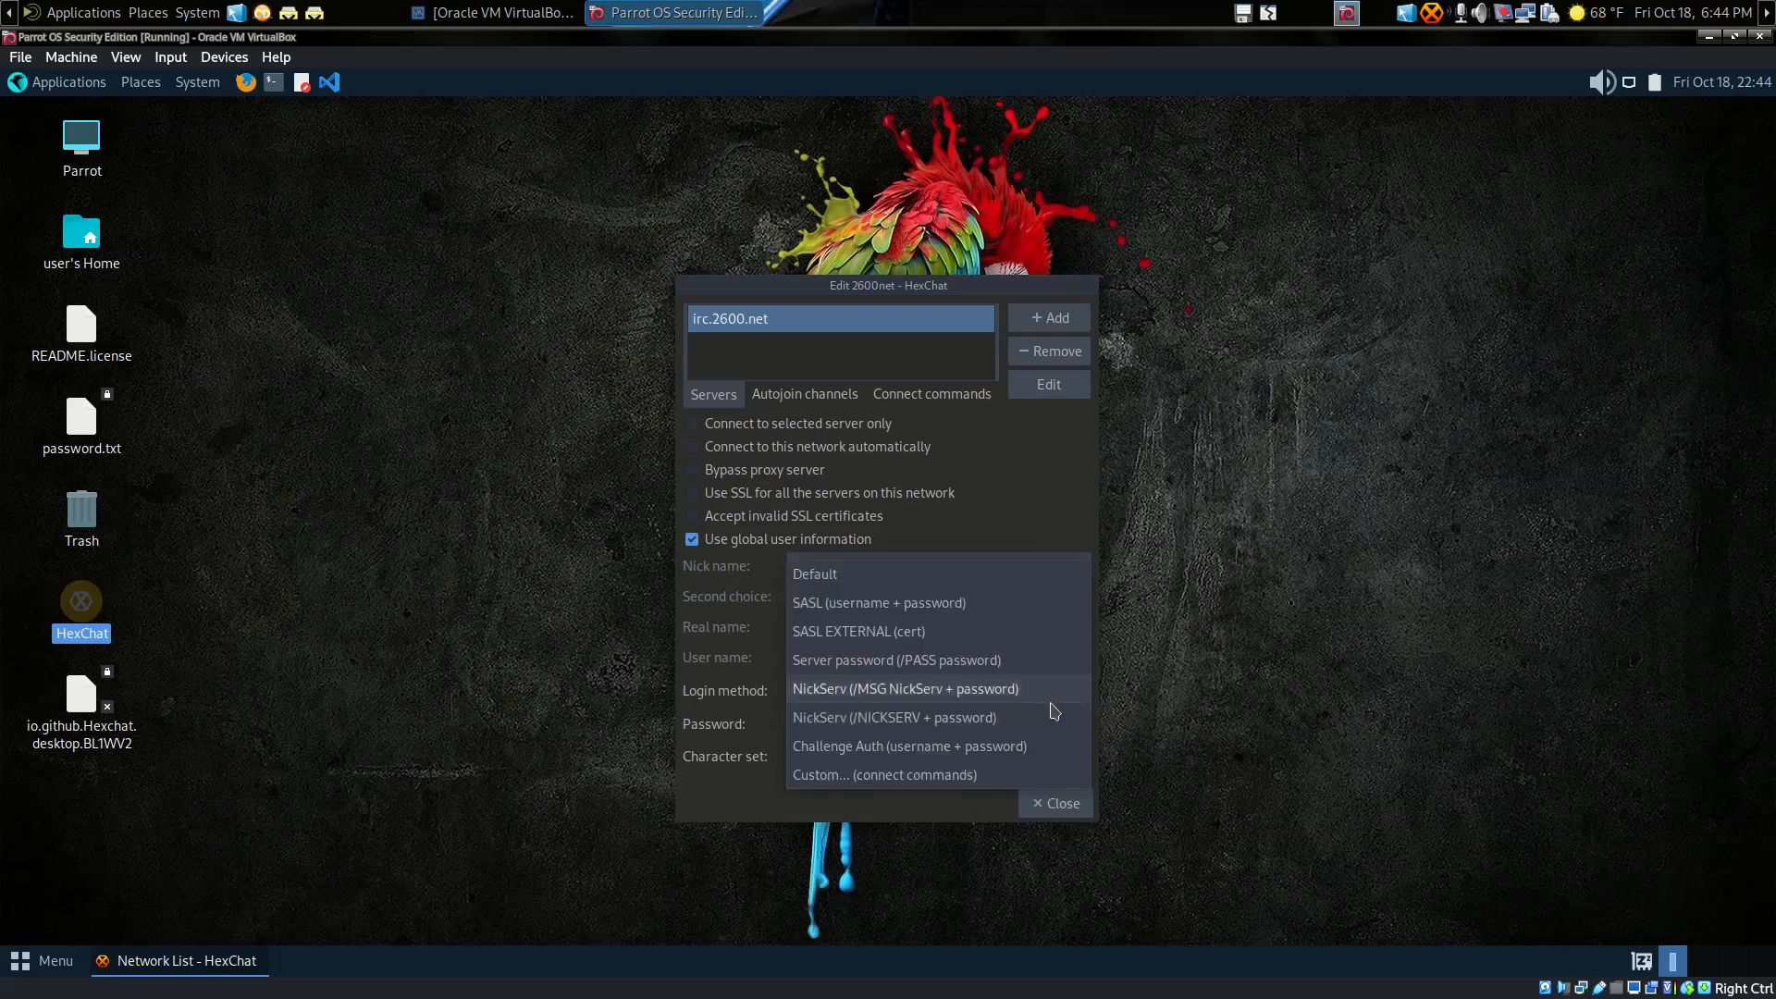
click(934, 576)
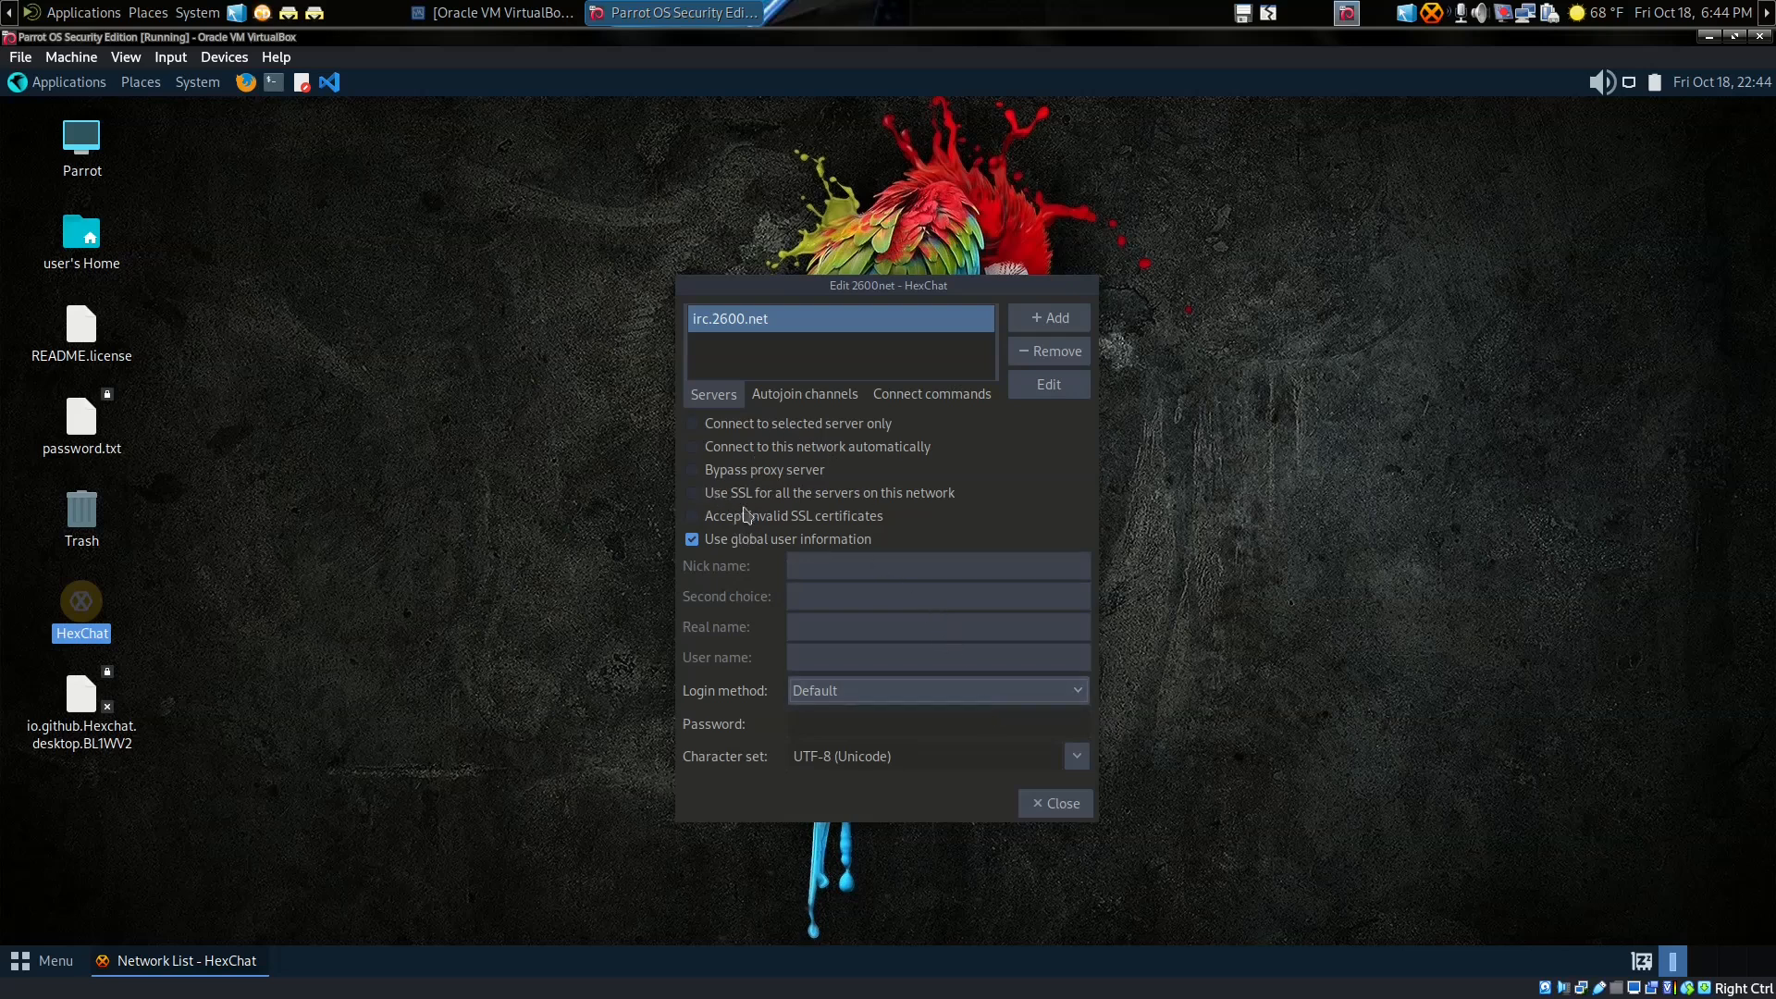
click(1052, 803)
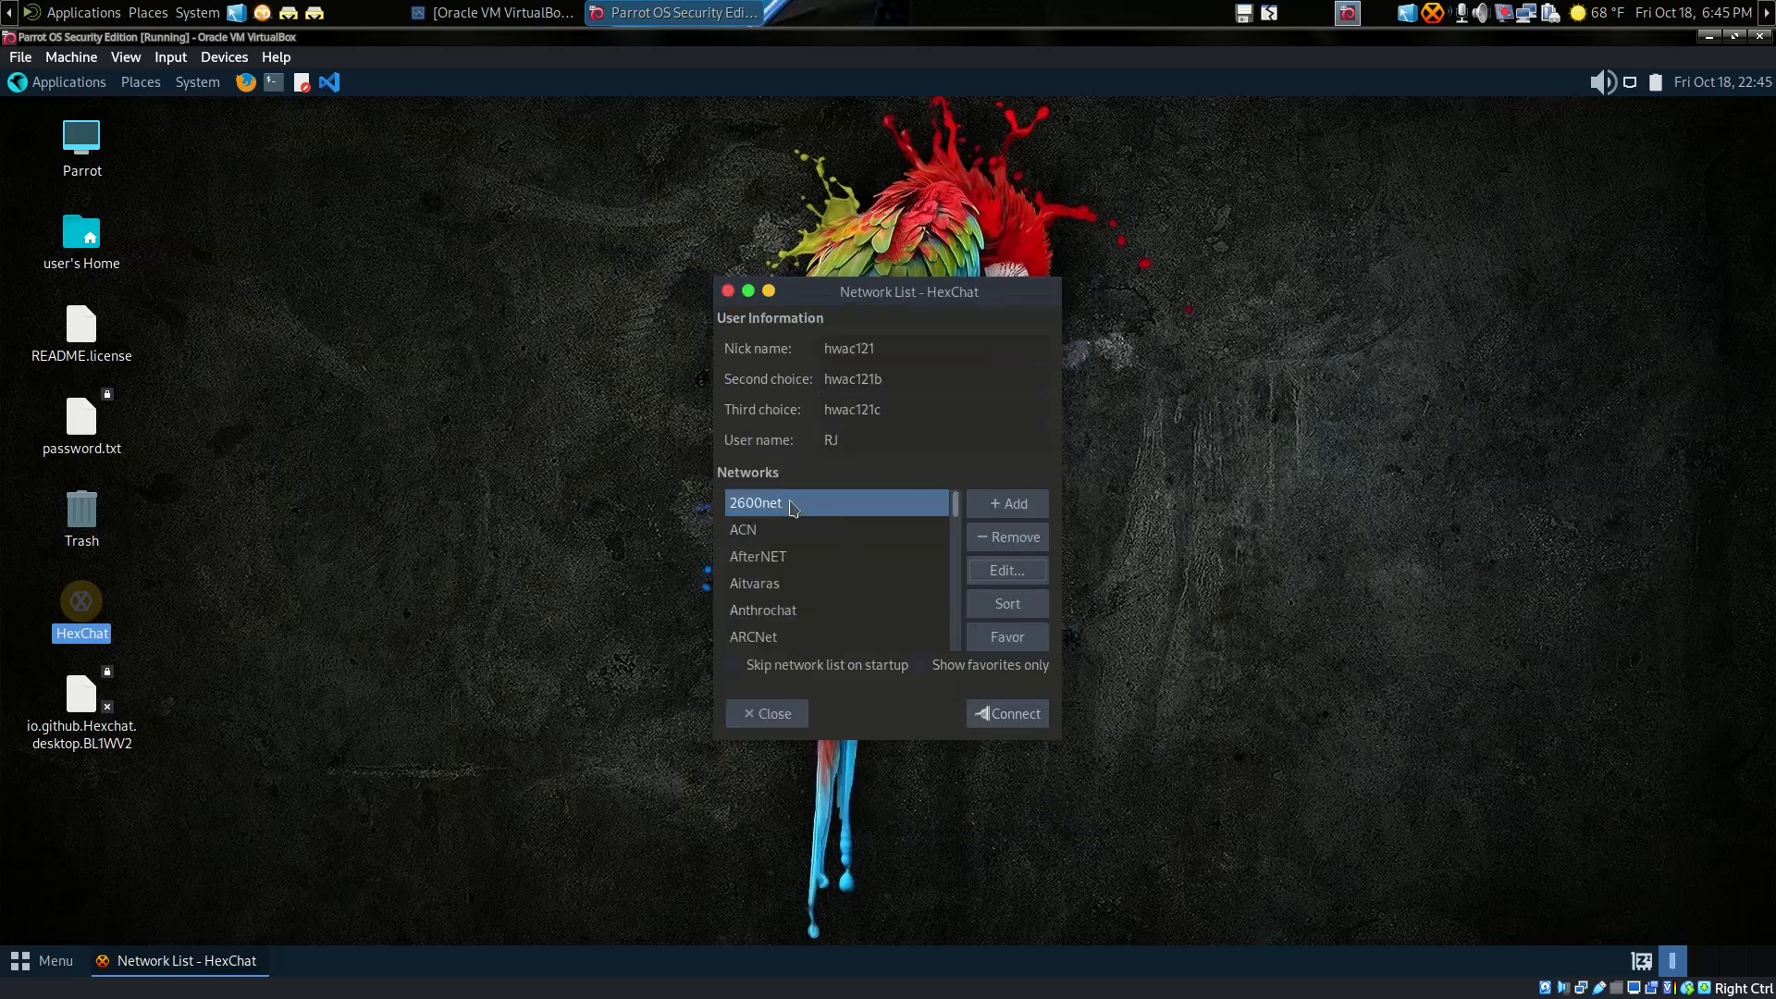
Step: Mark 2600net as a favourite, connect to it, and enlarge and reposition the chat window
click(1008, 640)
click(1007, 717)
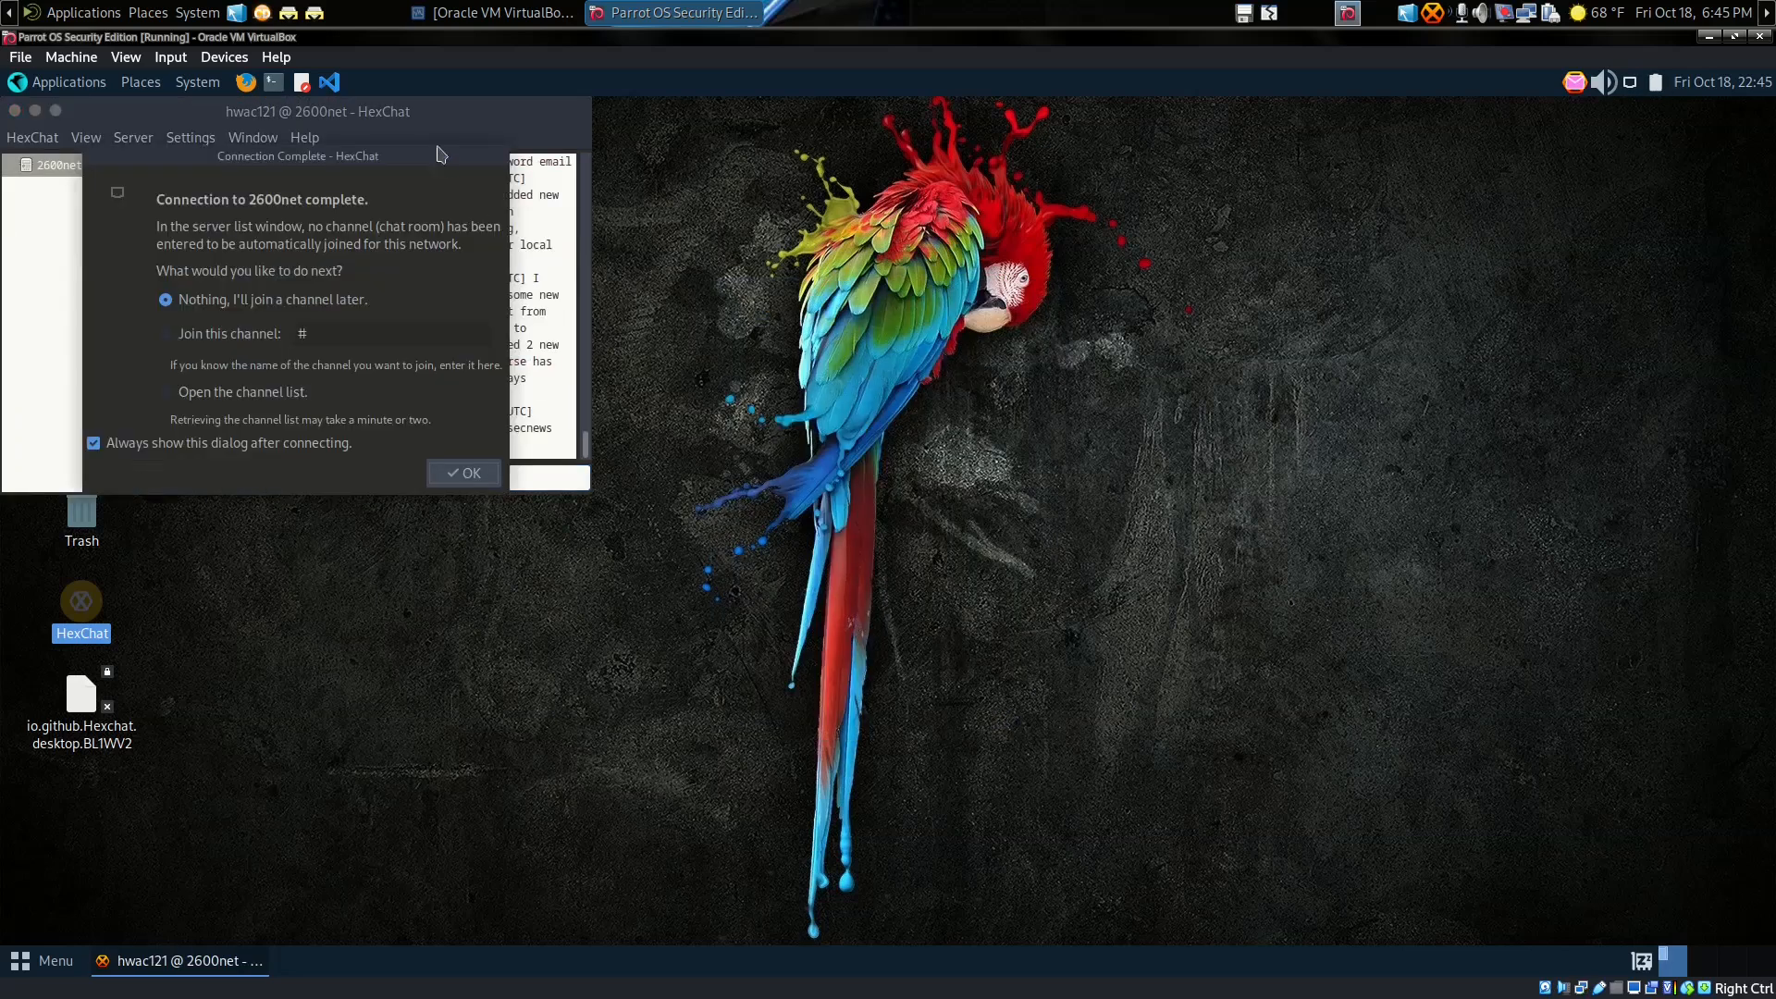
drag(428, 112, 1055, 214)
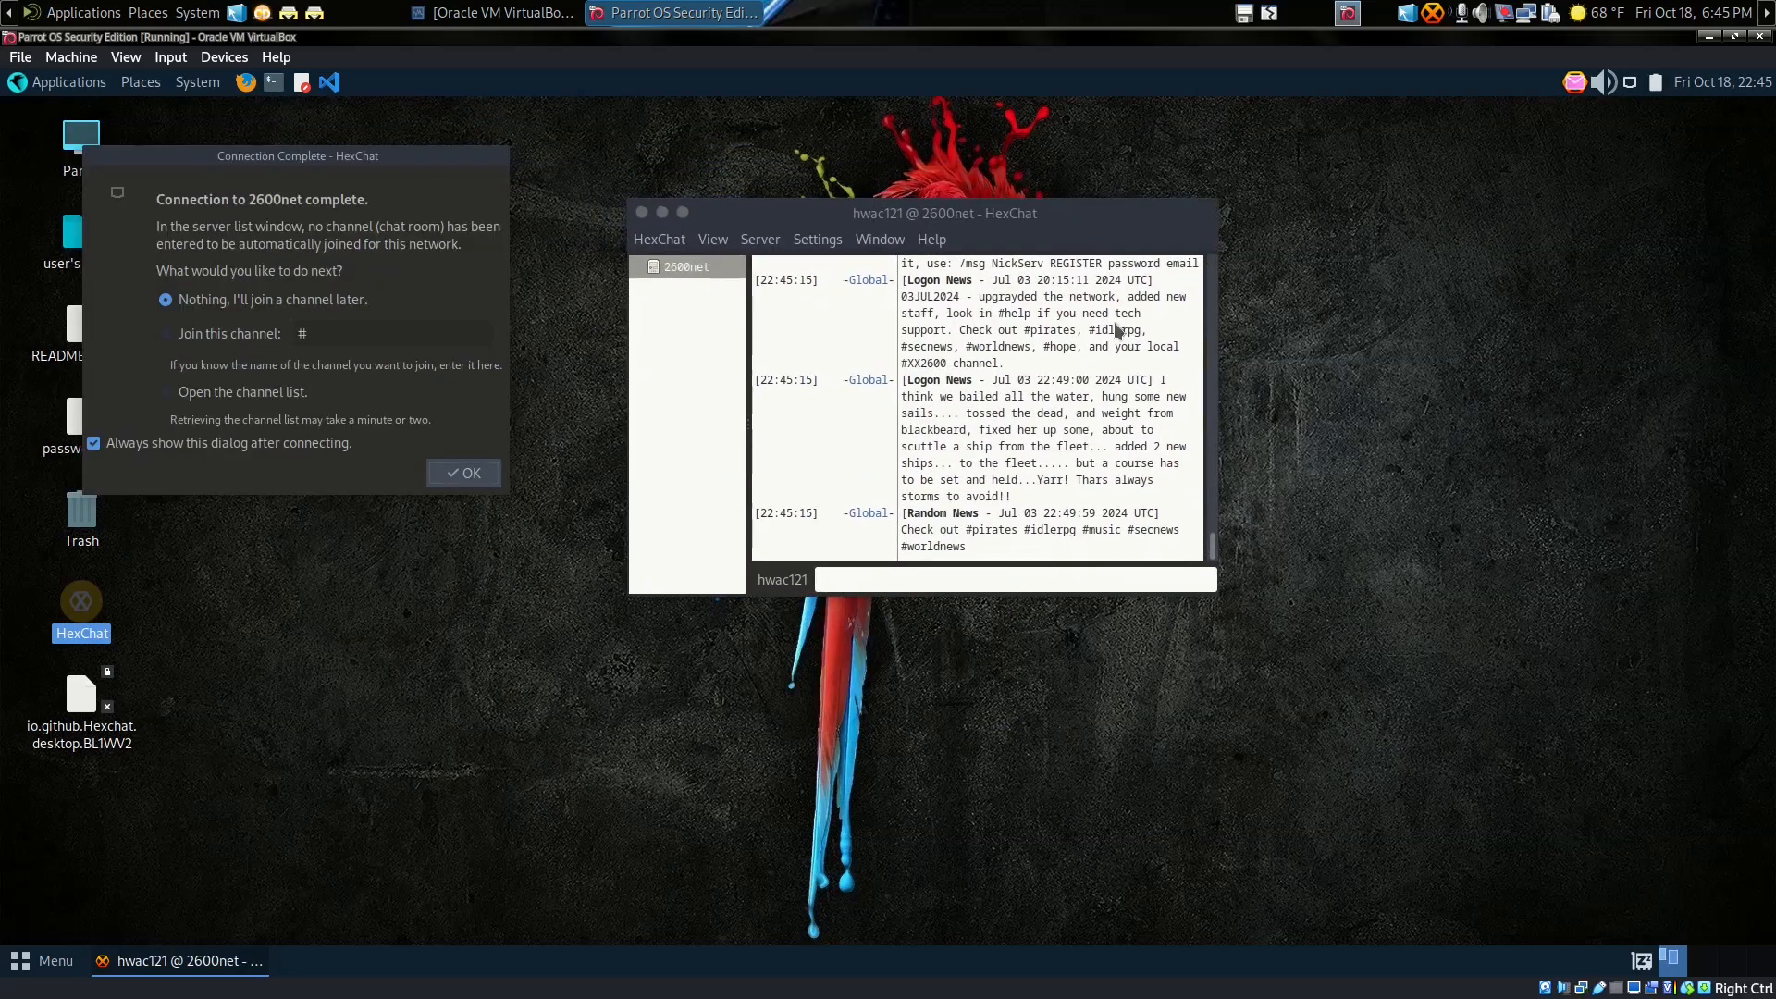
drag(1230, 592, 1611, 754)
drag(748, 198, 630, 180)
Step: Turn off 'Always show this dialog after connecting' and dismiss the connection-complete dialog
drag(384, 155, 561, 288)
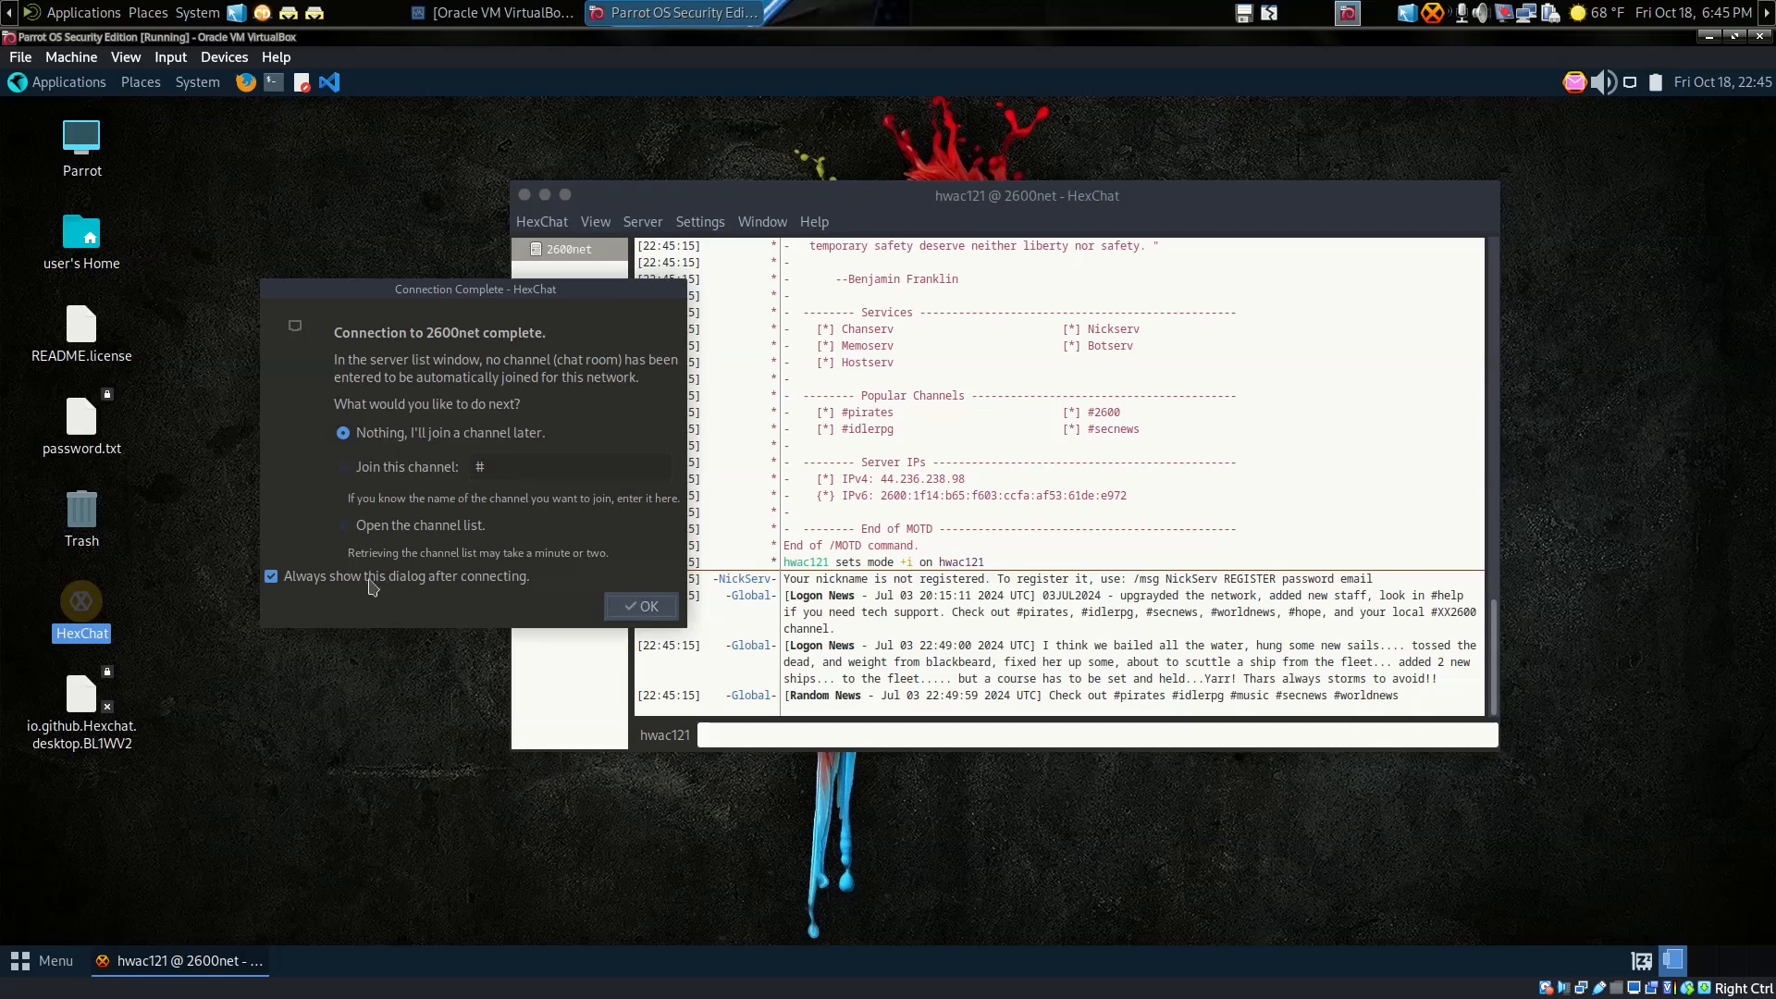
click(270, 578)
click(645, 615)
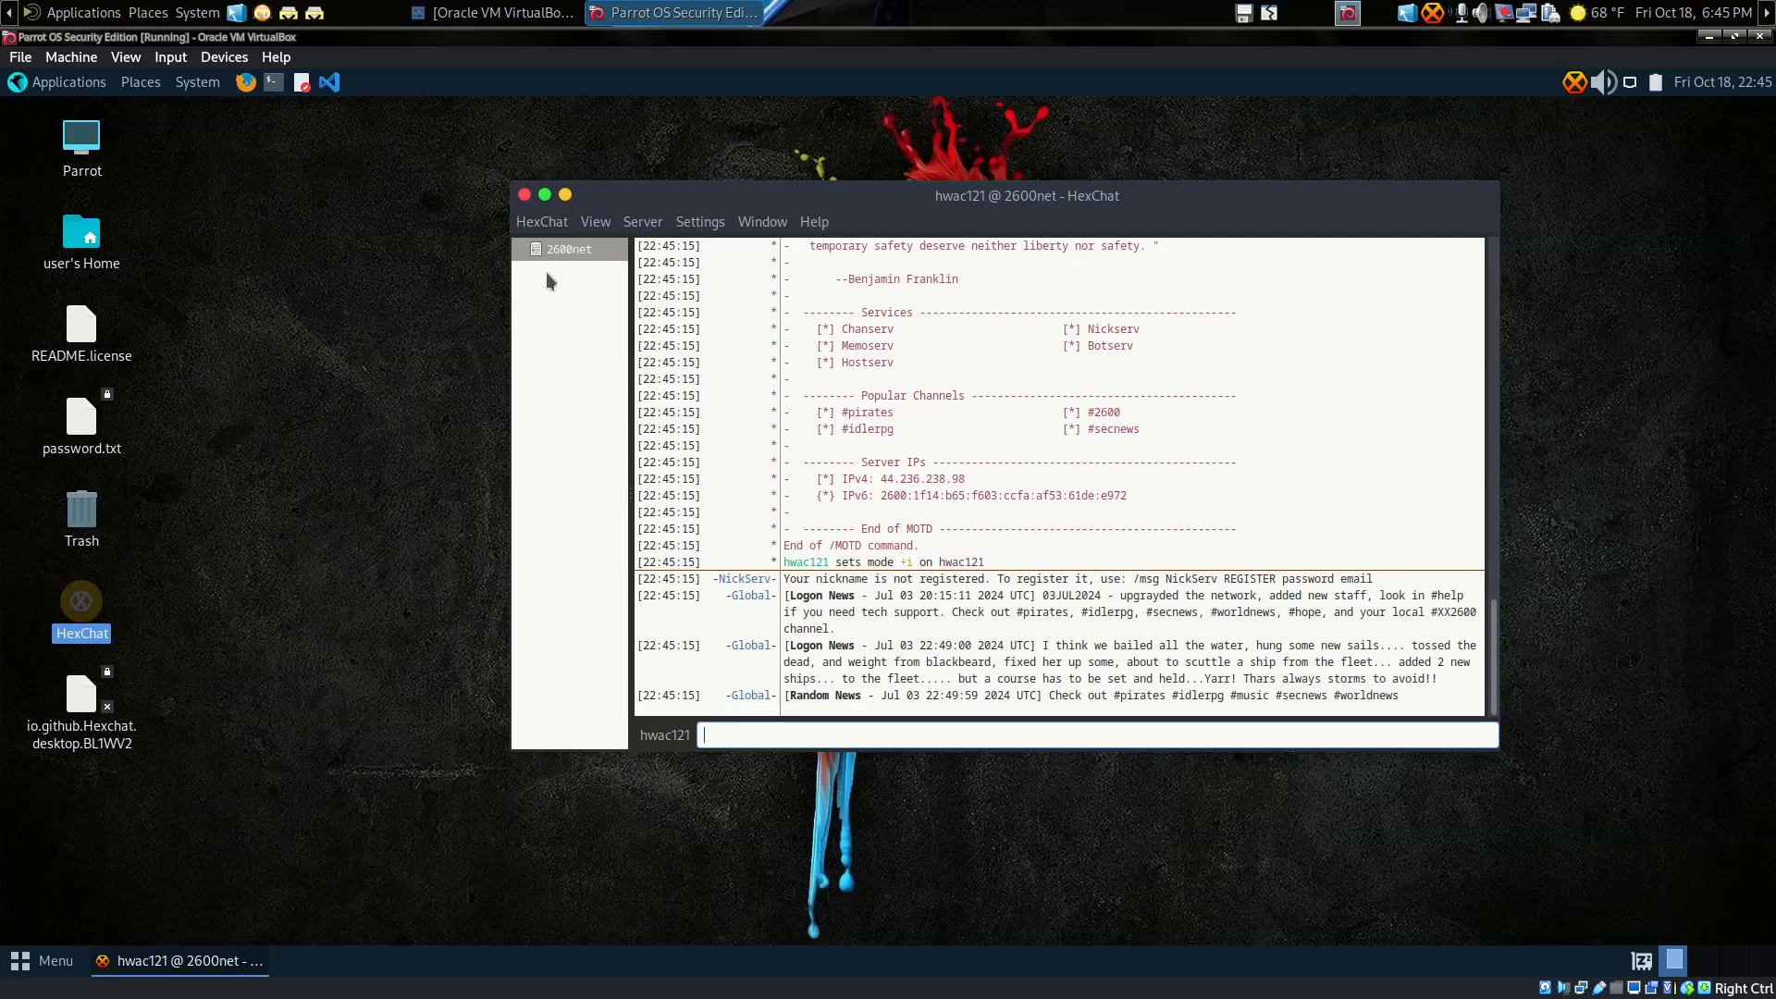
Step: Widen the window and channel pane, then send /msg NickServ help to list NickServ's commands
drag(510, 292, 313, 259)
drag(434, 339, 487, 339)
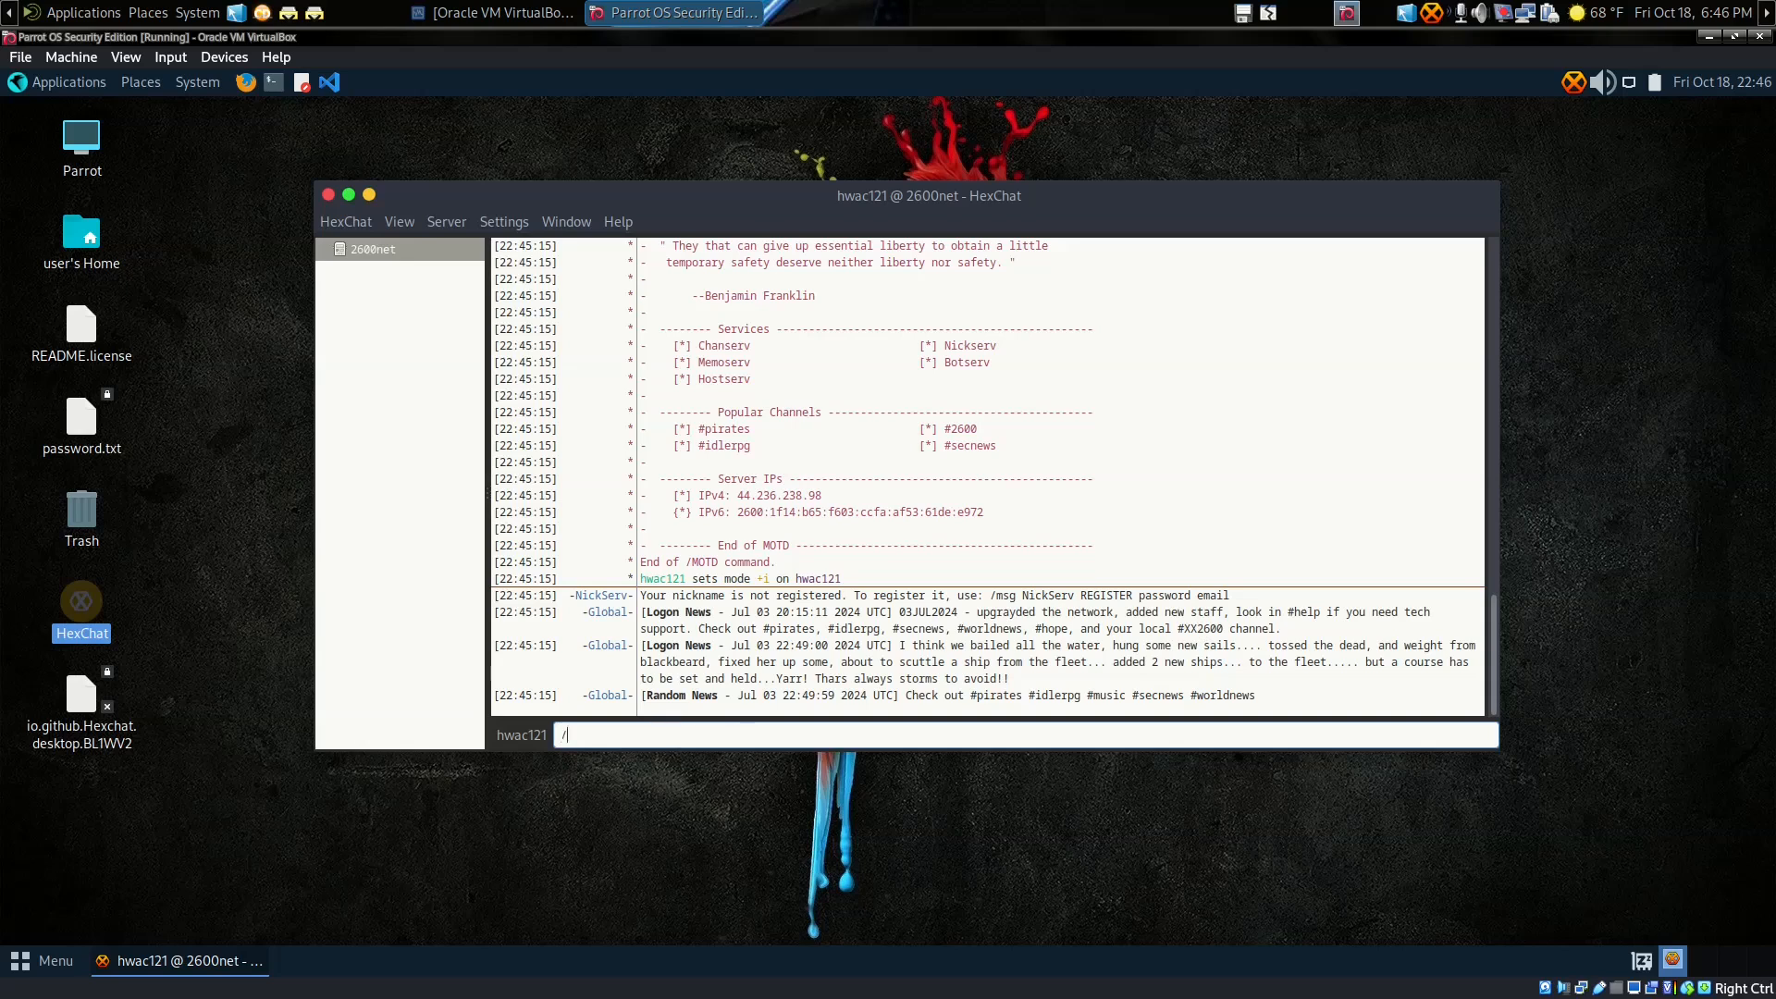
text(g NickSer)
text(v REGISTER)
key(BackSpace)
key(BackSpace)
key(BackSpace)
key(BackSpace)
key(BackSpace)
key(BackSpace)
key(BackSpace)
key(BackSpace)
key(BackSpace)
key(BackSpace)
key(BackSpace)
key(BackSpace)
key(BackSpace)
key(BackSpace)
key(BackSpace)
key(BackSpace)
key(BackSpace)
key(BackSpace)
key(BackSpace)
text(msg NickServ help)
key(Return)
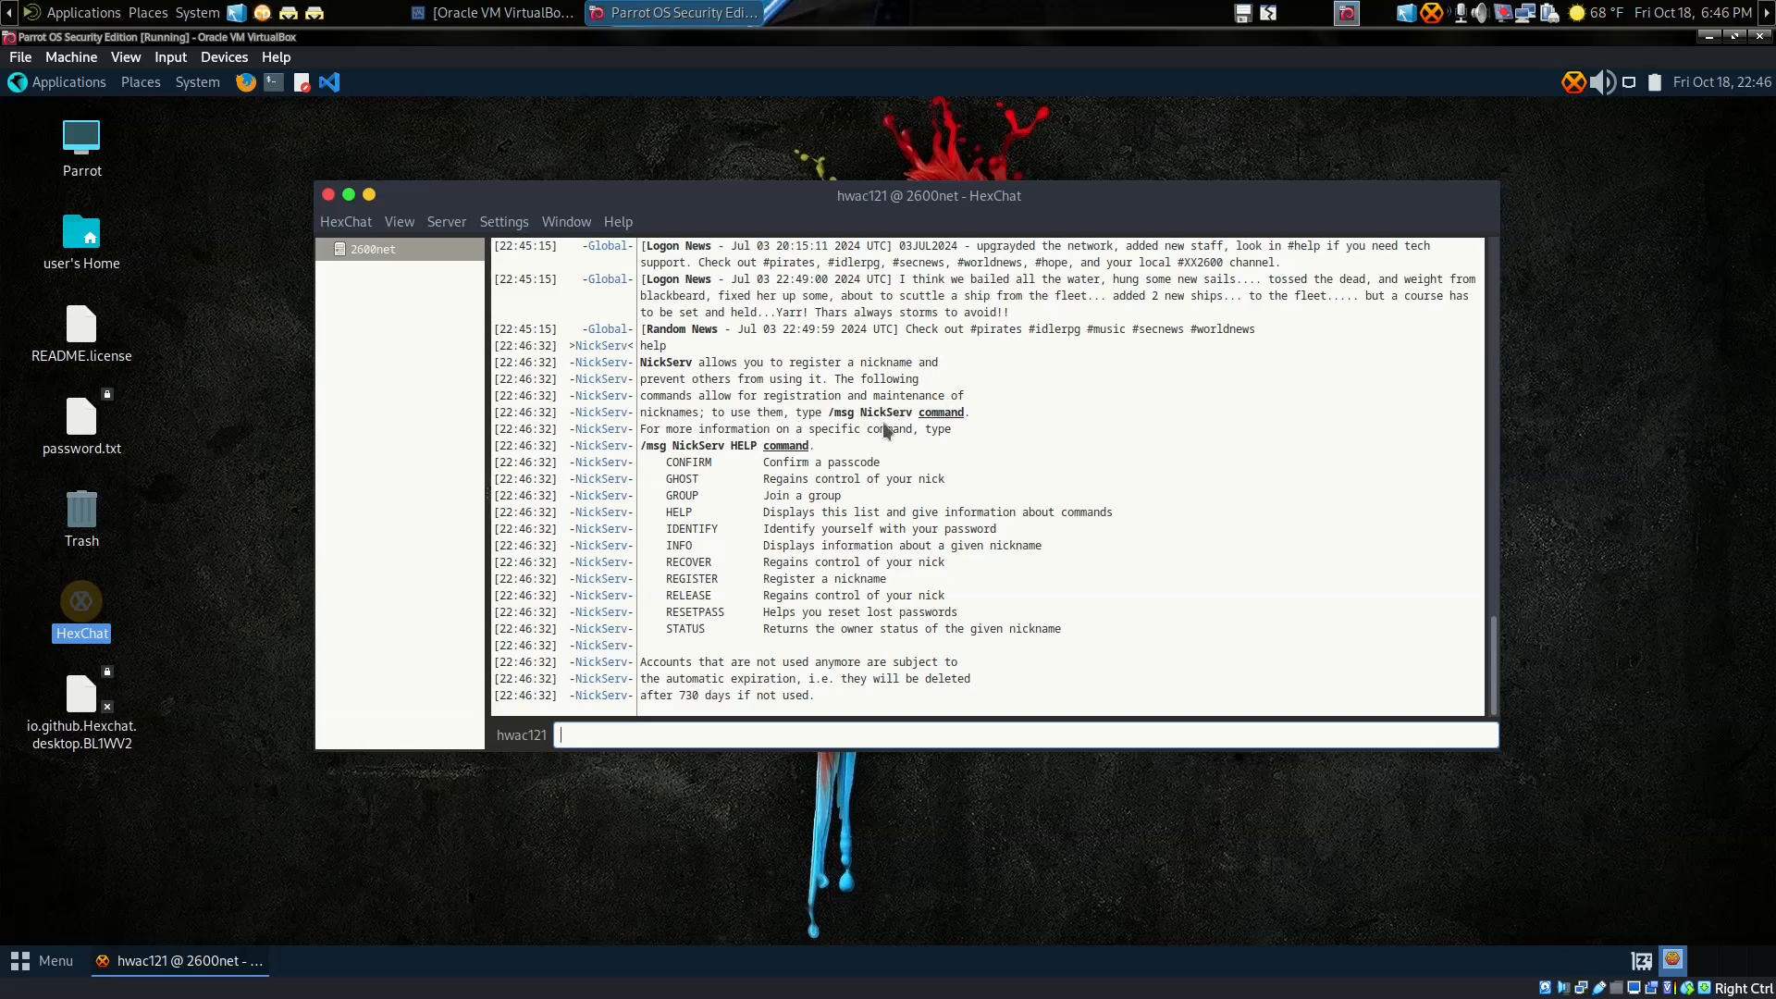
drag(831, 414, 949, 415)
Step: Open the nickname change prompt from the nick button and cancel it
click(963, 441)
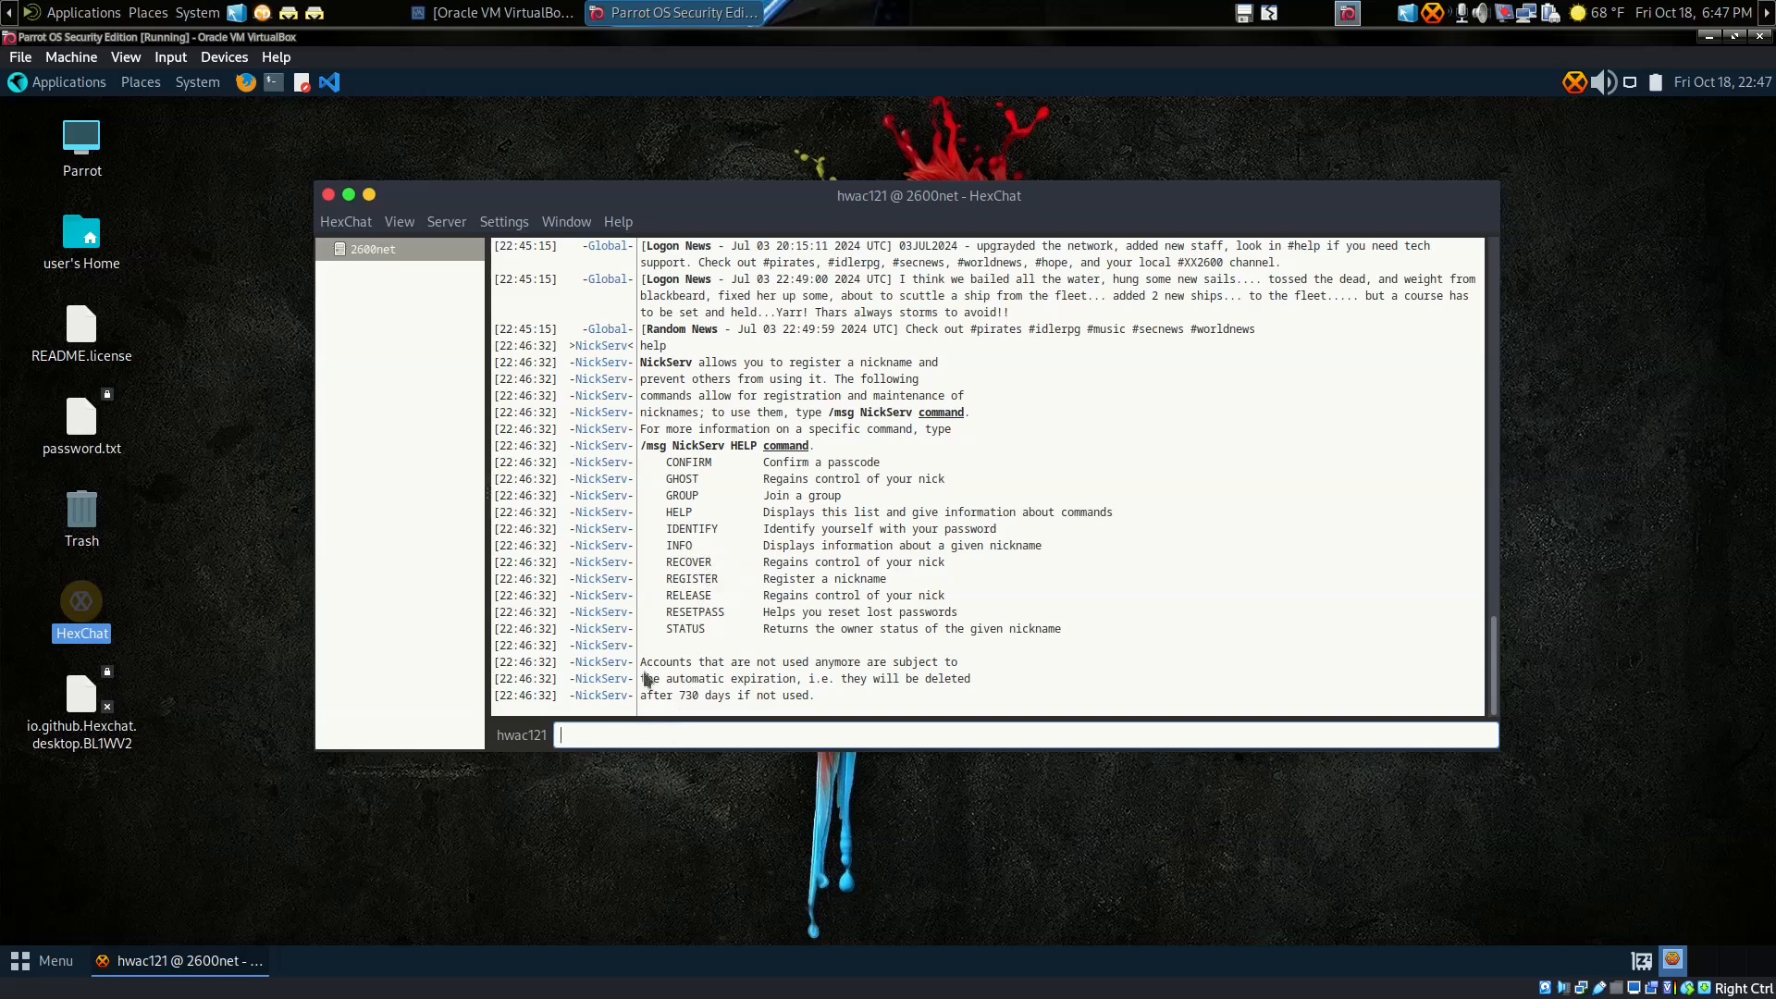
click(538, 740)
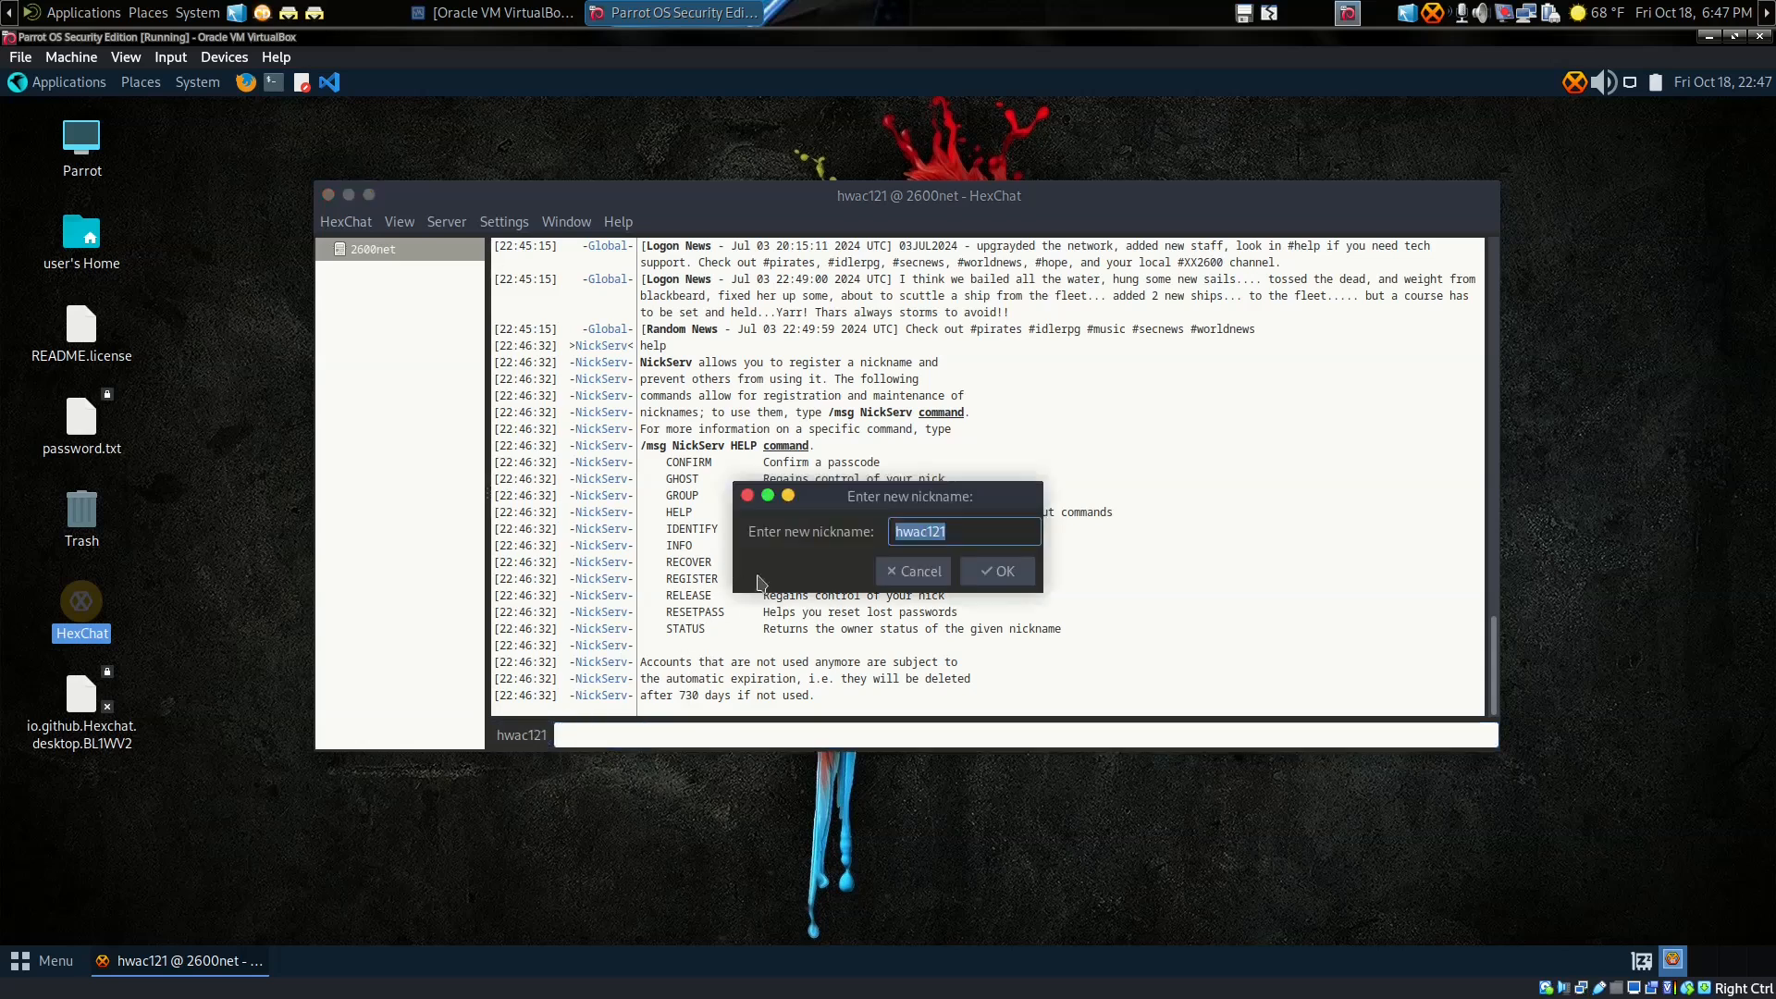
click(938, 579)
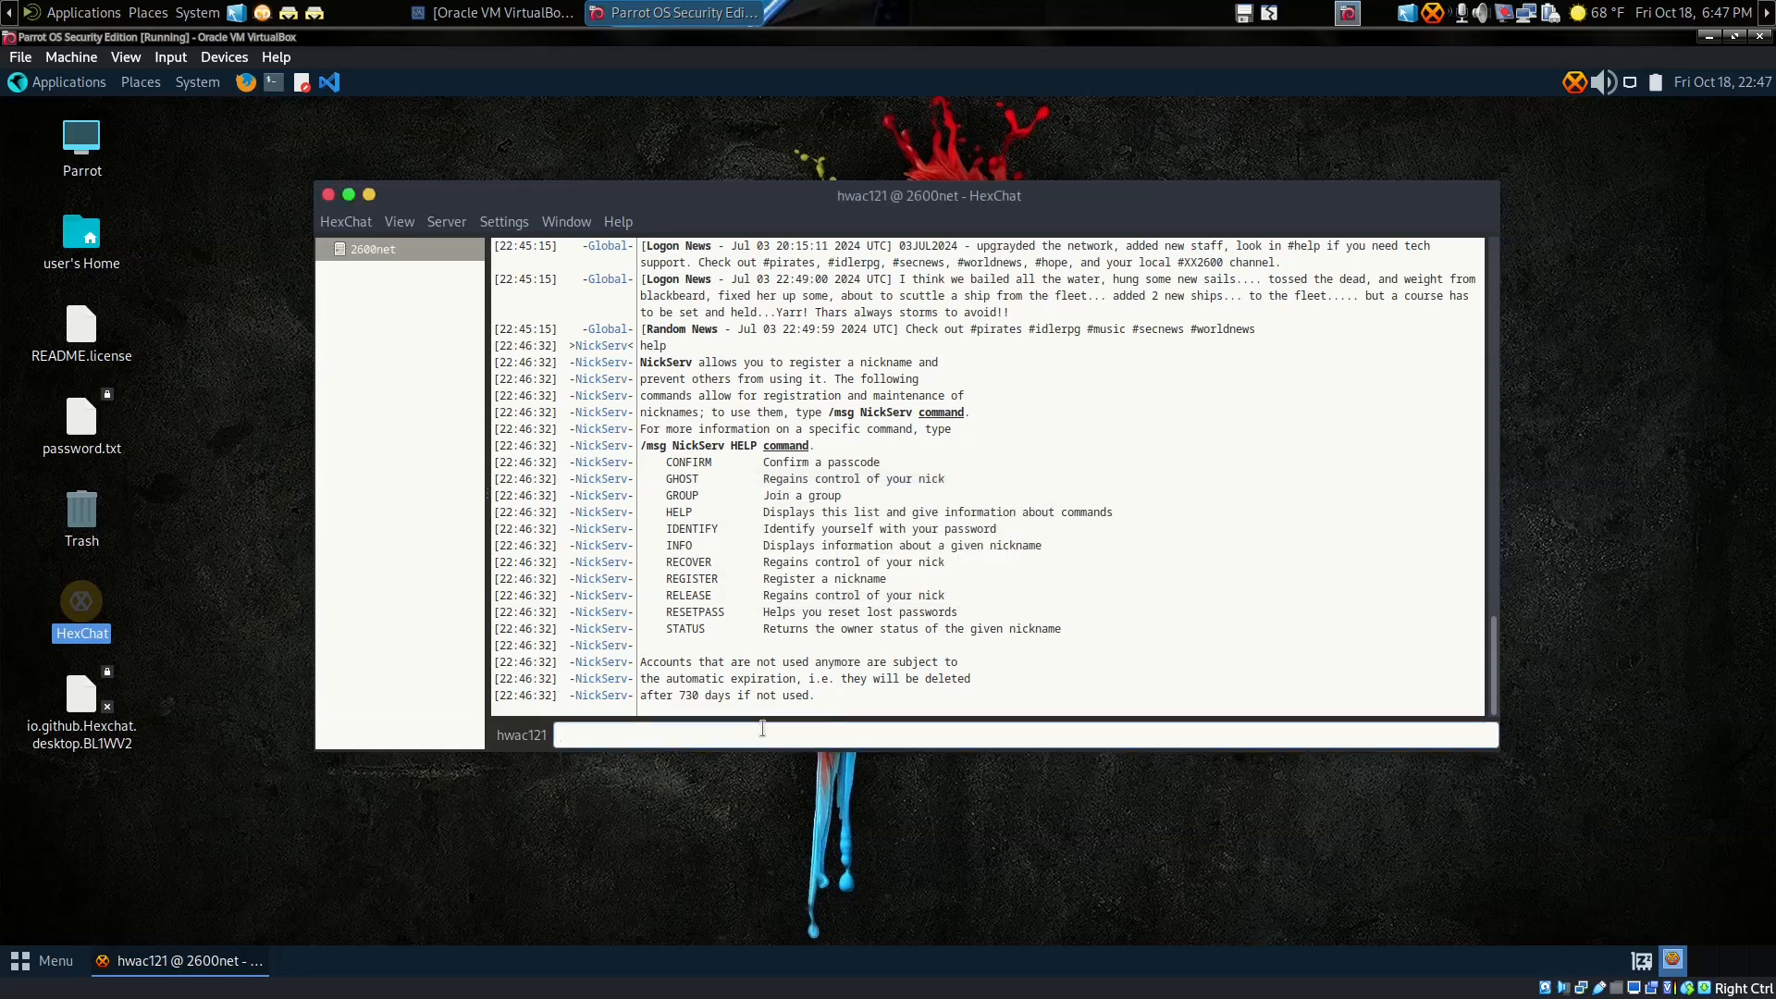
Step: Change the nickname to somebody with /nick, then back to hwac121
text(/nick somebody)
key(Return)
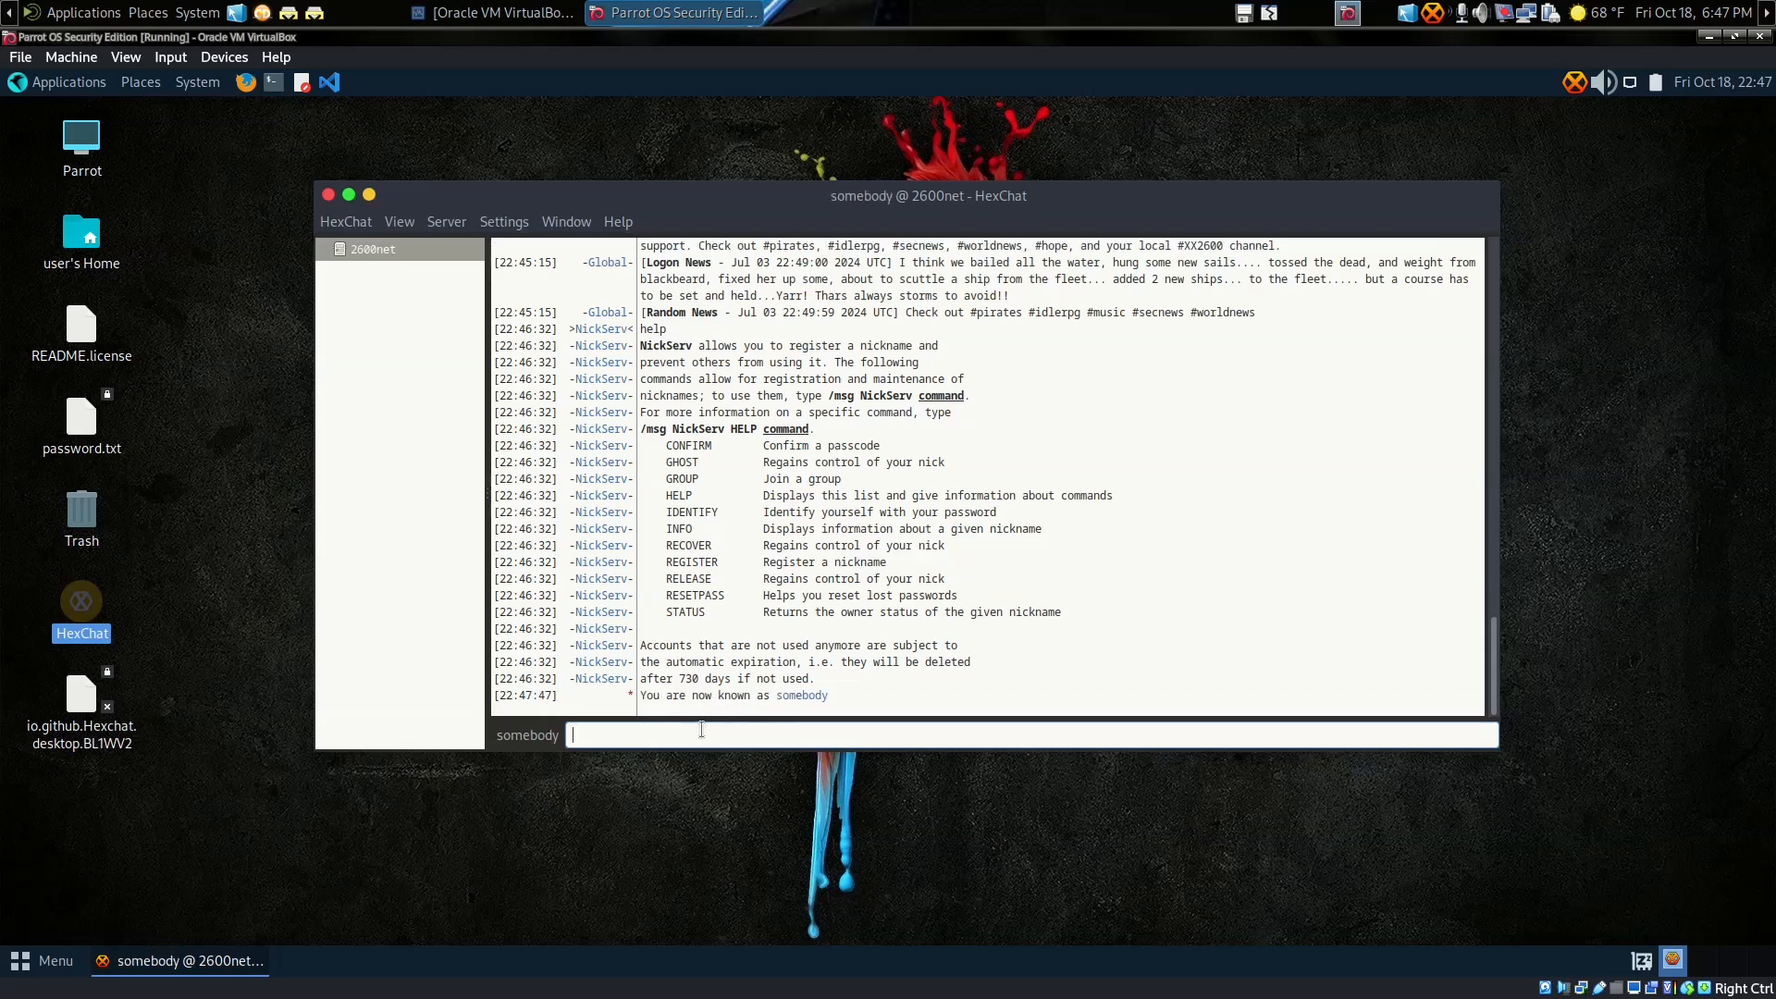
text(/nick hwac121)
key(Return)
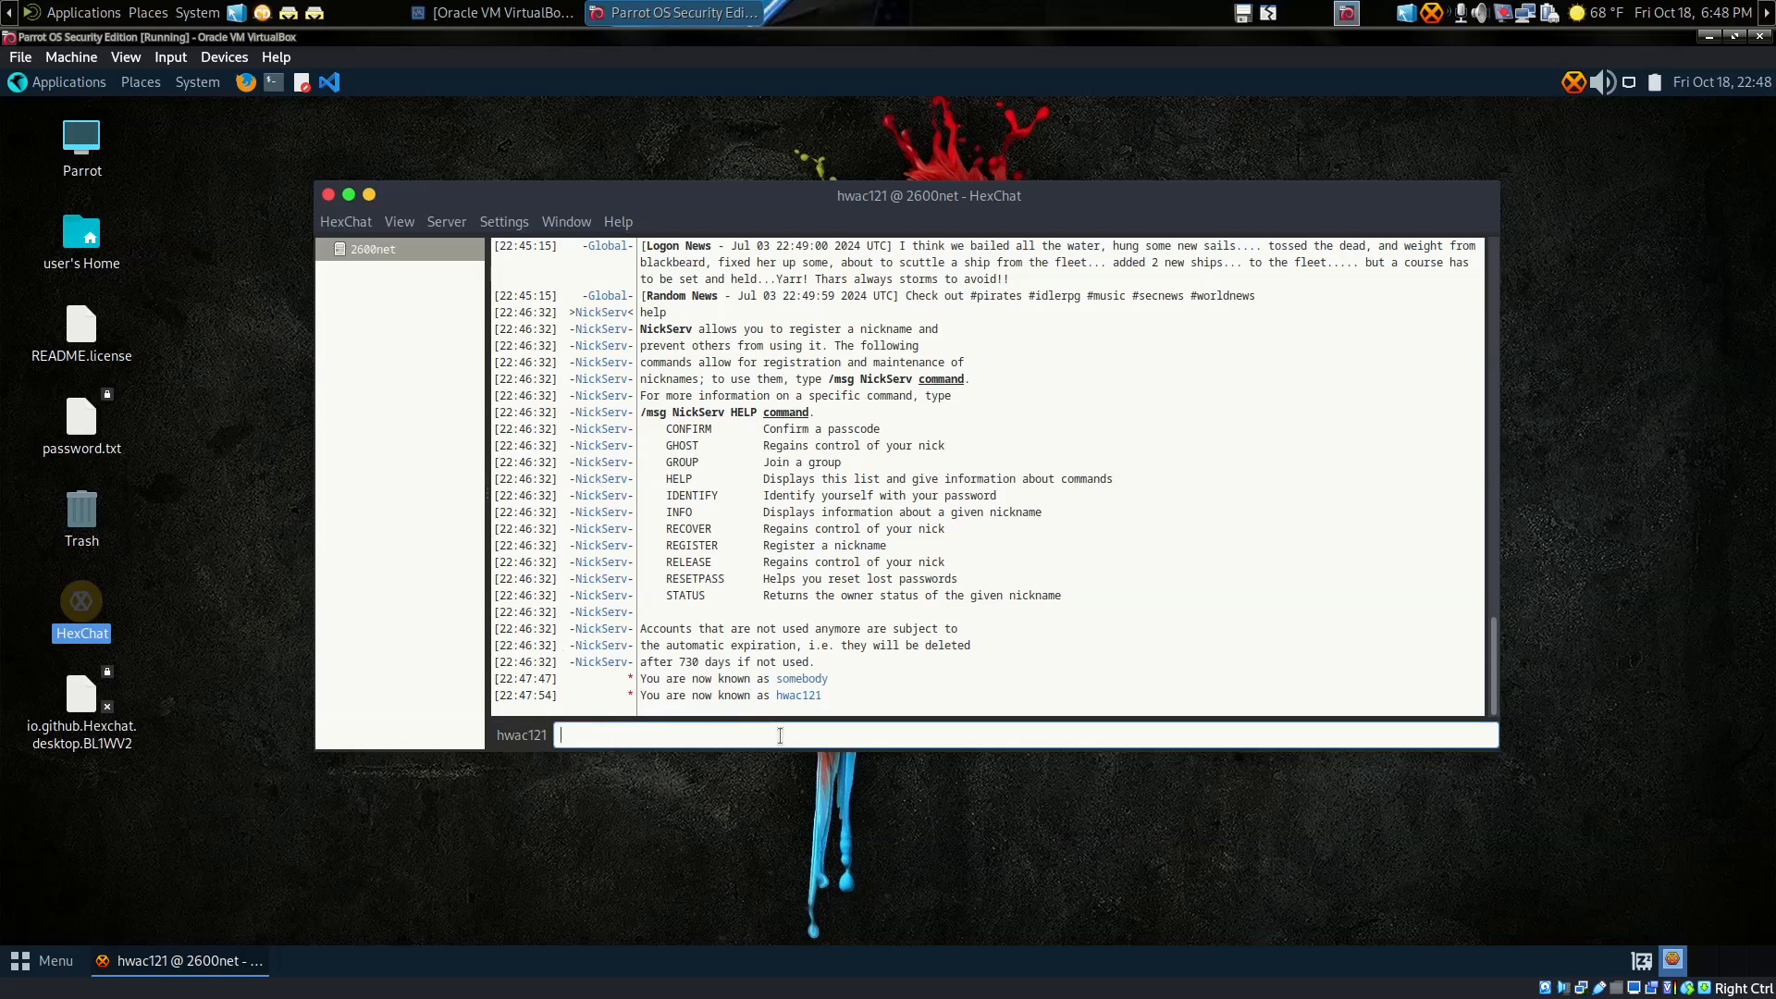
Step: Run /list to show 2600net's 29 channels with 638 users and scroll through them
text(/list)
key(Return)
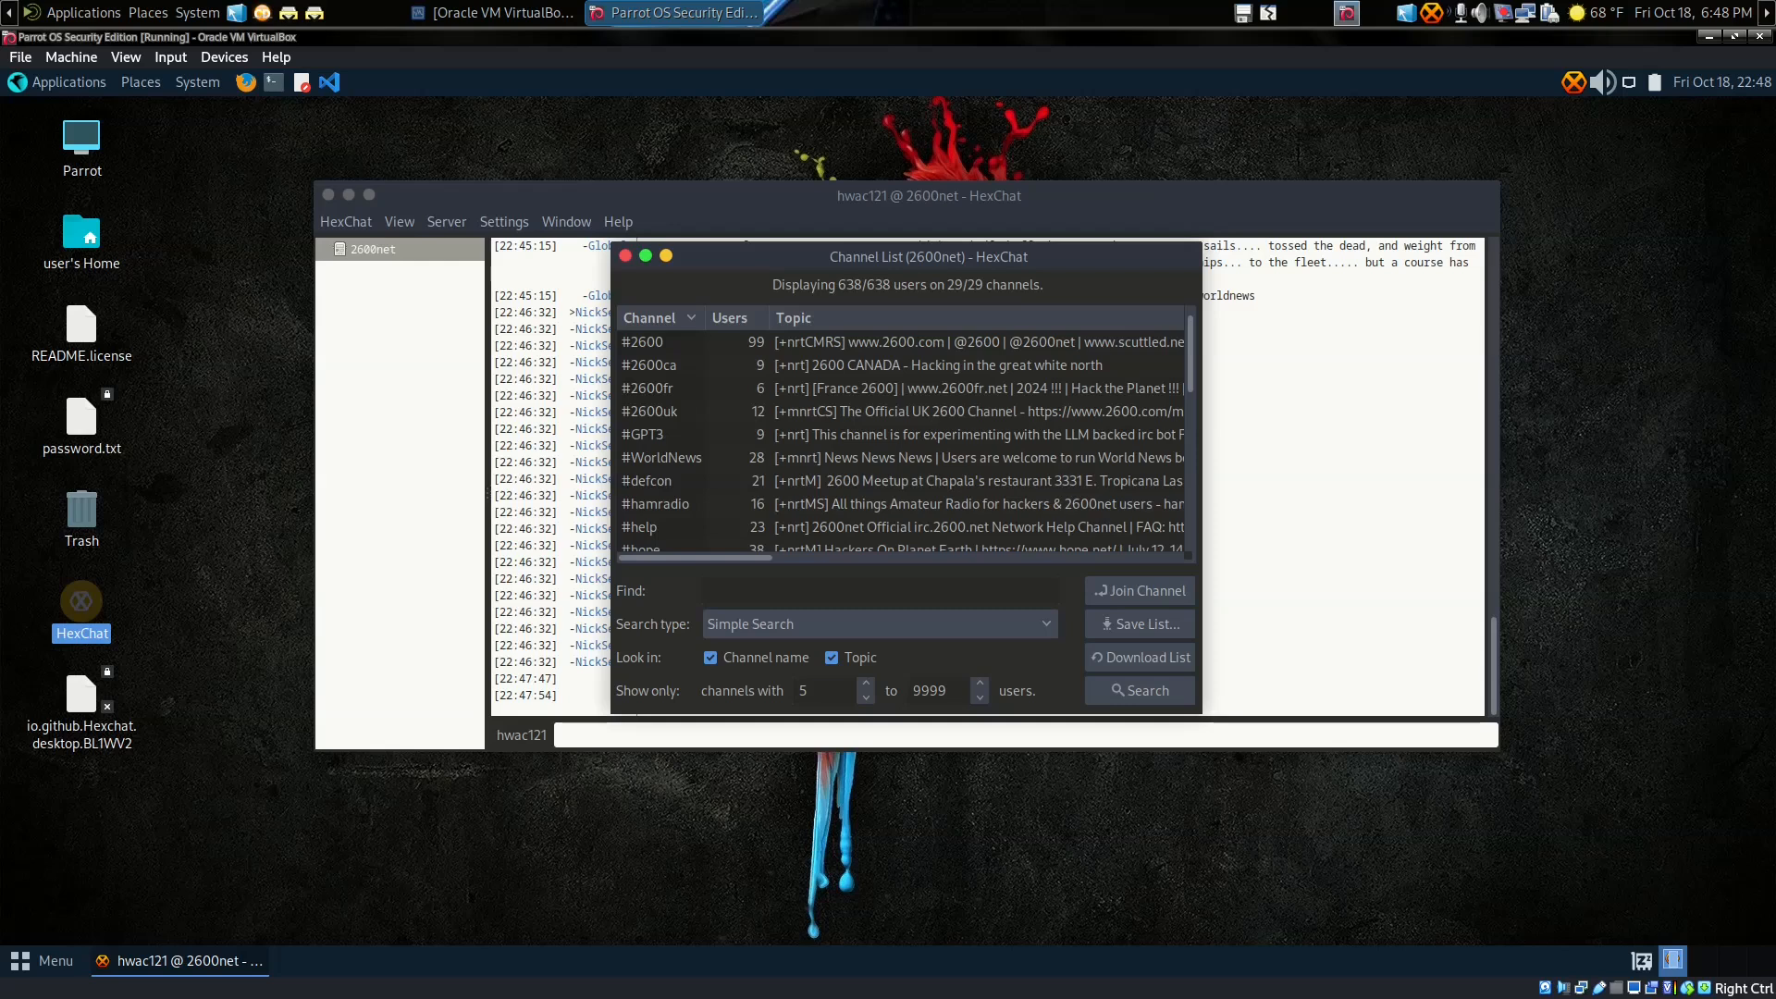
drag(1192, 370, 1217, 405)
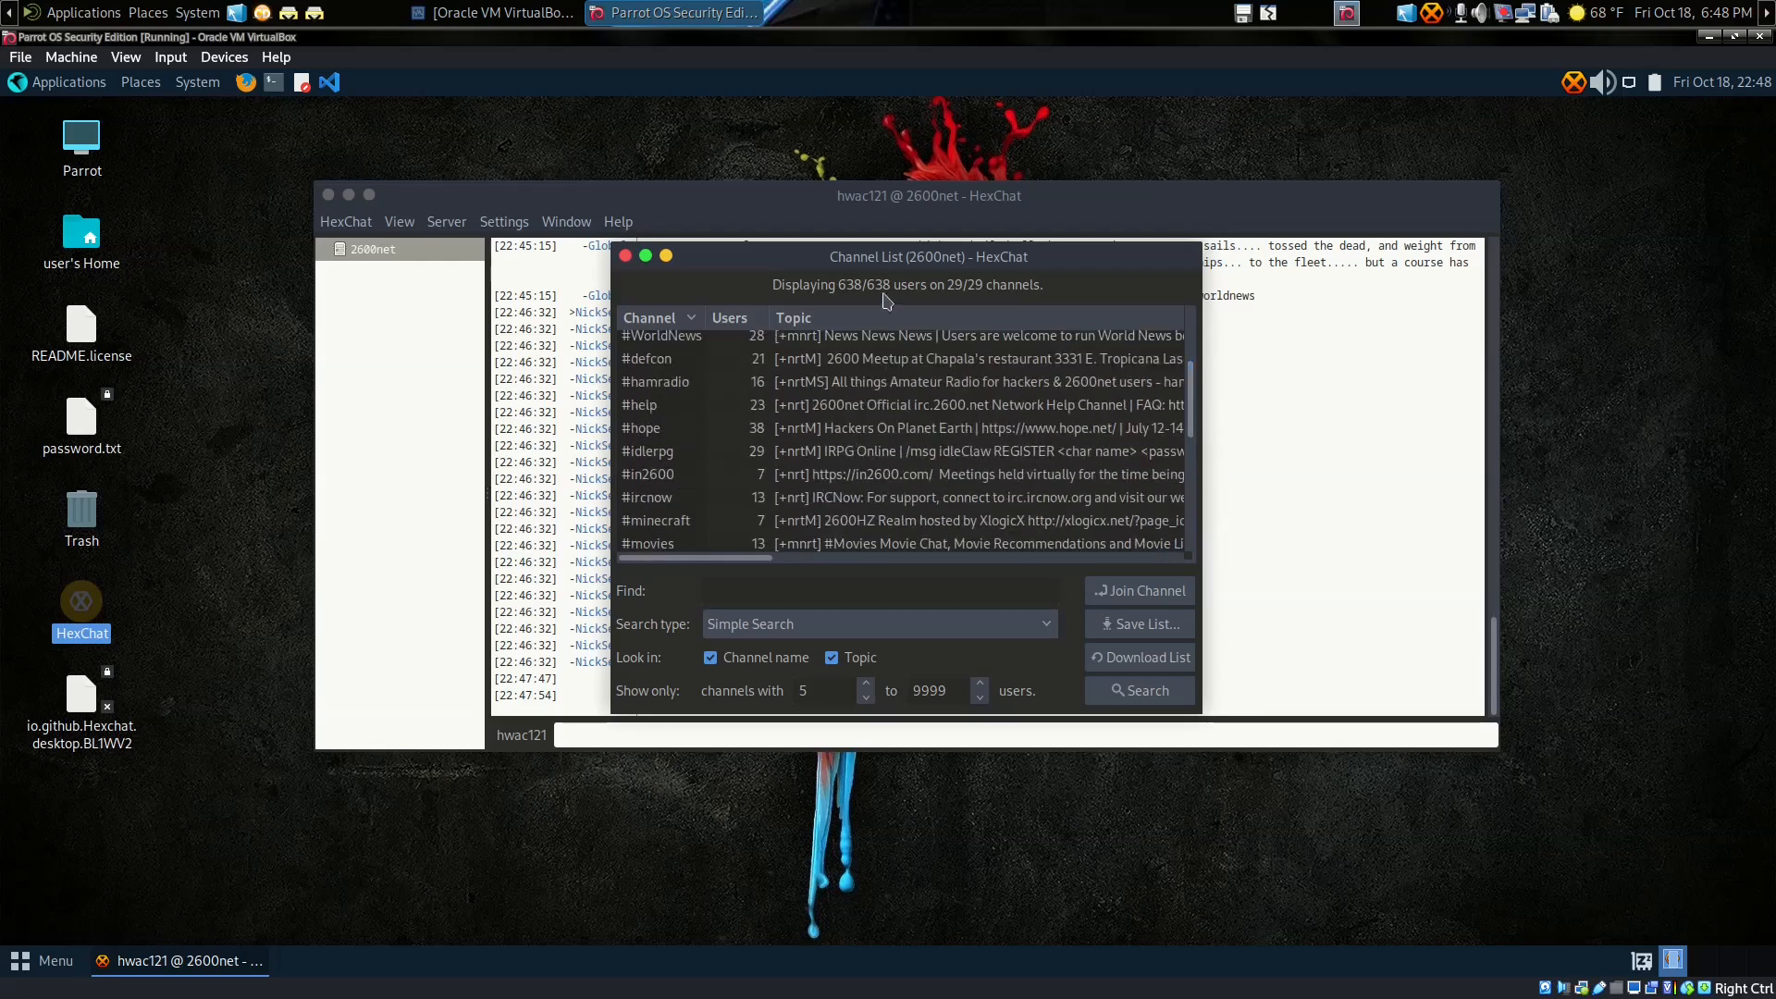
drag(1199, 421, 1199, 556)
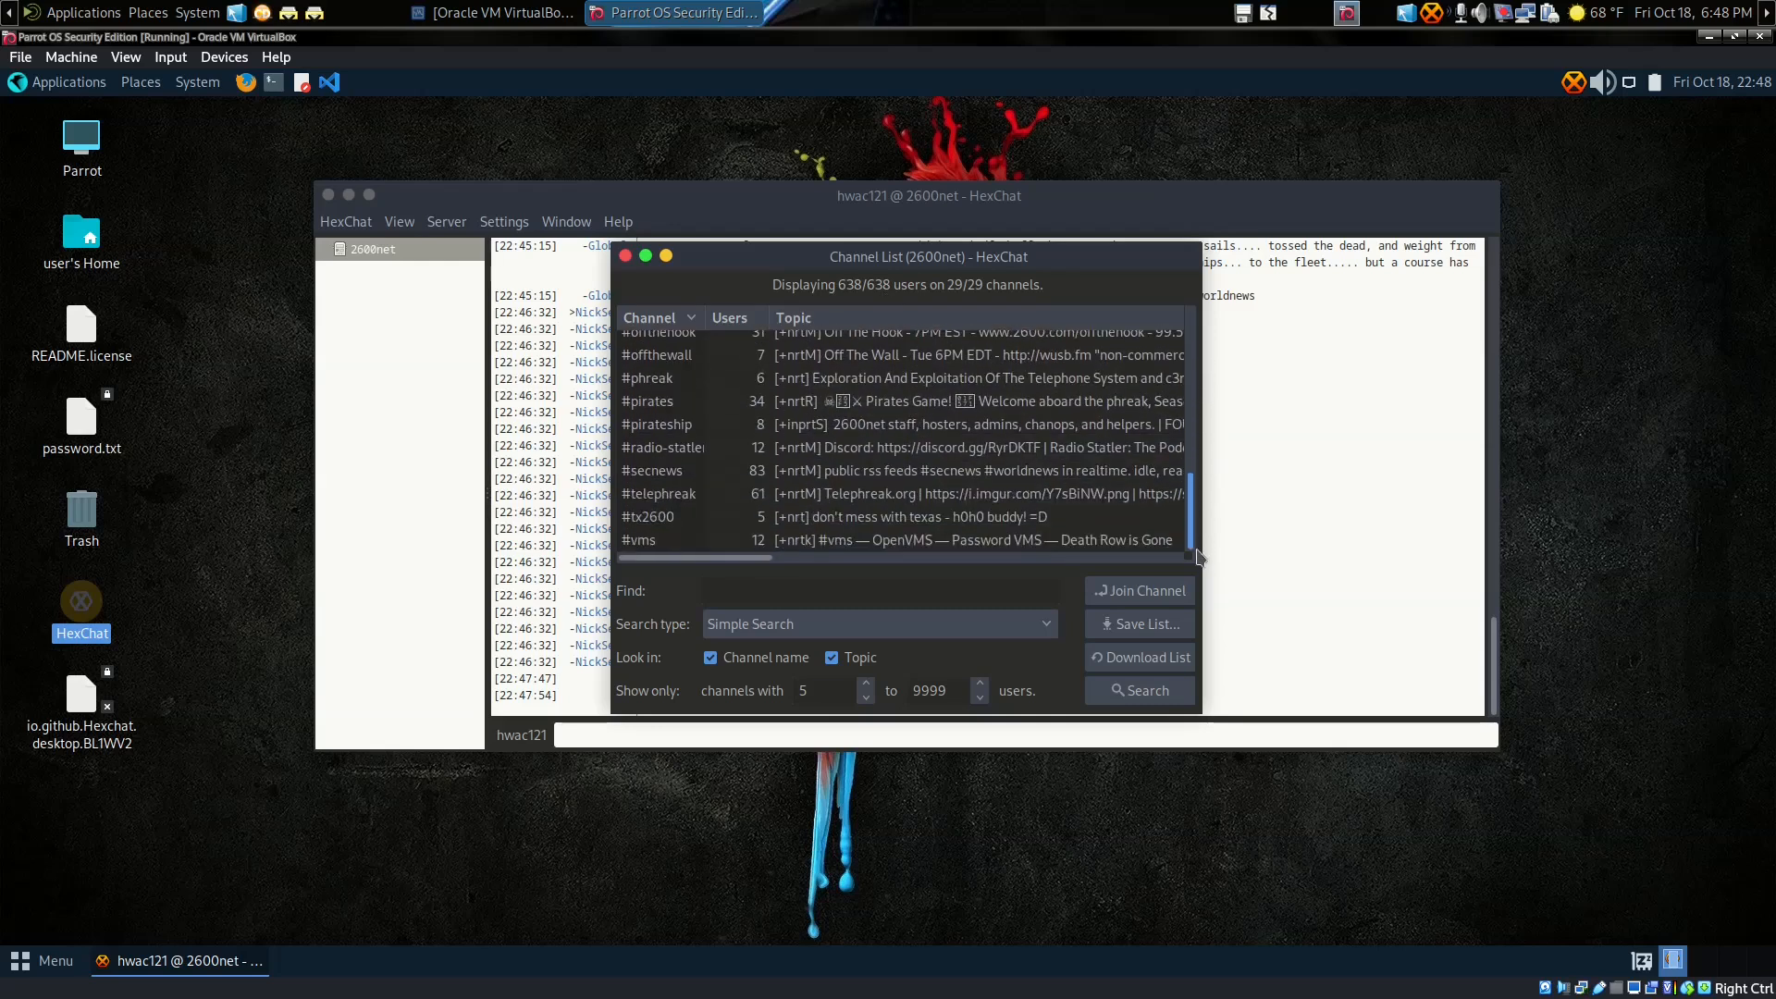
click(805, 591)
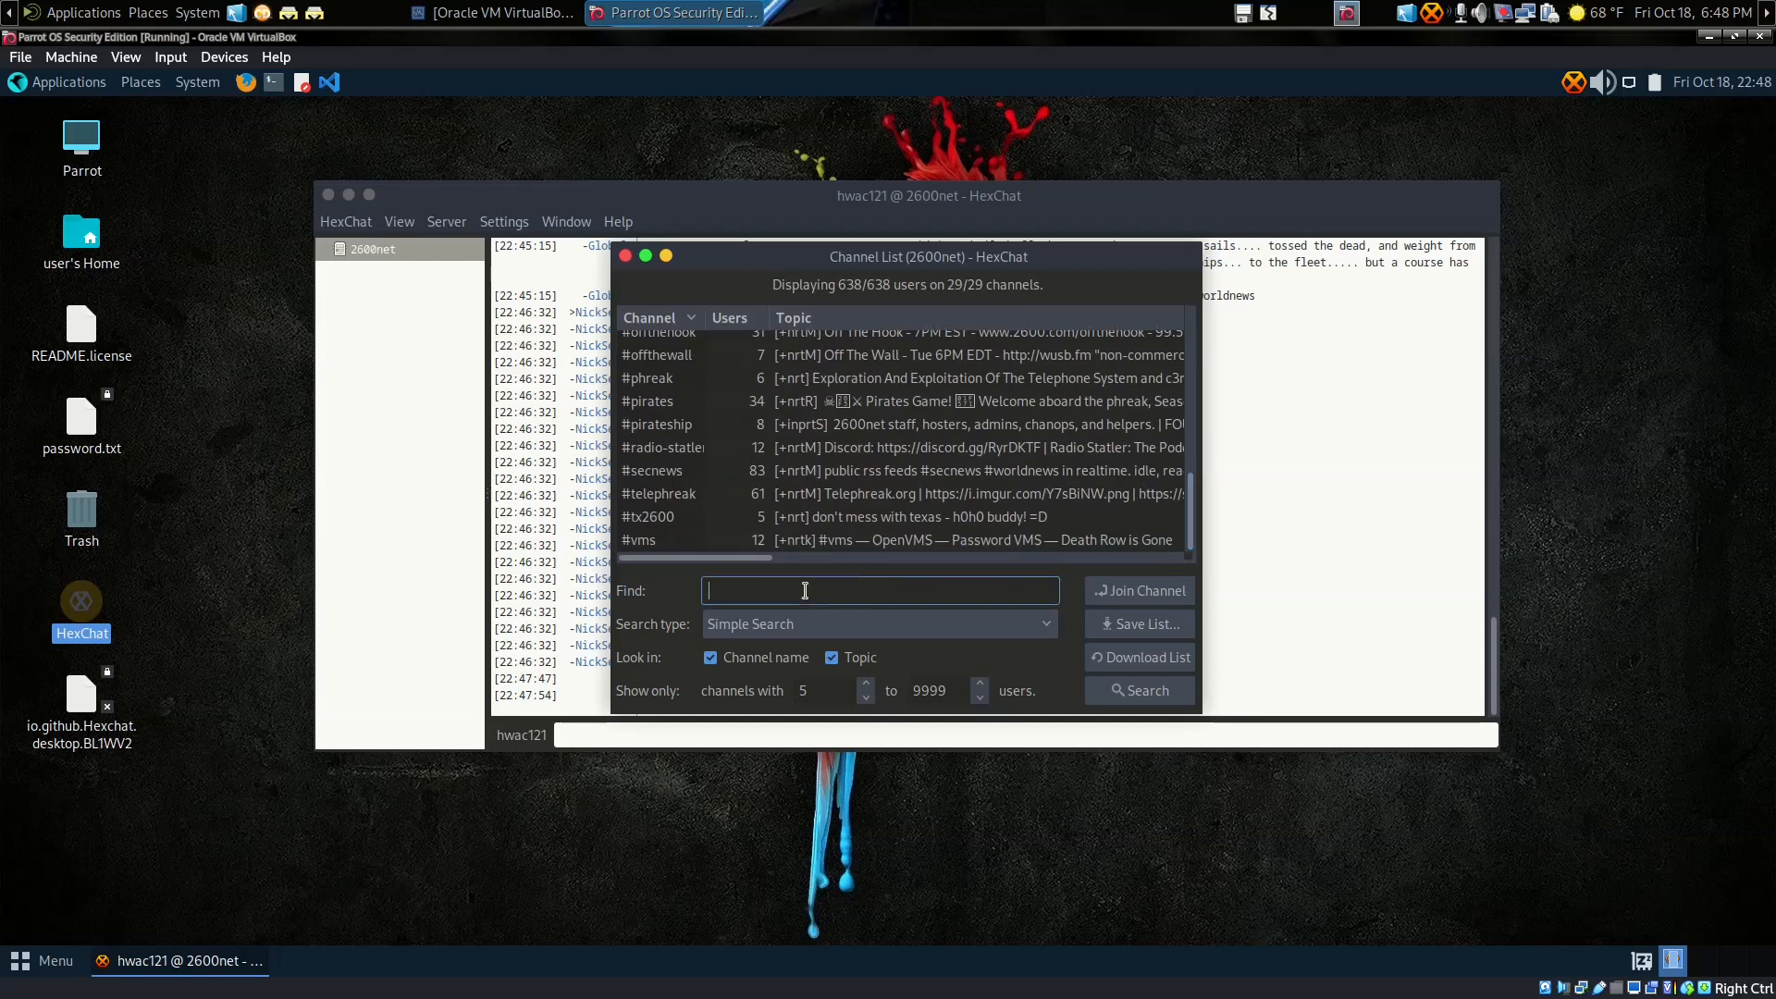
Step: Search the widened Channel List for 'guitars', then 'music', and select the #music result
drag(1202, 637, 1306, 636)
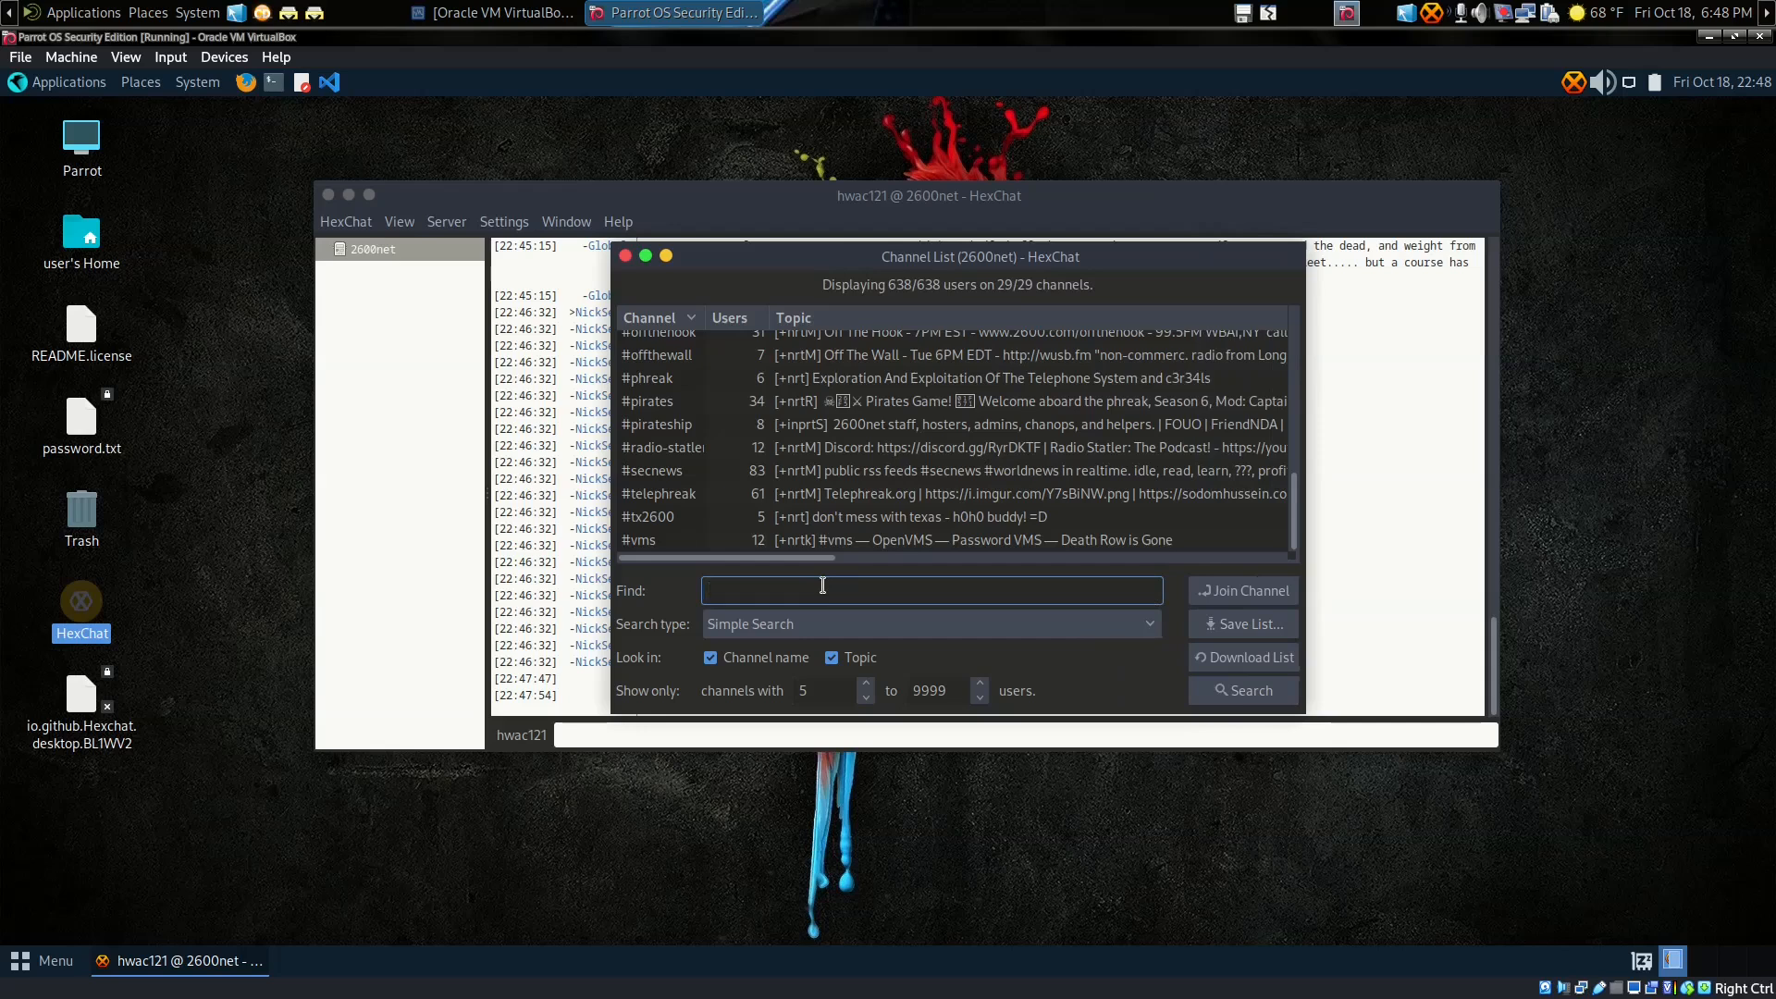
text(guitars)
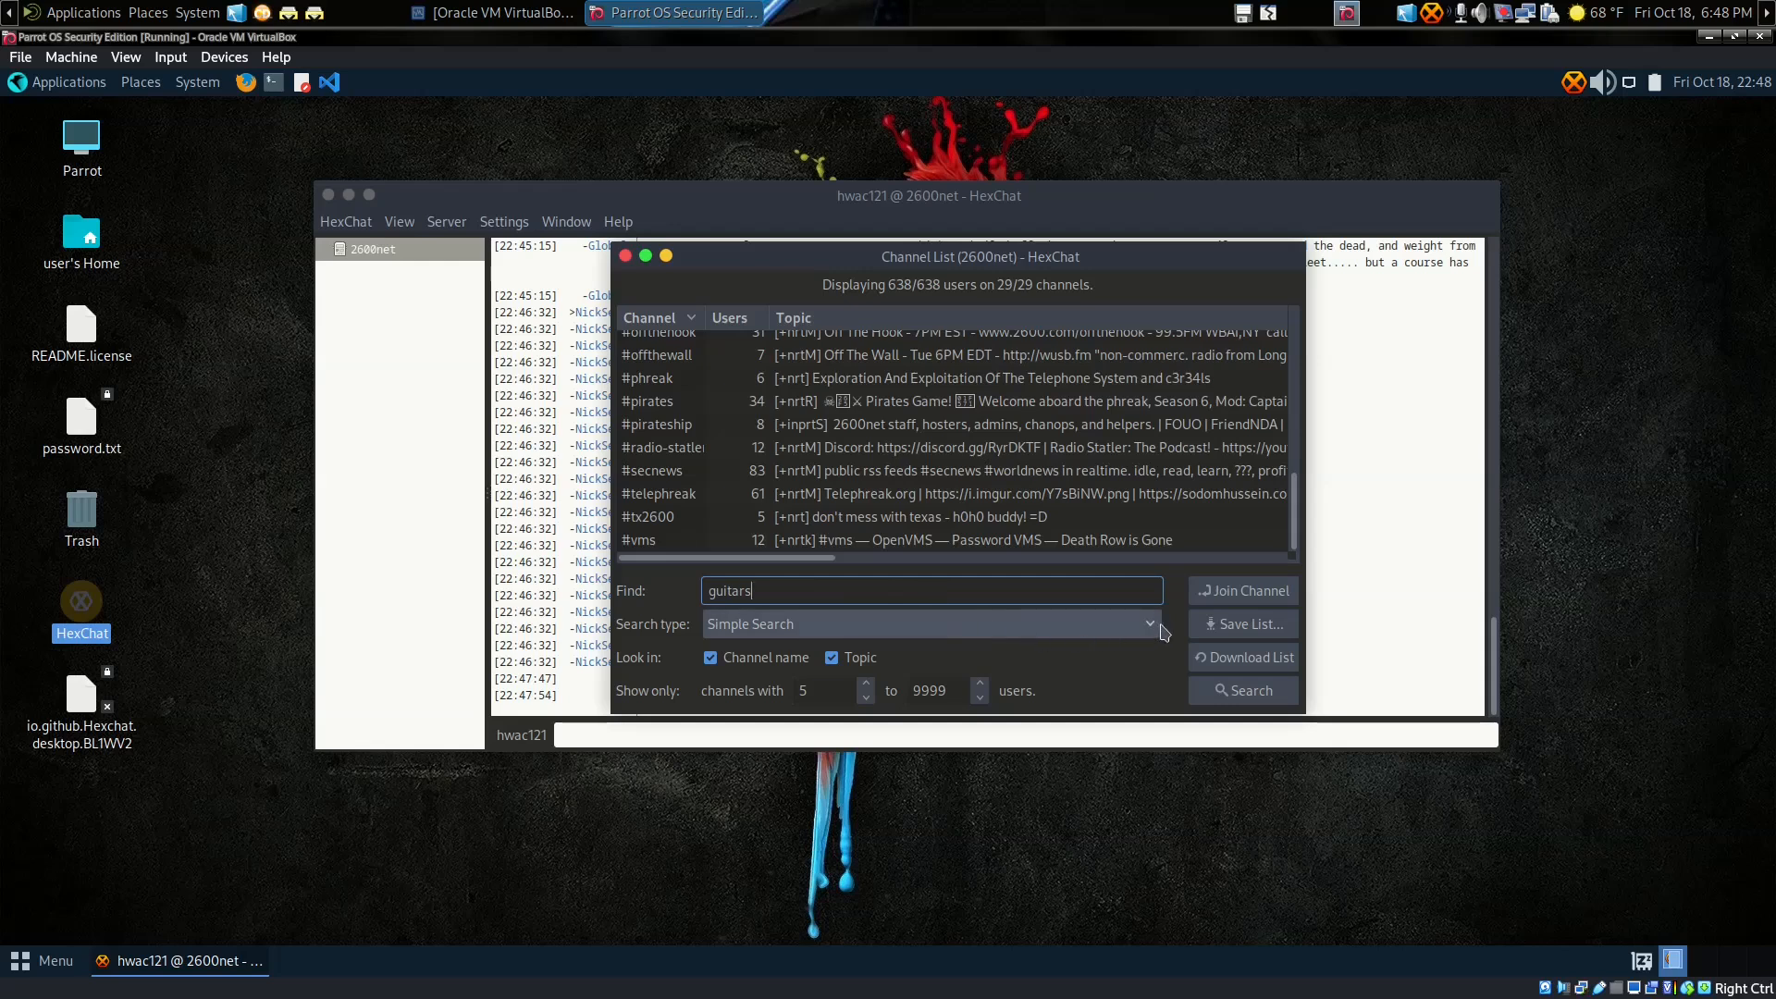
click(1220, 692)
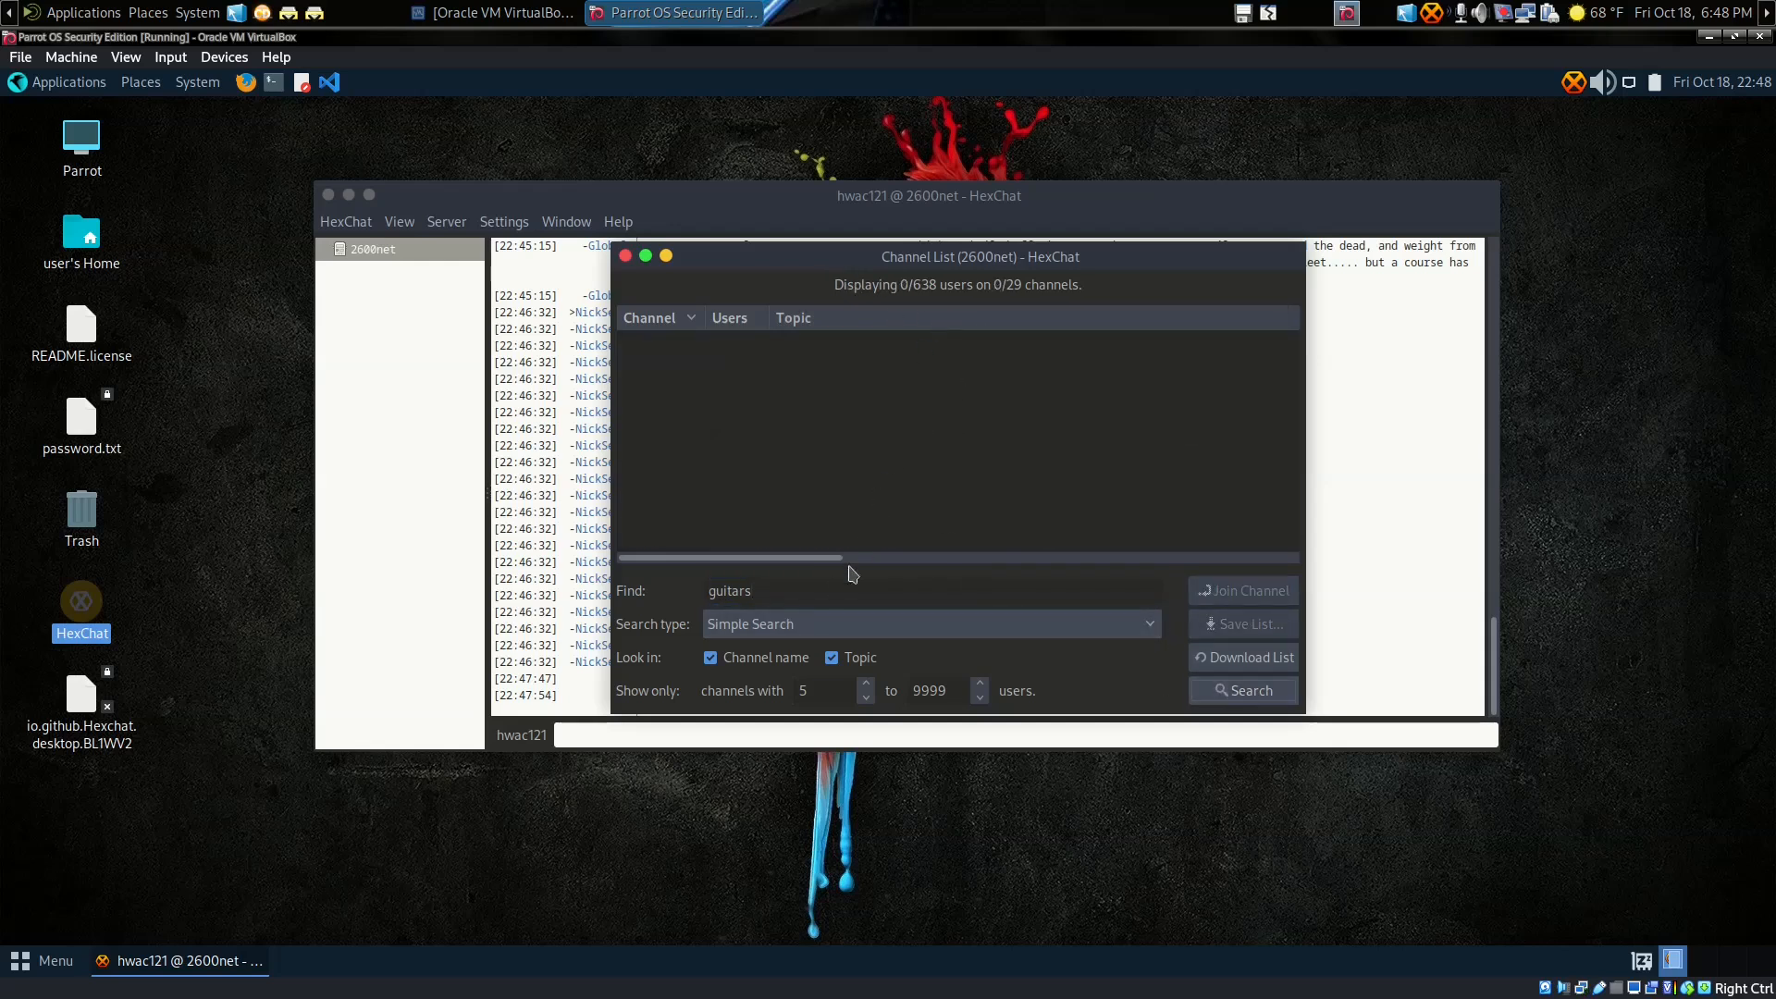
double_click(814, 585)
text(music)
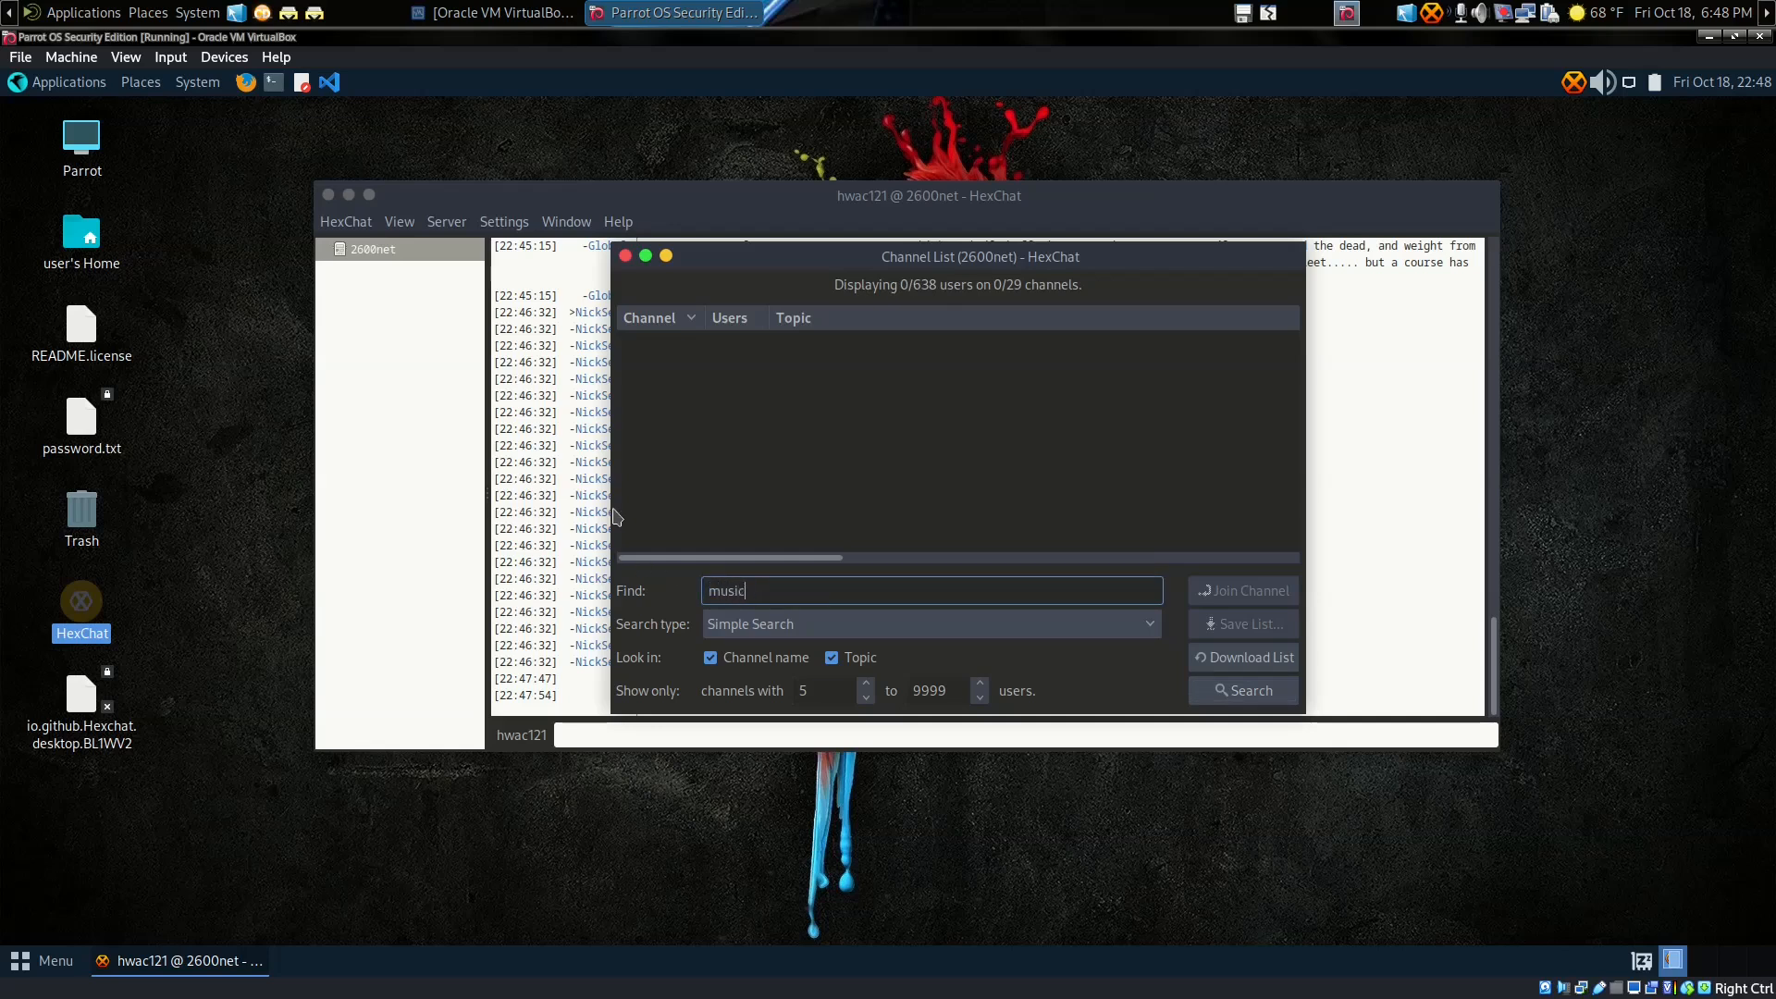
click(1215, 703)
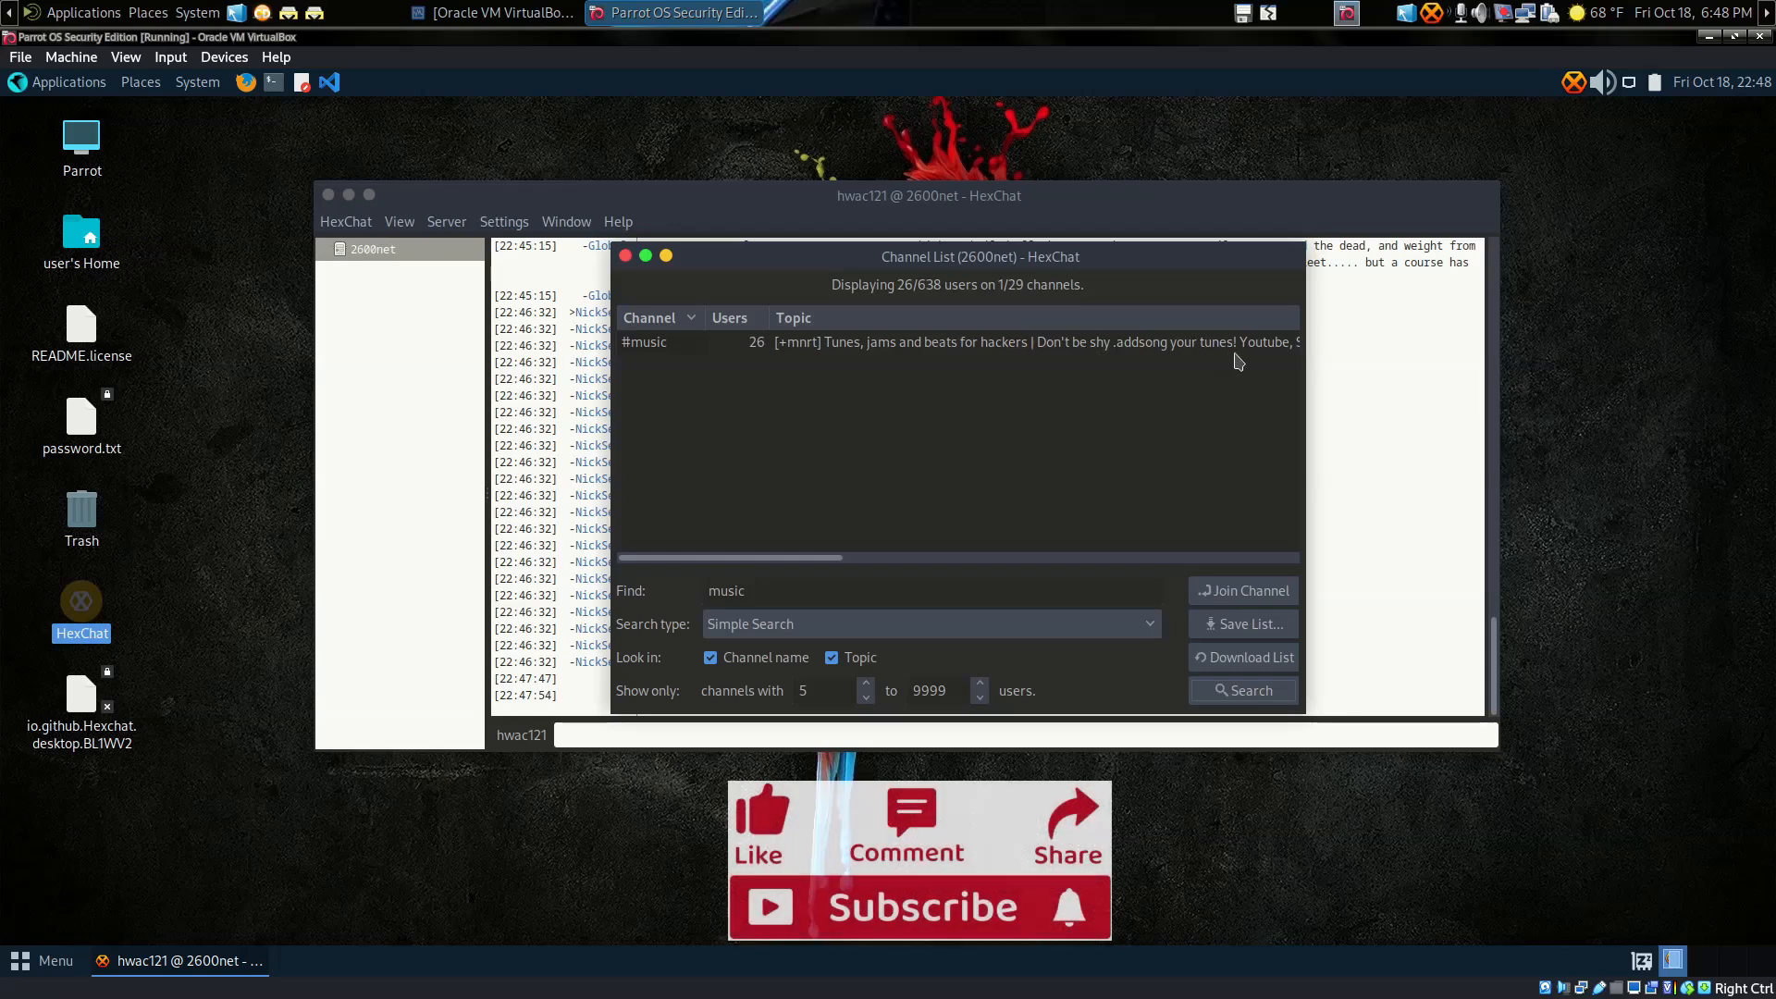
click(1074, 348)
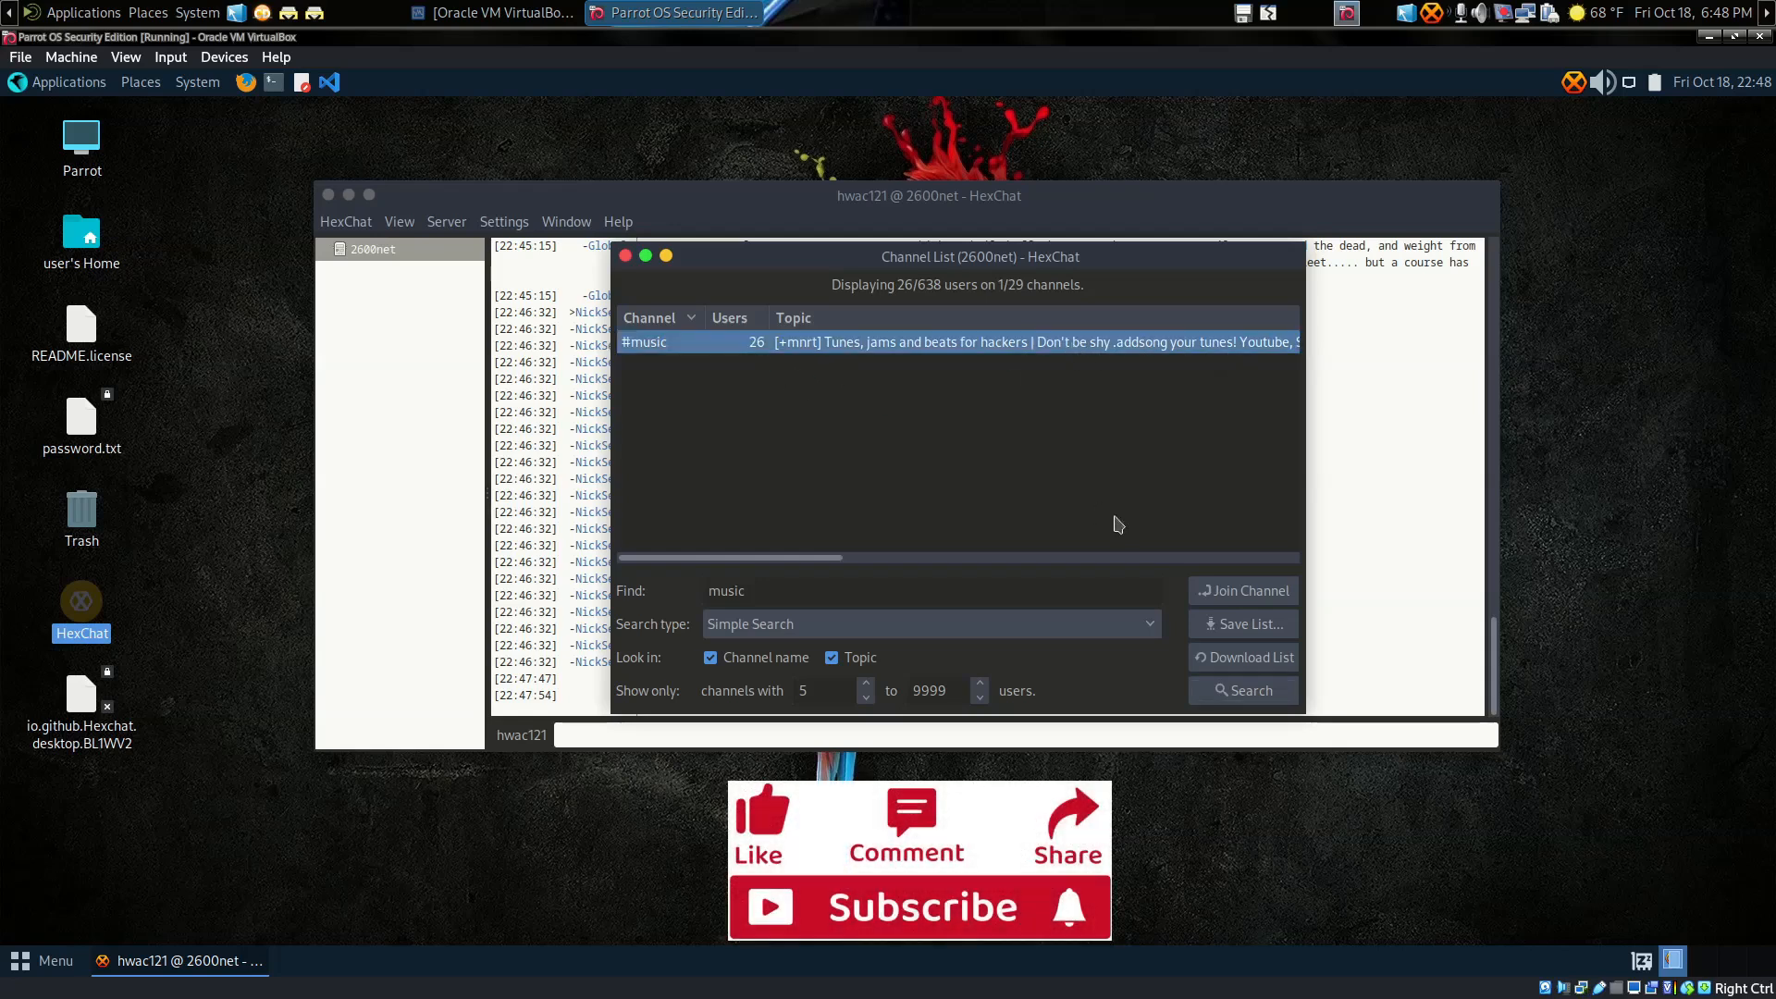
Step: Join #music, close the Channel List, and widen the chat to view its topic and 27 users
click(1239, 592)
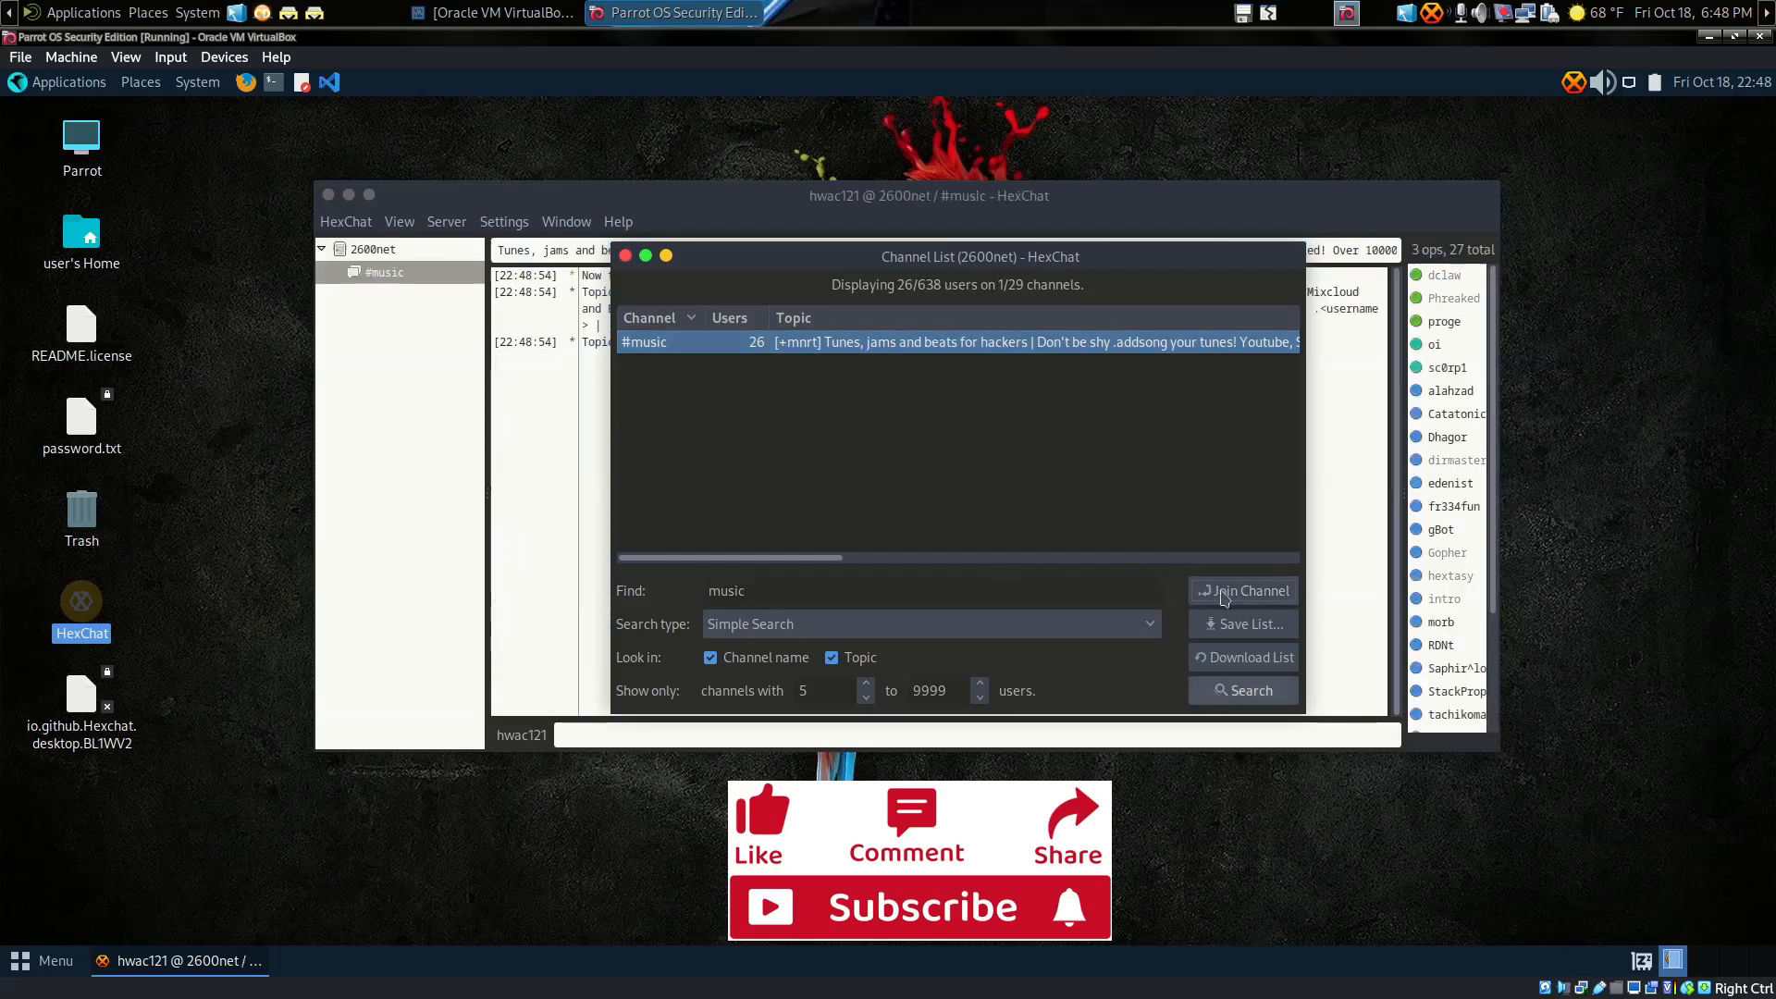
click(626, 257)
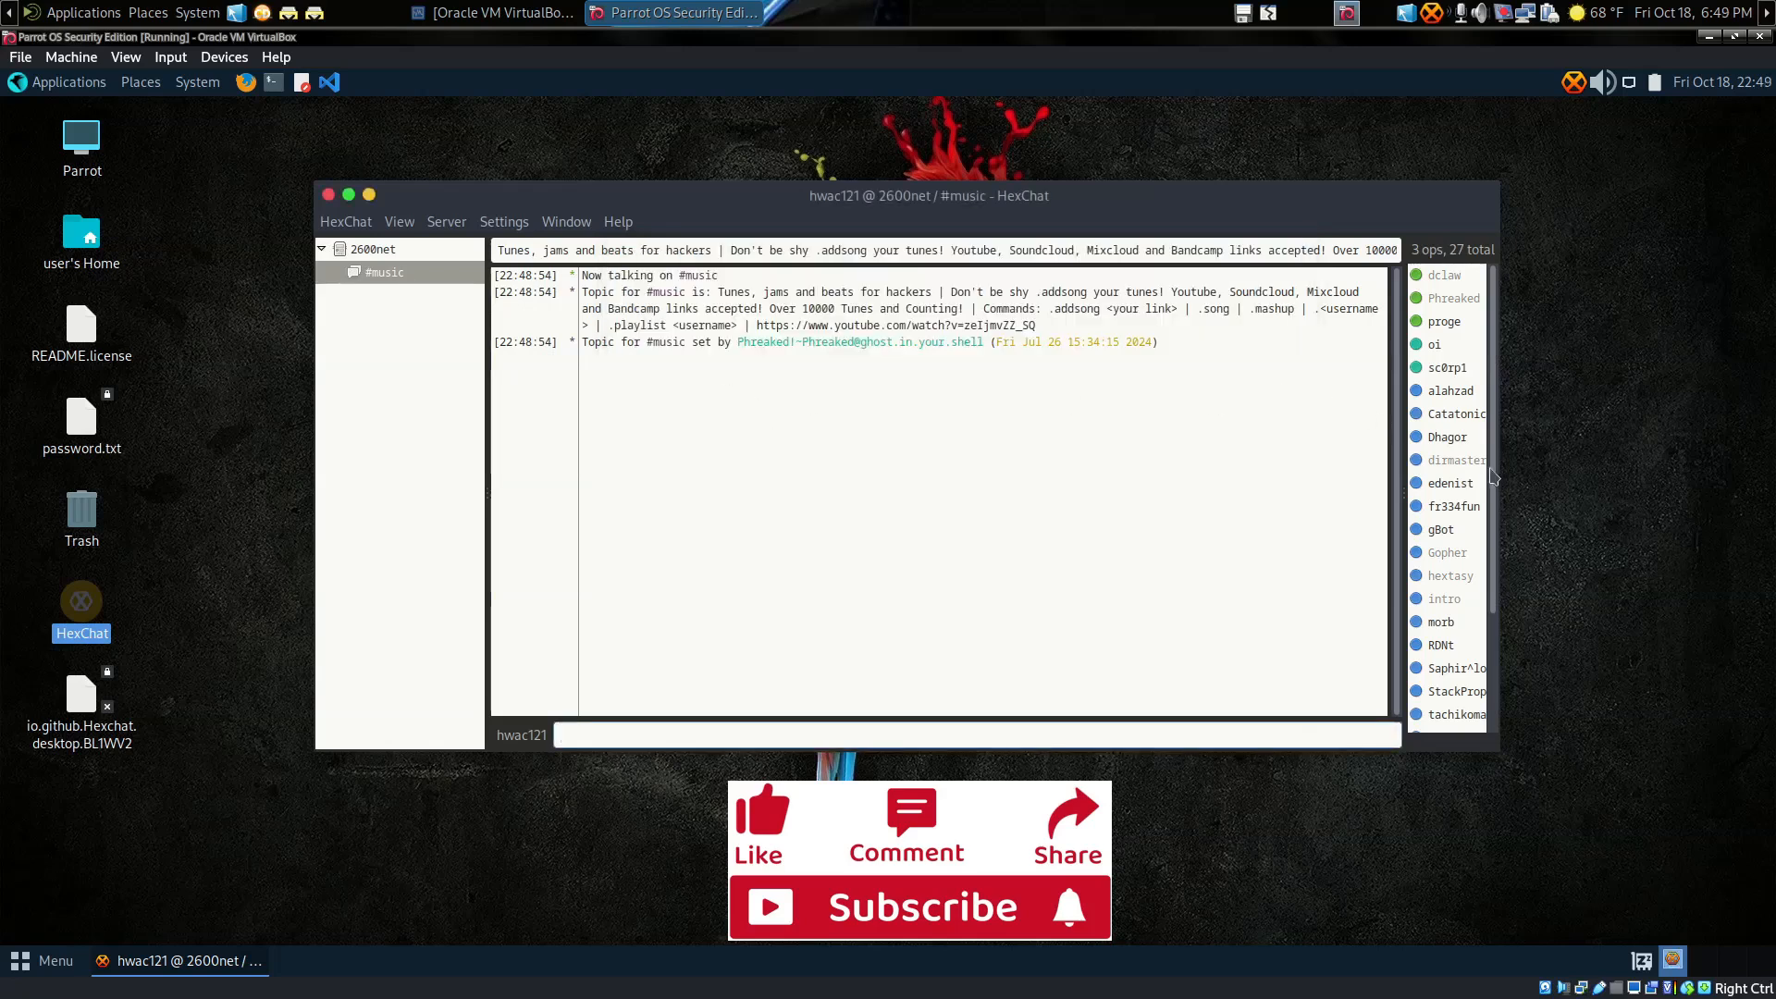
drag(1503, 475, 1427, 468)
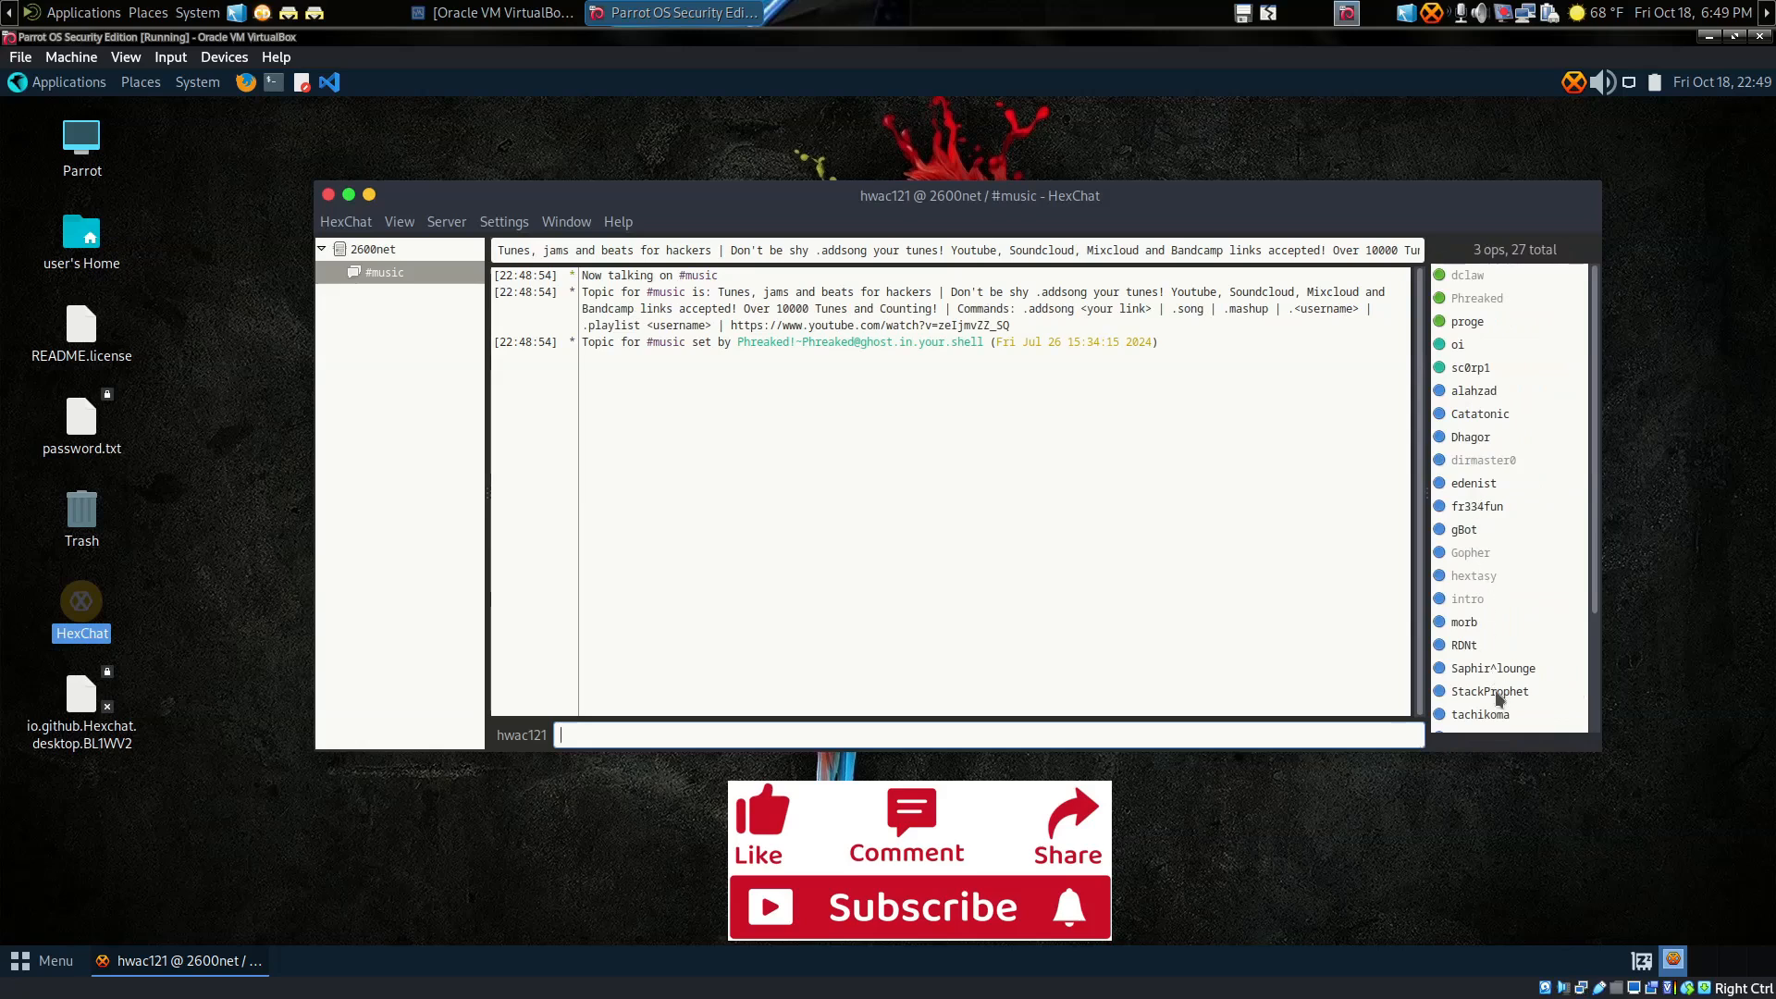
scroll(1501, 594, down, 3)
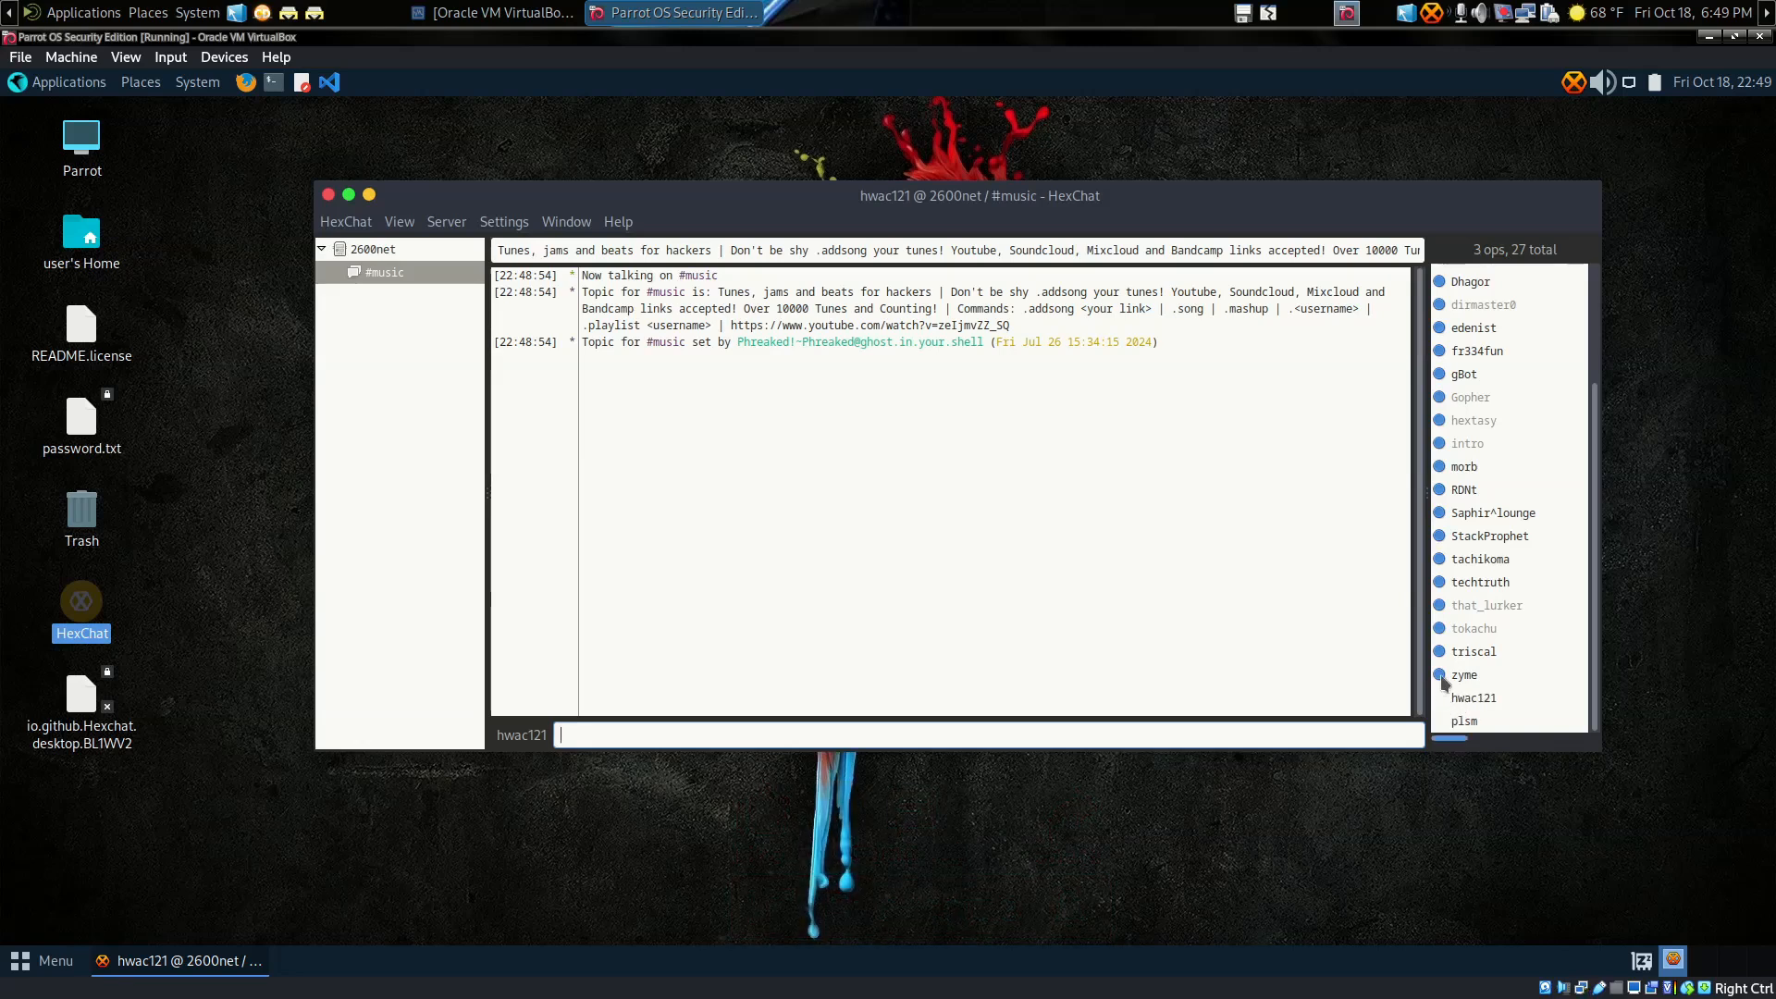
scroll(1457, 596, up, 3)
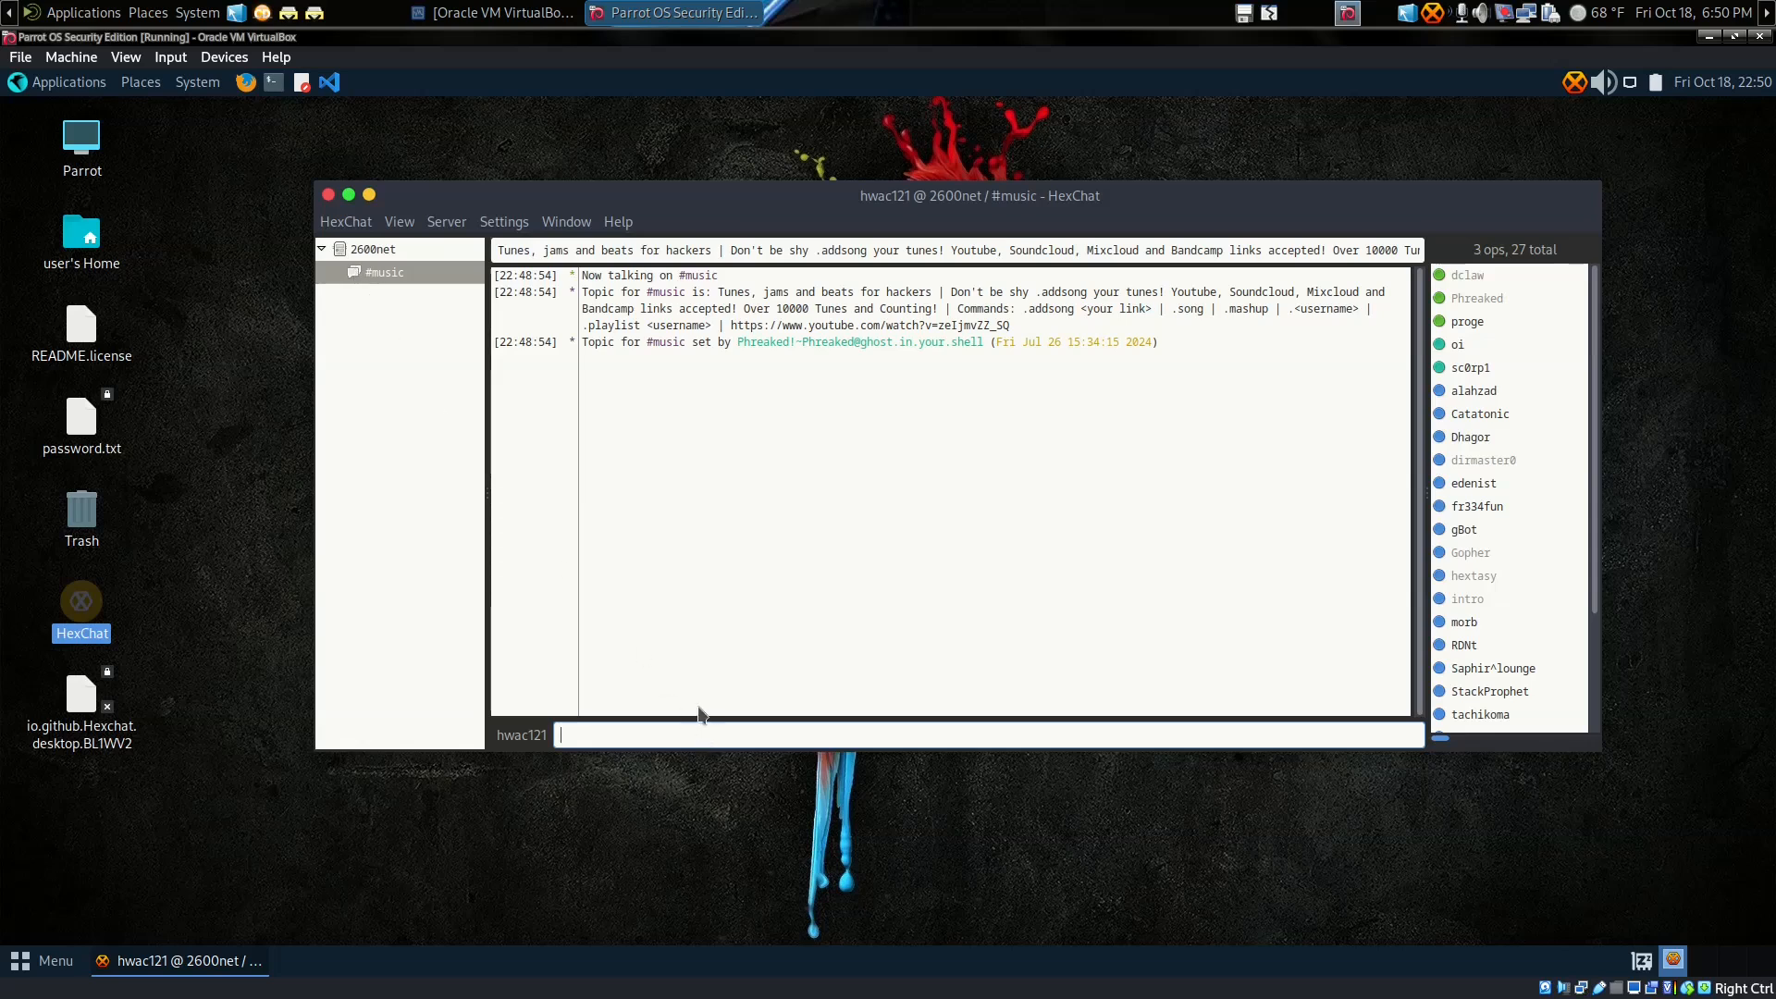
Step: Create and join #mybotchannel using the /j #mybotchannel command
text(/join)
text(#)
key(BackSpace)
key(BackSpace)
key(BackSpace)
key(BackSpace)
key(BackSpace)
text(#mybotchannel)
key(Return)
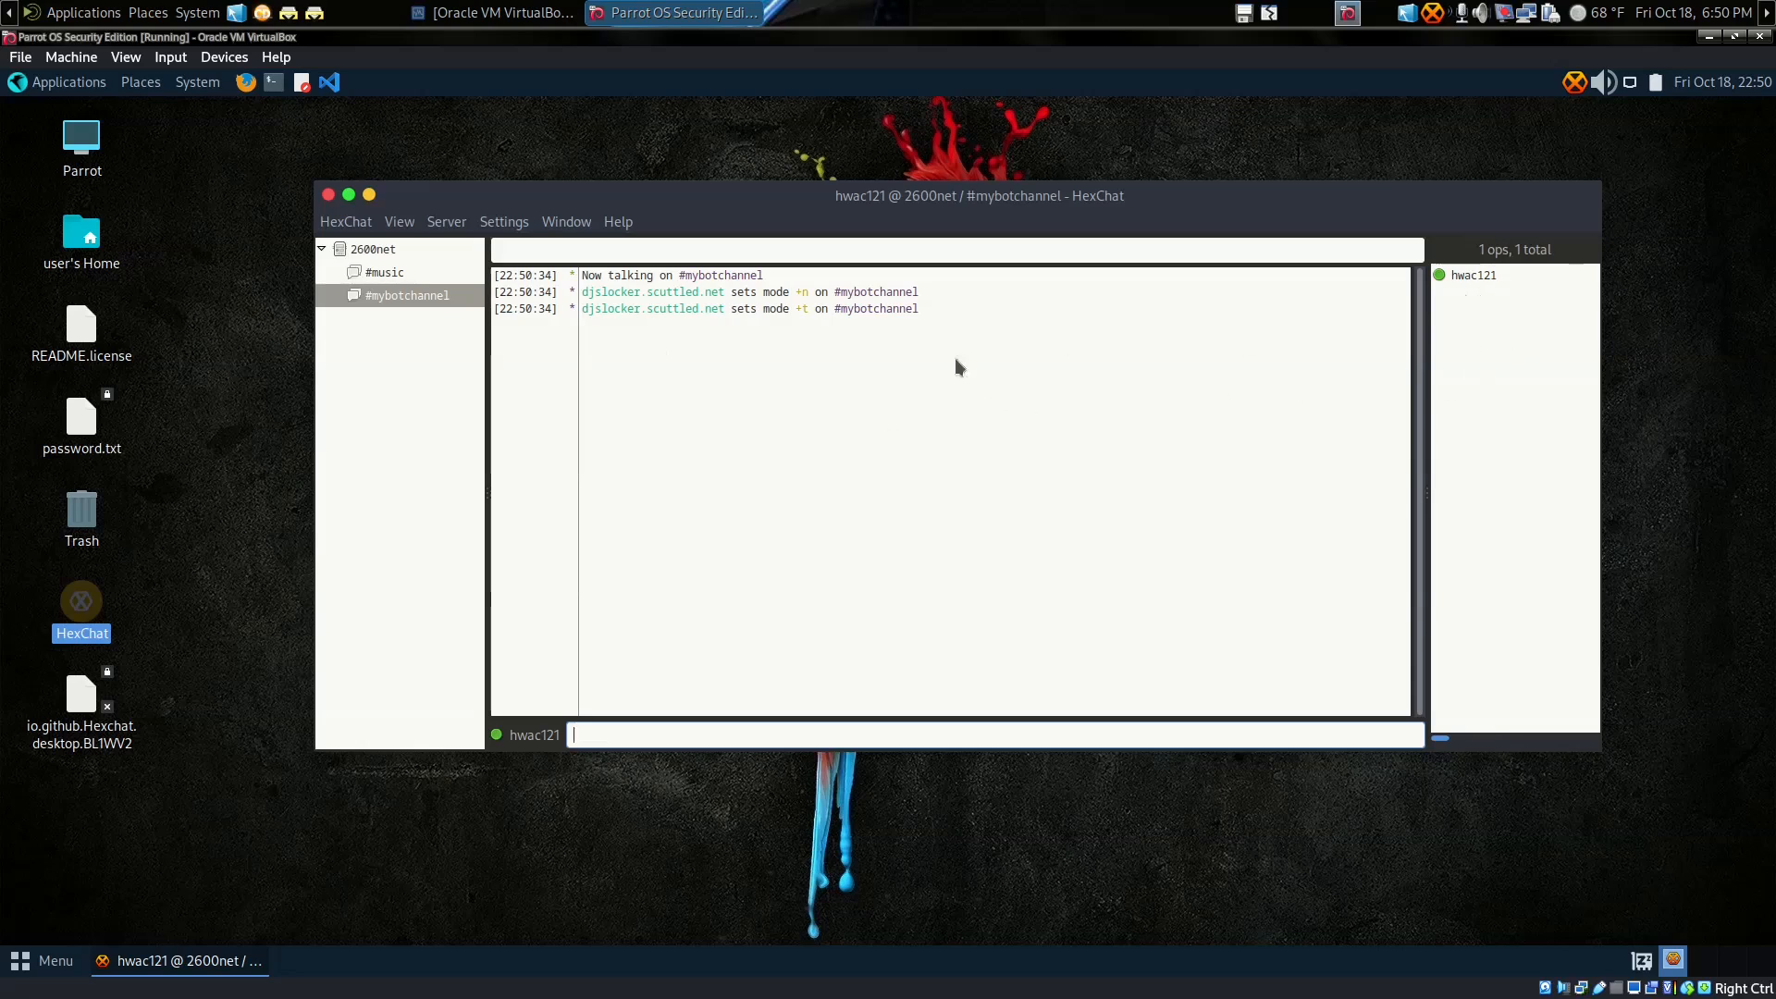
right_click(1454, 275)
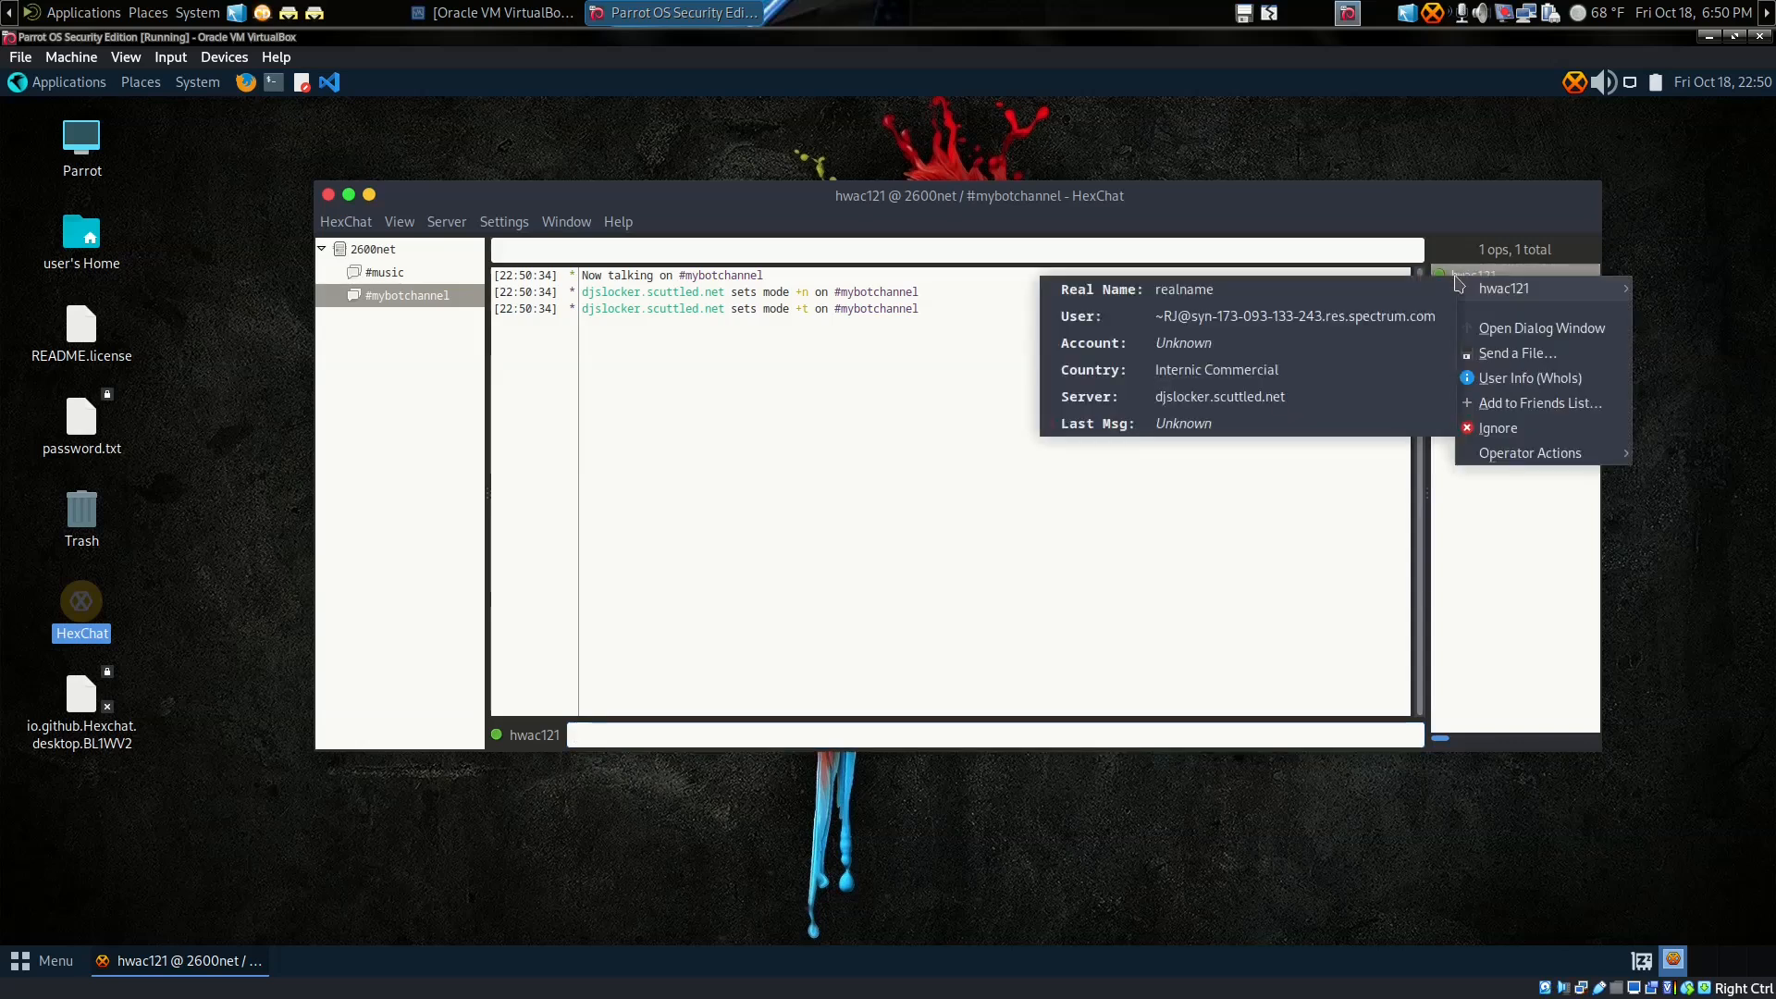
mouse_move(1498, 456)
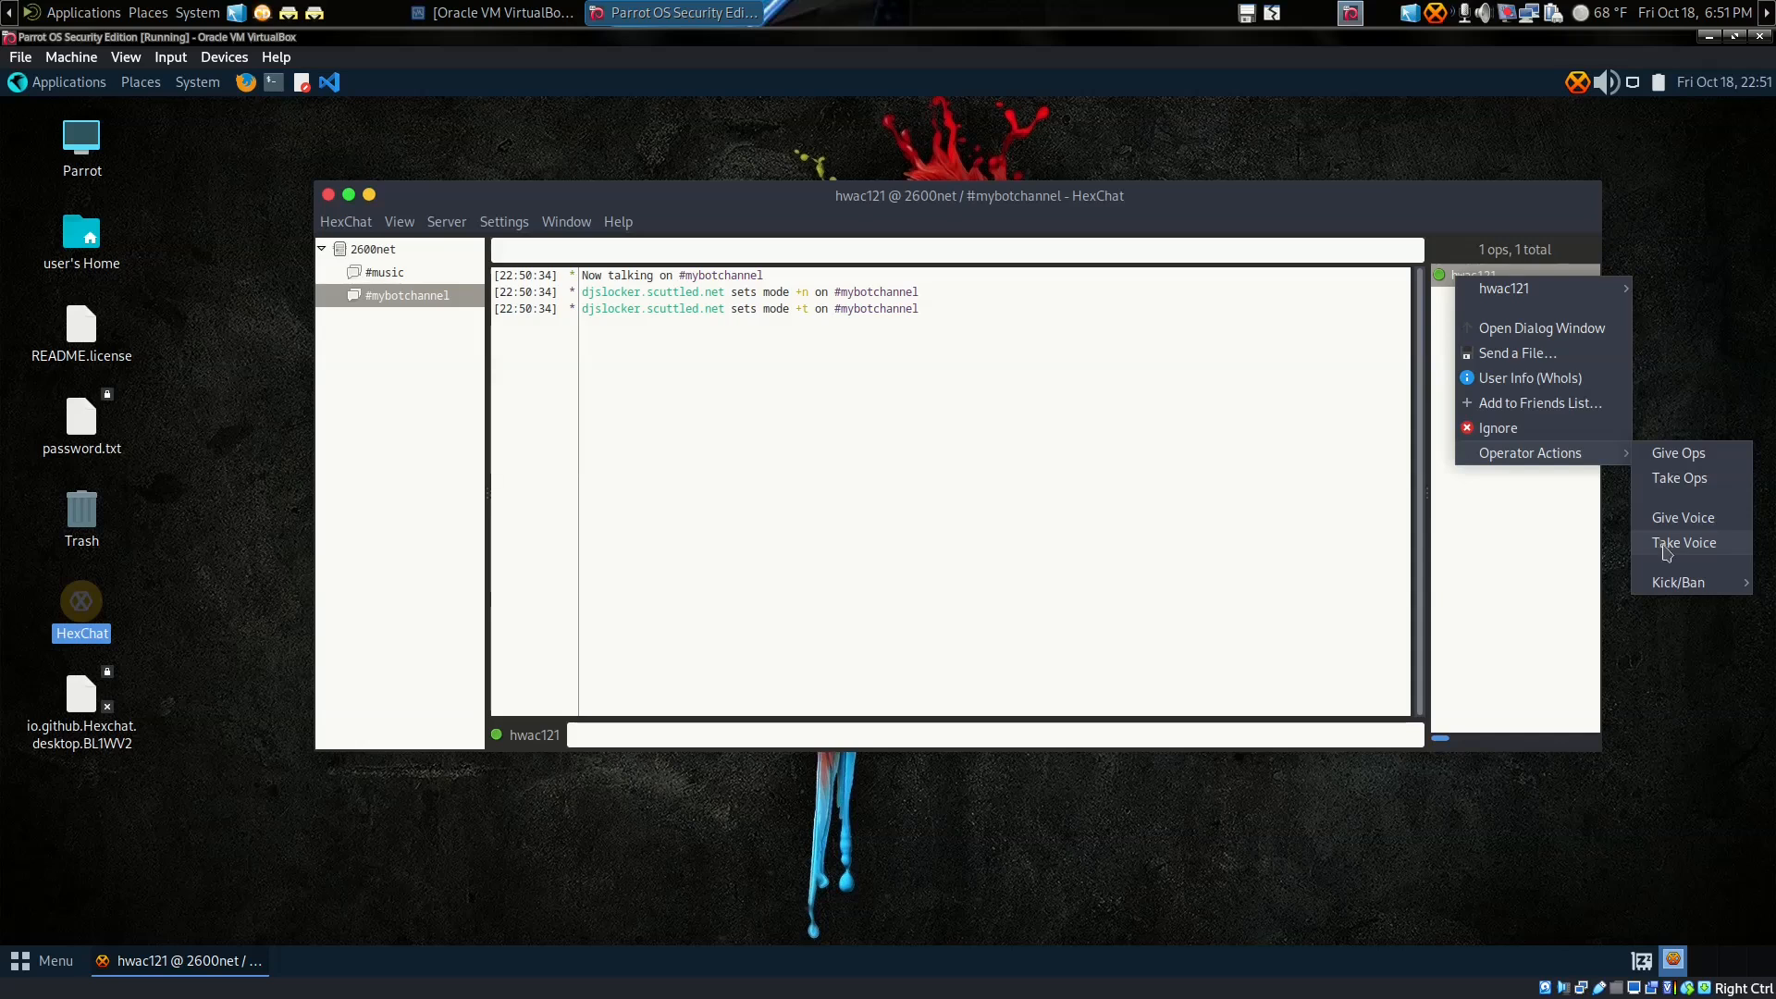
mouse_move(1672, 592)
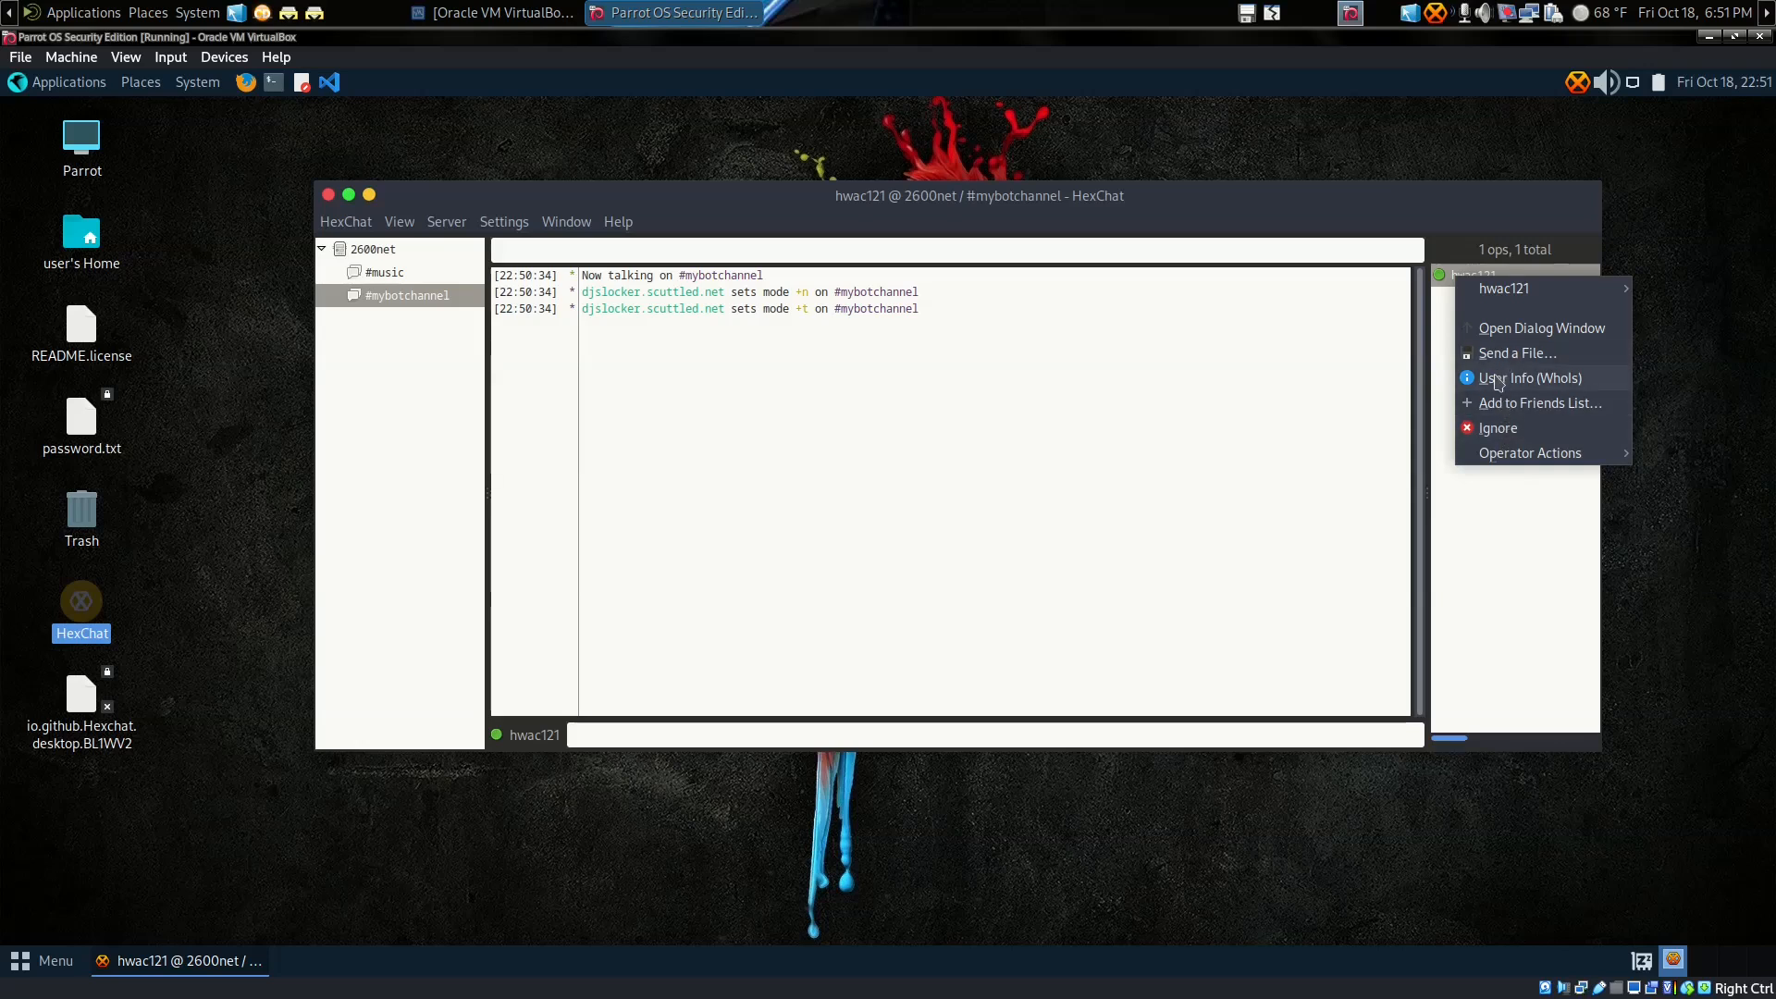
click(1498, 329)
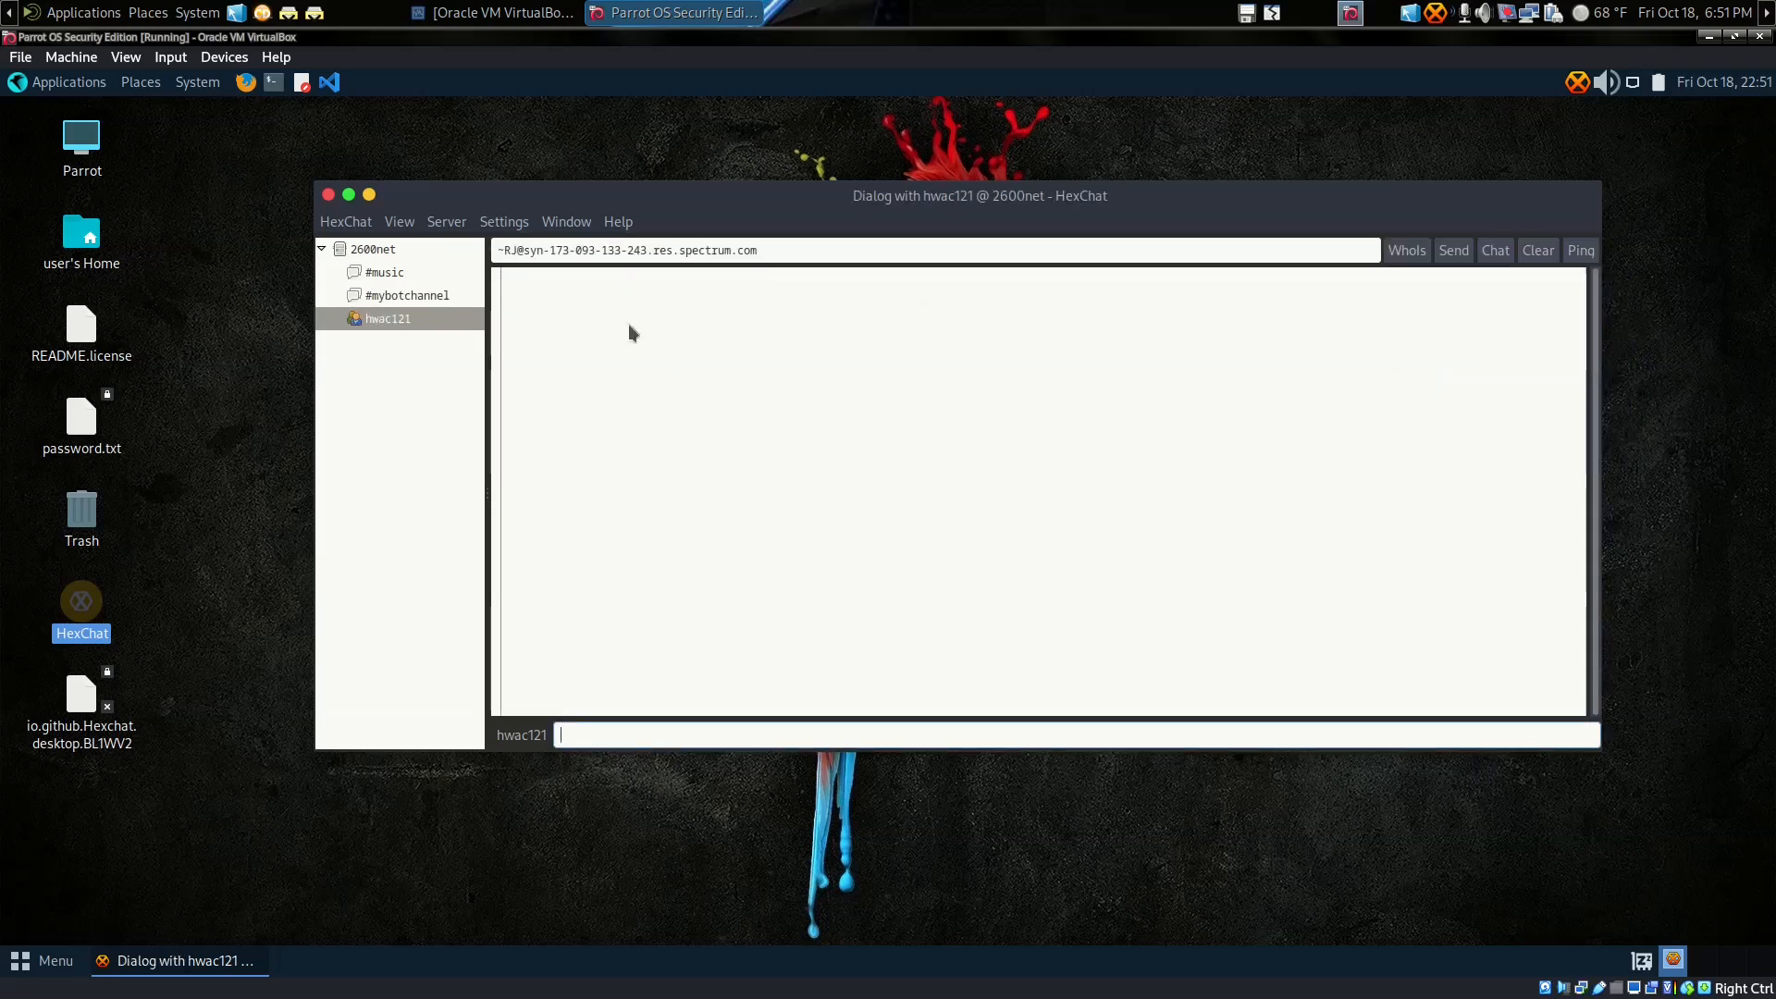
right_click(379, 319)
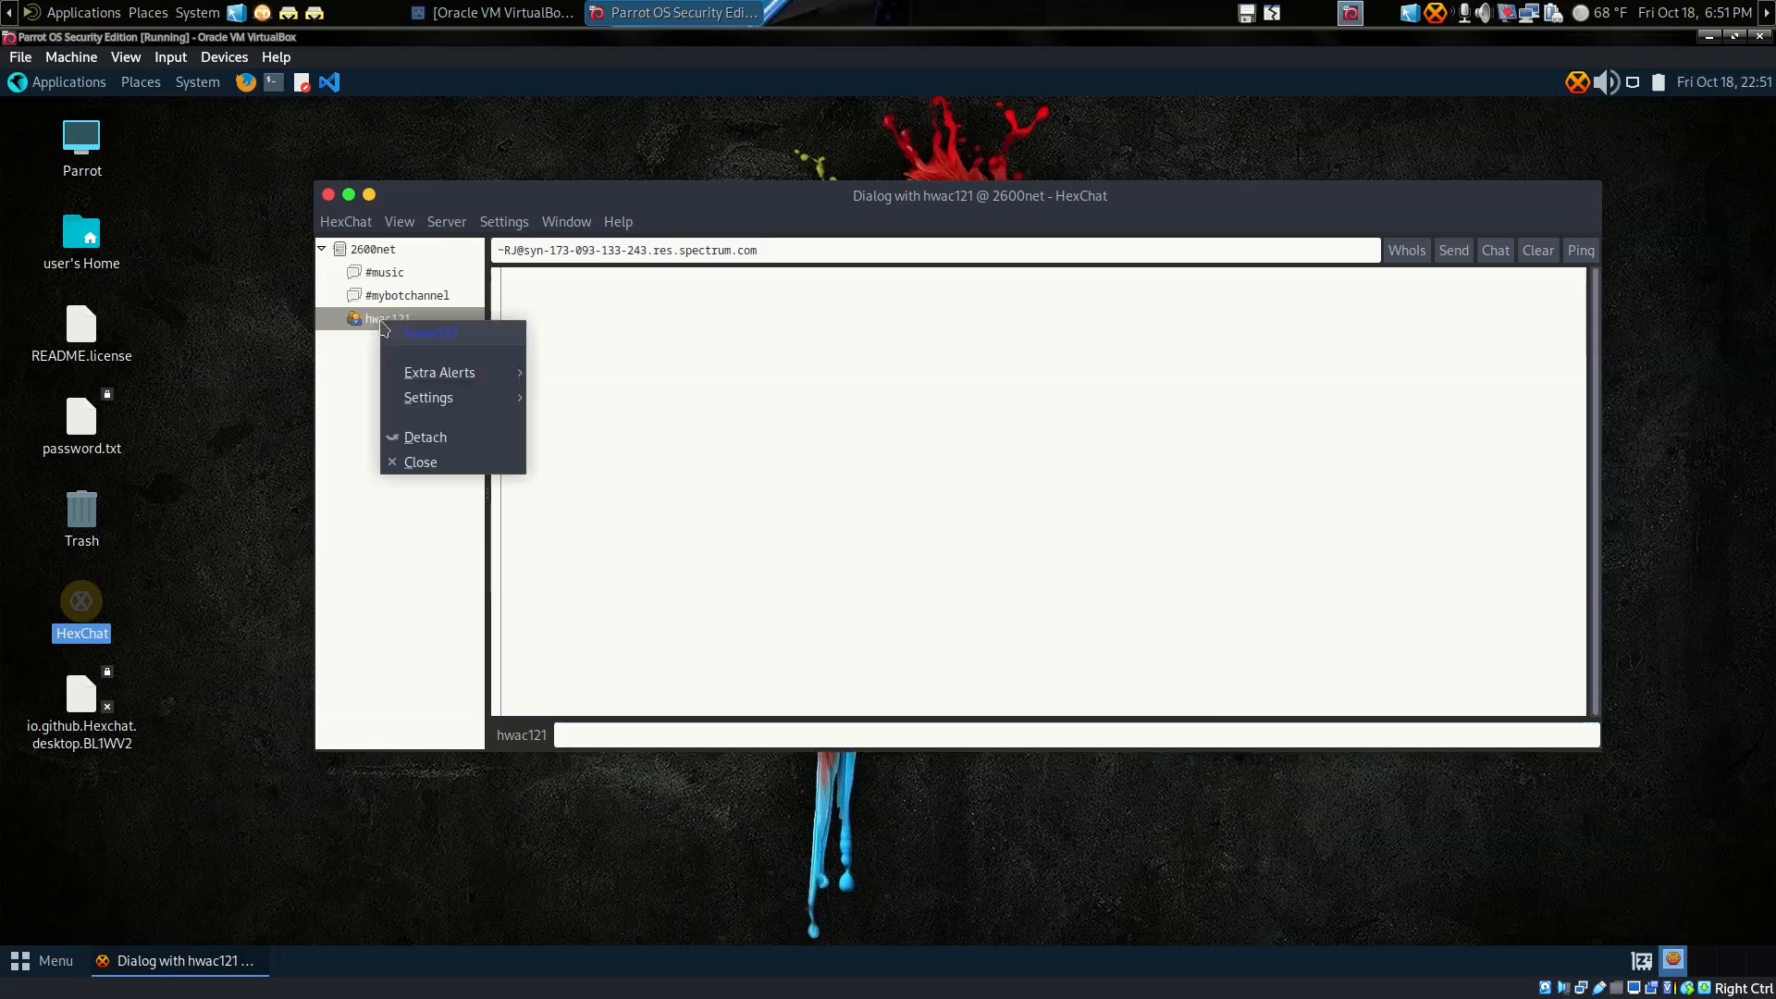
click(419, 462)
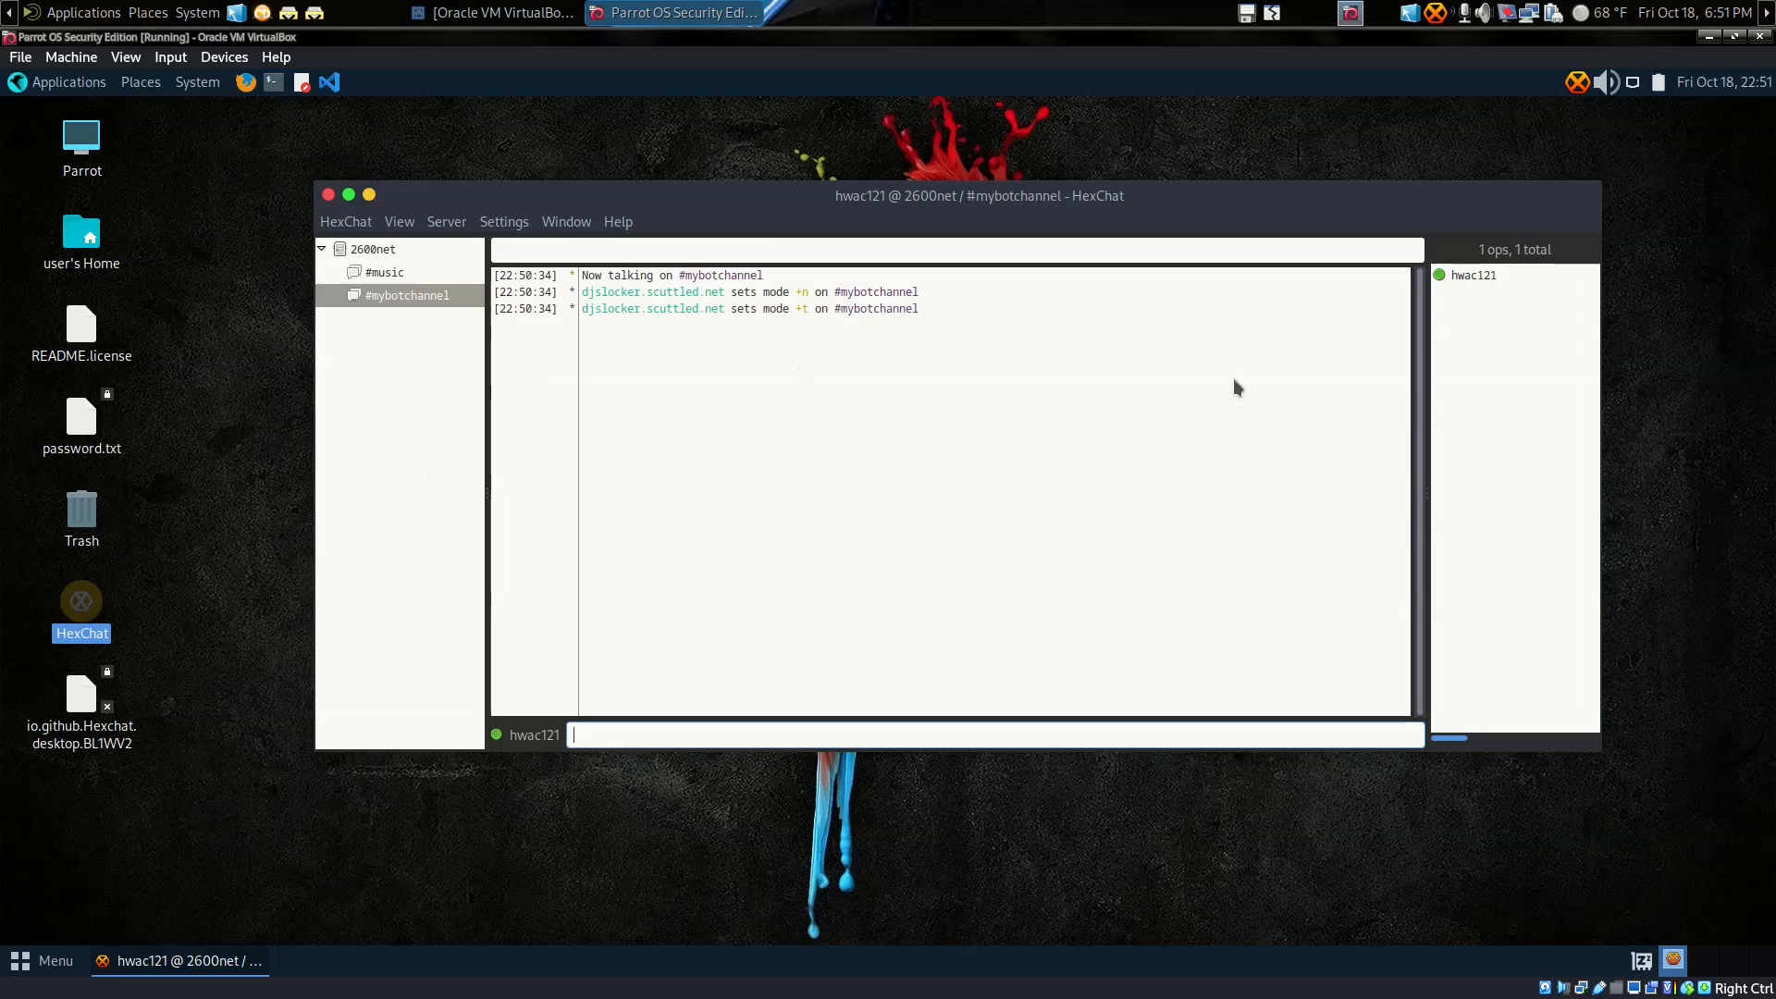
Step: Detach #mybotchannel into its own window, then resize and reposition it
click(377, 273)
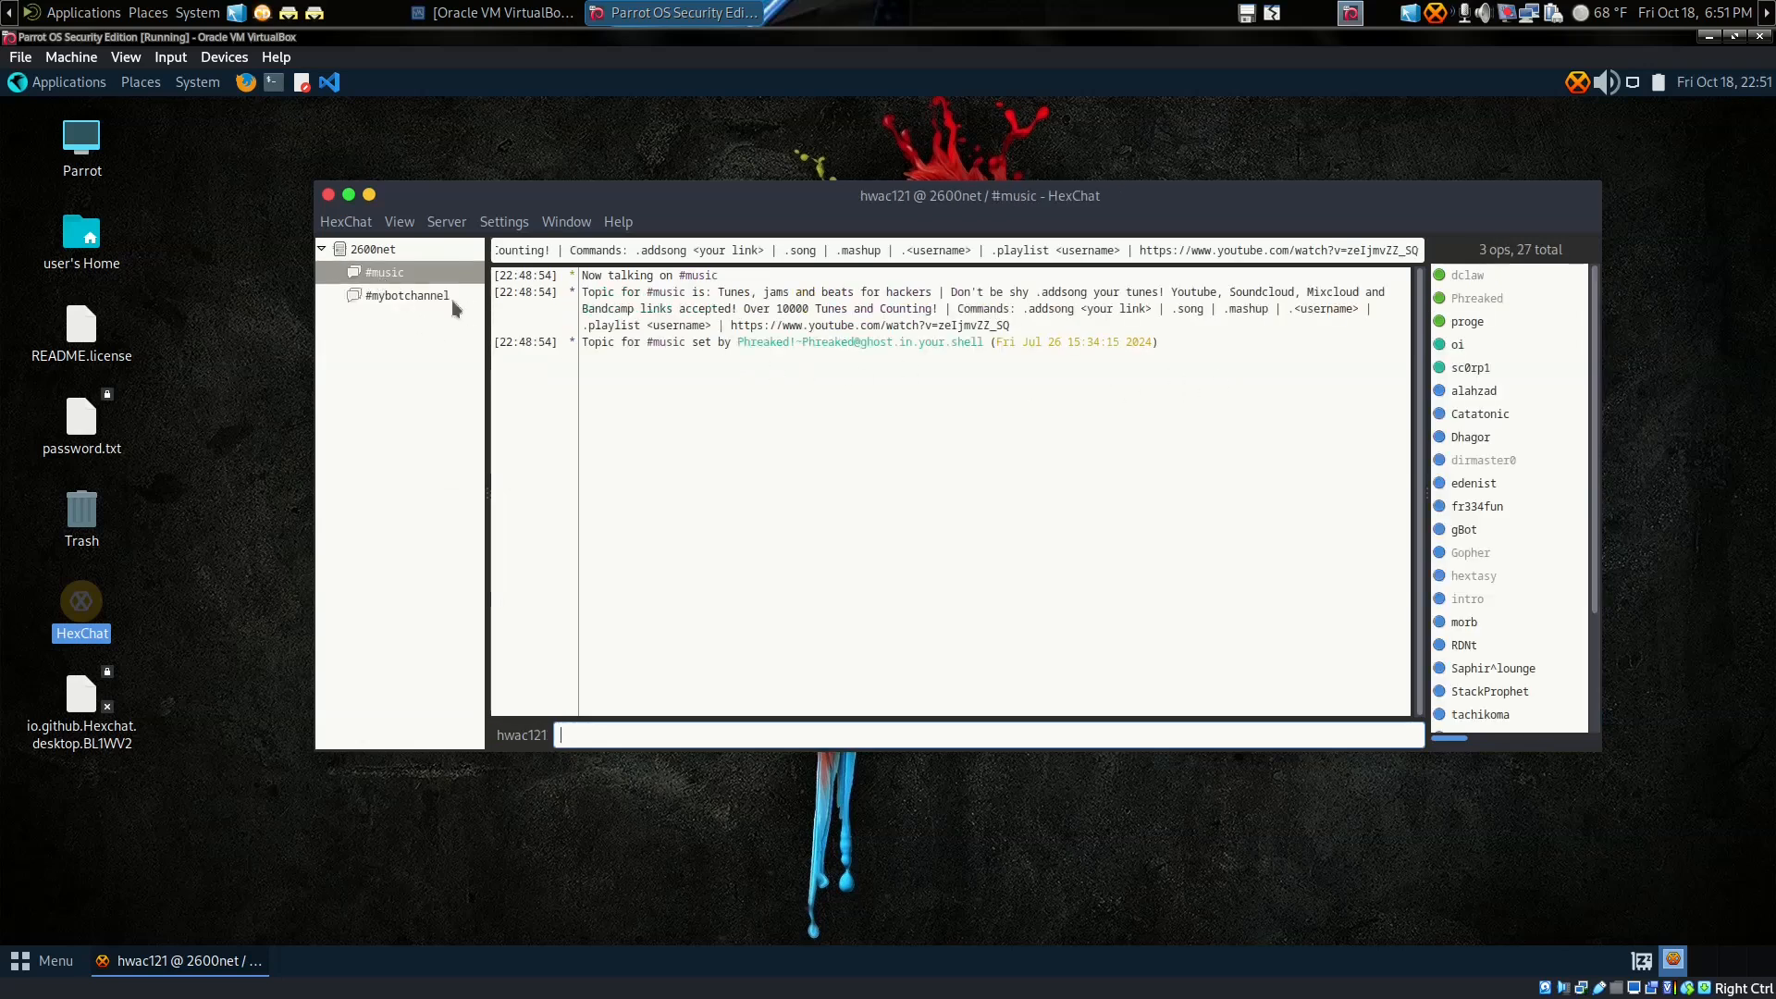
click(397, 294)
right_click(396, 295)
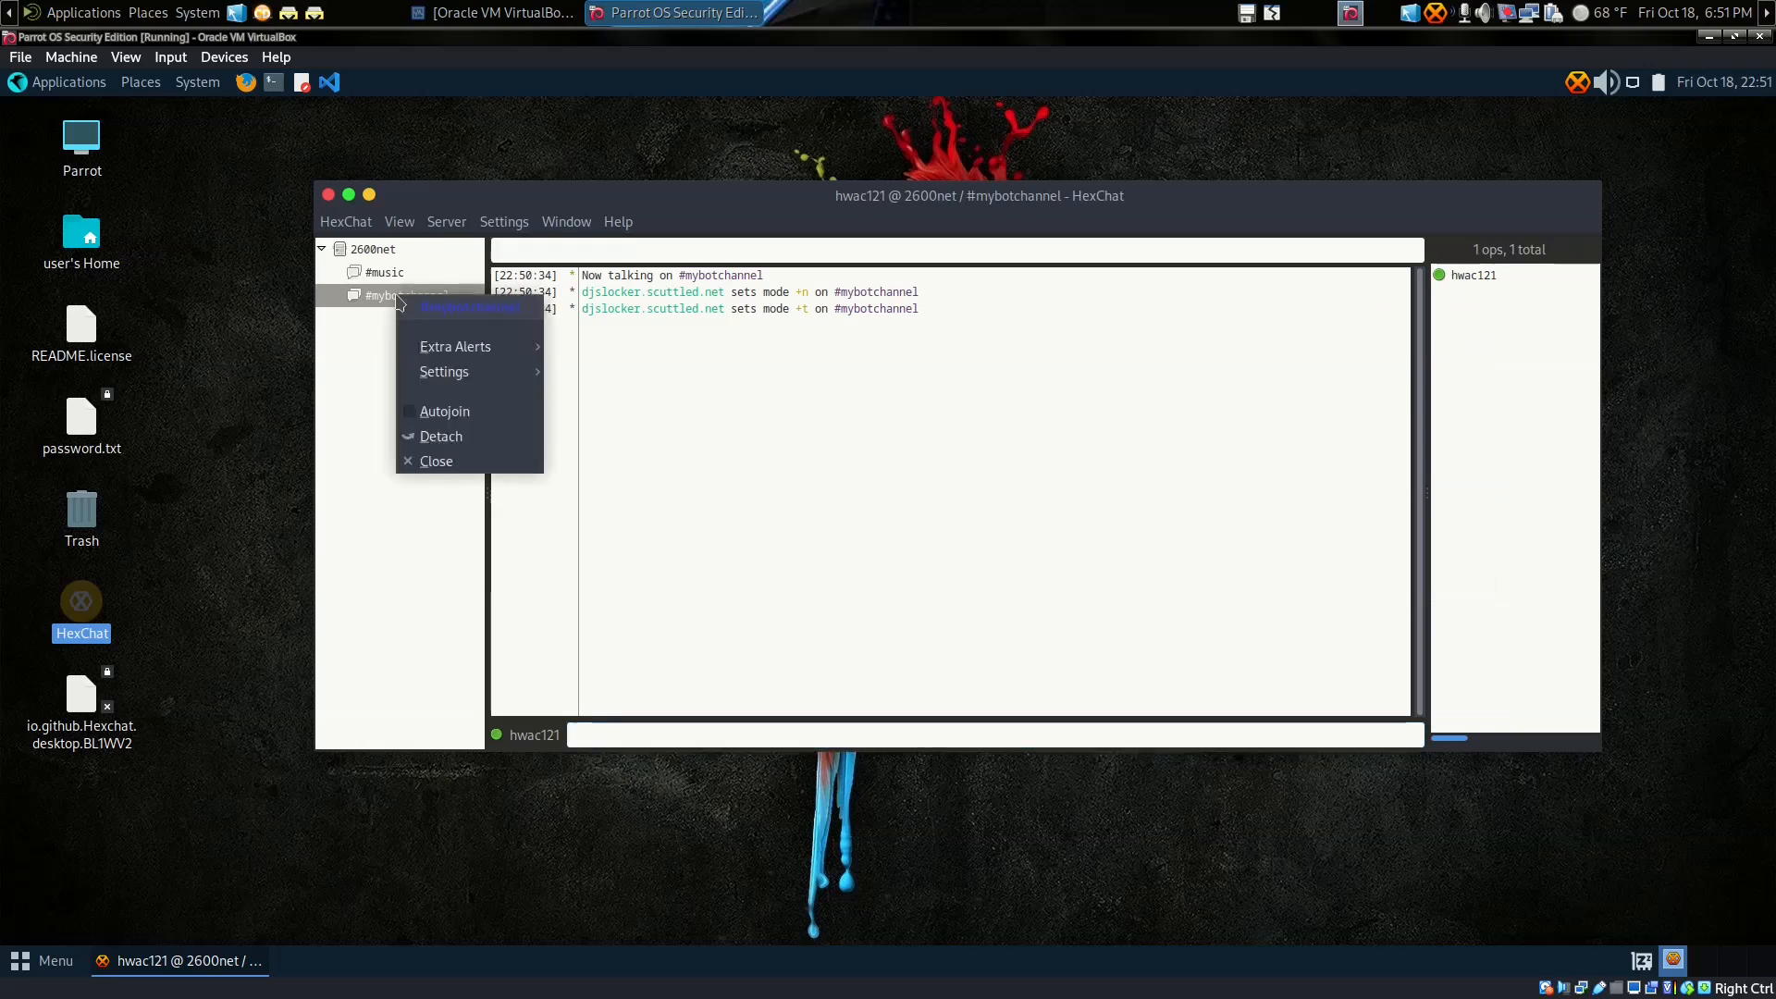
click(443, 437)
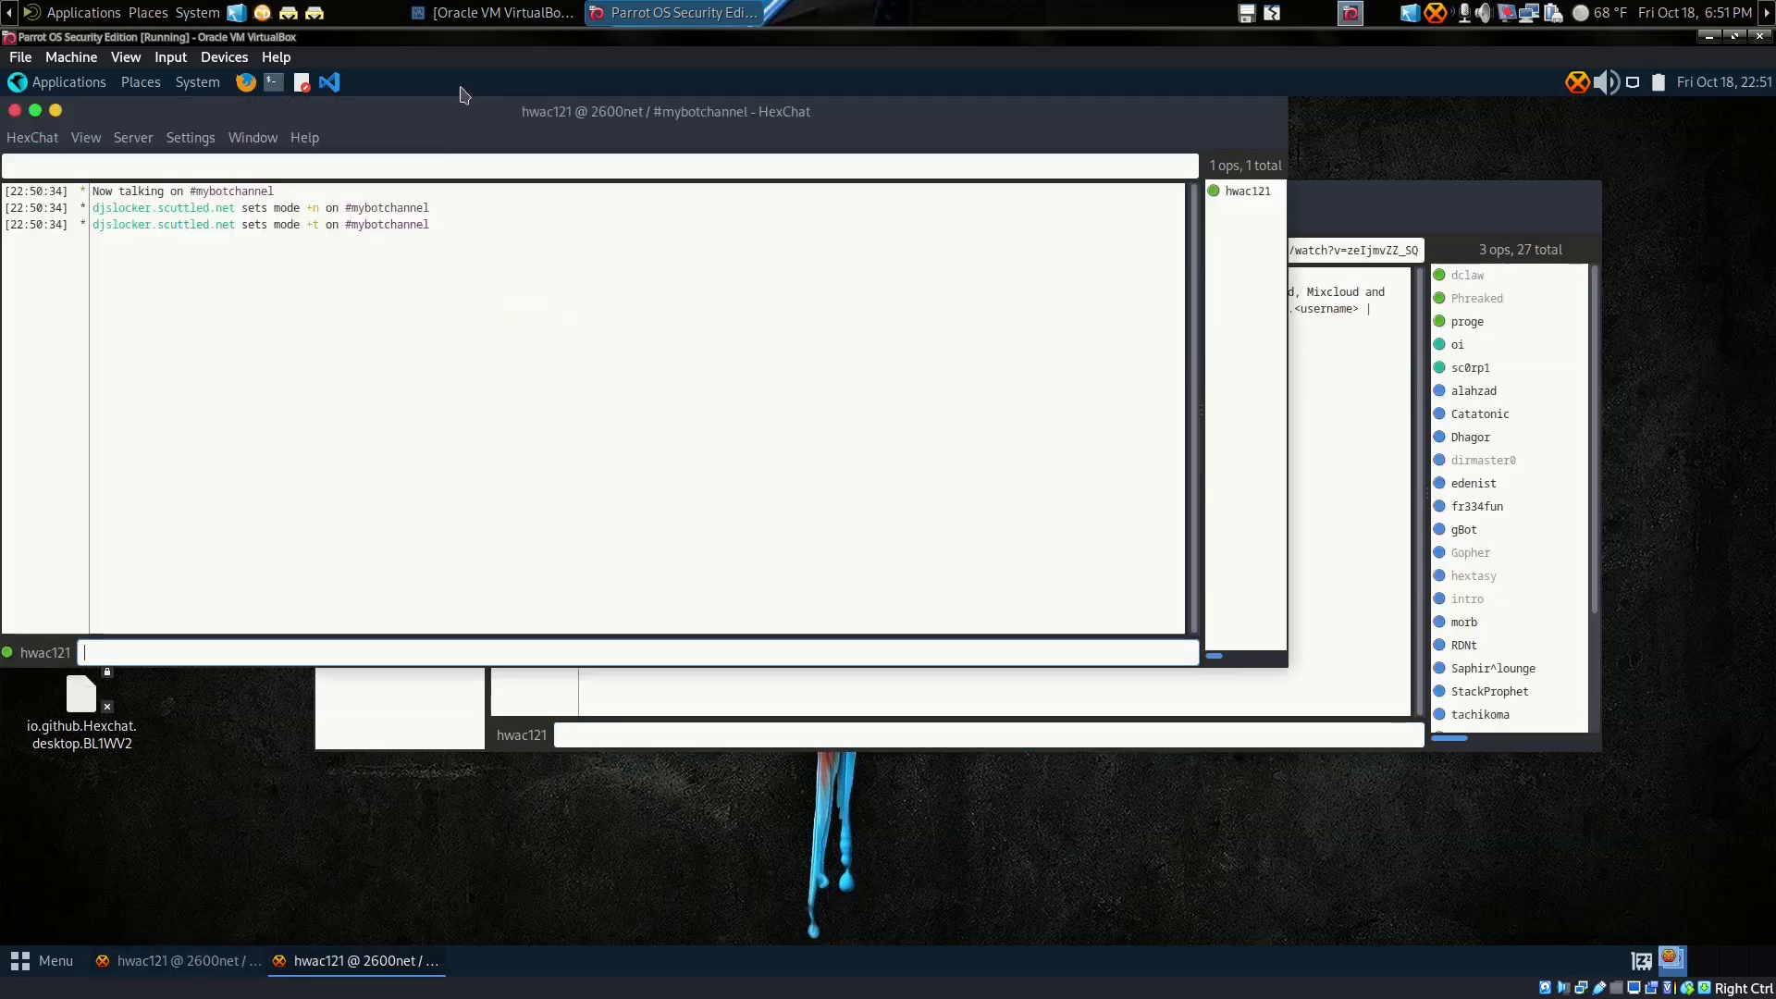
drag(466, 109, 523, 317)
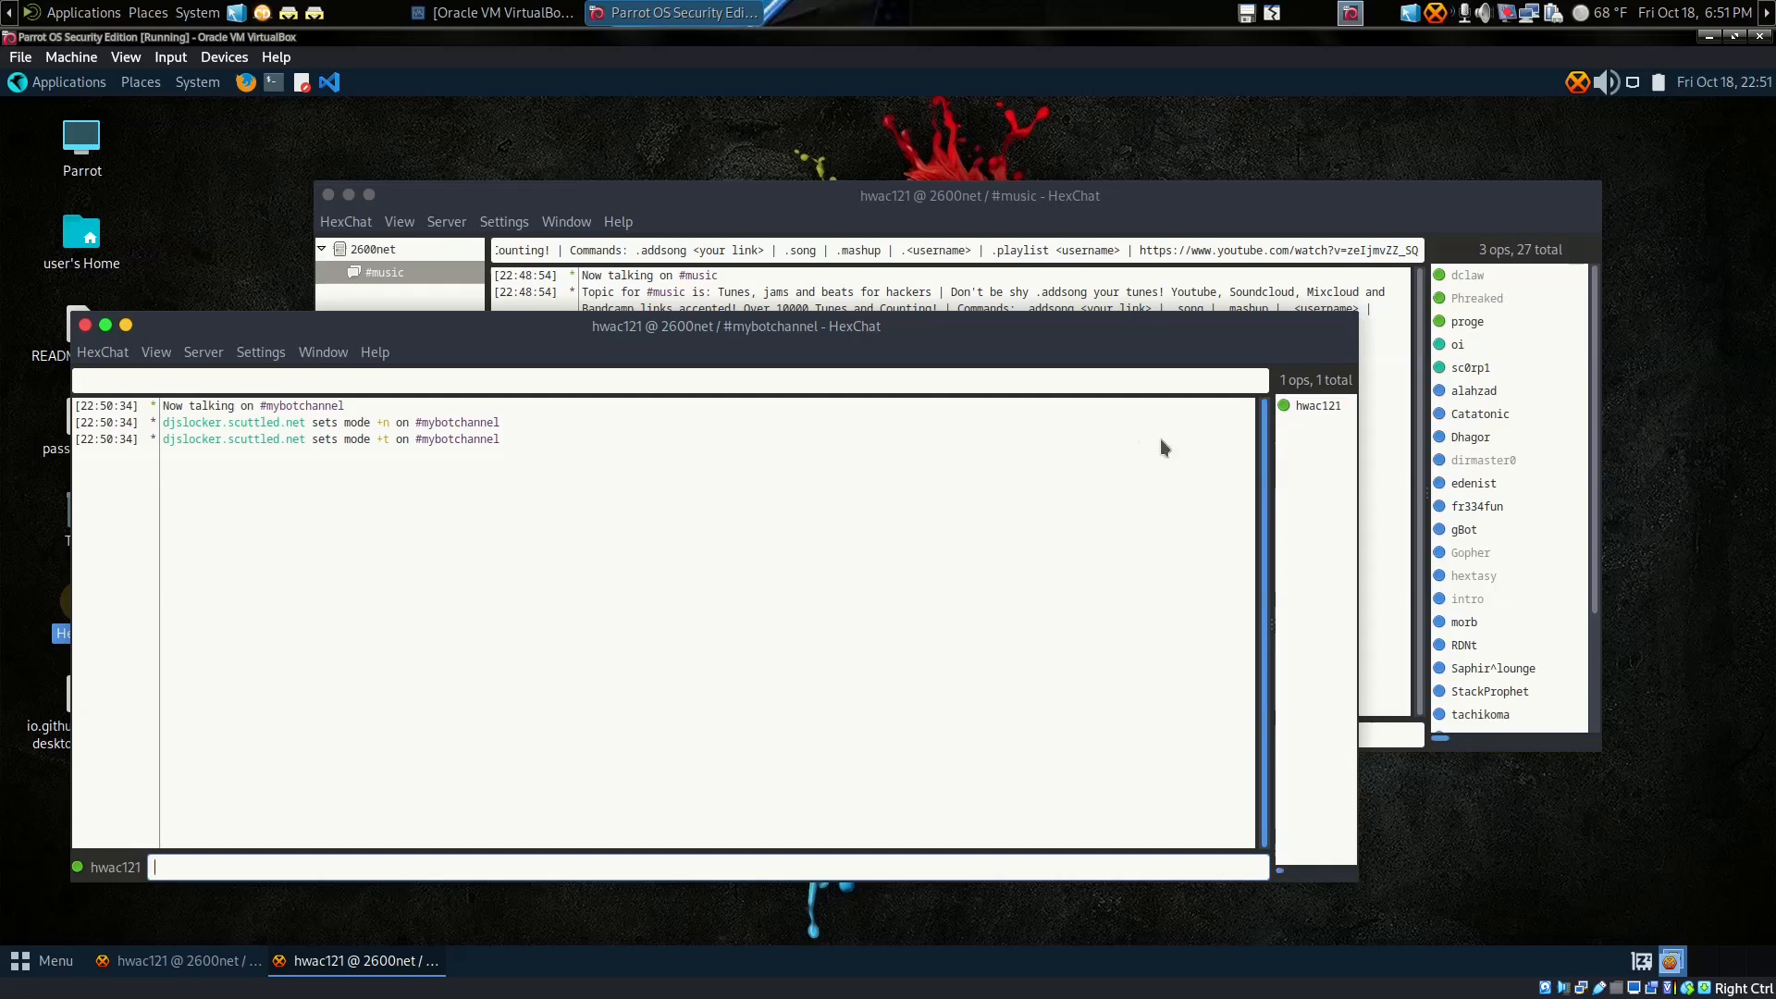
drag(1270, 453, 1201, 456)
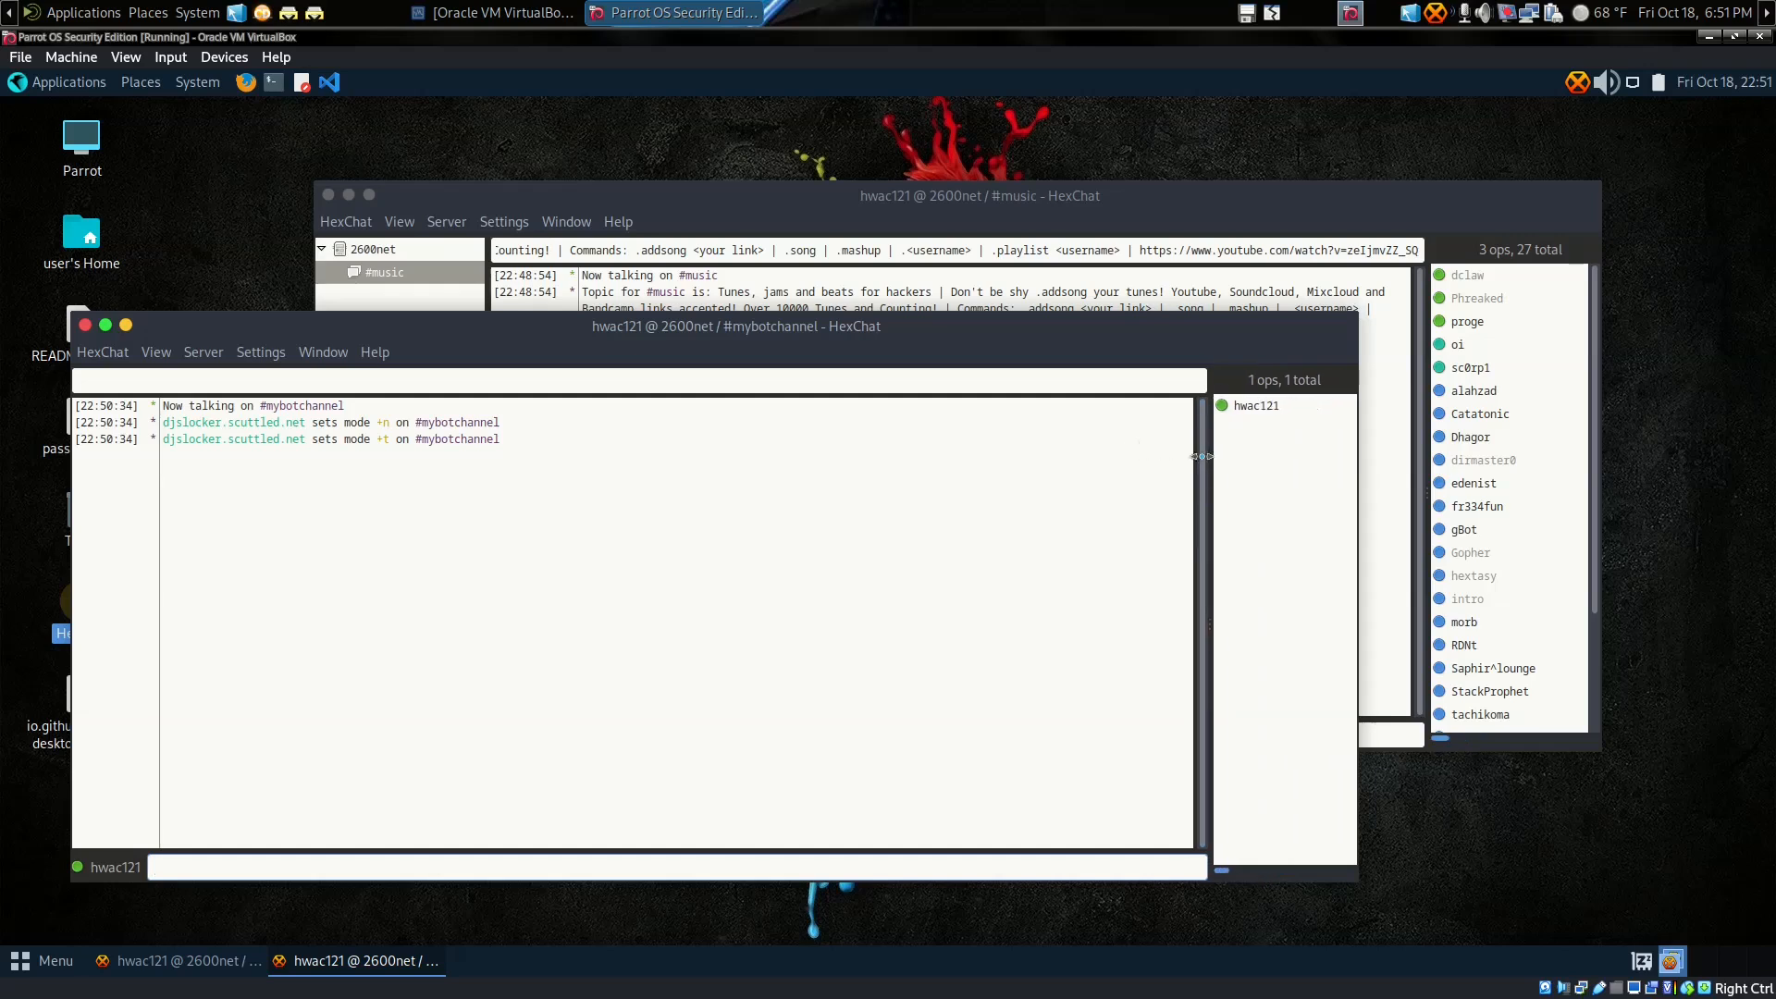
drag(1353, 314, 957, 371)
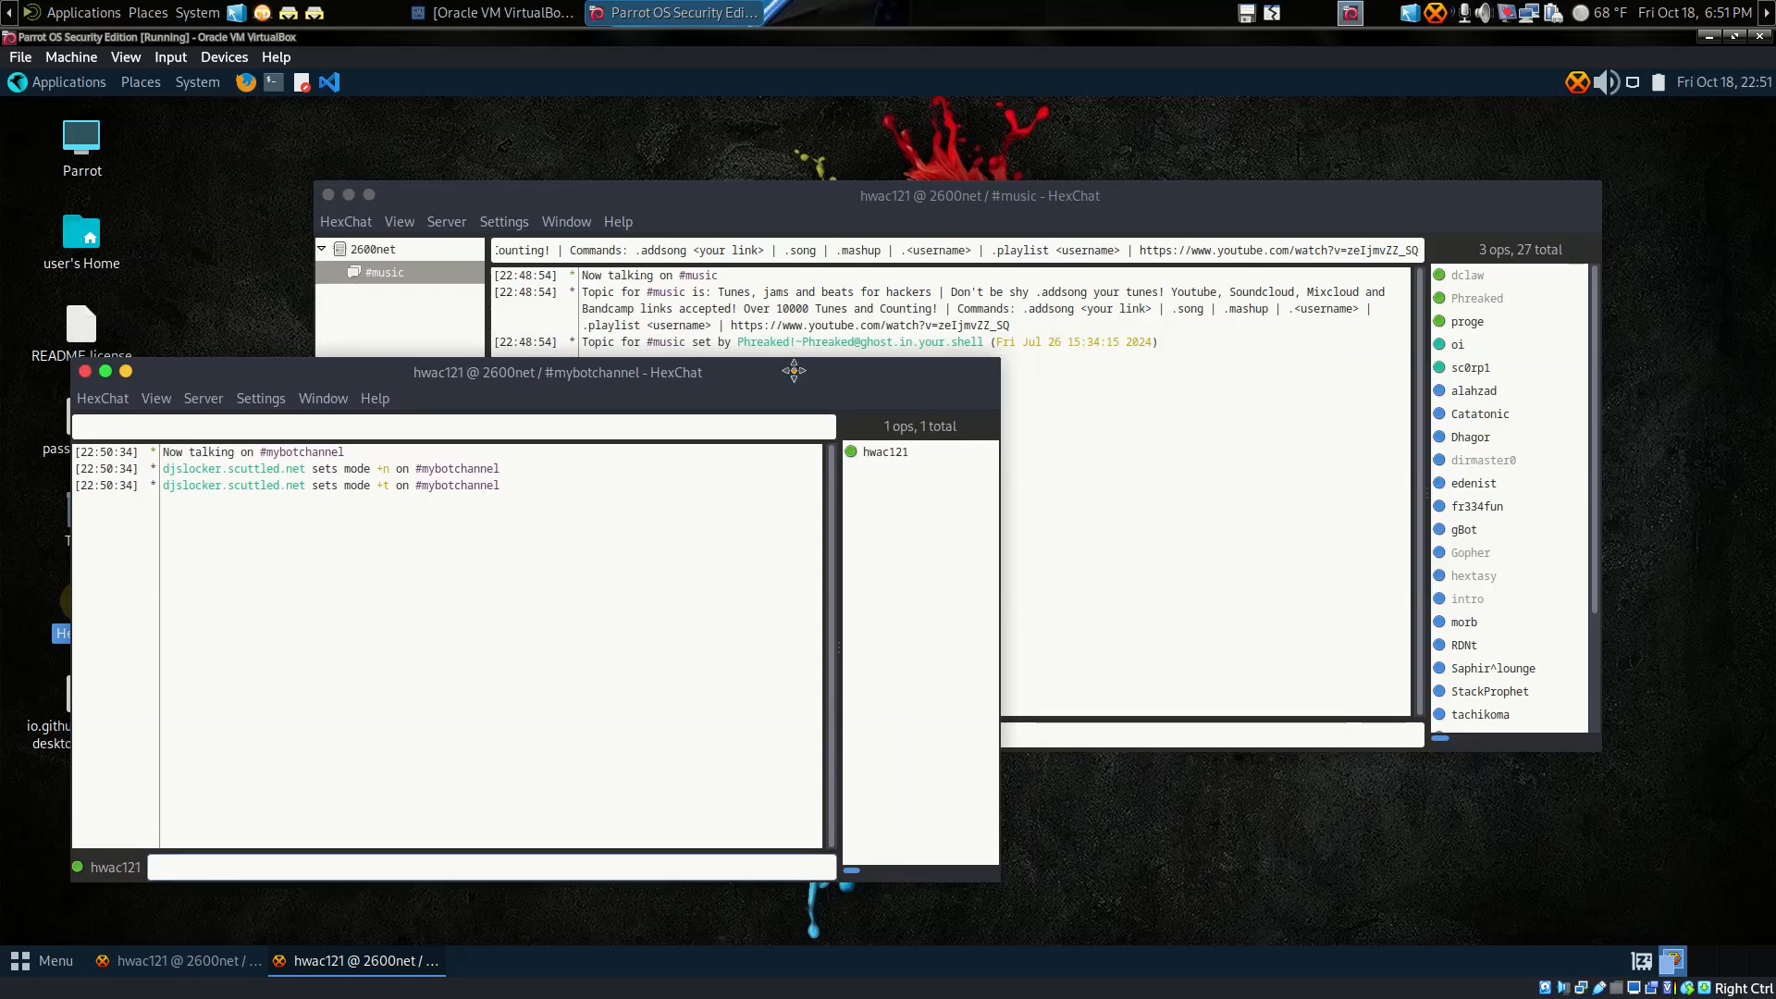
drag(794, 371, 744, 402)
Step: Detach #music into its own window, minimize the main 2600net window, and arrange #music
right_click(384, 276)
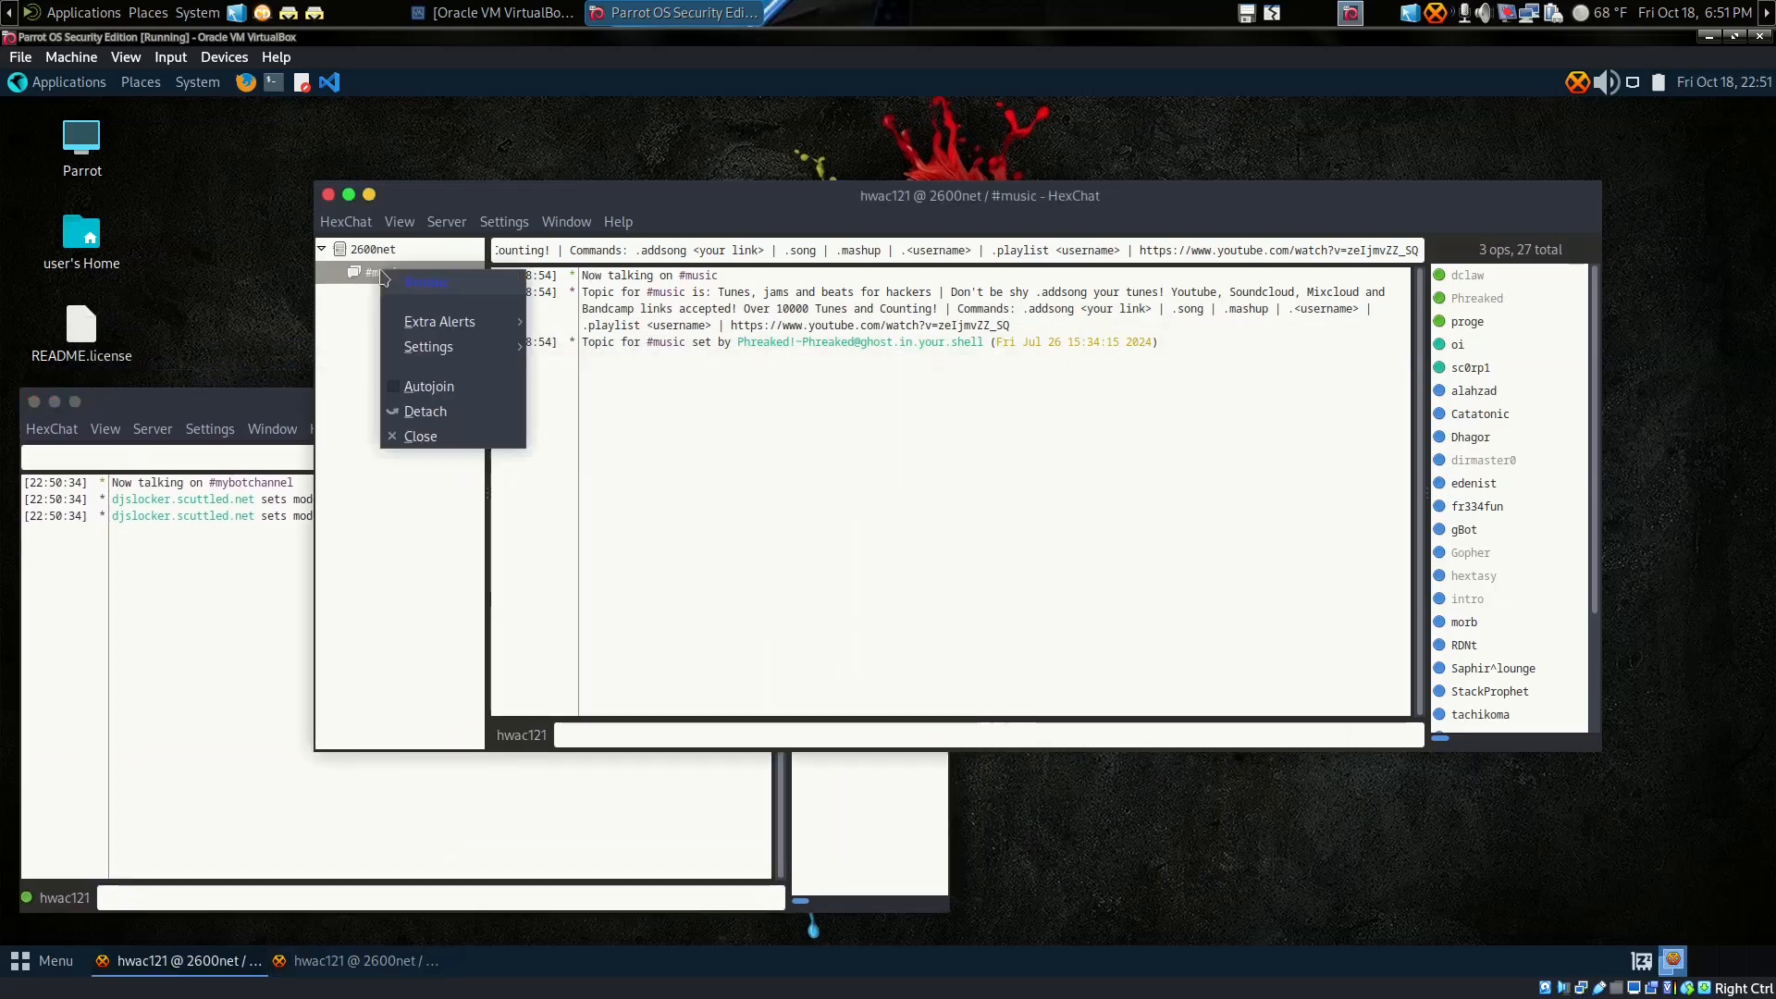
click(427, 410)
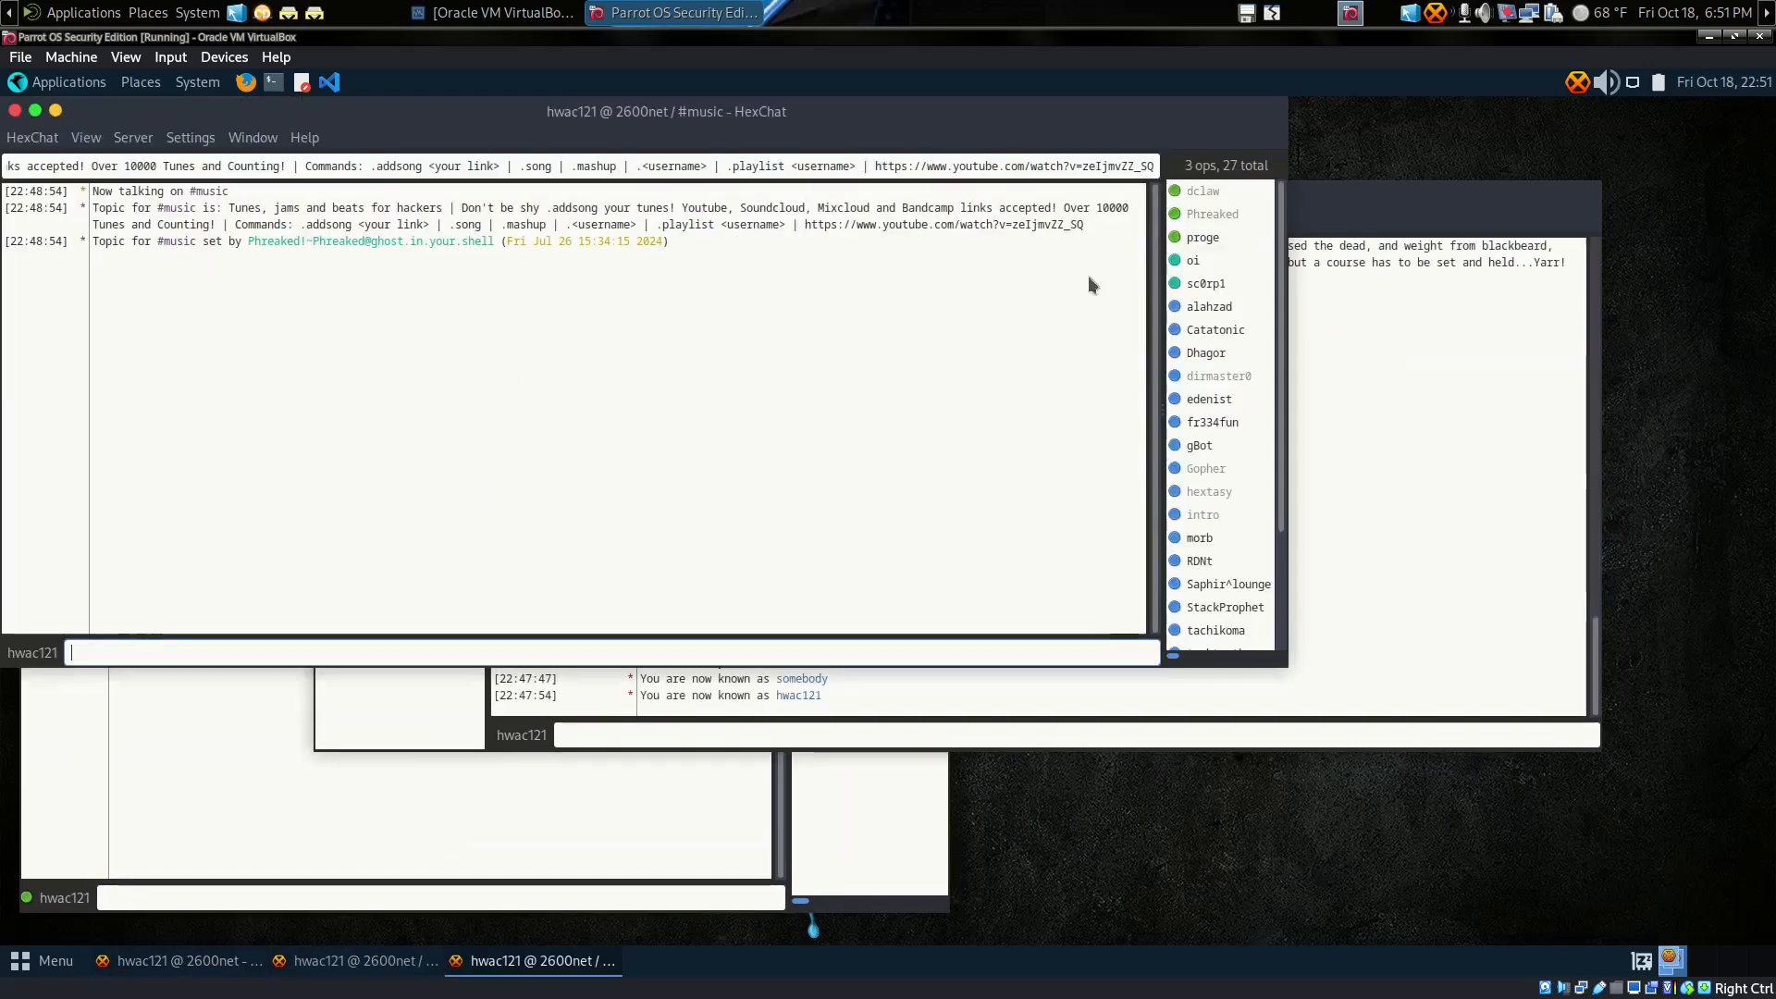
click(1358, 204)
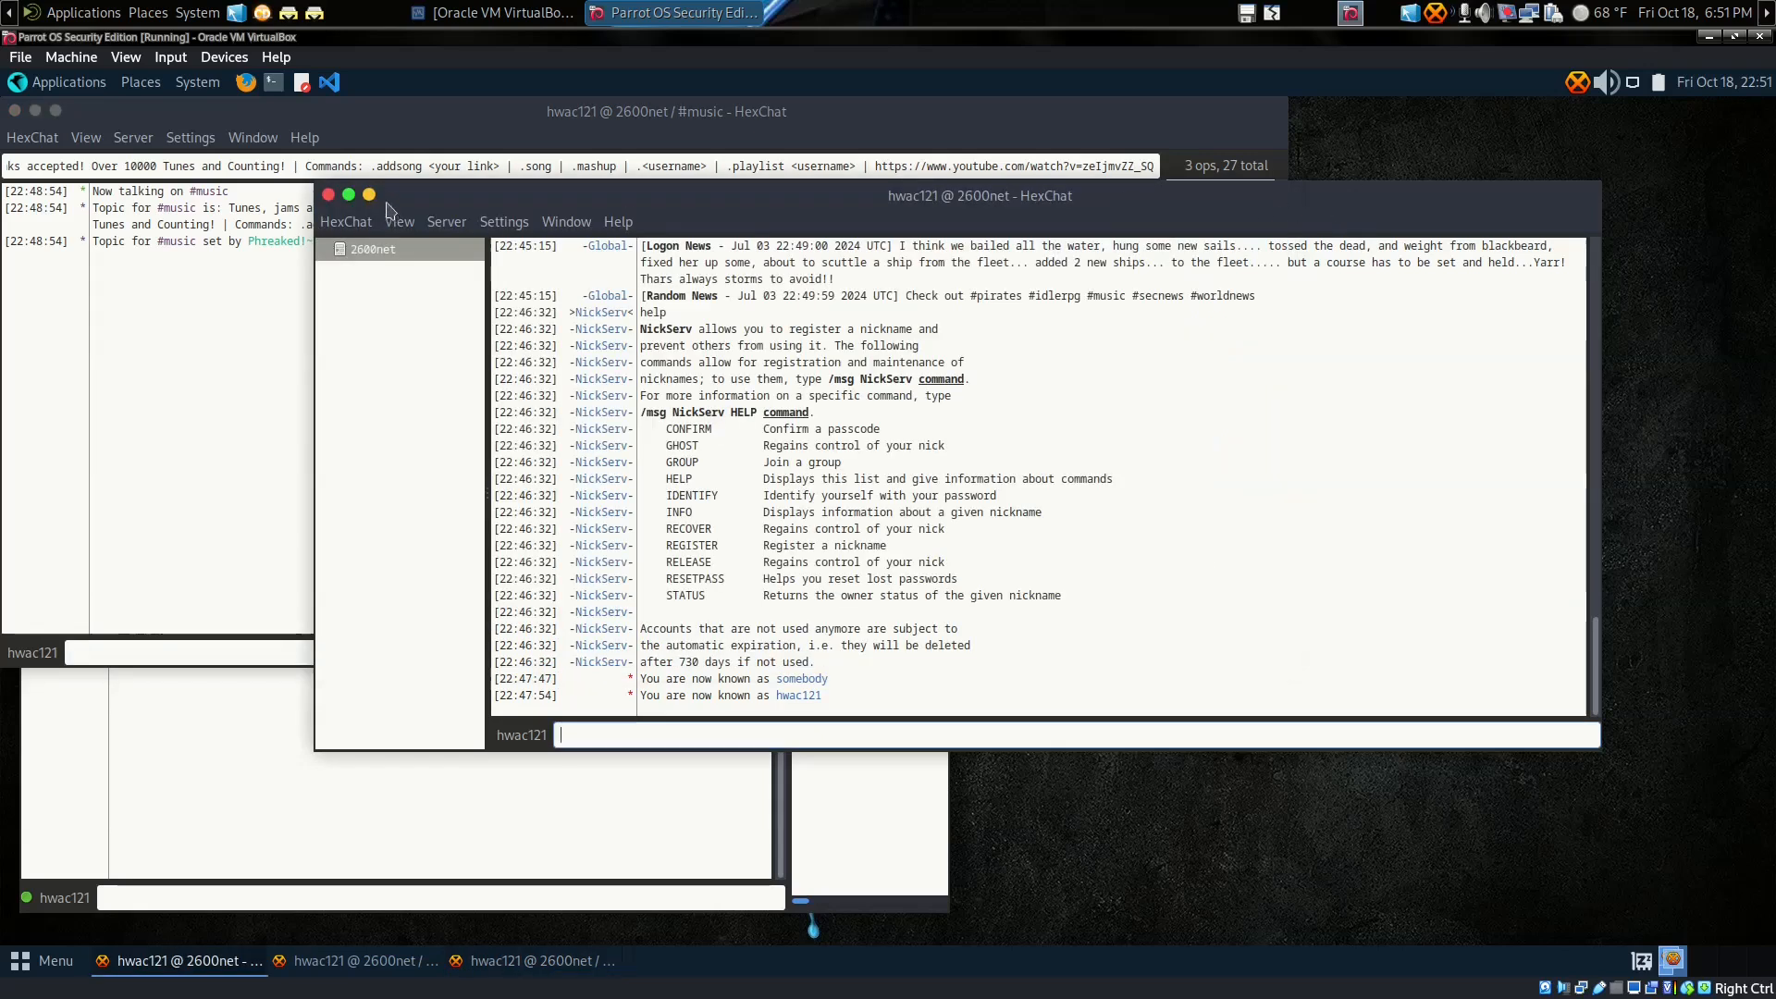
click(369, 194)
drag(393, 114, 811, 161)
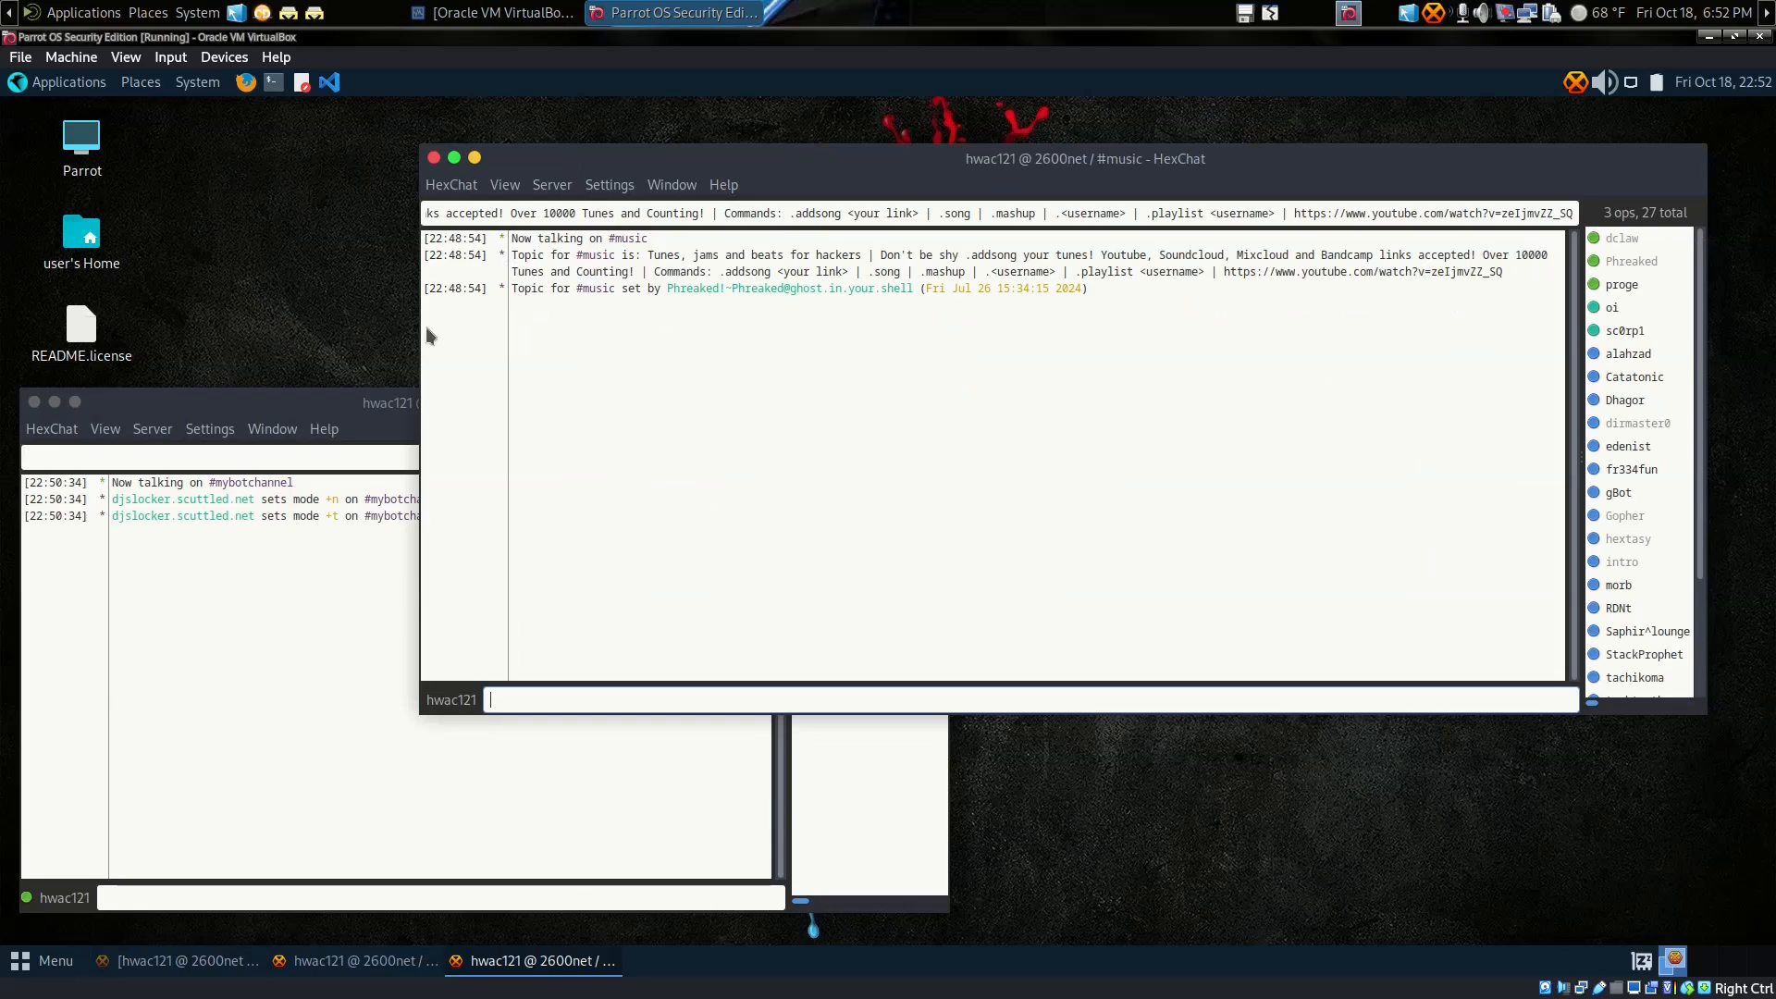
drag(421, 145, 688, 172)
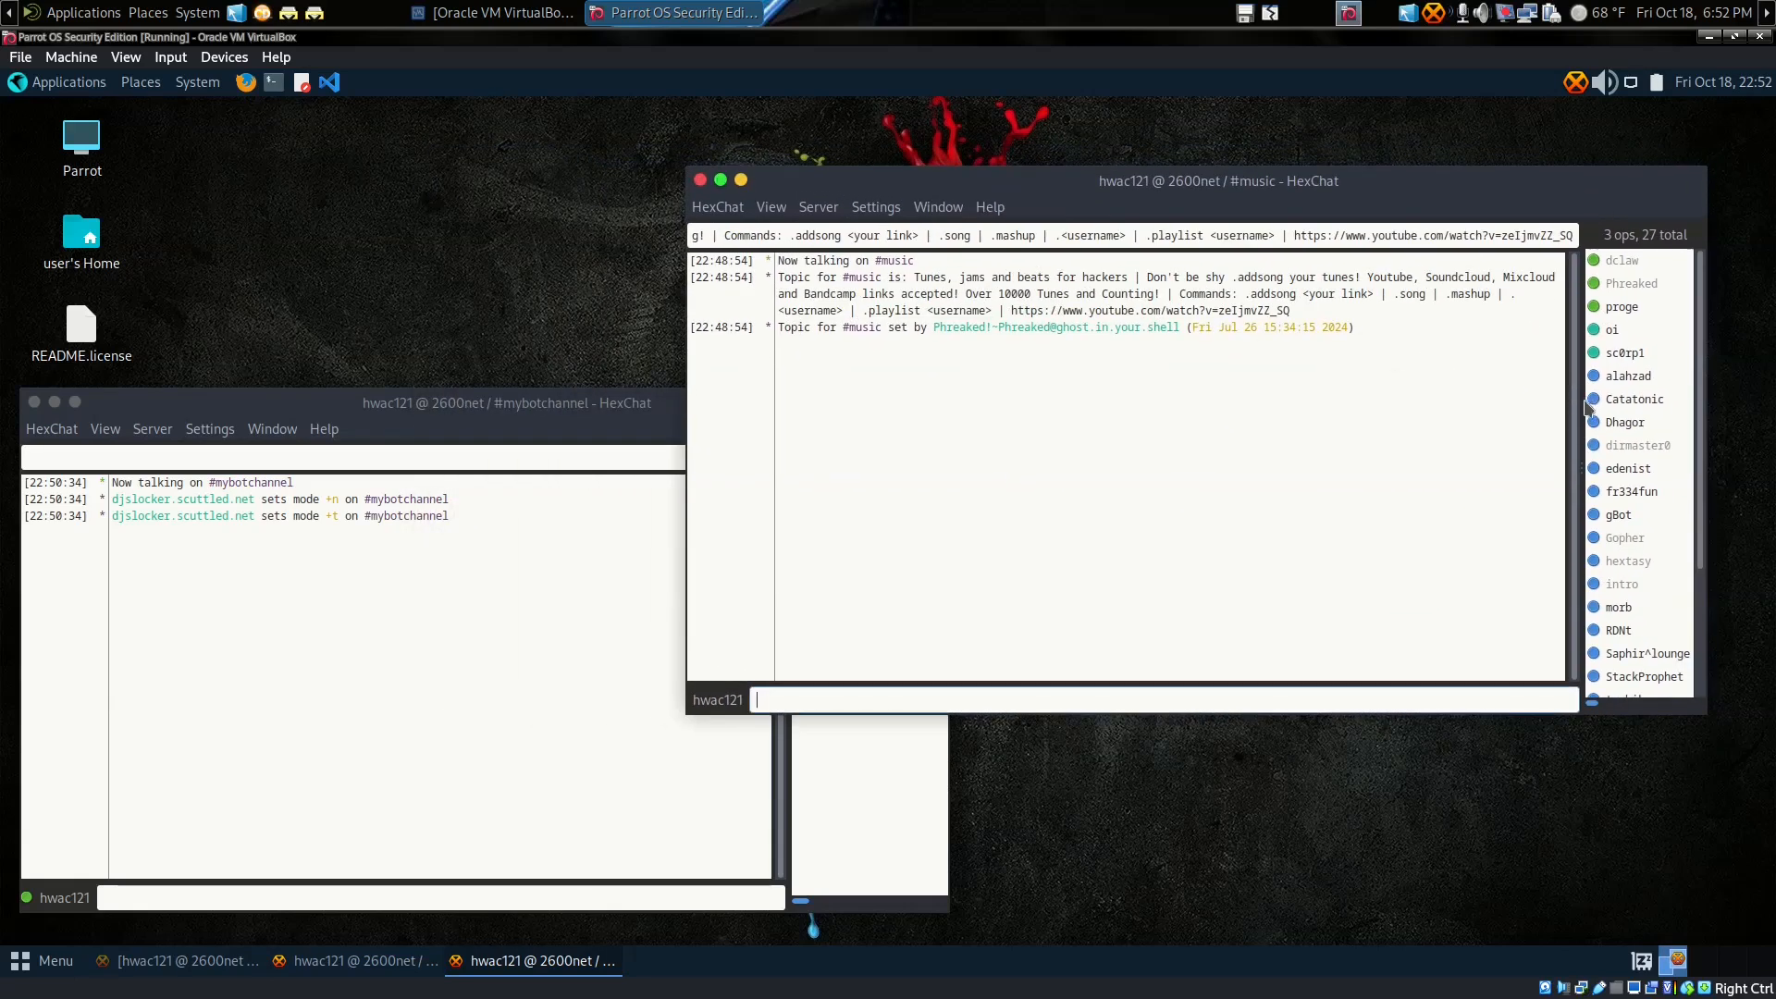
drag(1587, 407, 1533, 407)
drag(1092, 188, 1152, 126)
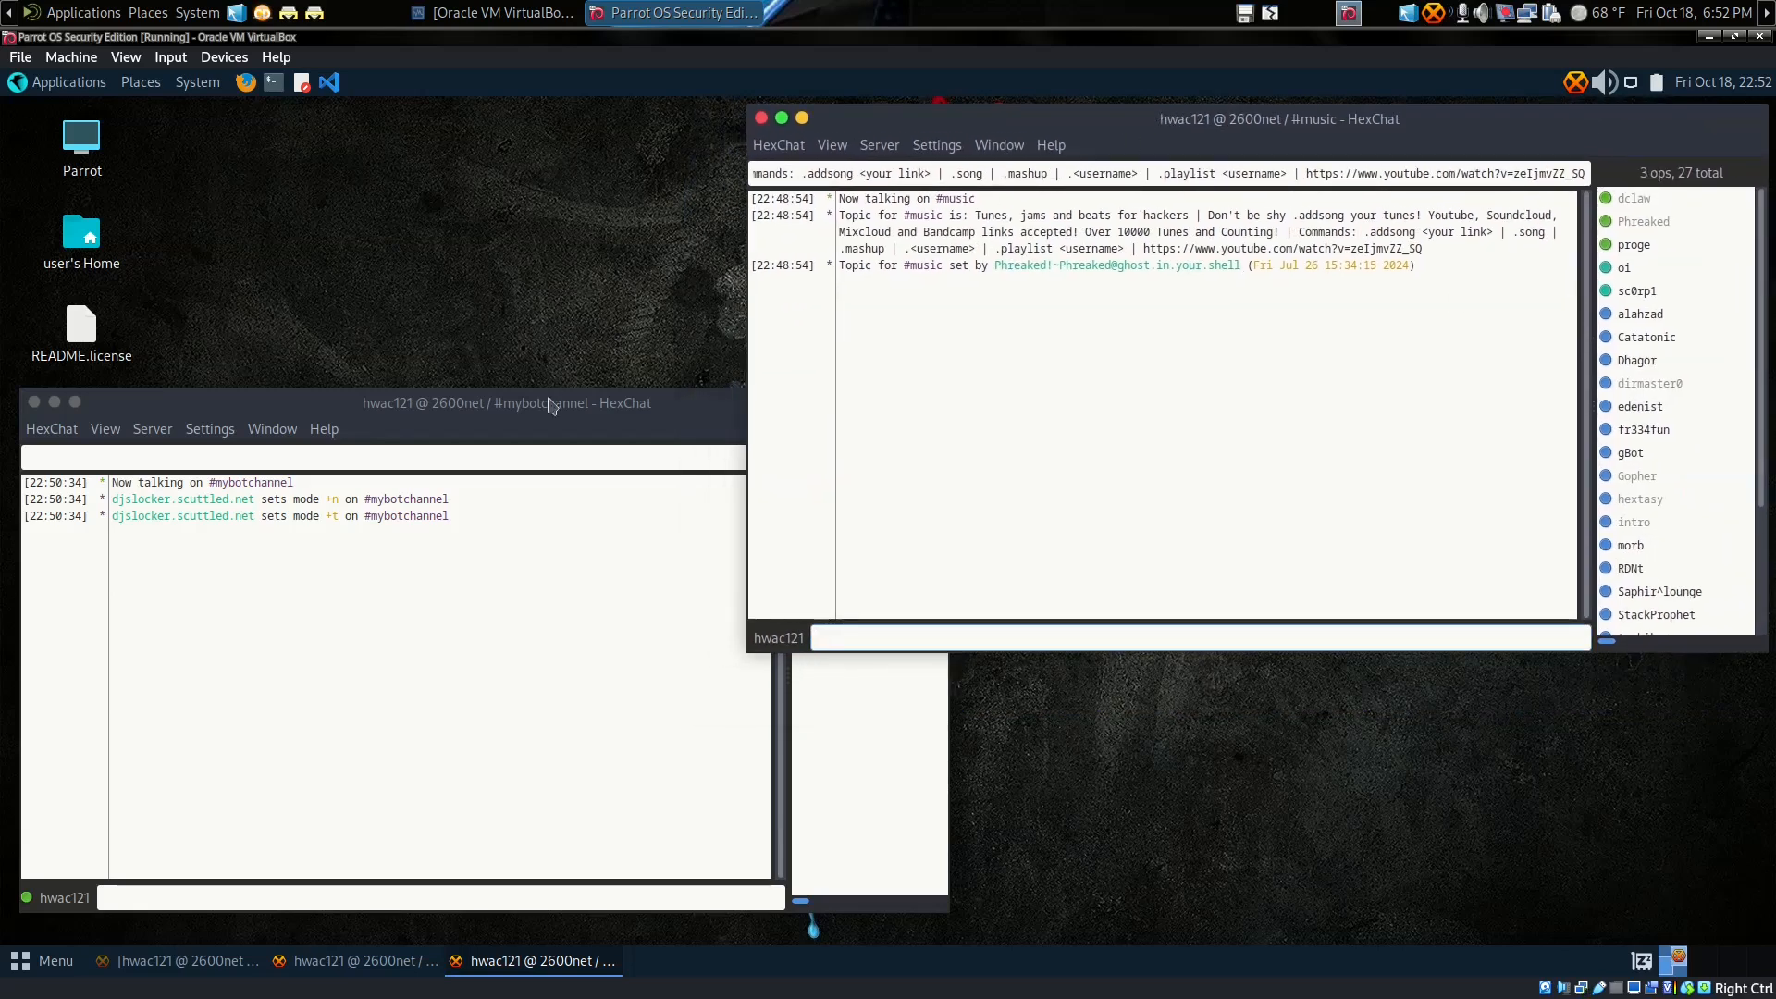
Step: Close the detached #music and #mybotchannel windows
drag(545, 410, 602, 383)
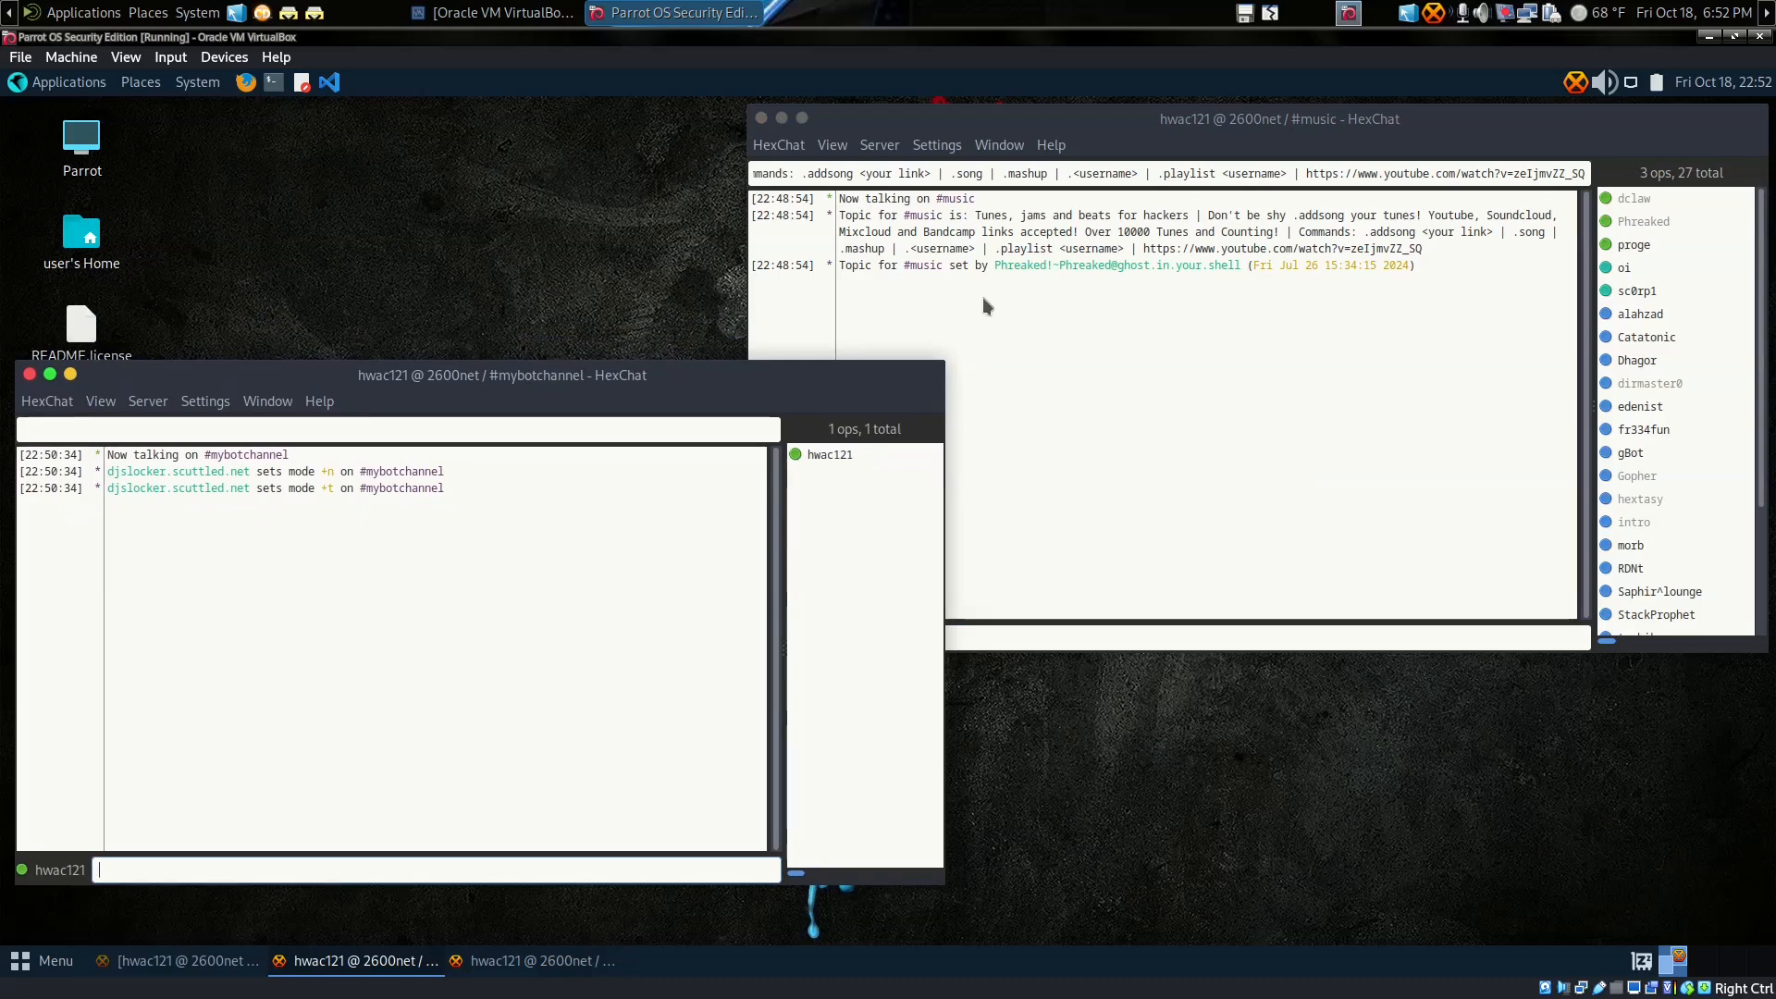
click(760, 117)
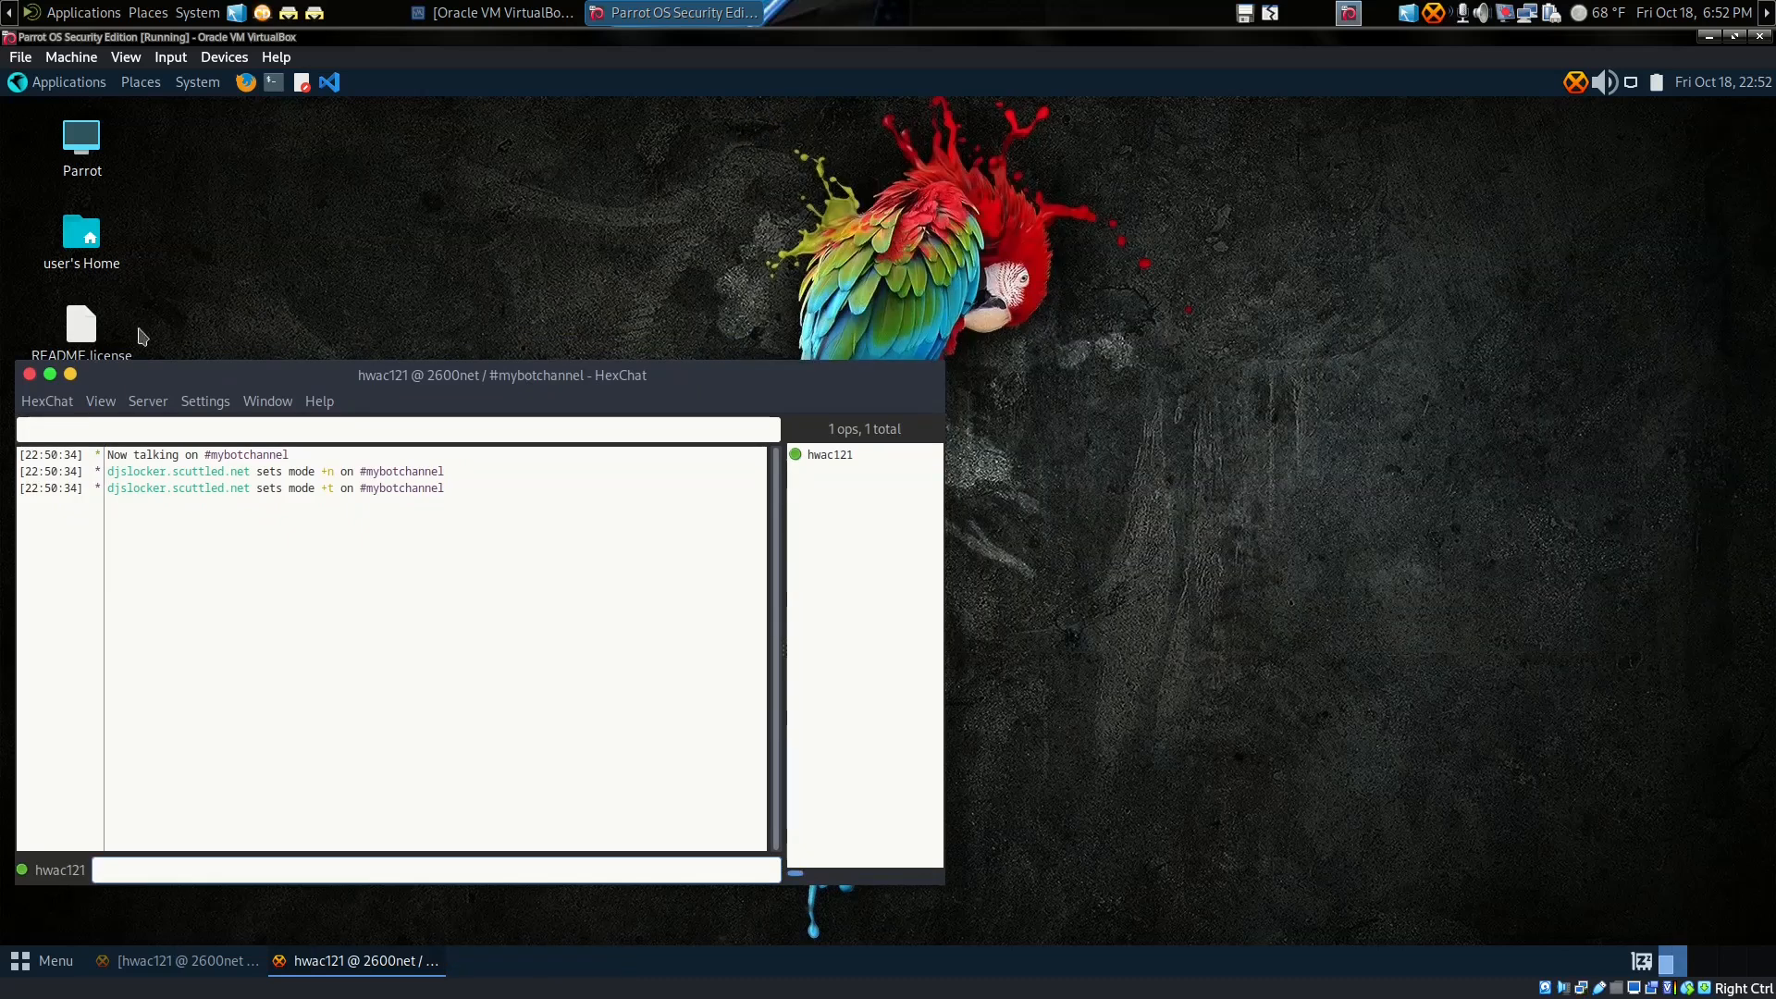
click(28, 373)
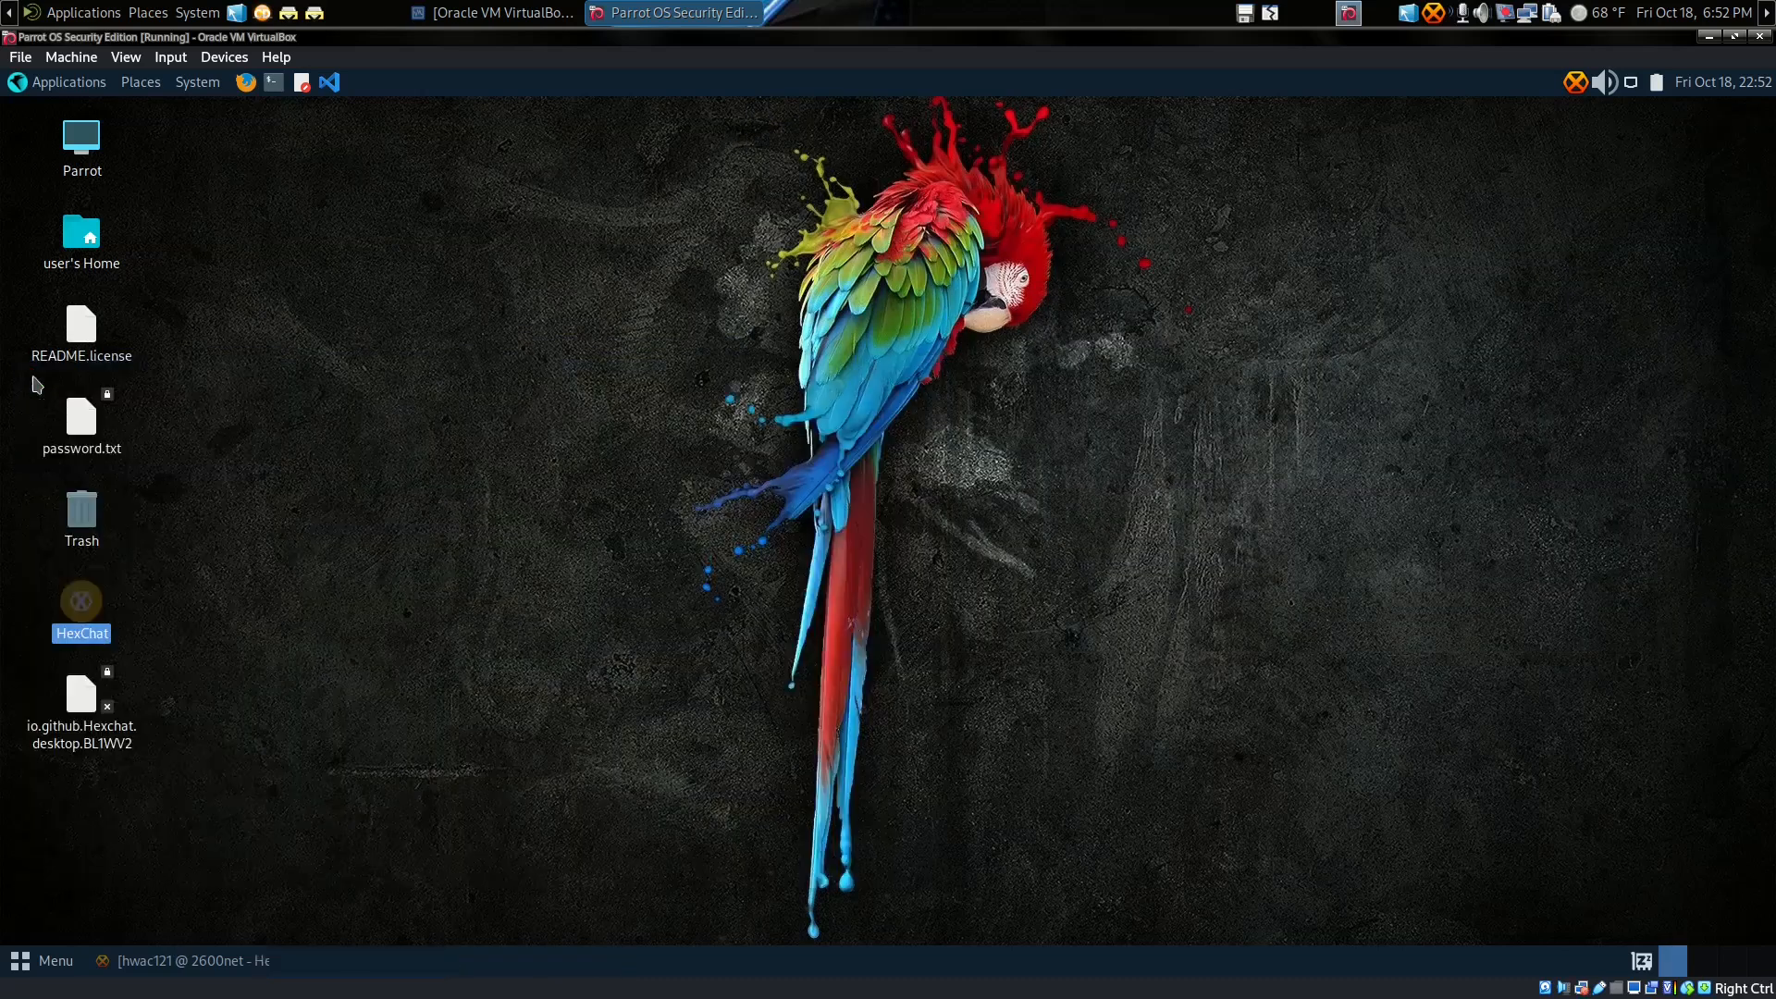
Step: Restore the 2600net window, join #mychan, then leave it with /part
click(233, 962)
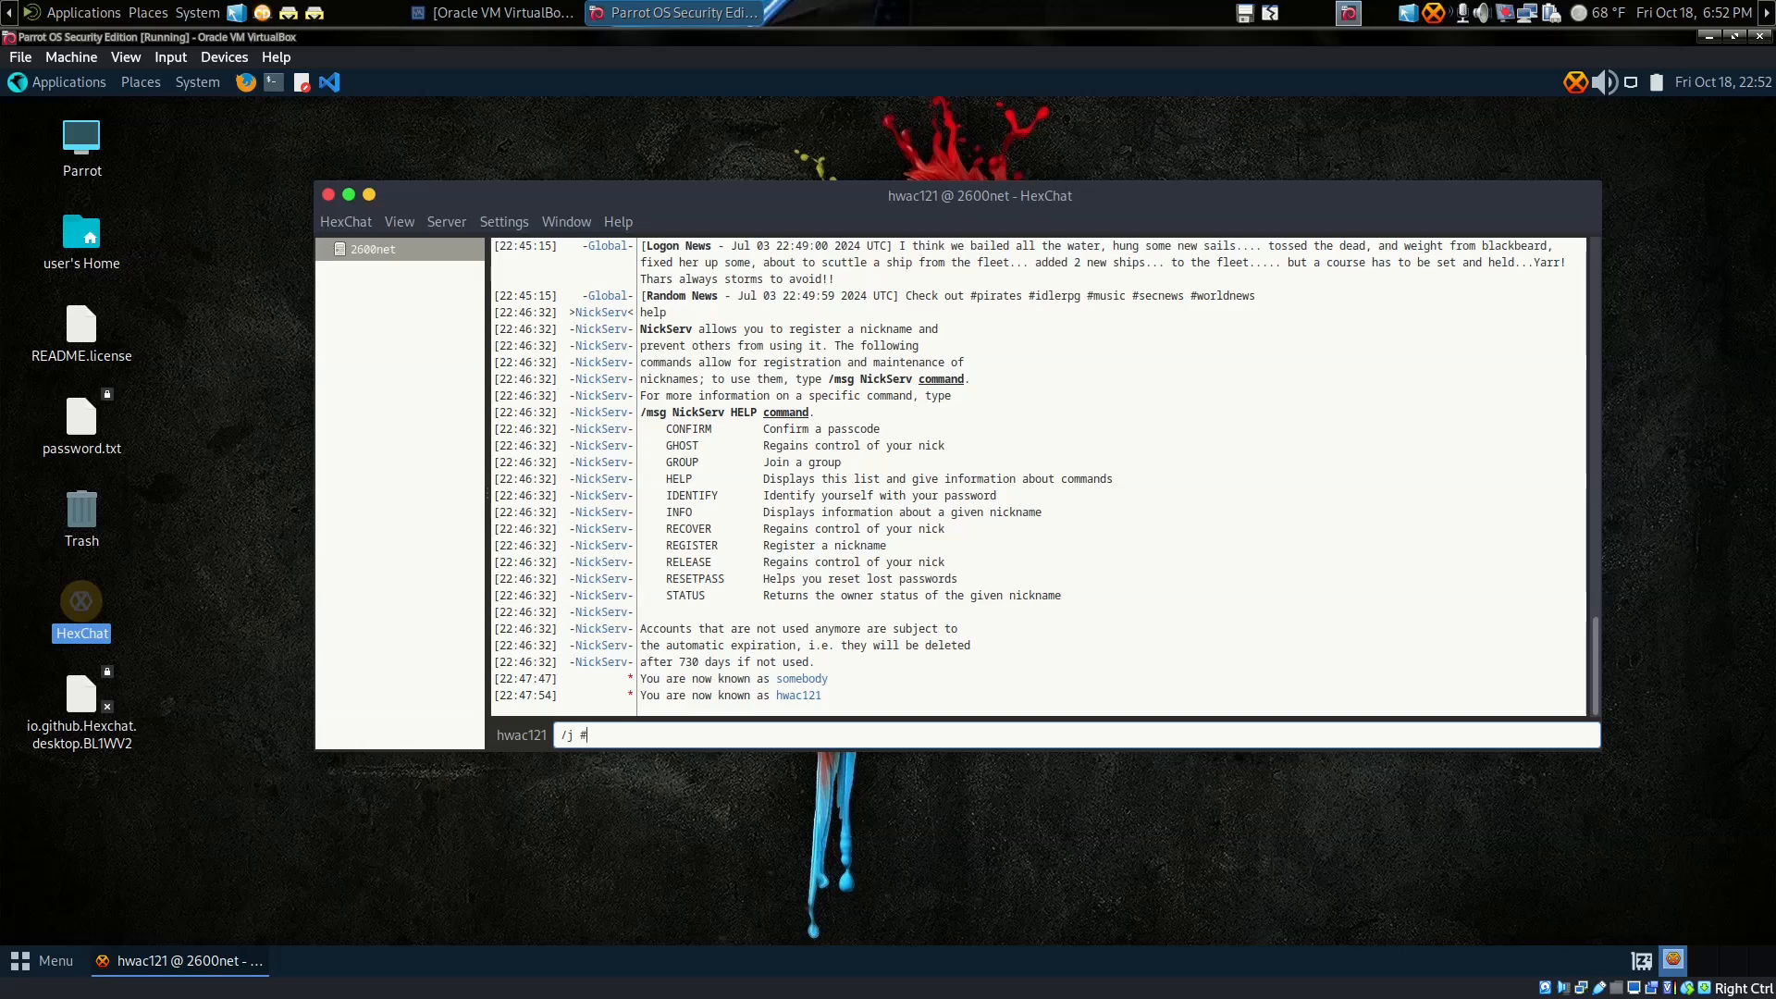
text(mychan)
key(Return)
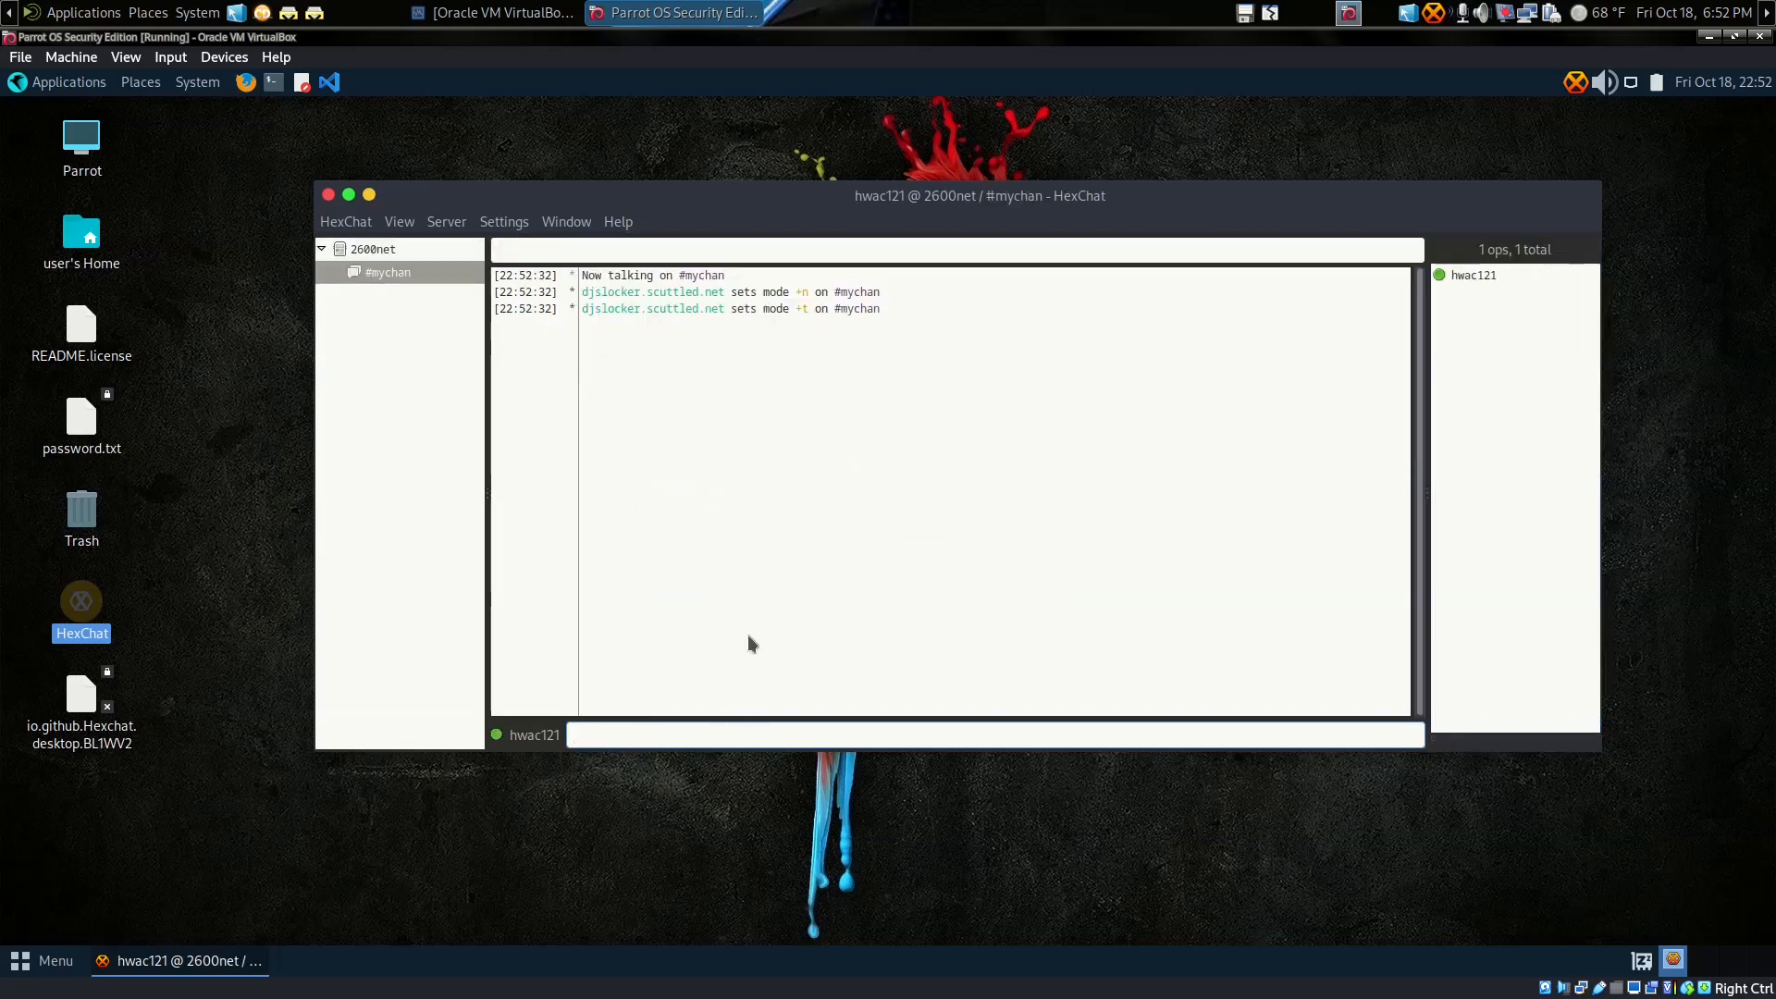
text(/part)
key(Return)
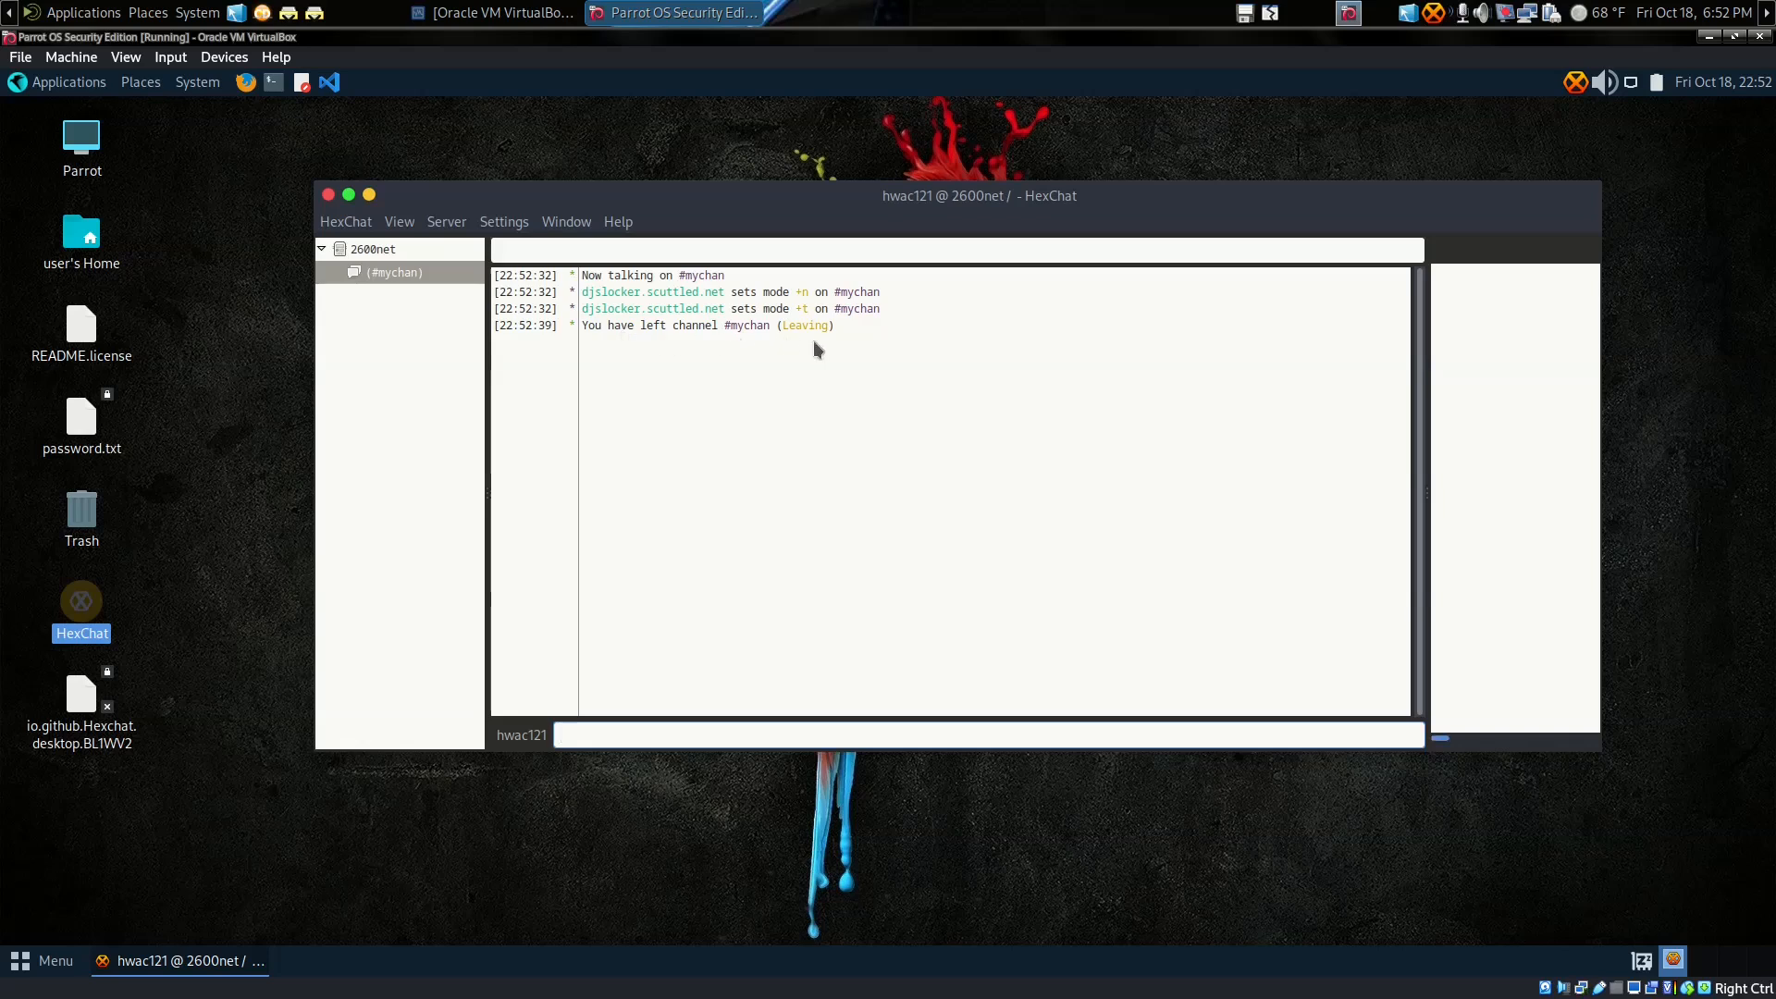
Step: Switch to the server tab and back to #mychan, then dismiss its channel menu
click(374, 248)
click(376, 273)
right_click(378, 281)
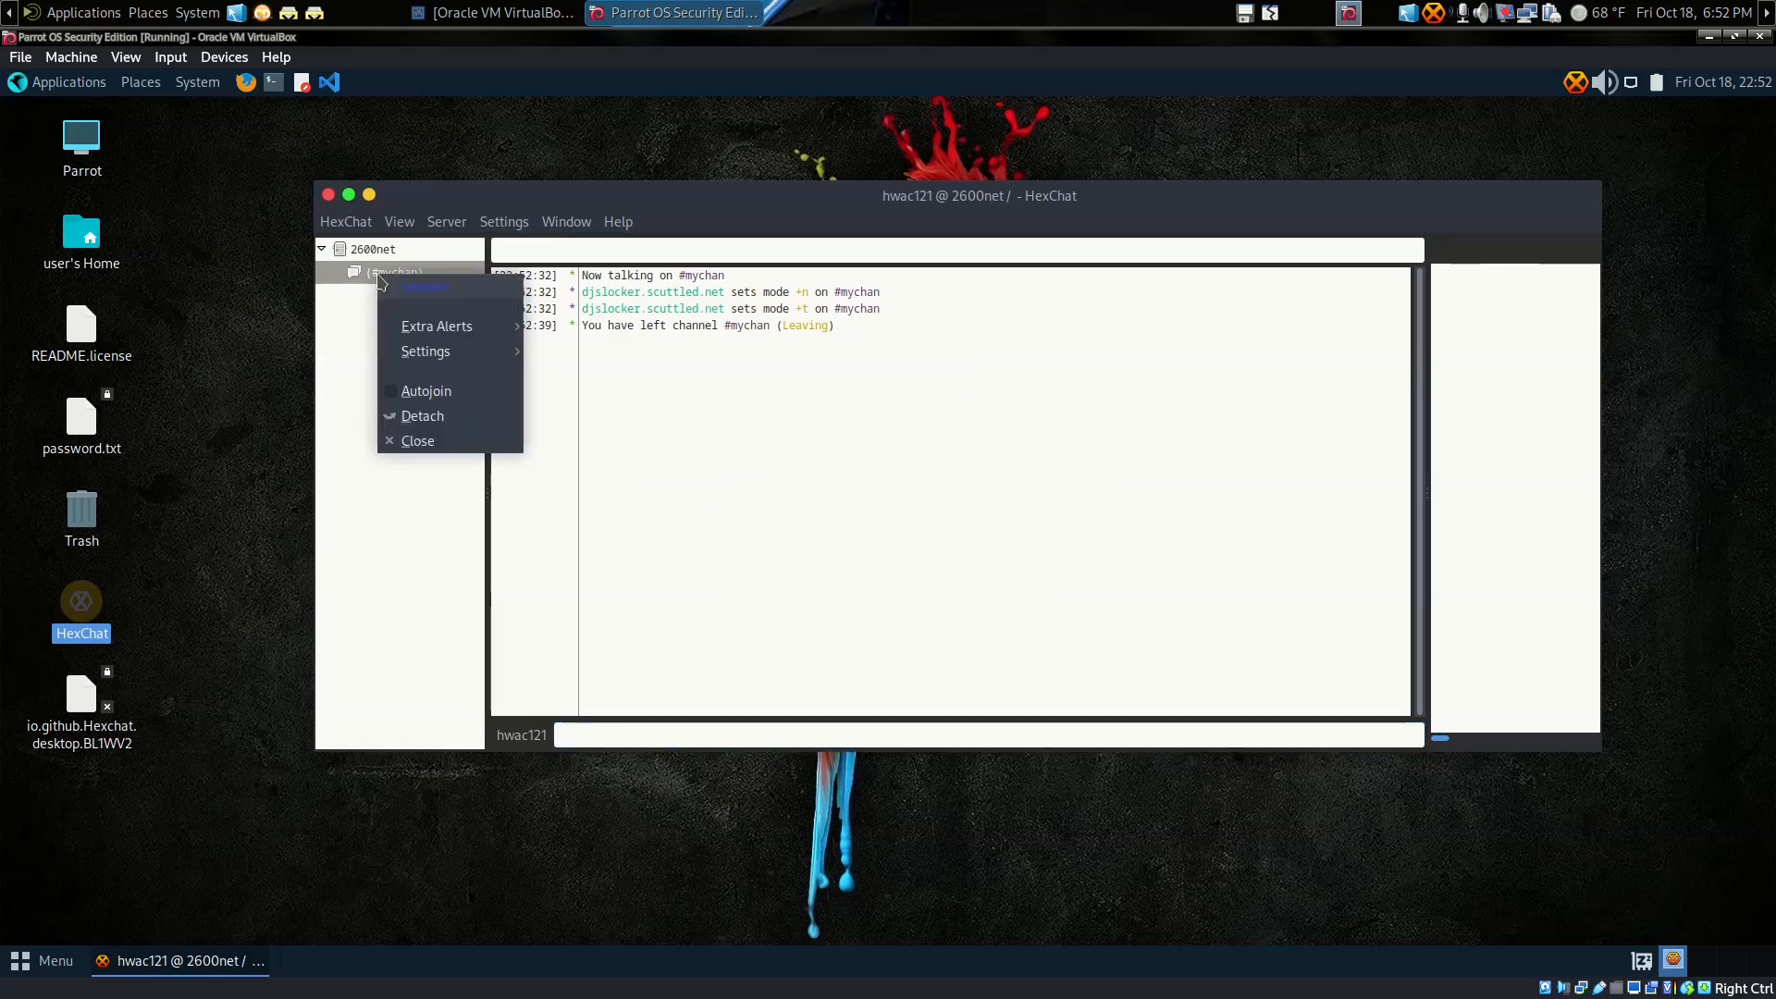
click(344, 340)
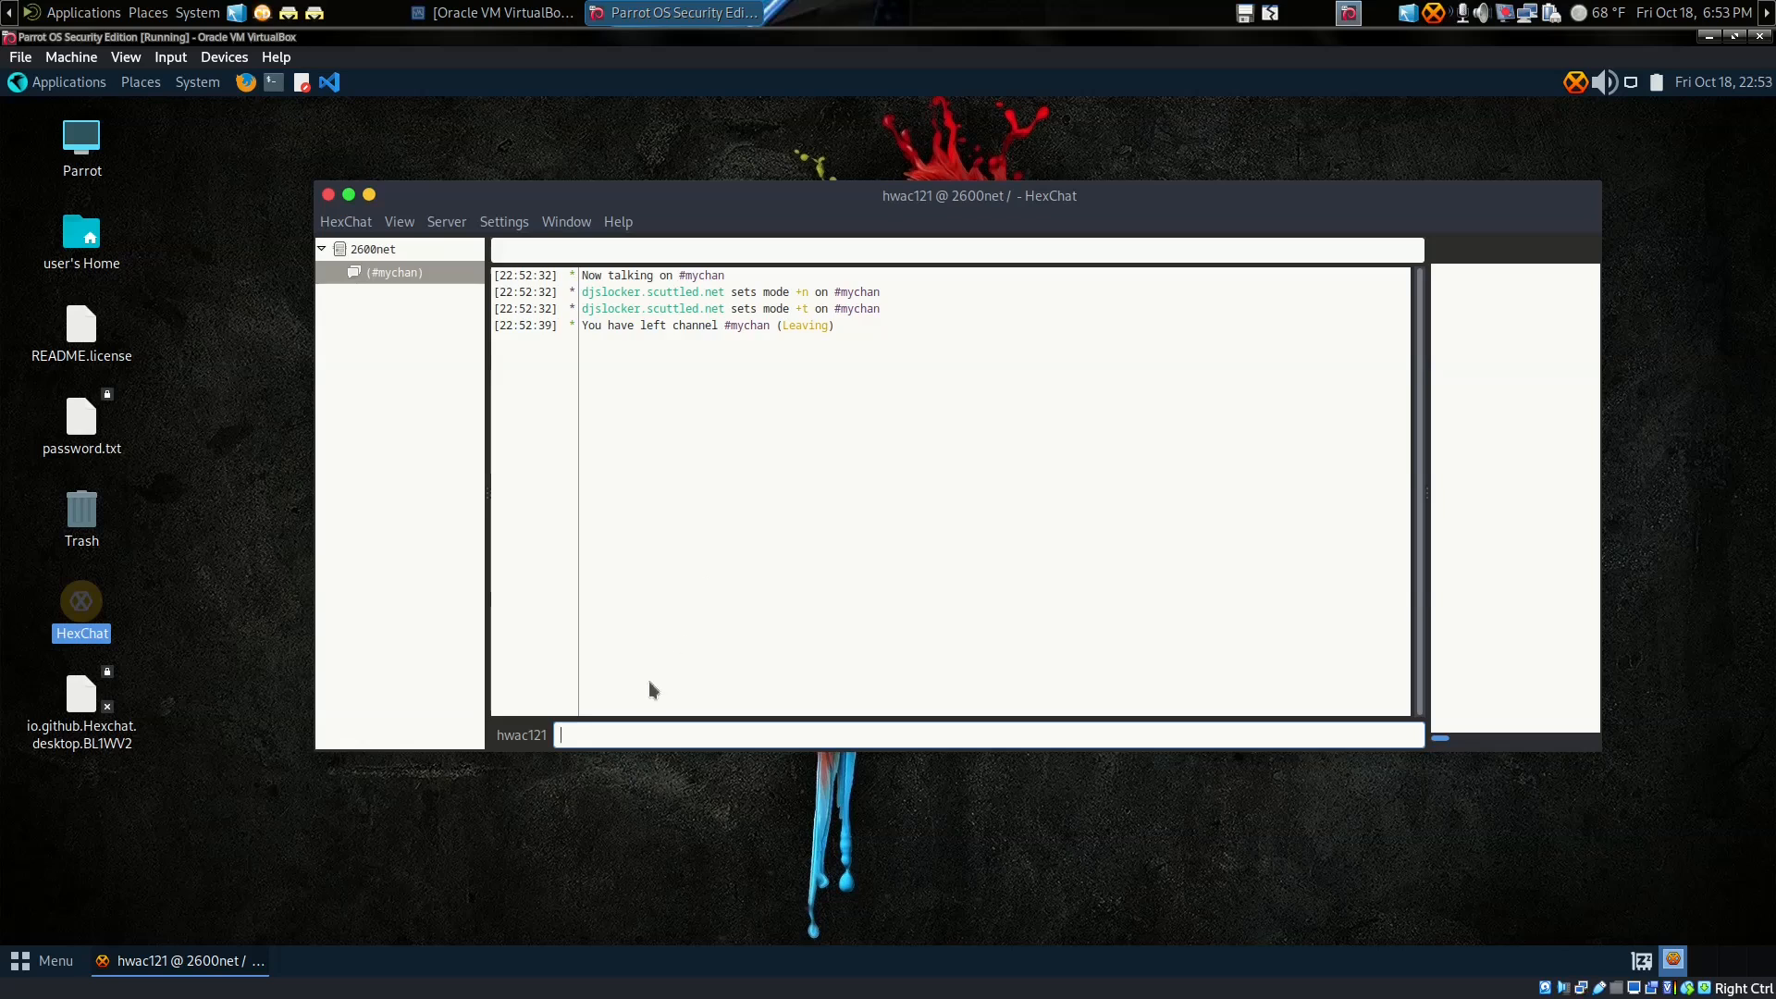
Step: Dismiss the message input's context menu and open Settings > Dialog Buttons
right_click(604, 735)
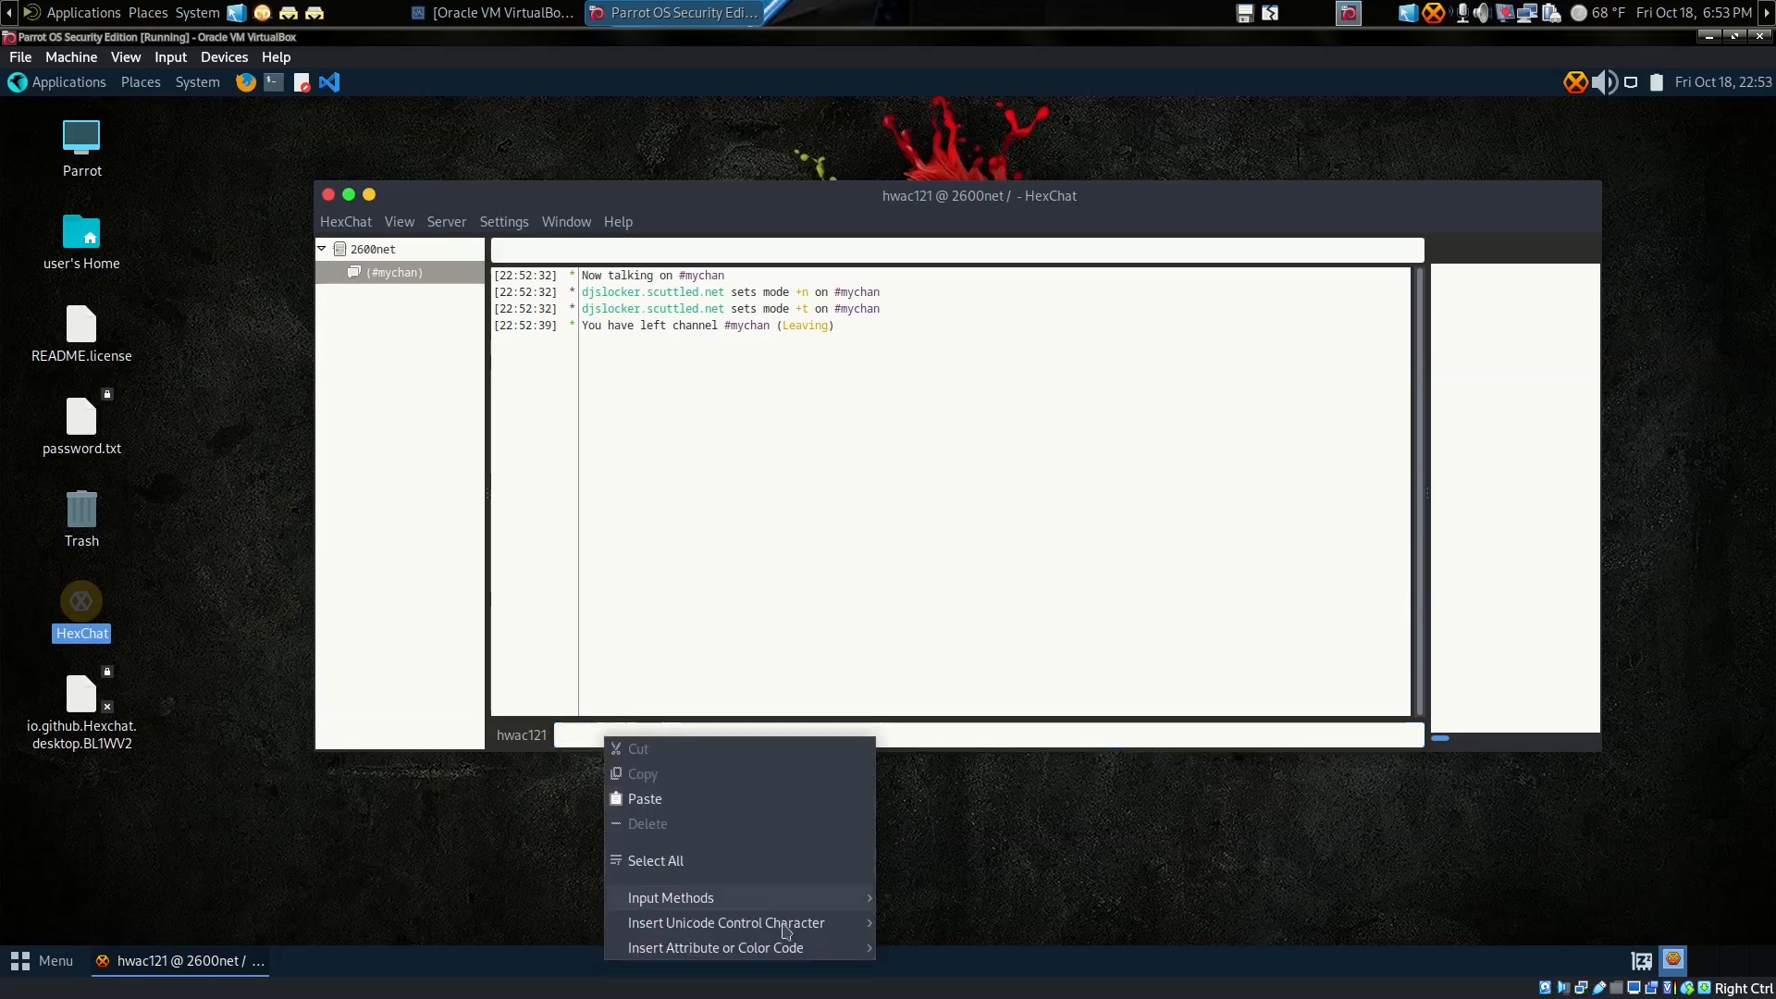
mouse_move(784, 955)
mouse_move(935, 945)
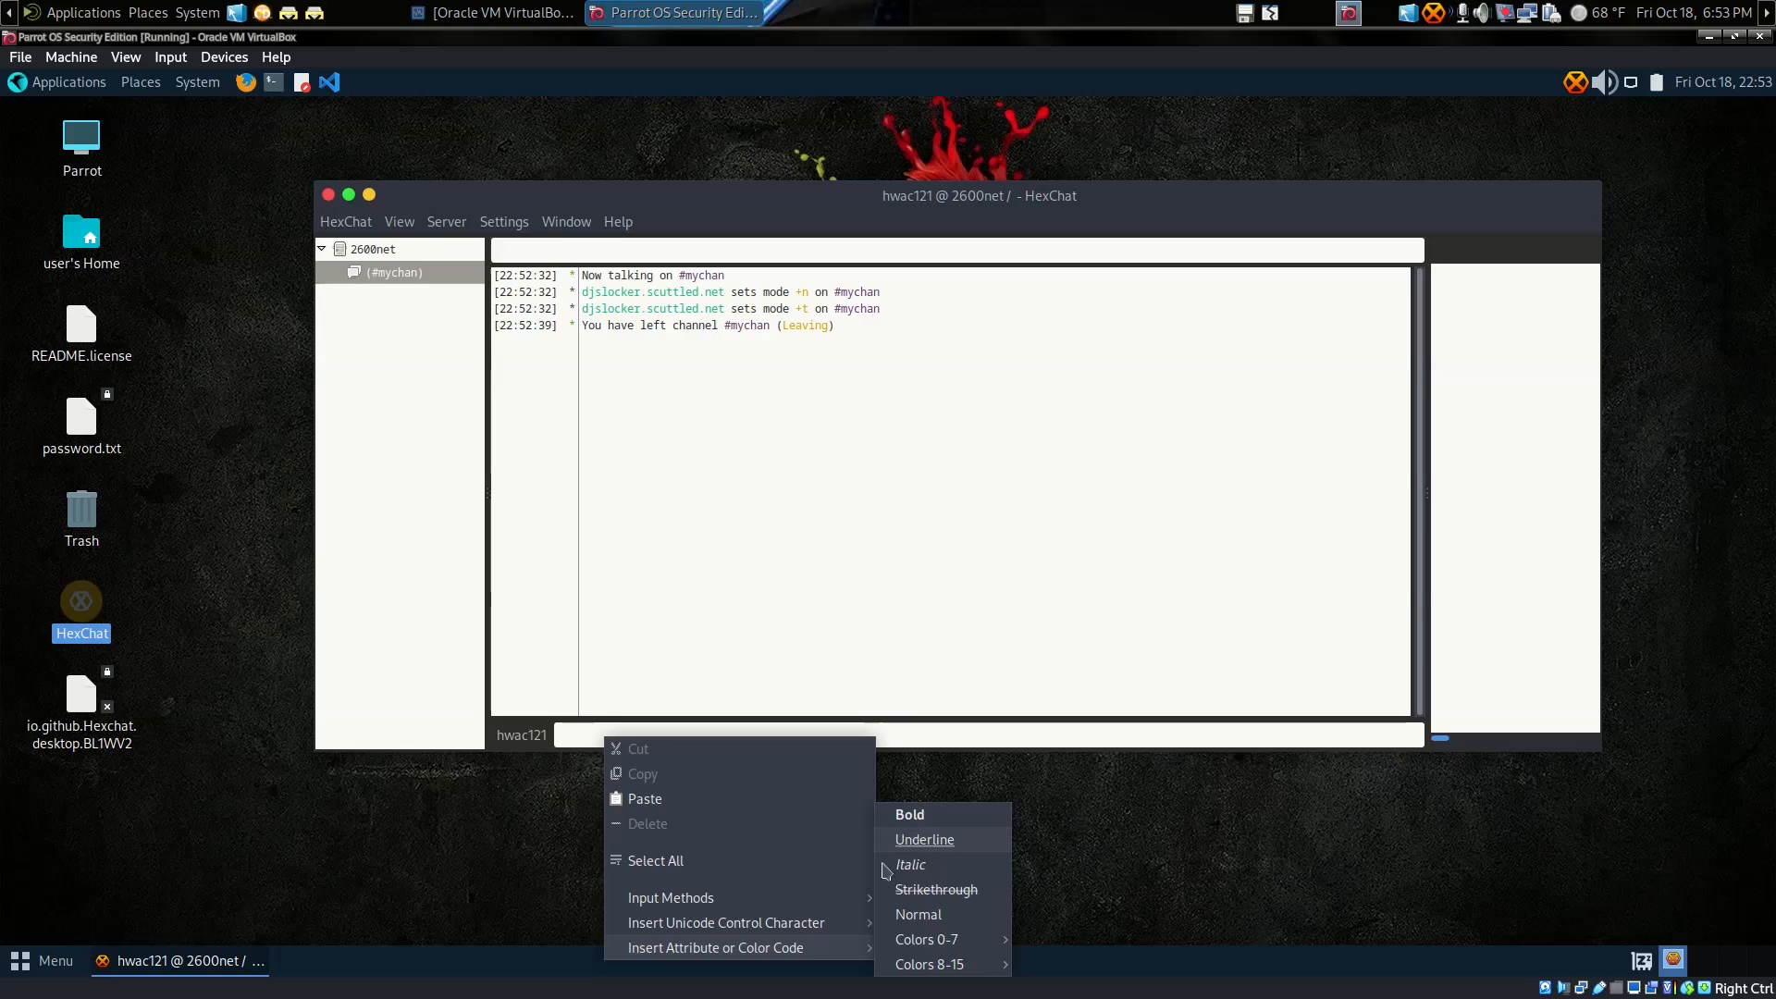
mouse_move(801, 925)
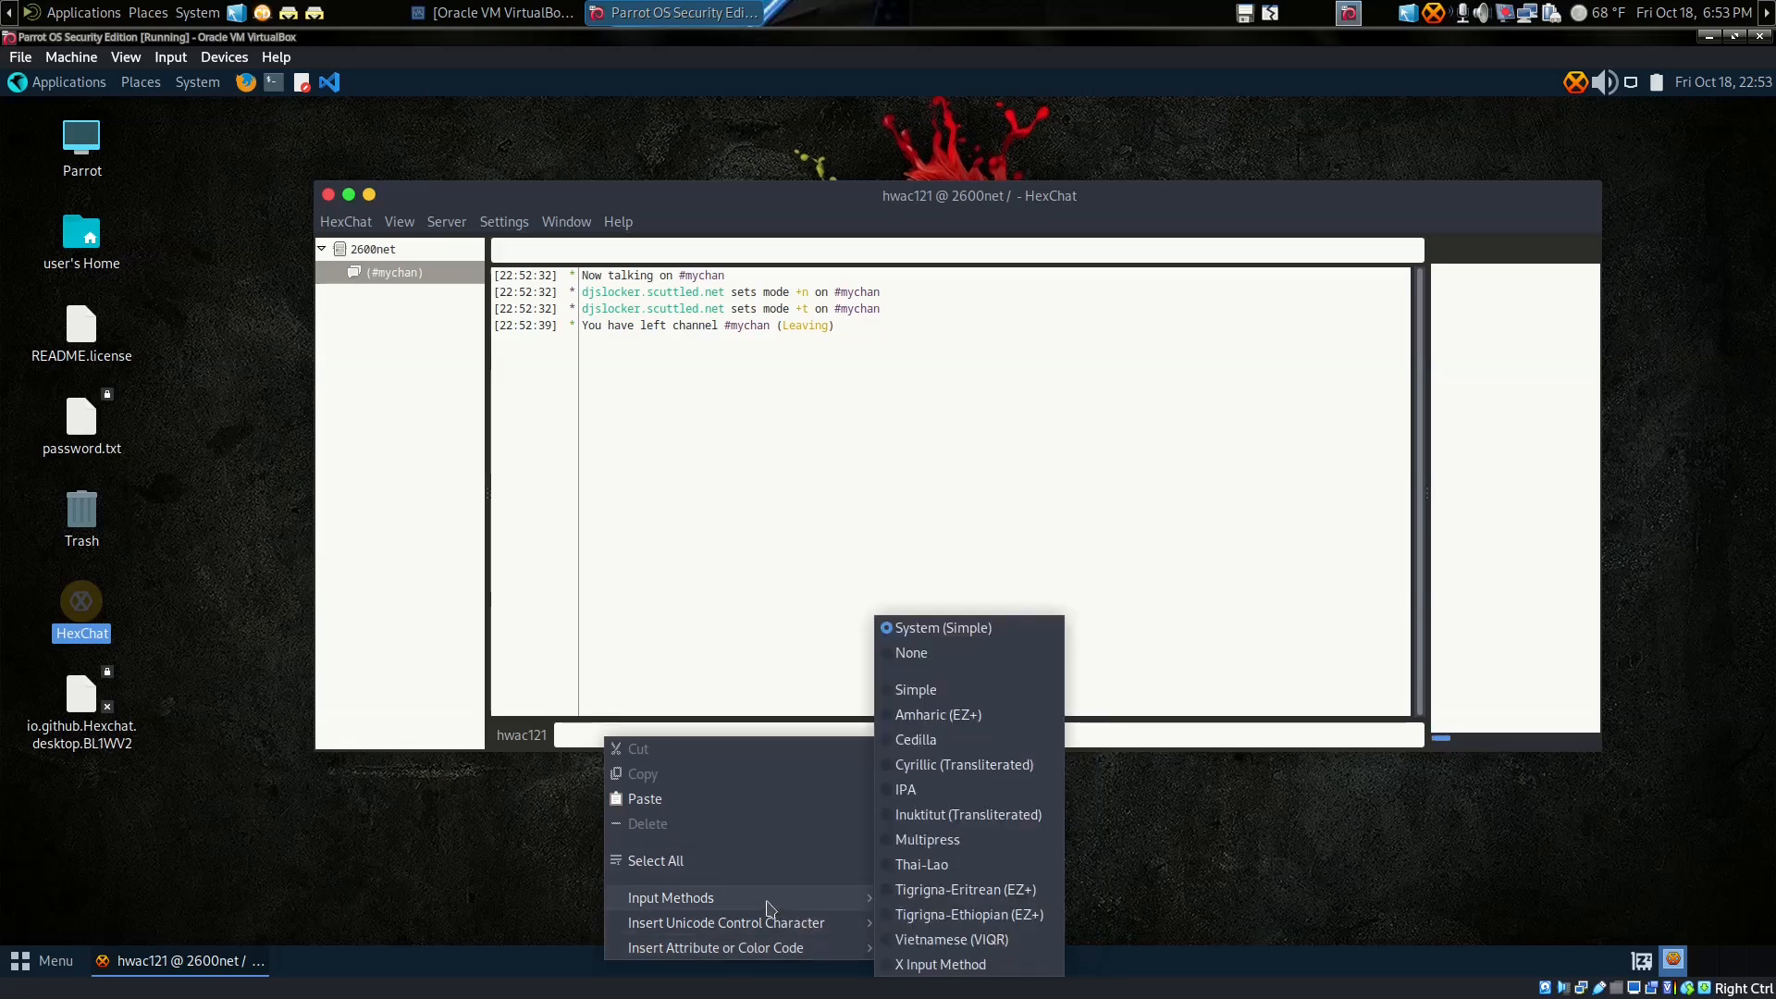
click(730, 677)
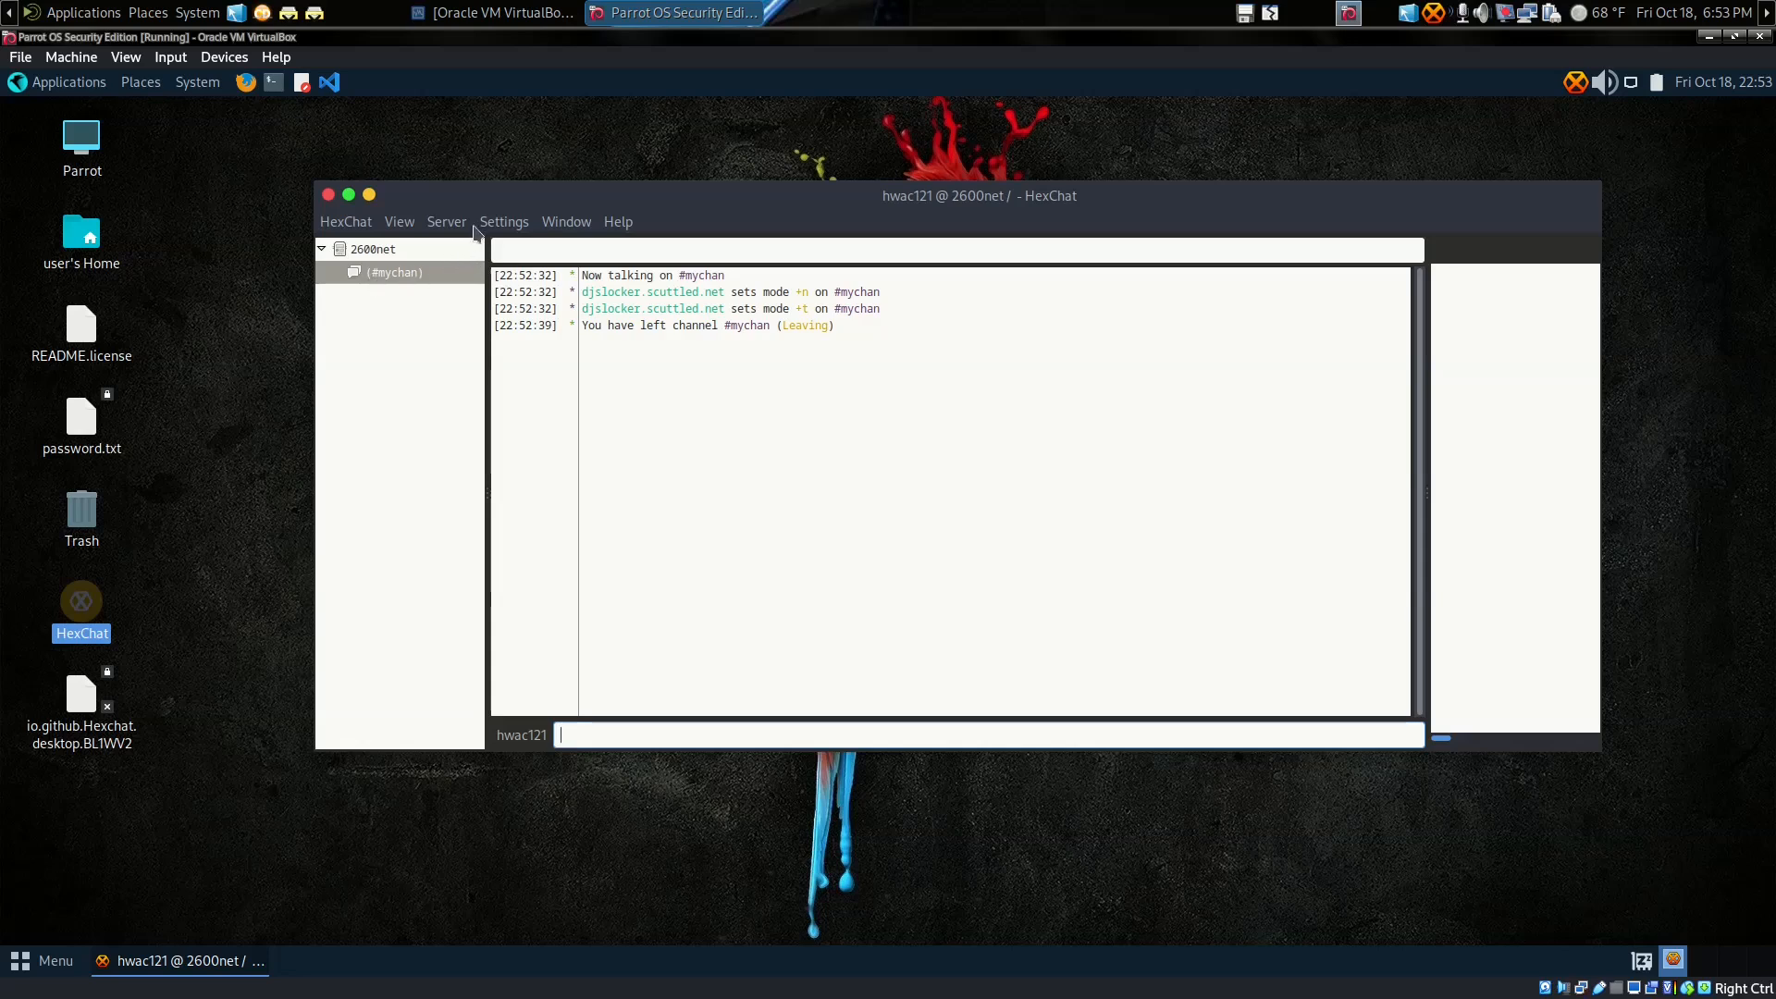
click(506, 223)
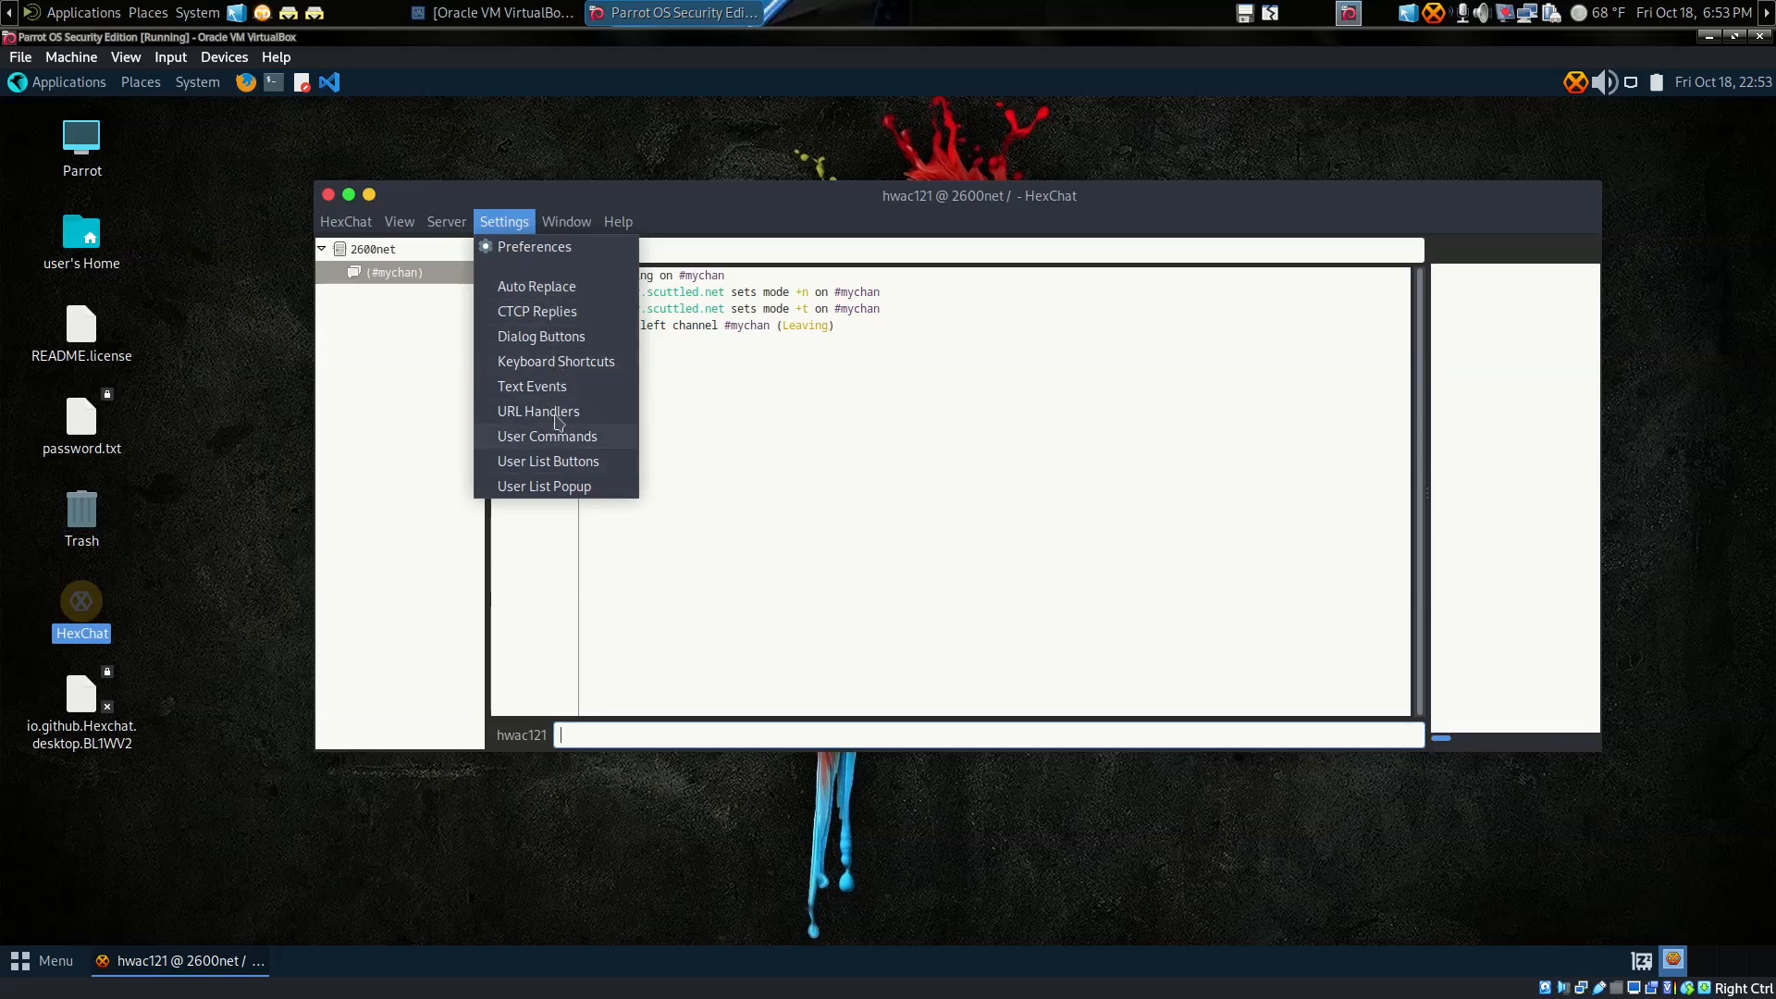
click(564, 341)
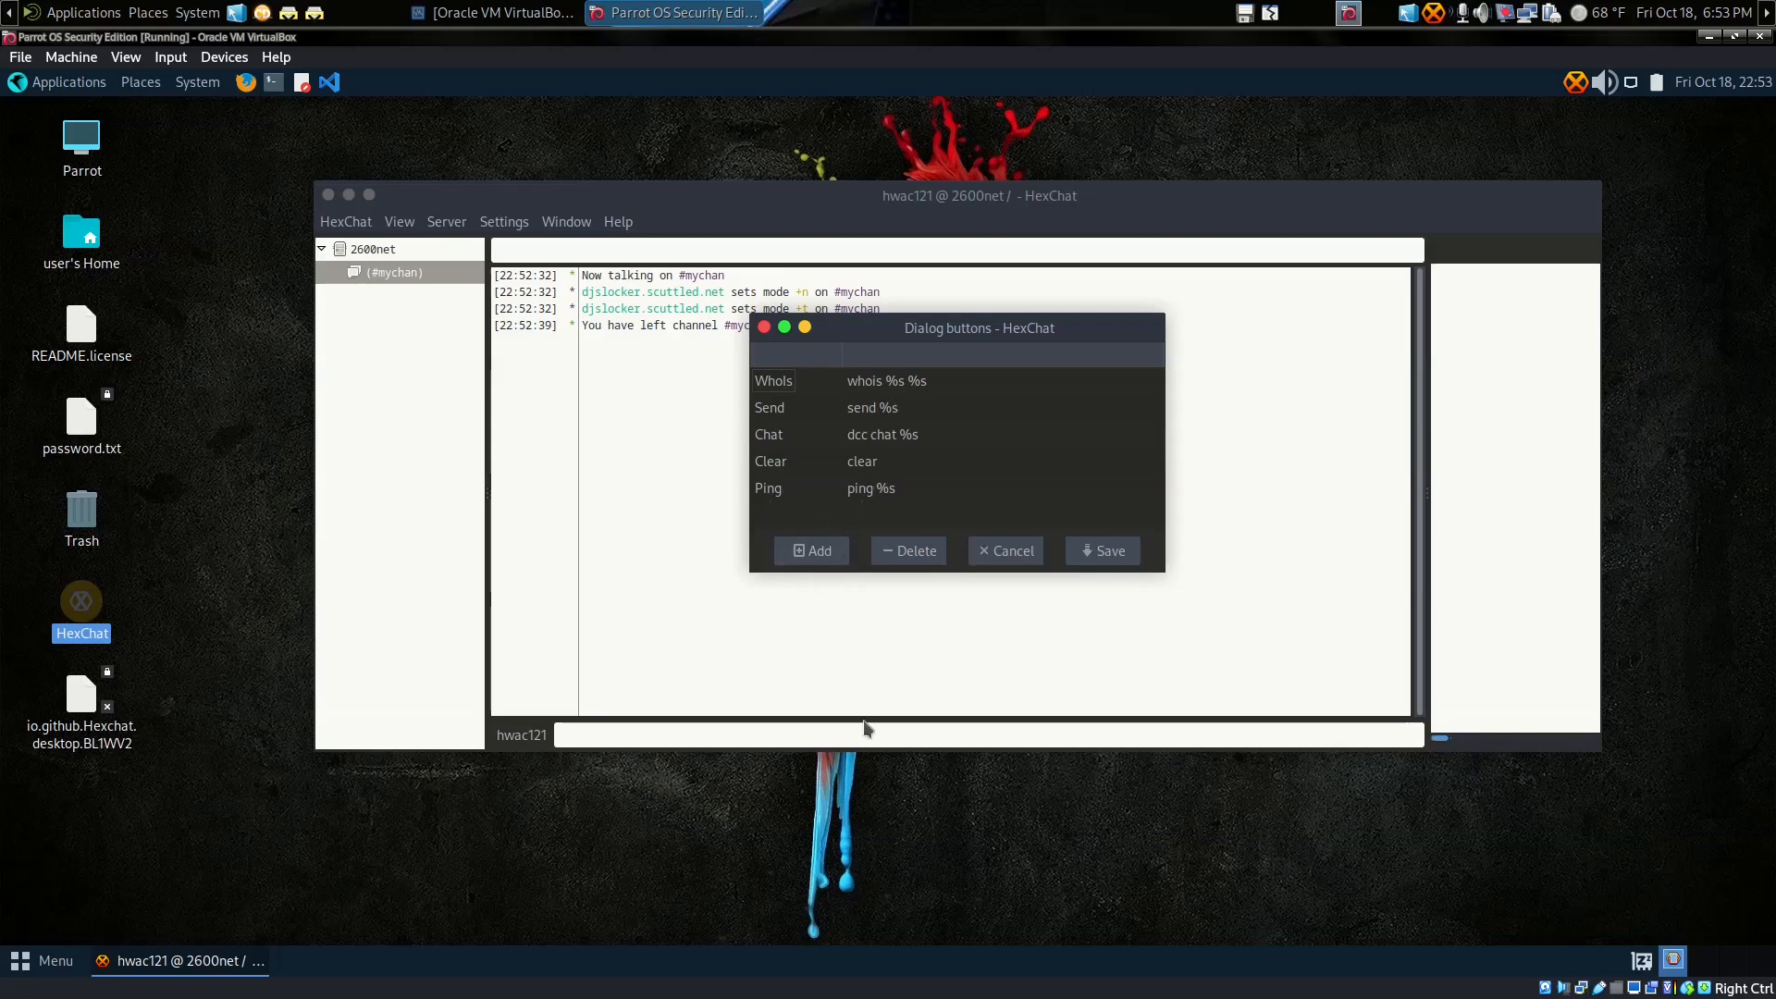
Step: Cancel the Dialog buttons window and open the URL Grabber from the chat area's Window menu
click(1010, 552)
right_click(779, 442)
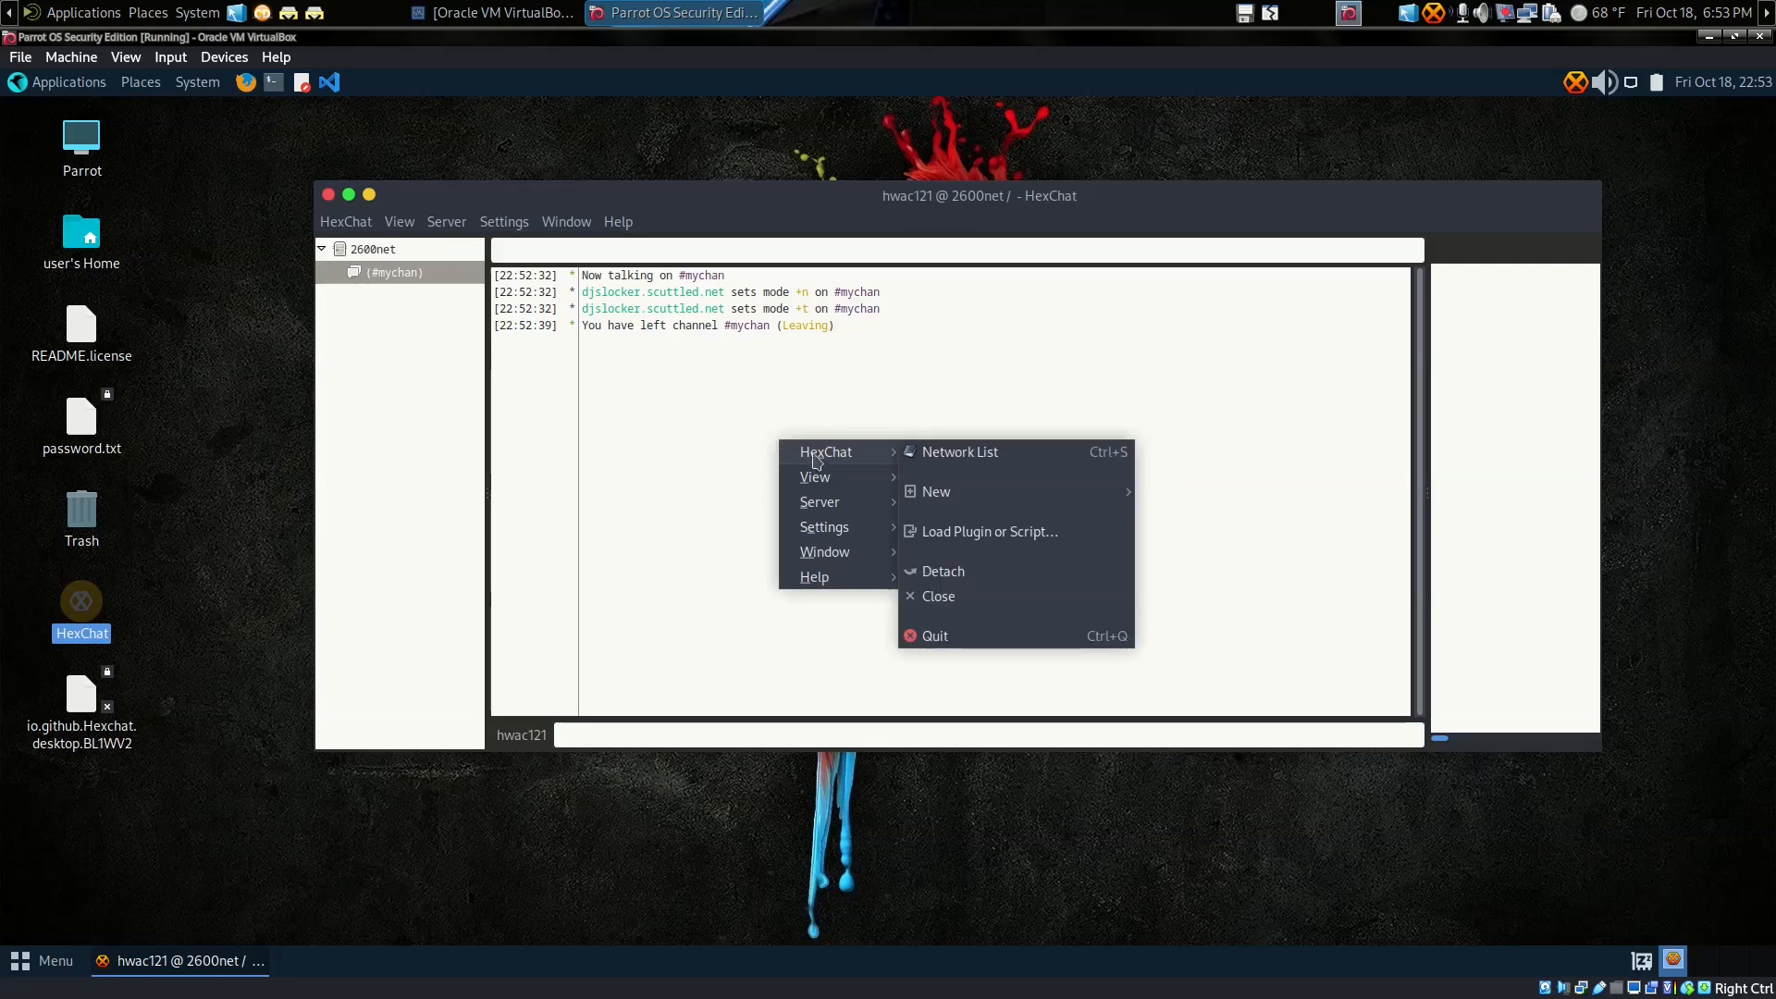
mouse_move(814, 501)
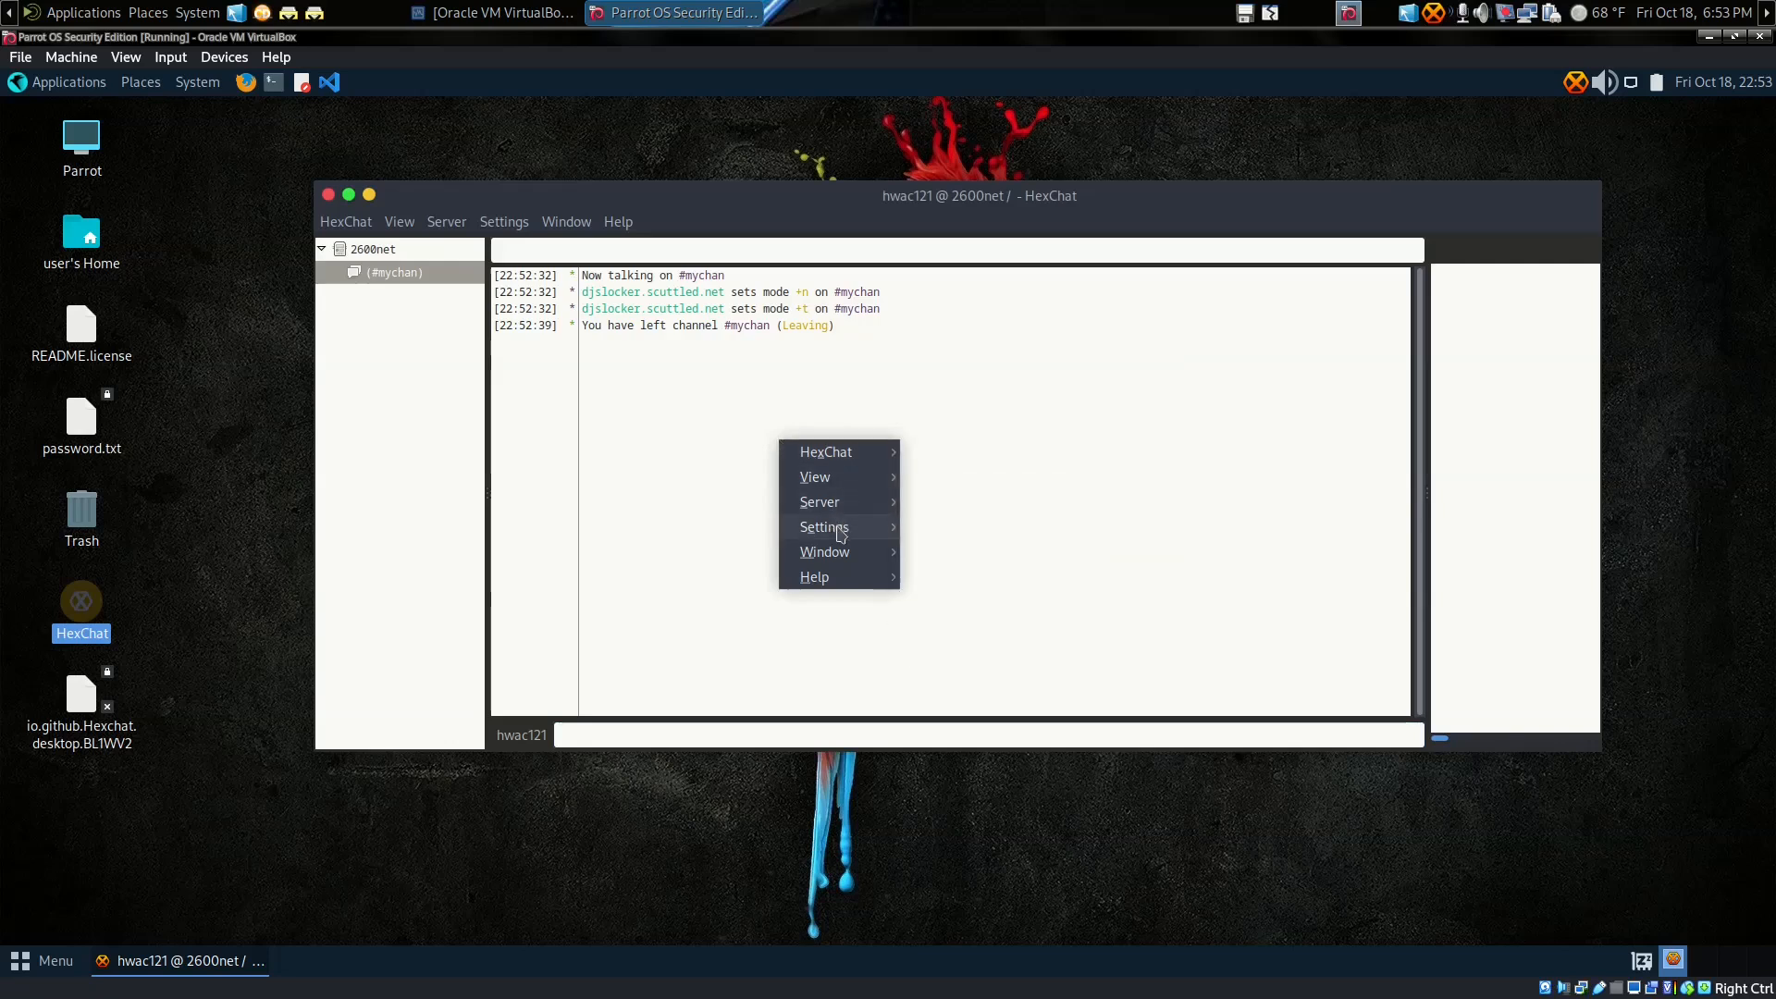
mouse_move(841, 534)
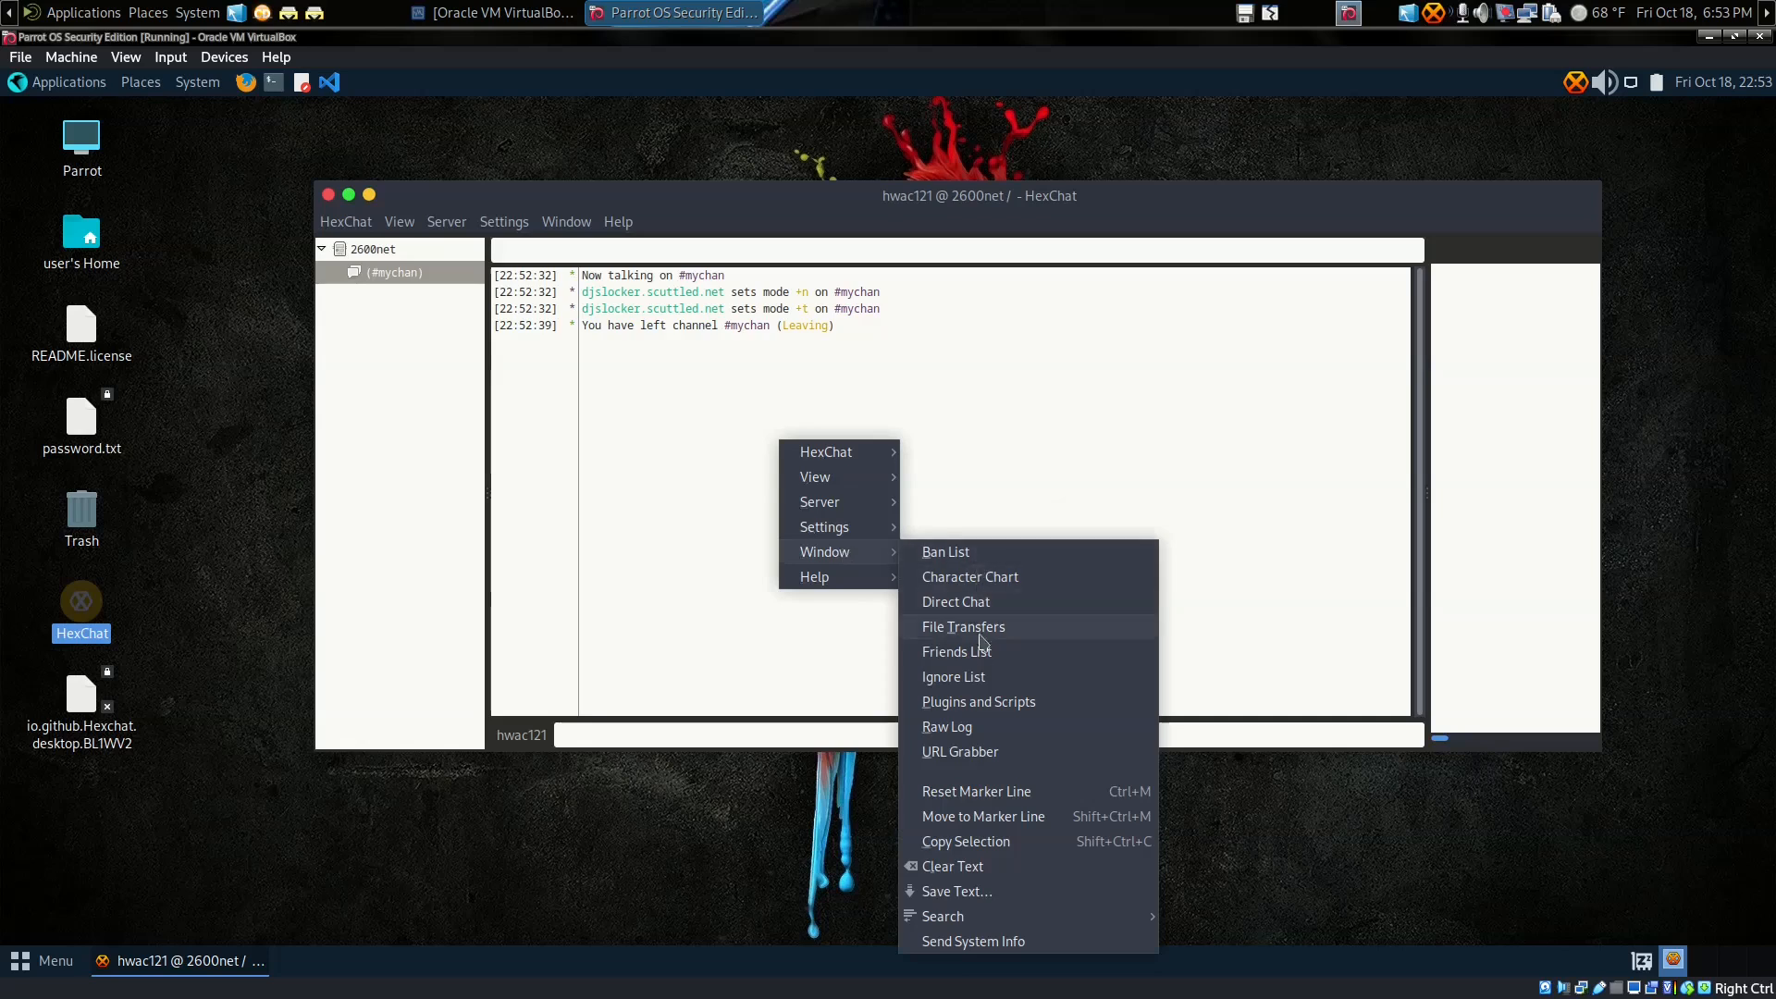
click(975, 755)
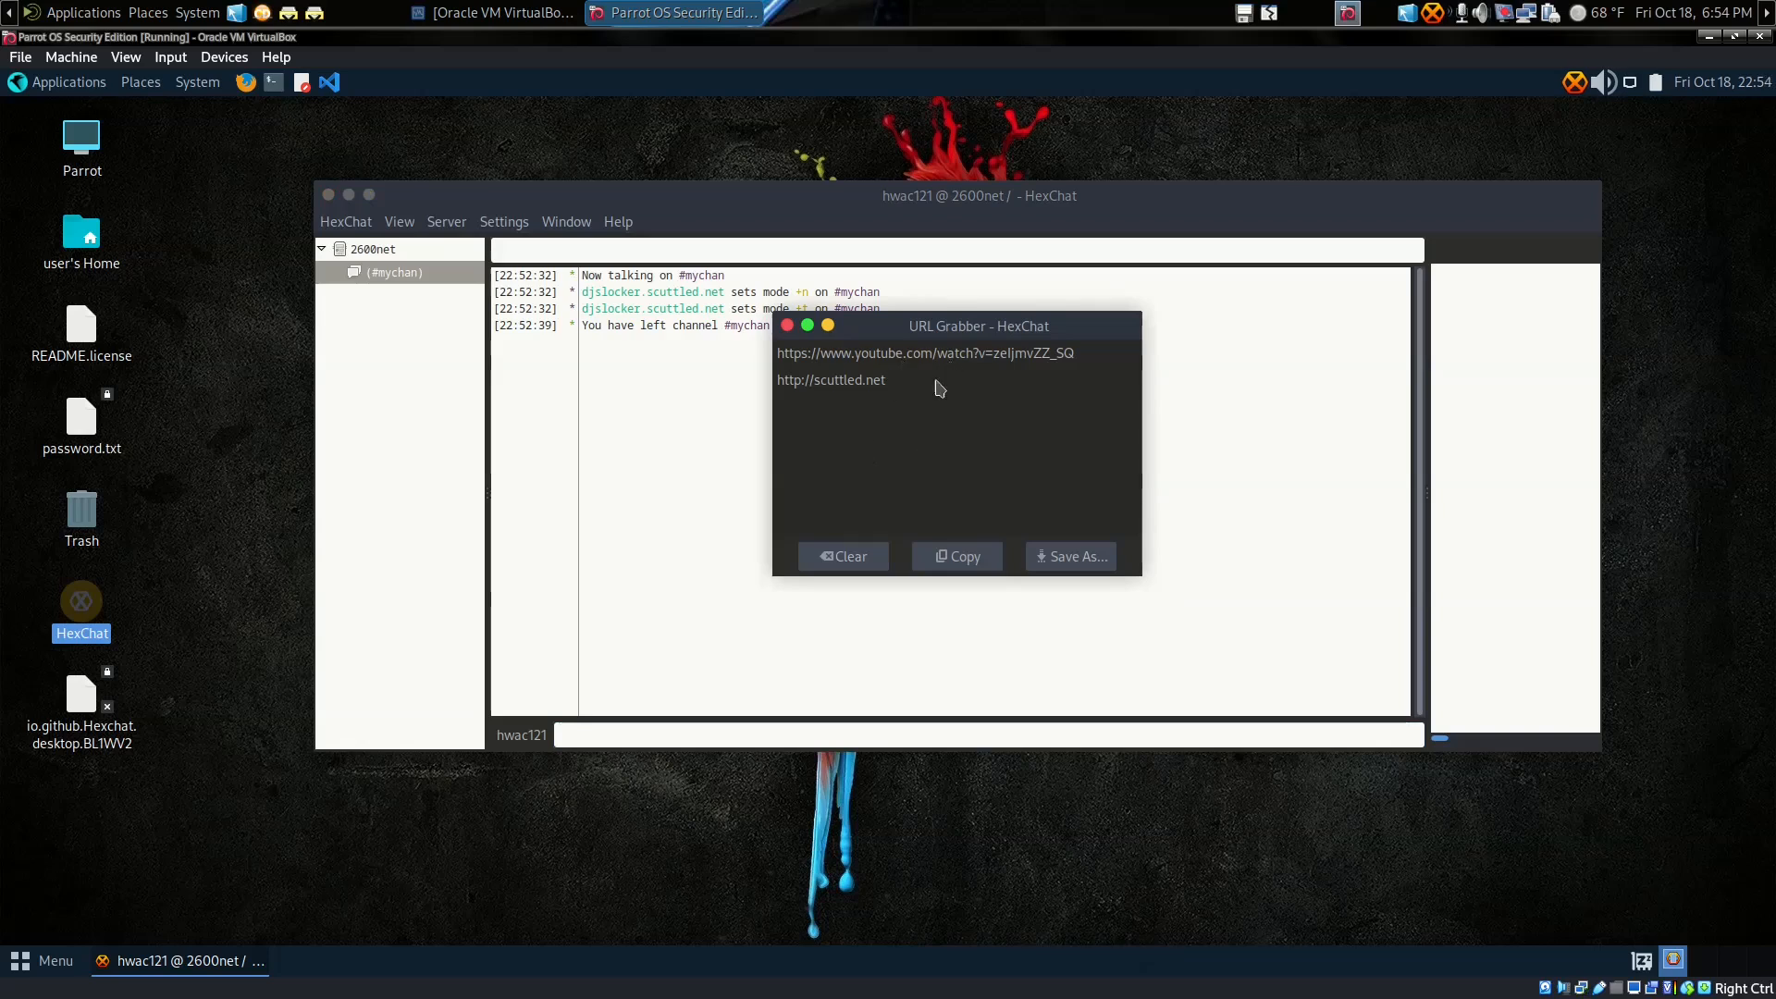
Step: Clear all captured URLs, close the URL Grabber, and reopen the chat area's View options
click(891, 357)
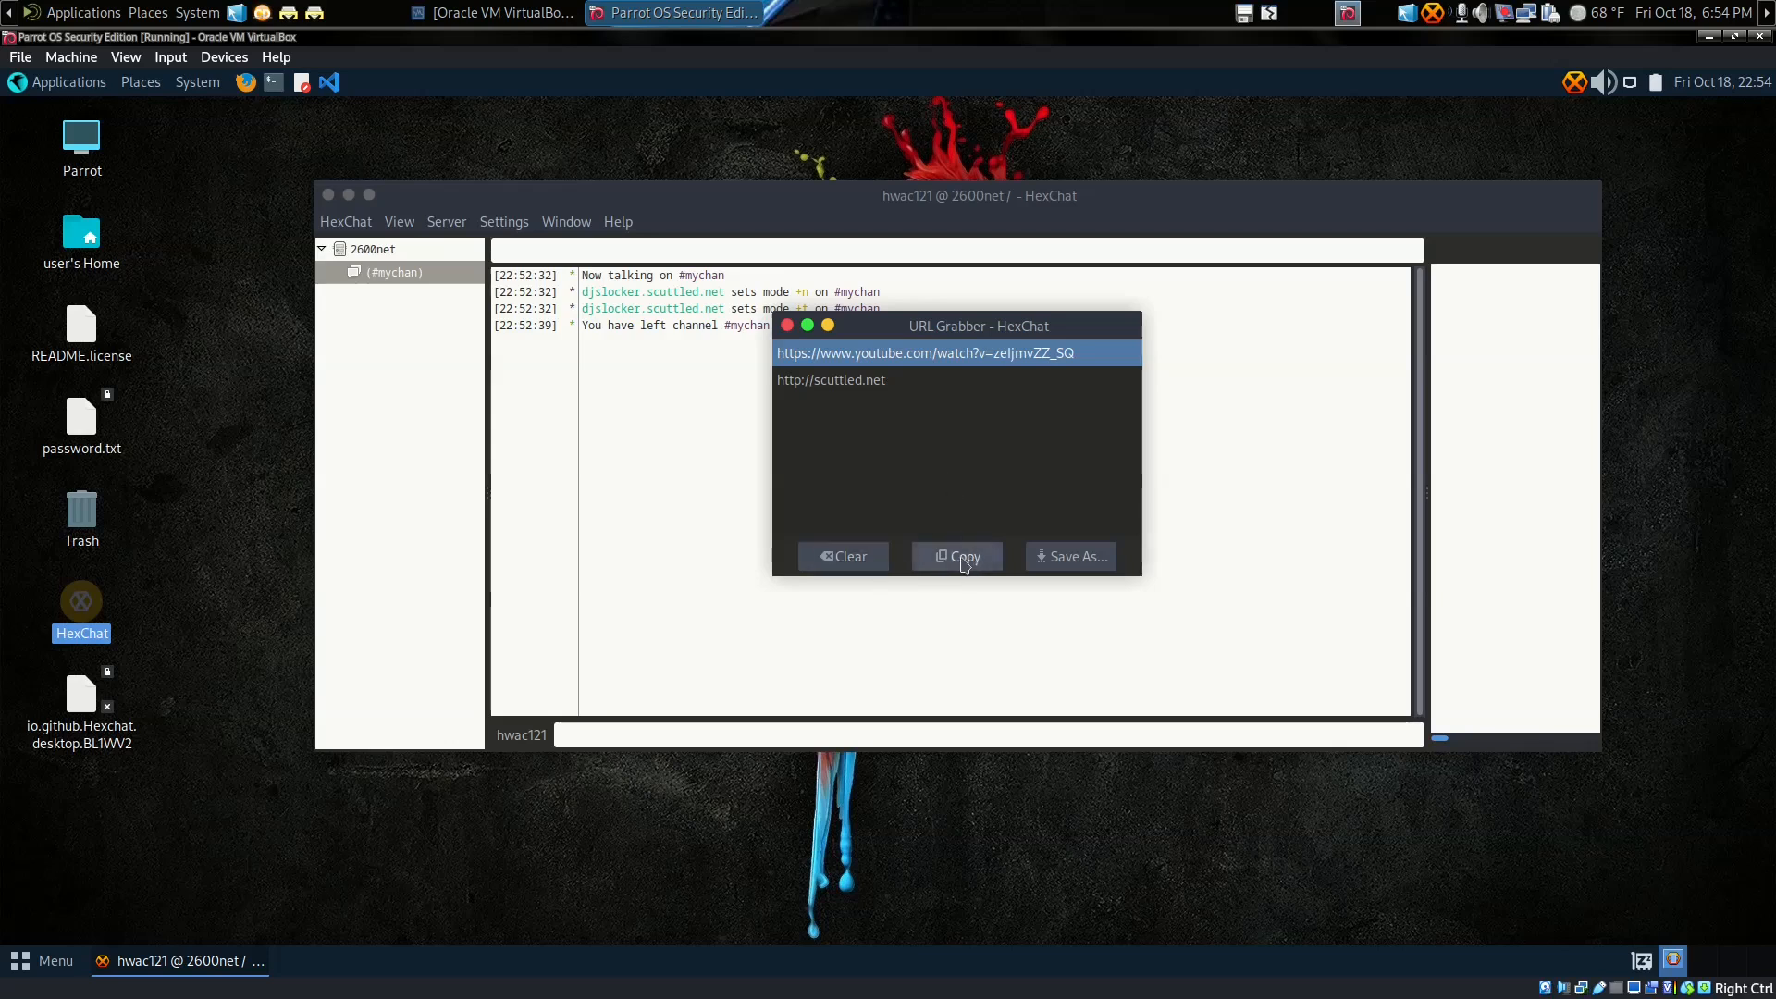
click(844, 558)
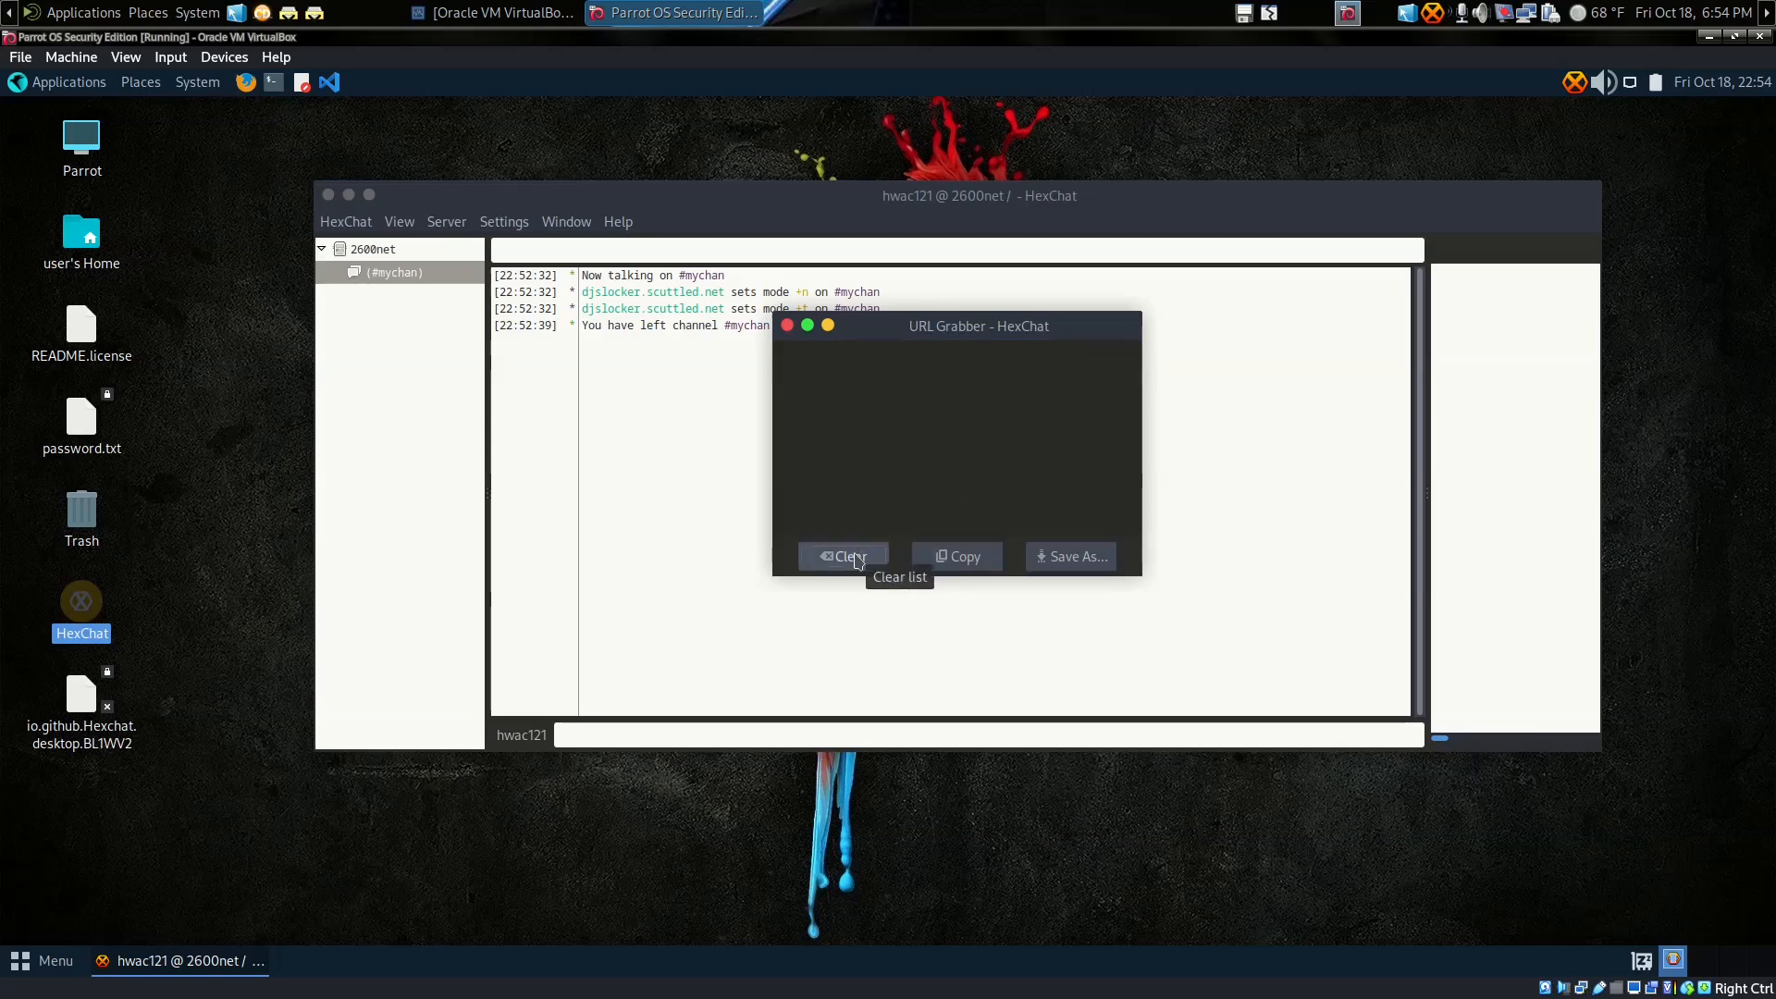
click(787, 325)
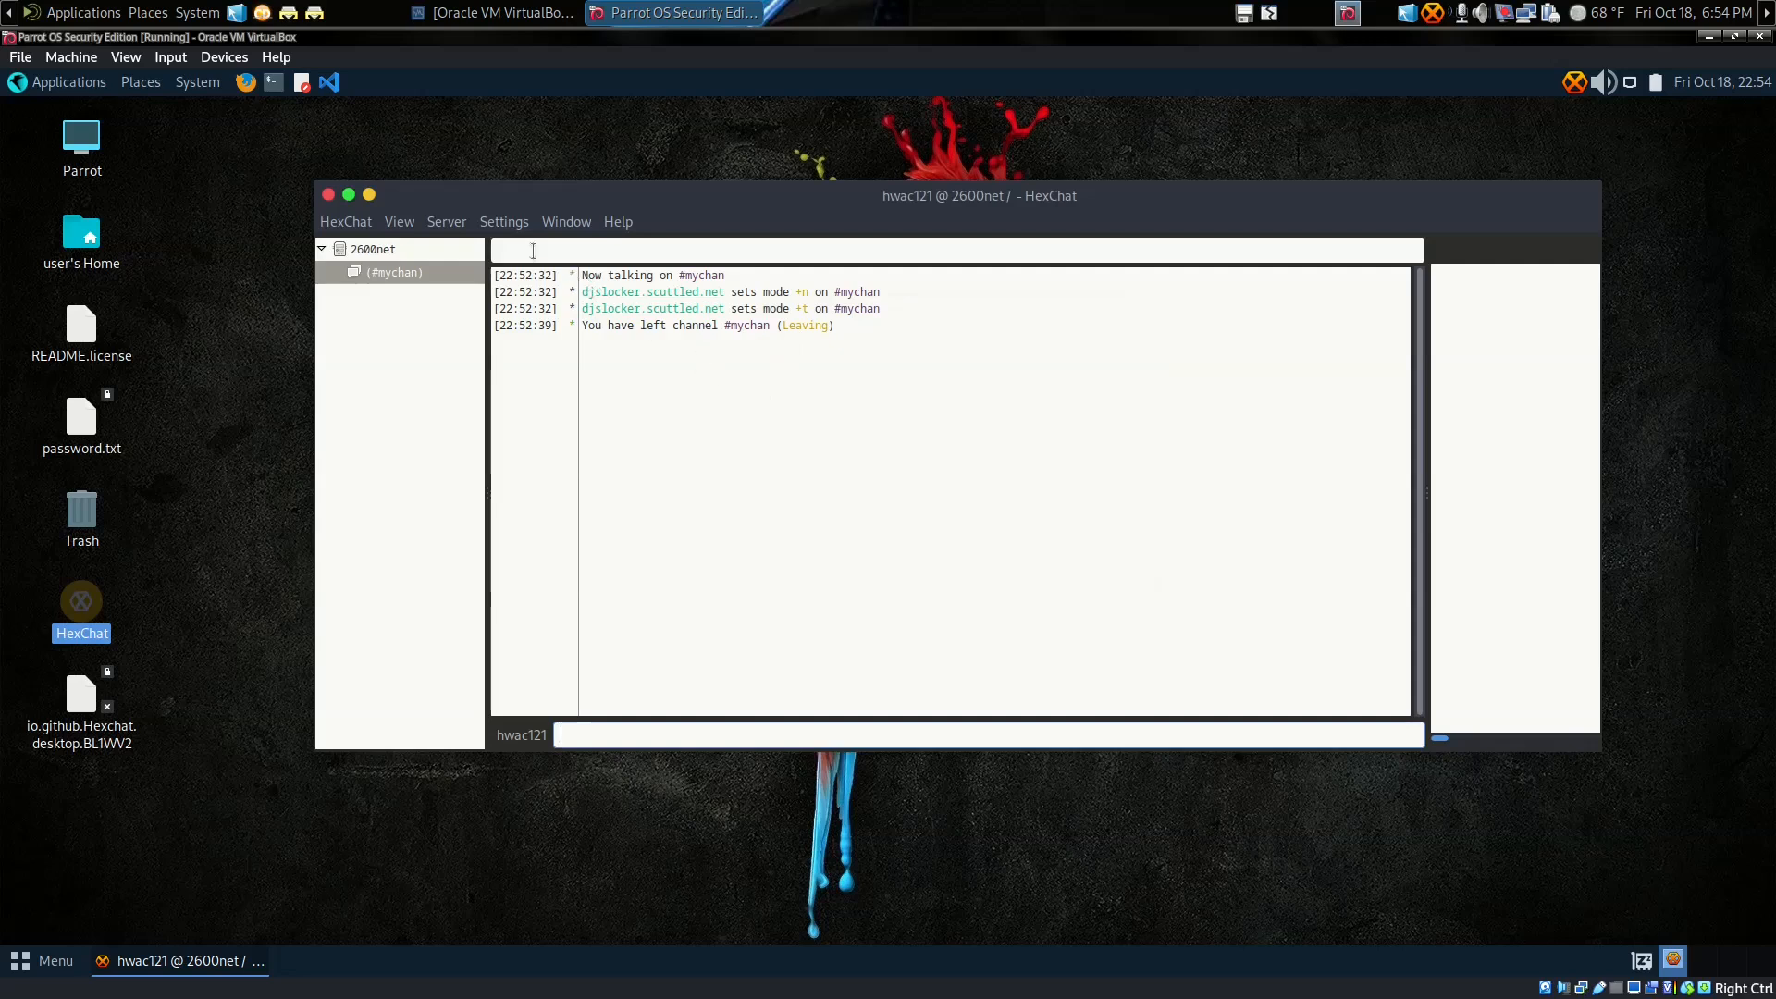
right_click(931, 388)
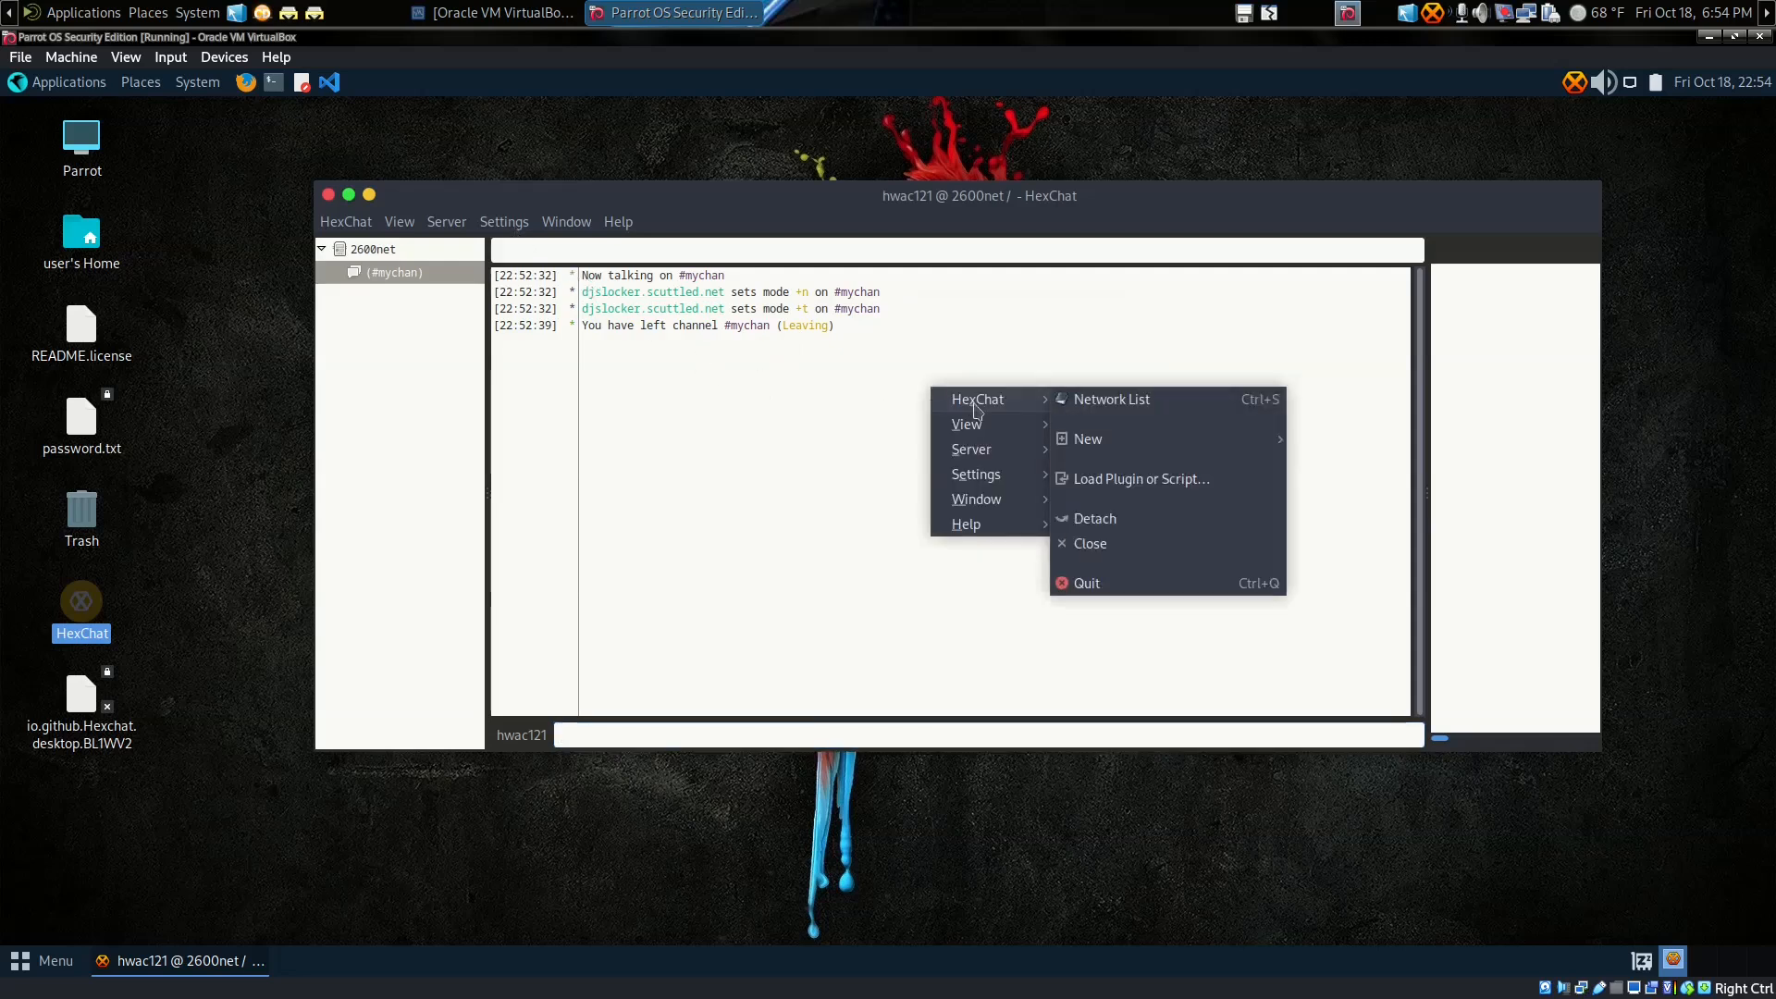
mouse_move(988, 426)
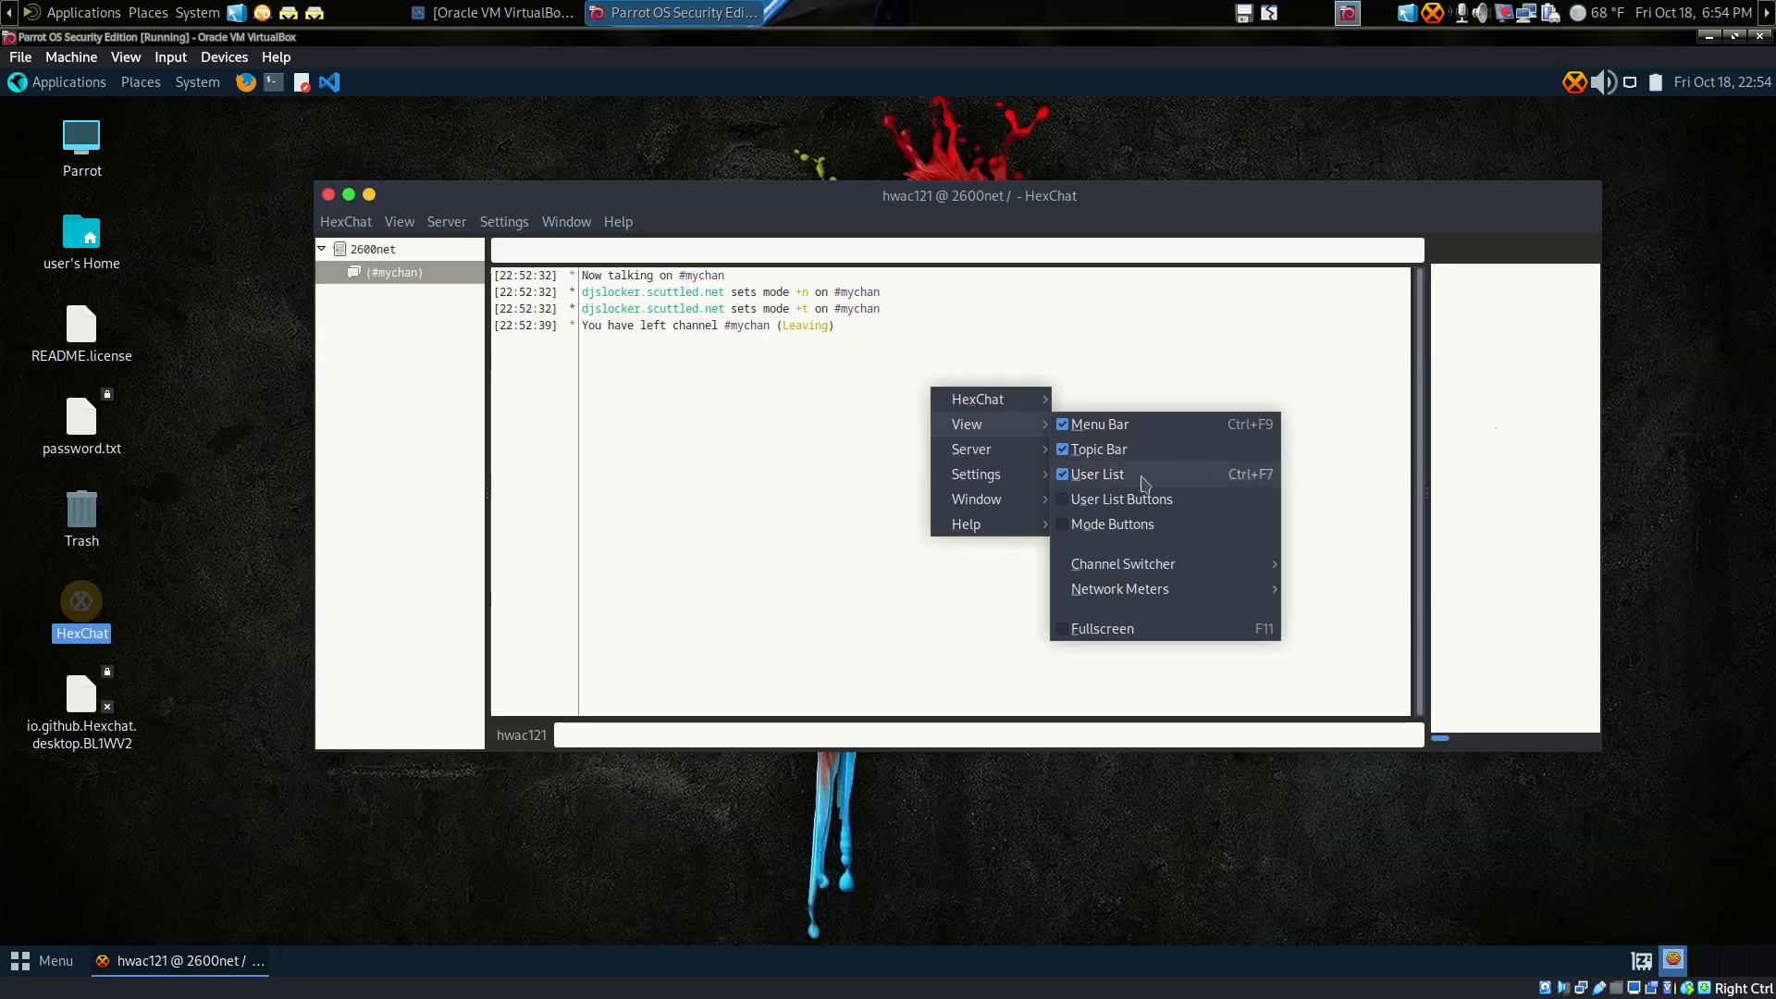
Step: Enable User List Buttons and Mode Buttons in the chat area's View menu
click(1068, 508)
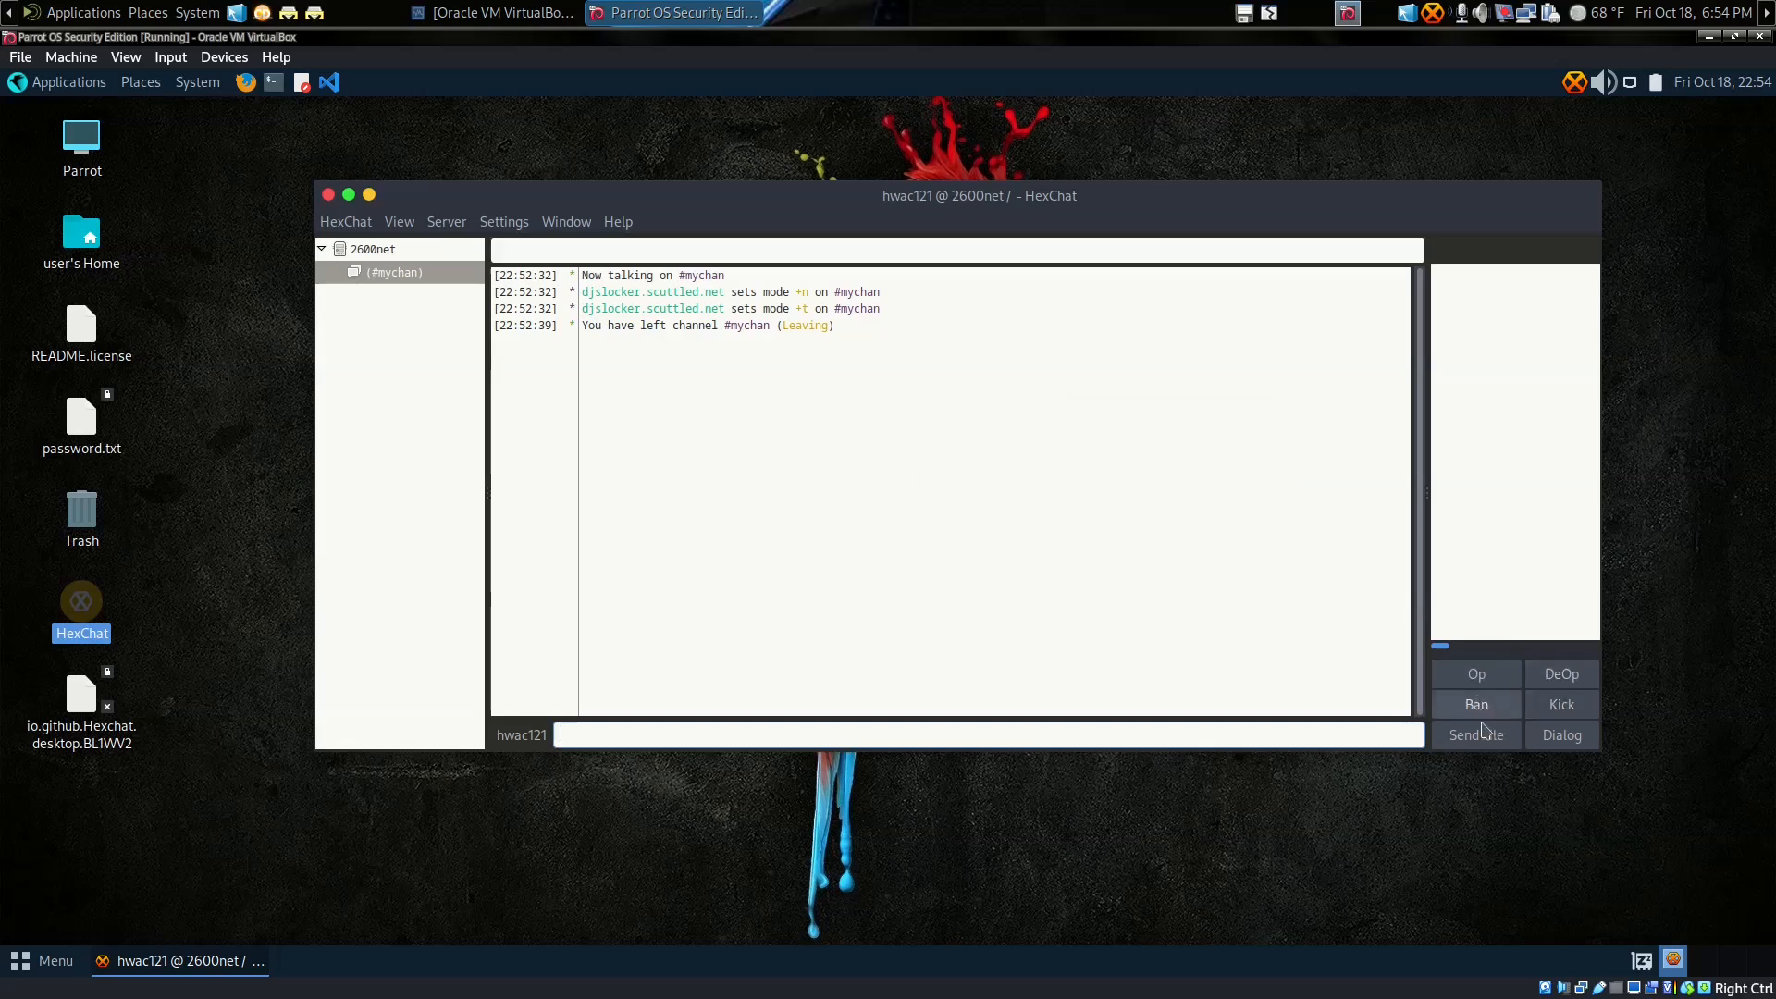
right_click(933, 411)
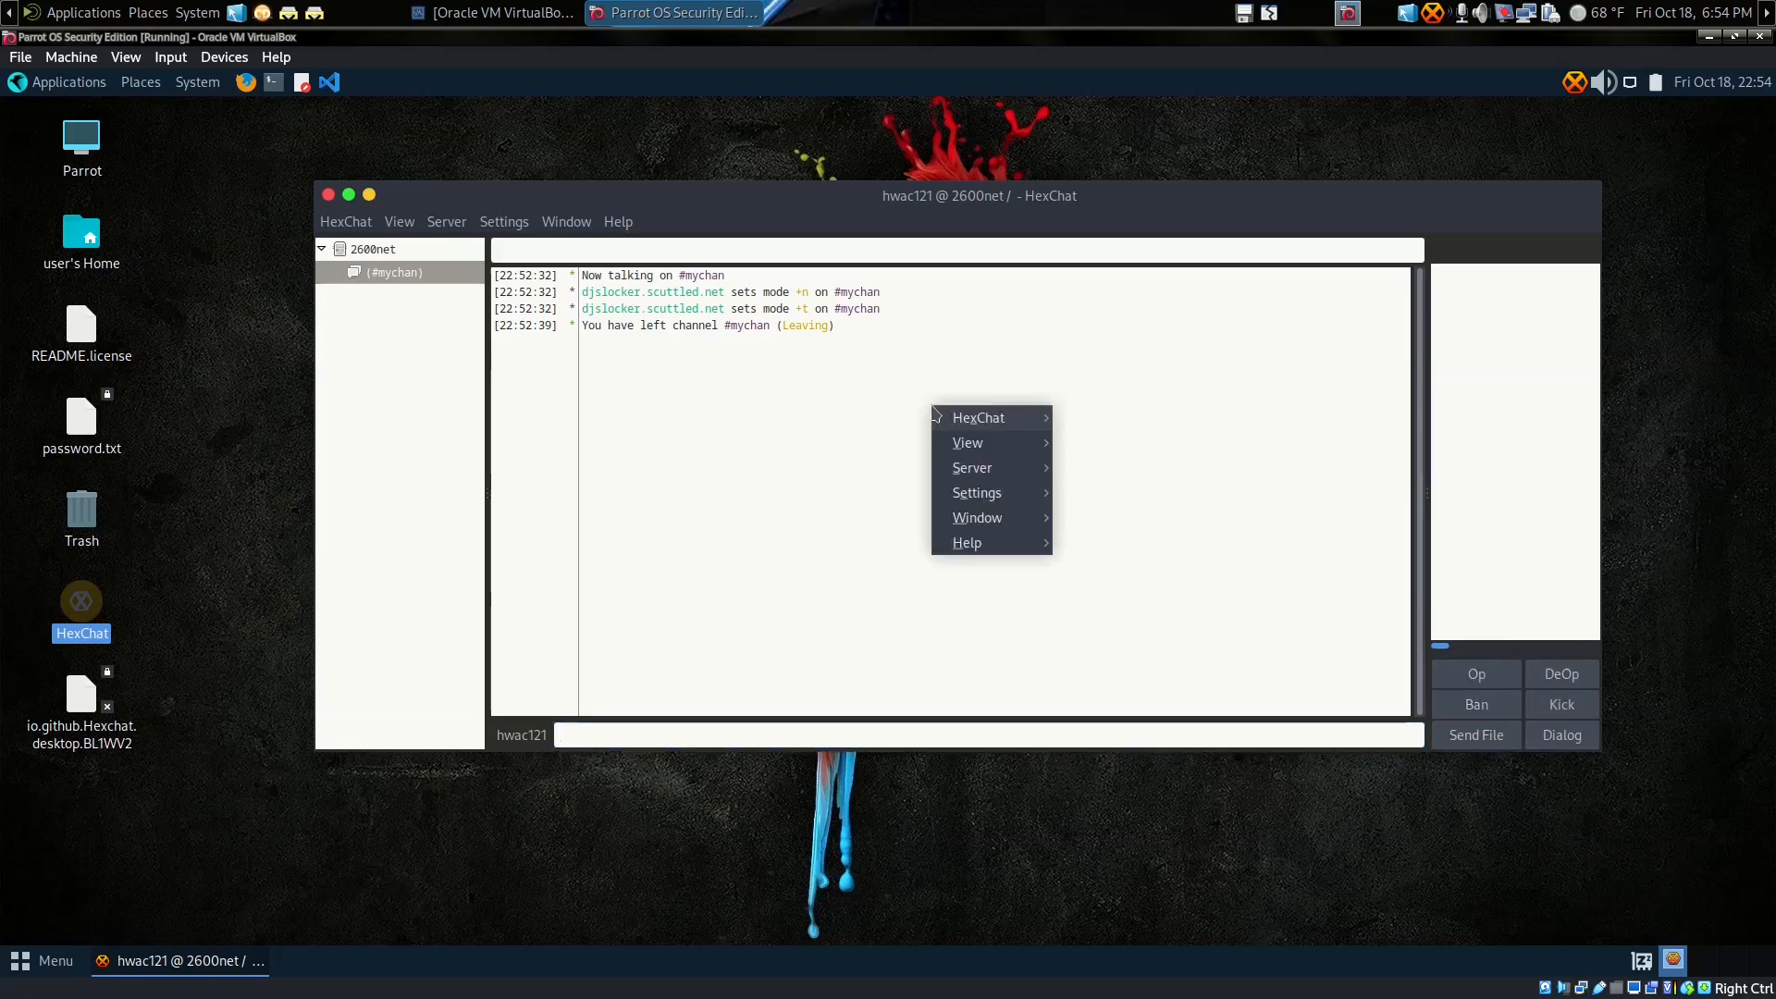
mouse_move(969, 446)
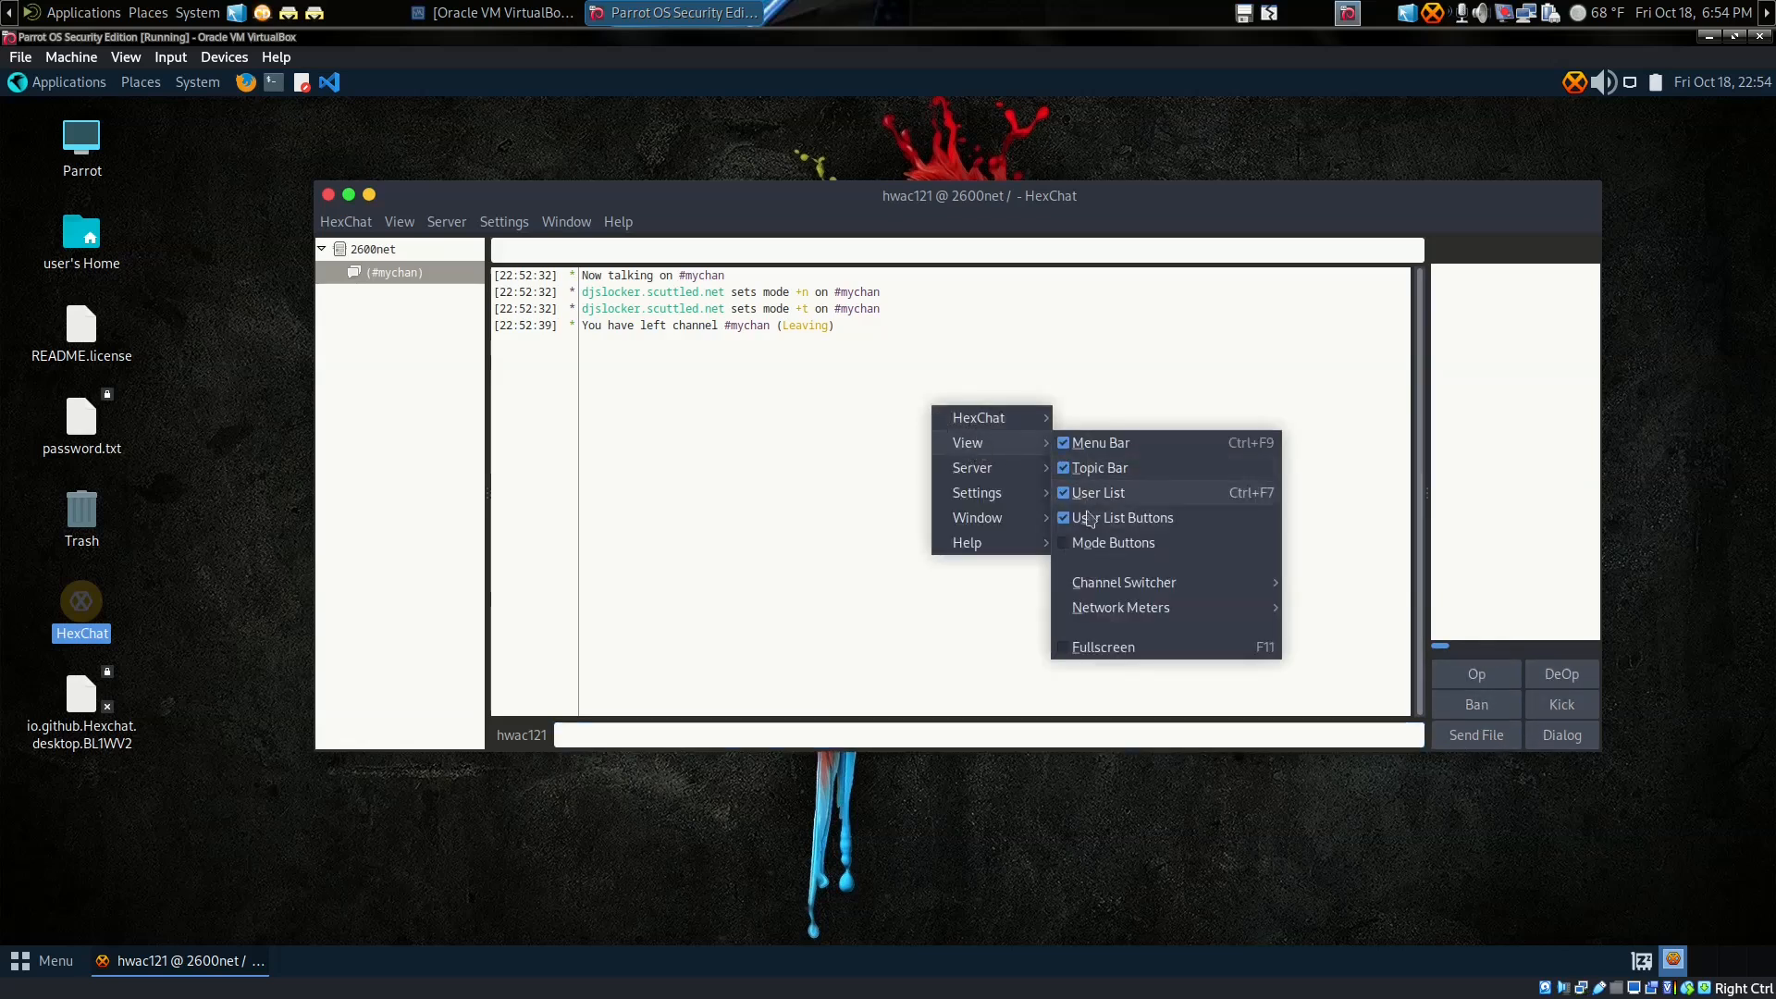
click(1077, 541)
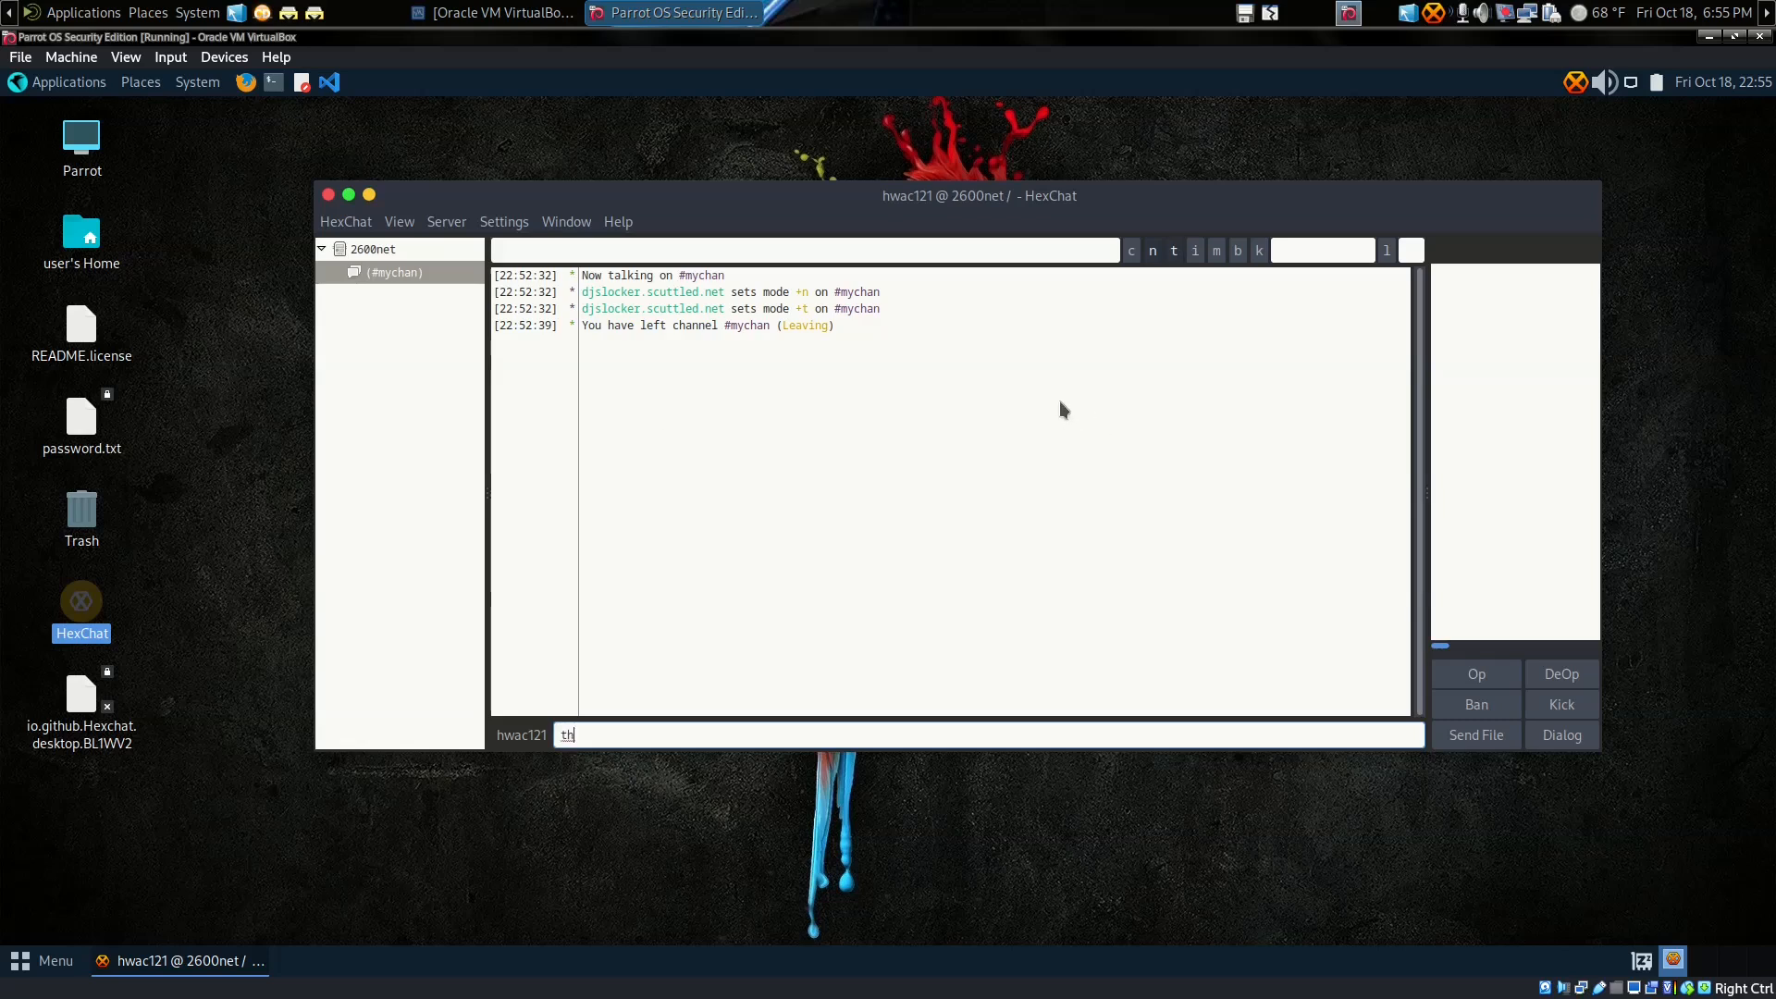
Step: Send 'this is what I typed', rejoin with /j #mychan, then send 'Hello everyone'
text(this is what I typed)
key(Return)
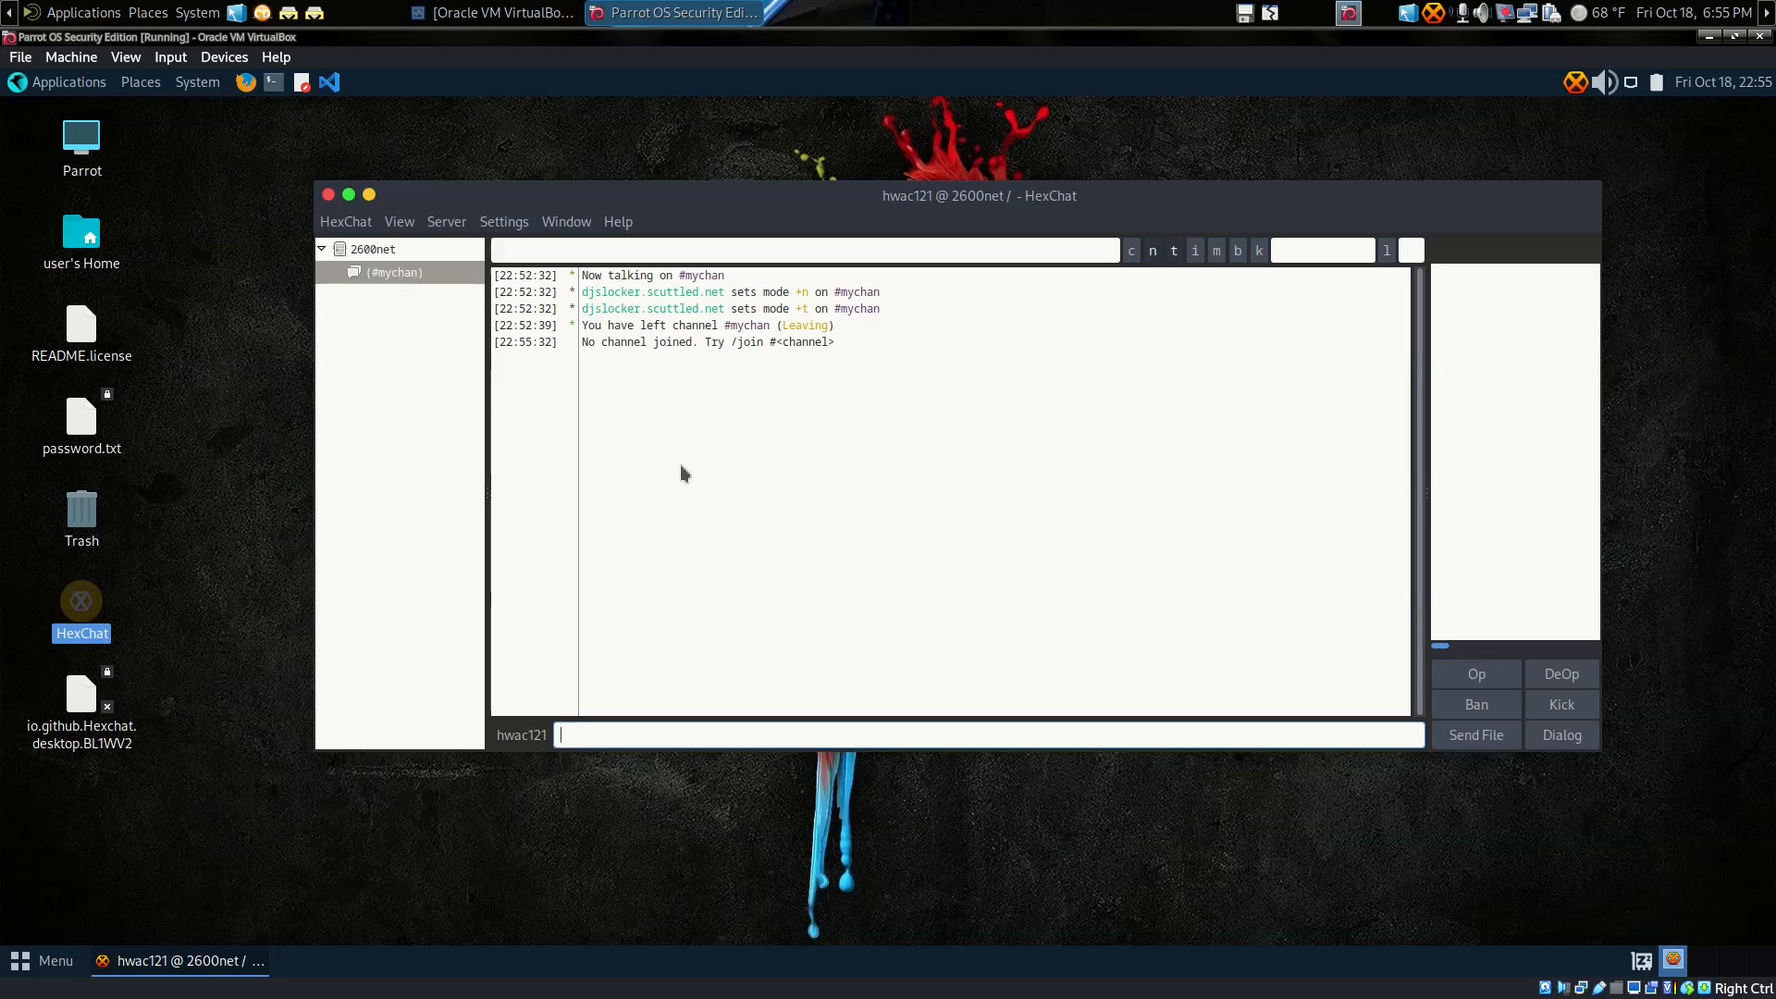
text(/j #mychan)
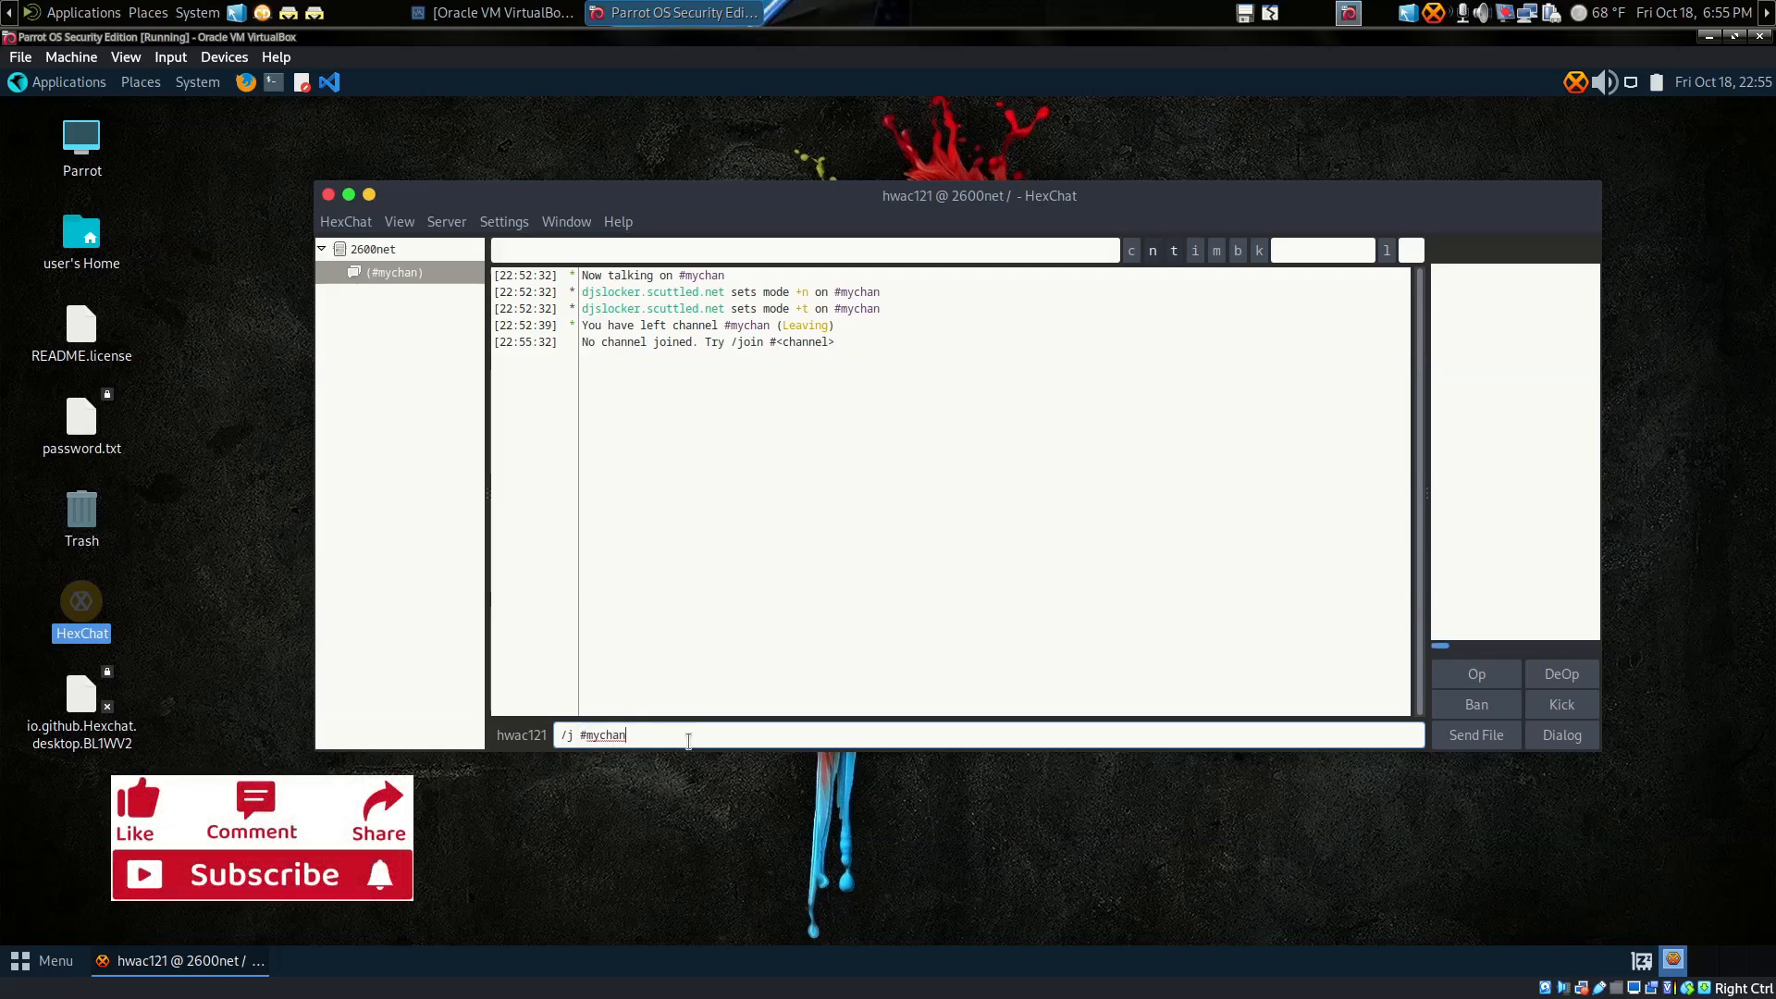
key(Return)
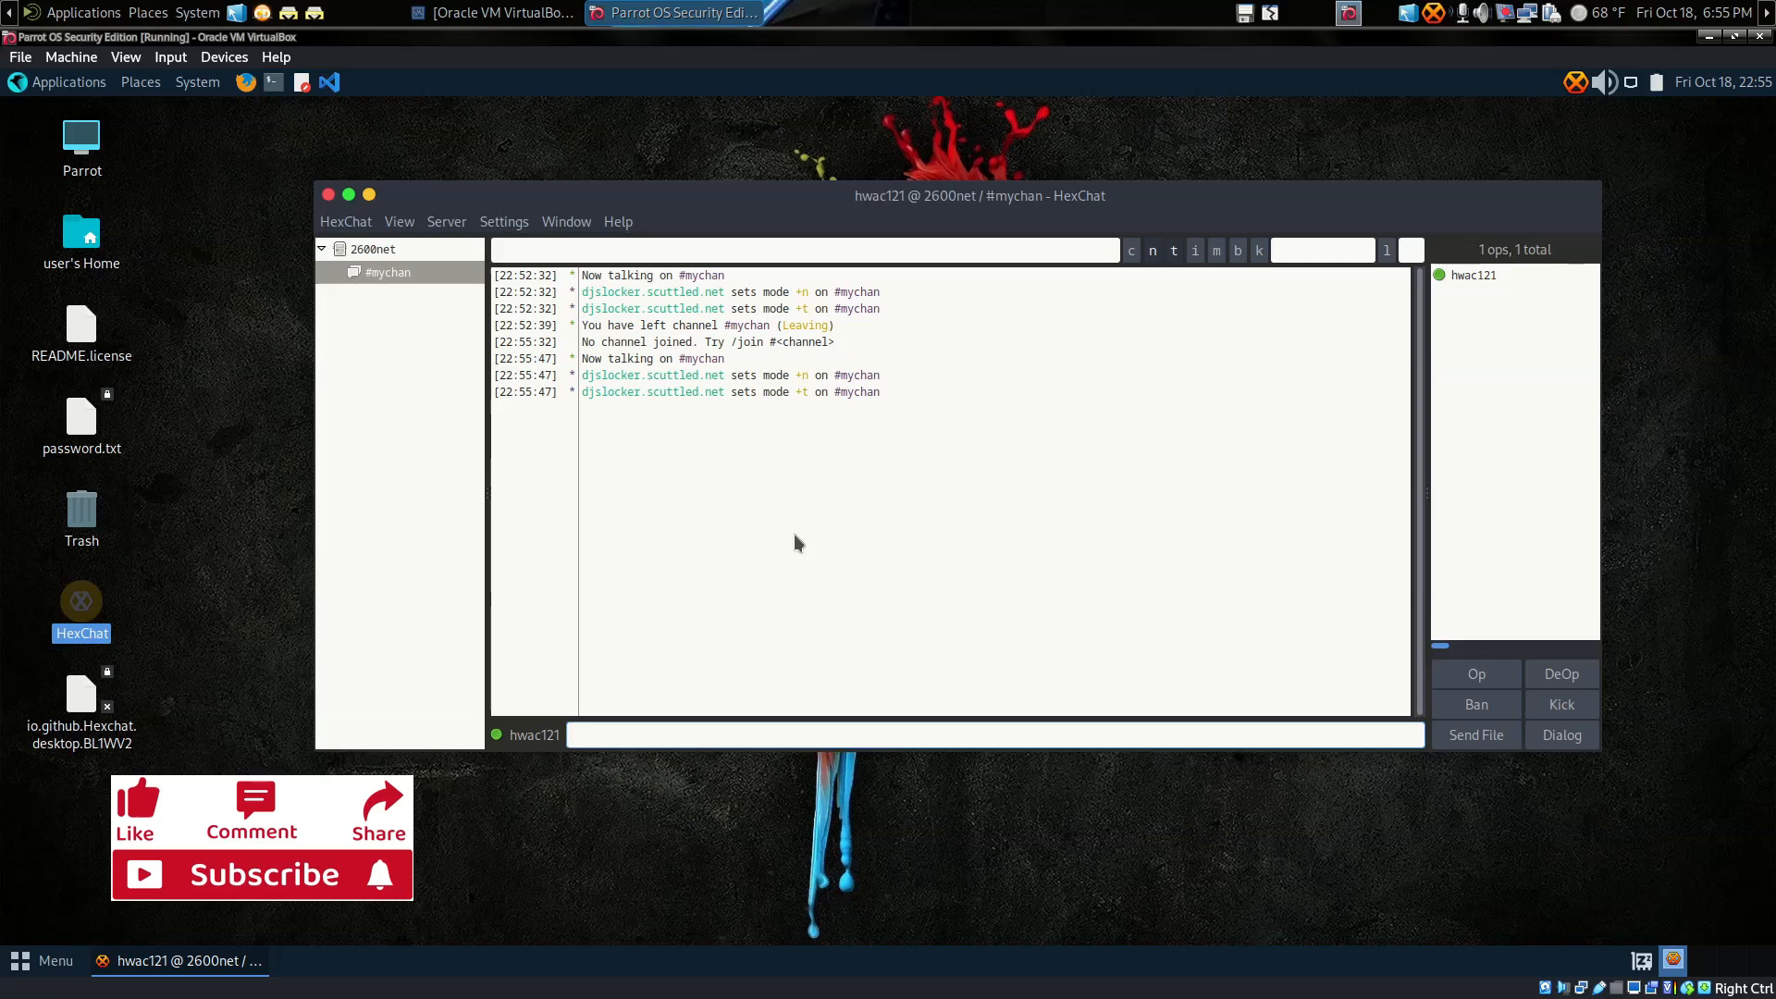
text(Hello everyone)
key(Return)
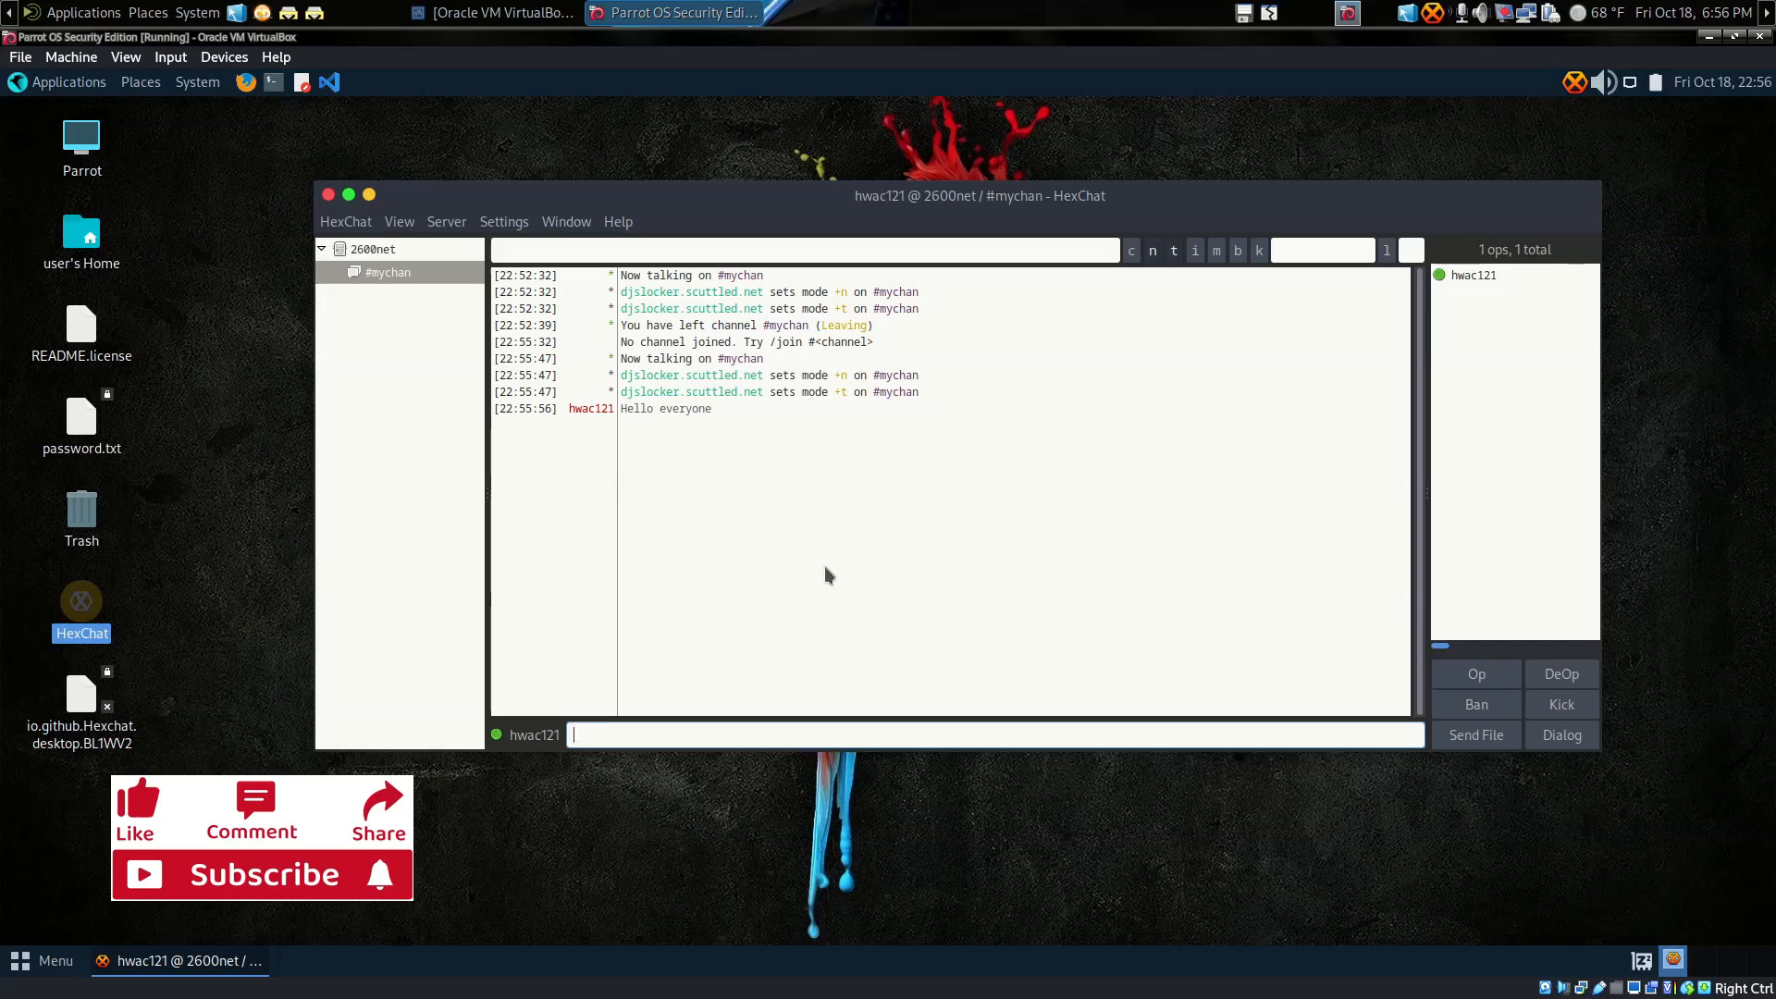
Step: Browse the chat quick menu, Settings and Window menus without choosing anything
right_click(860, 540)
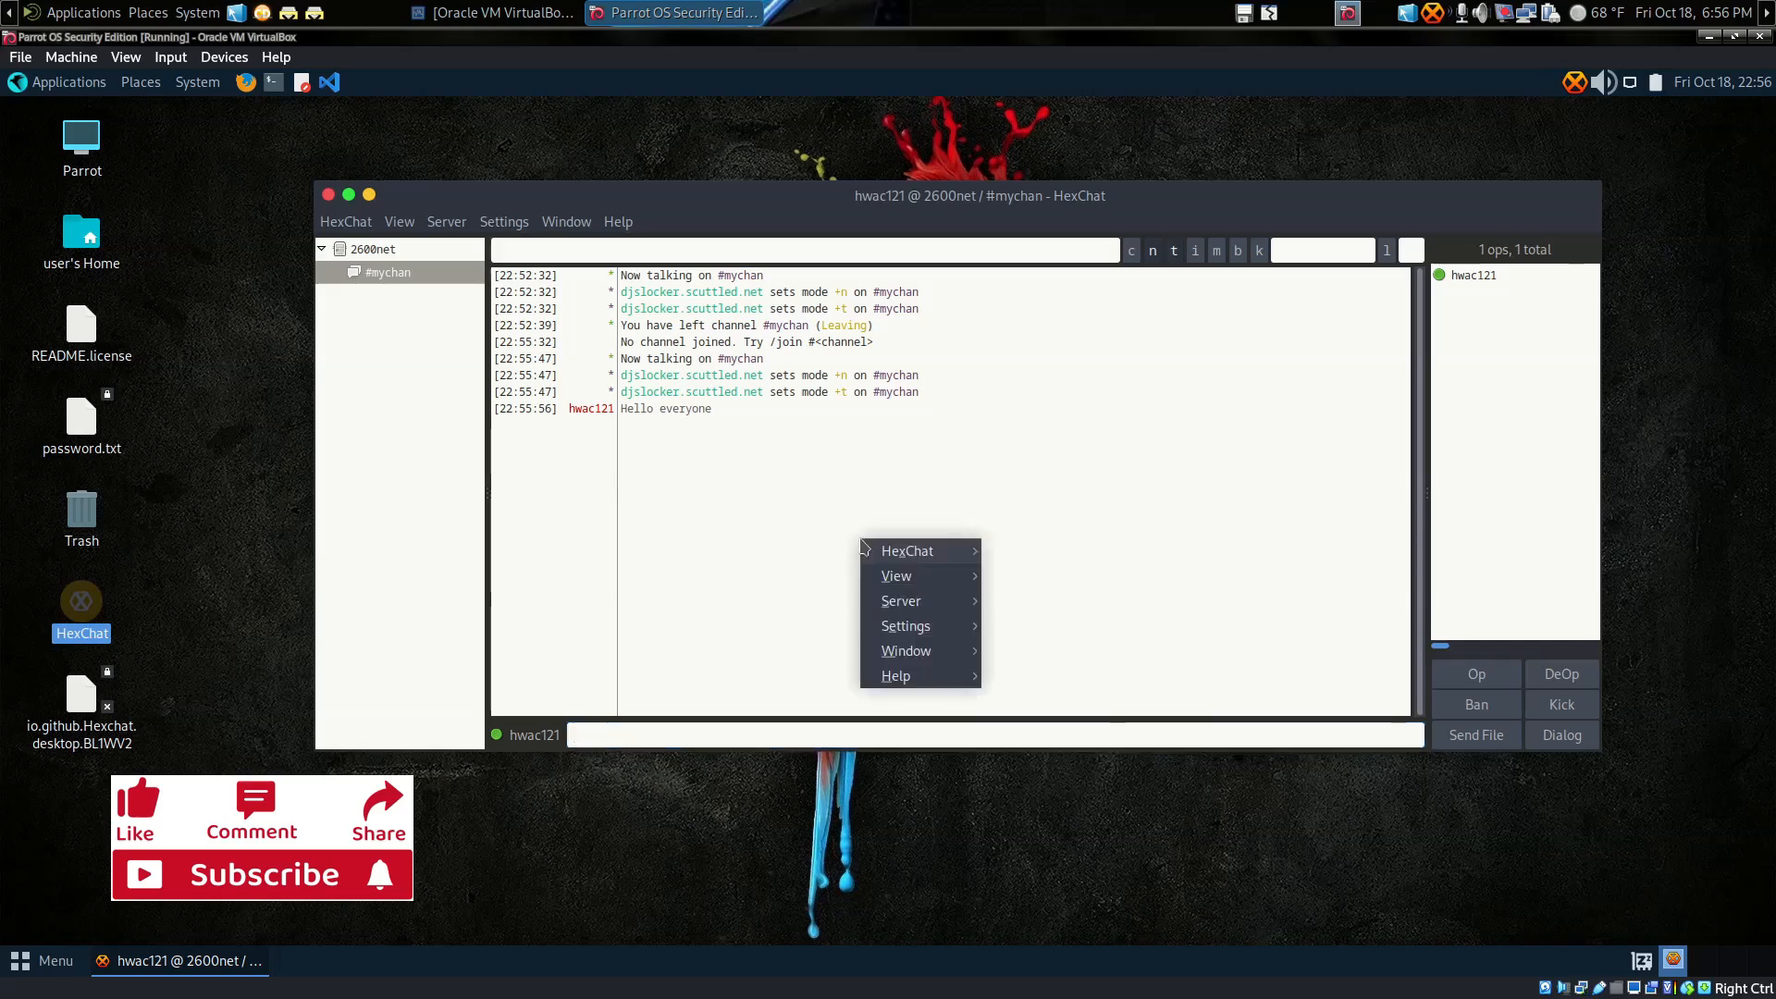
mouse_move(933, 659)
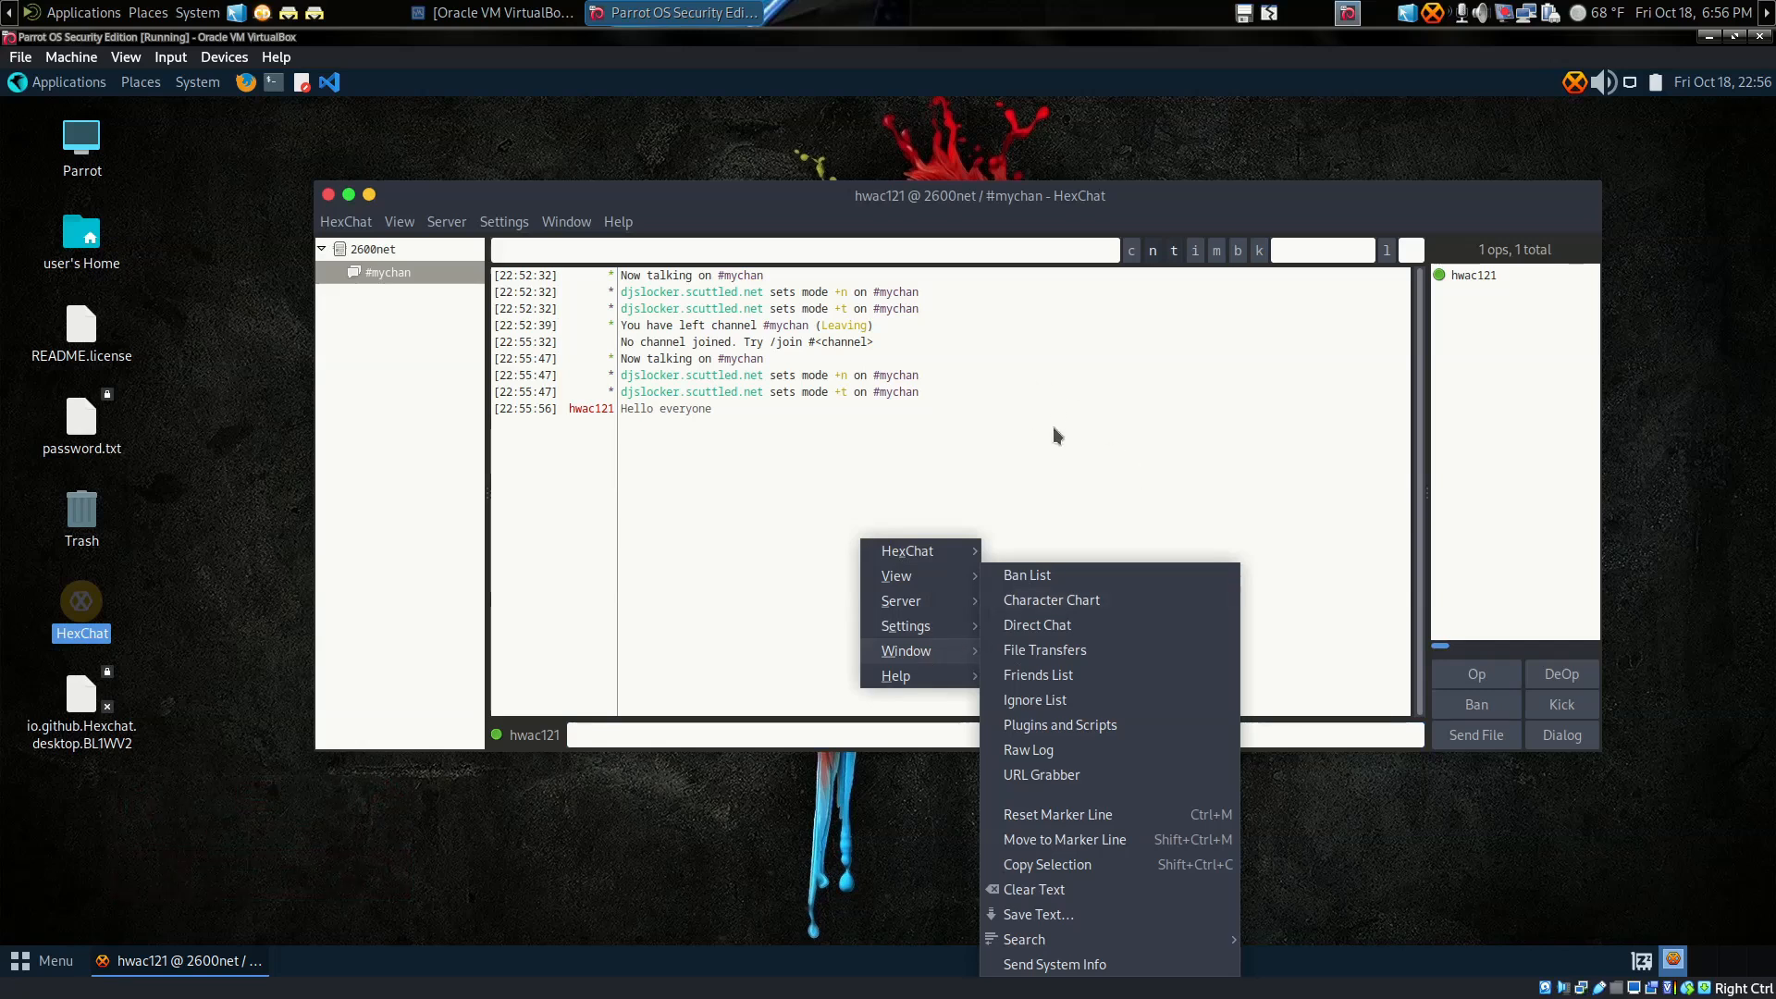
mouse_move(959, 550)
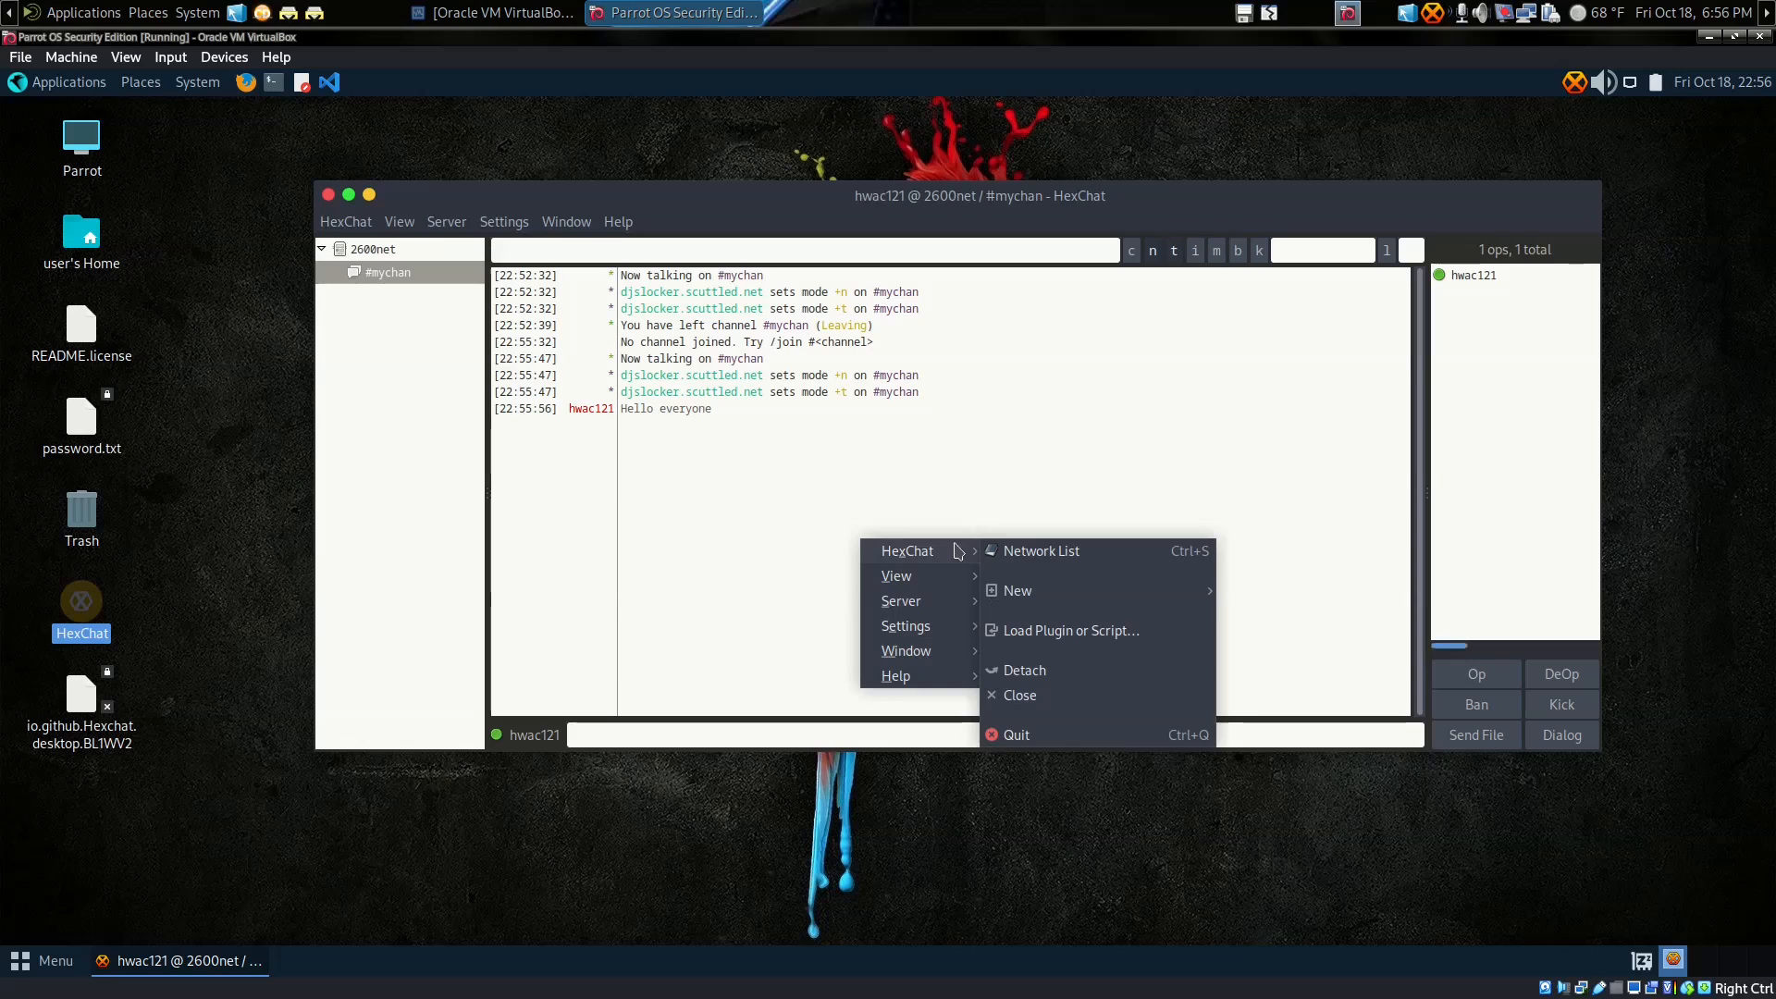
click(999, 443)
click(501, 223)
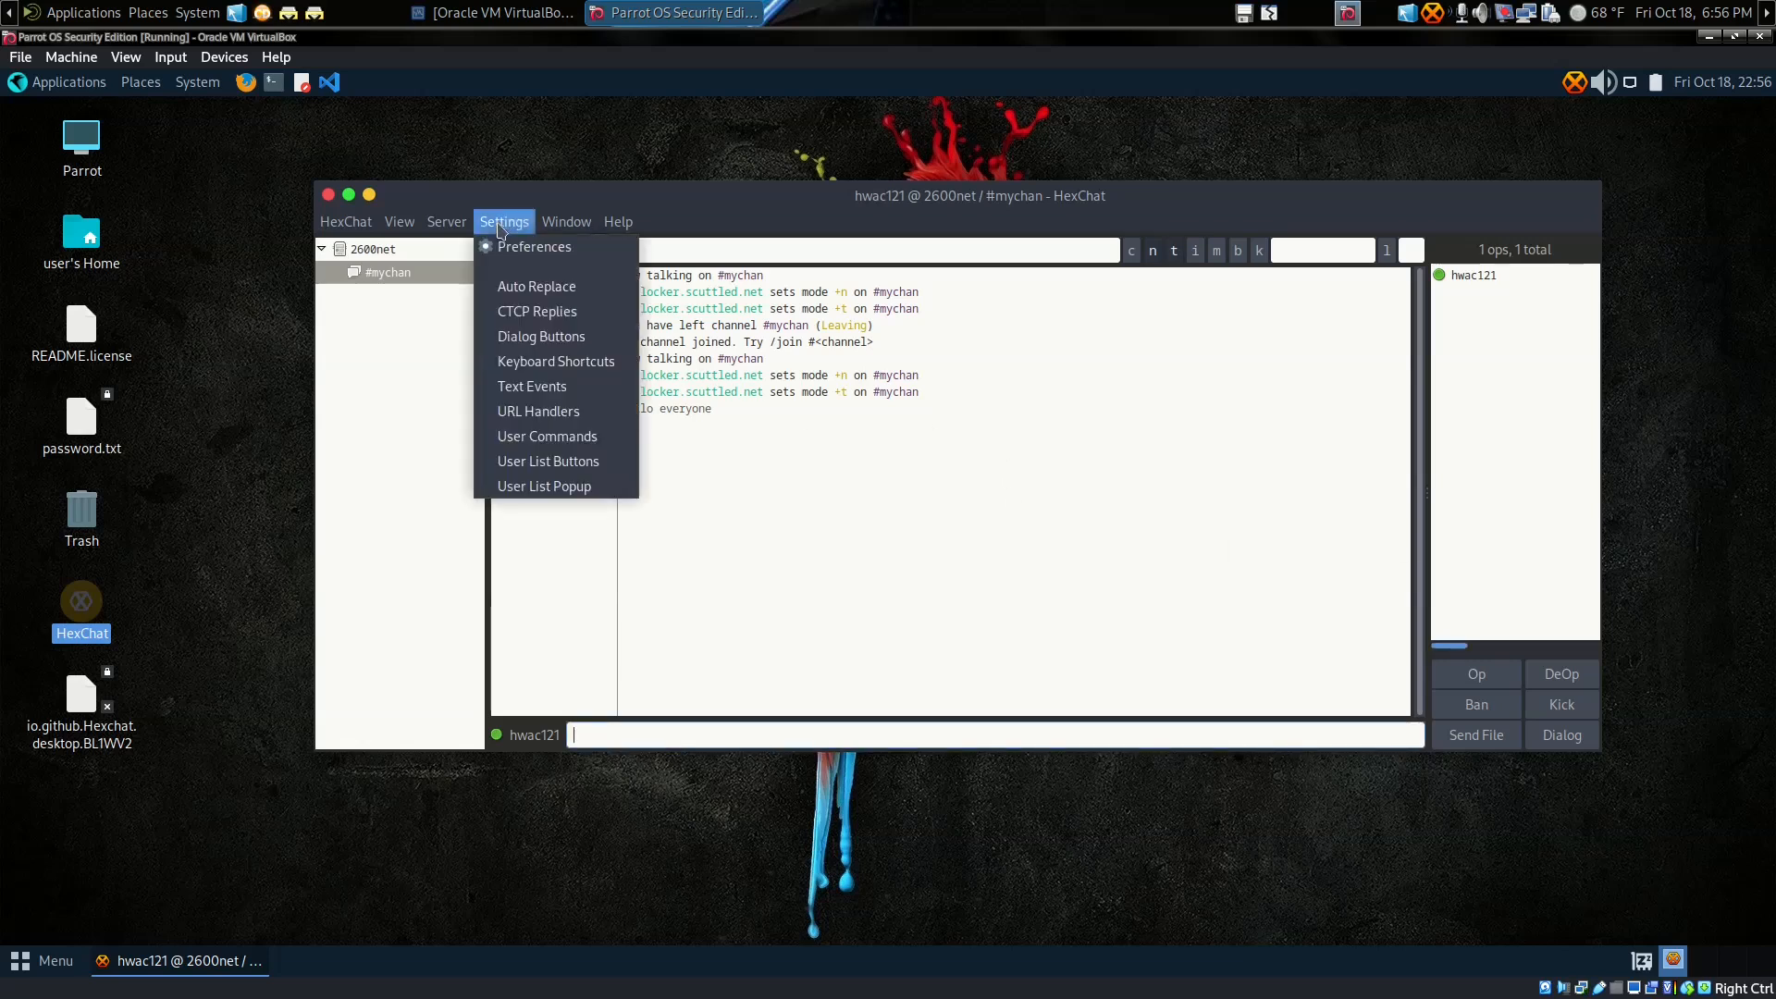
mouse_move(451, 230)
mouse_move(564, 226)
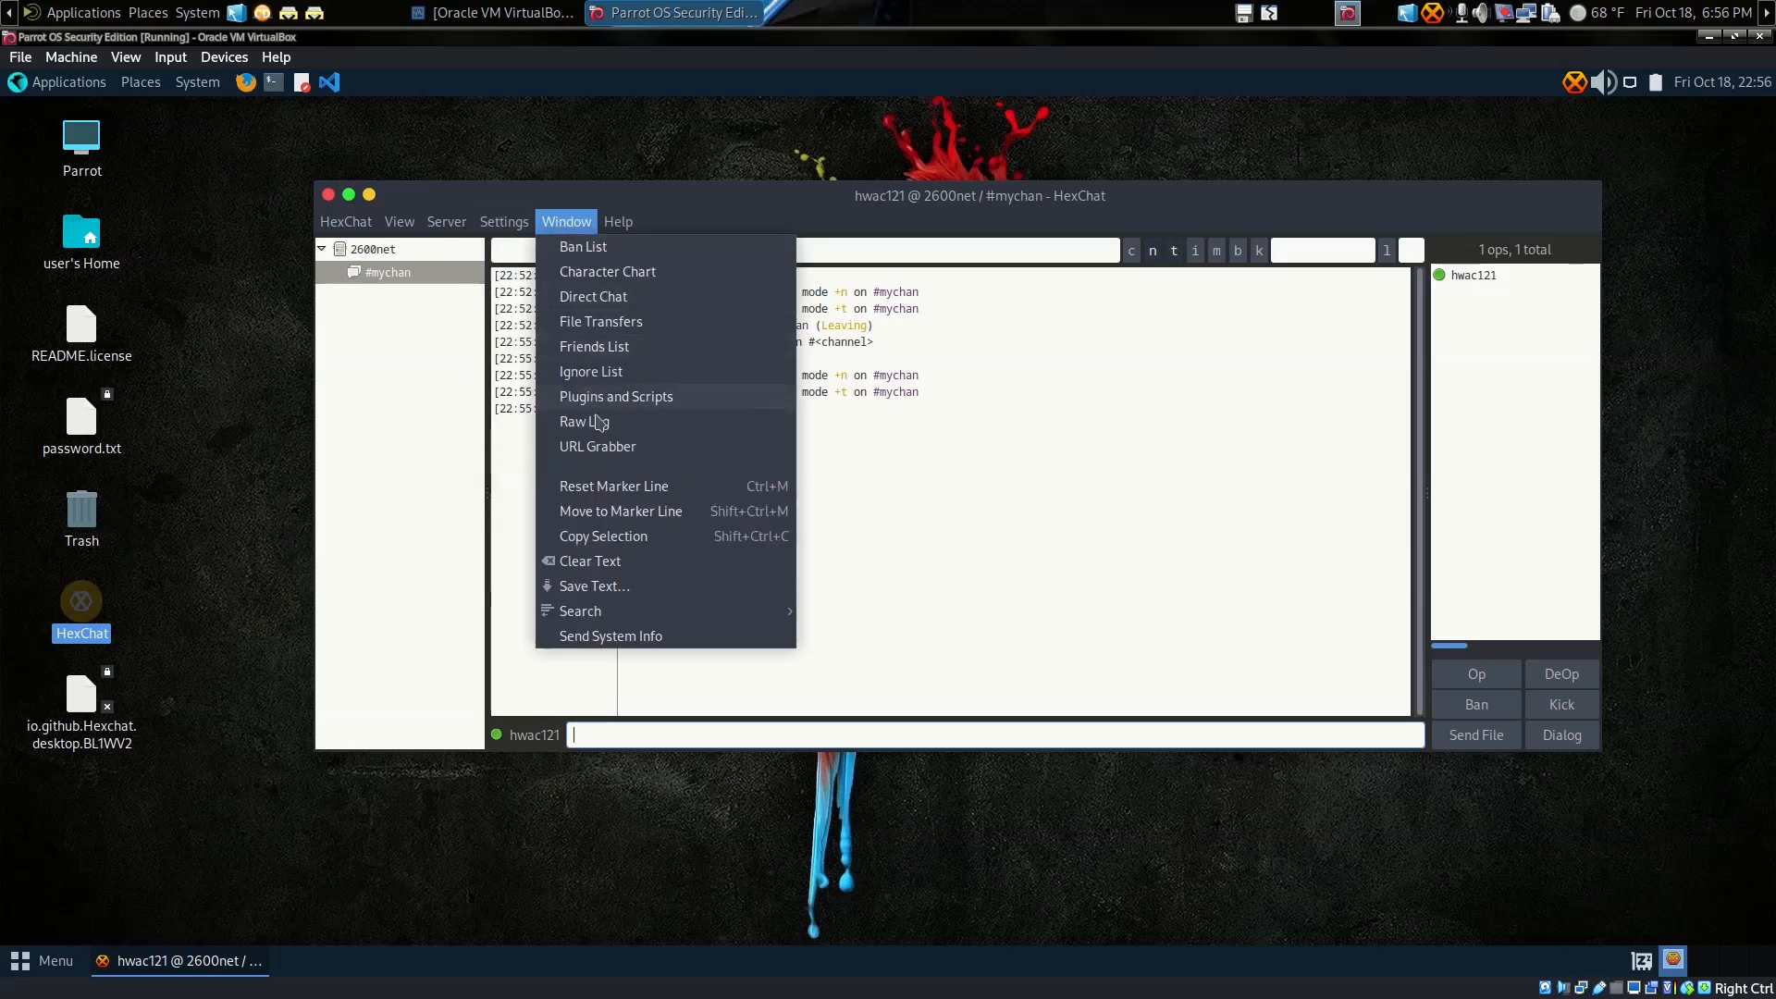
click(997, 501)
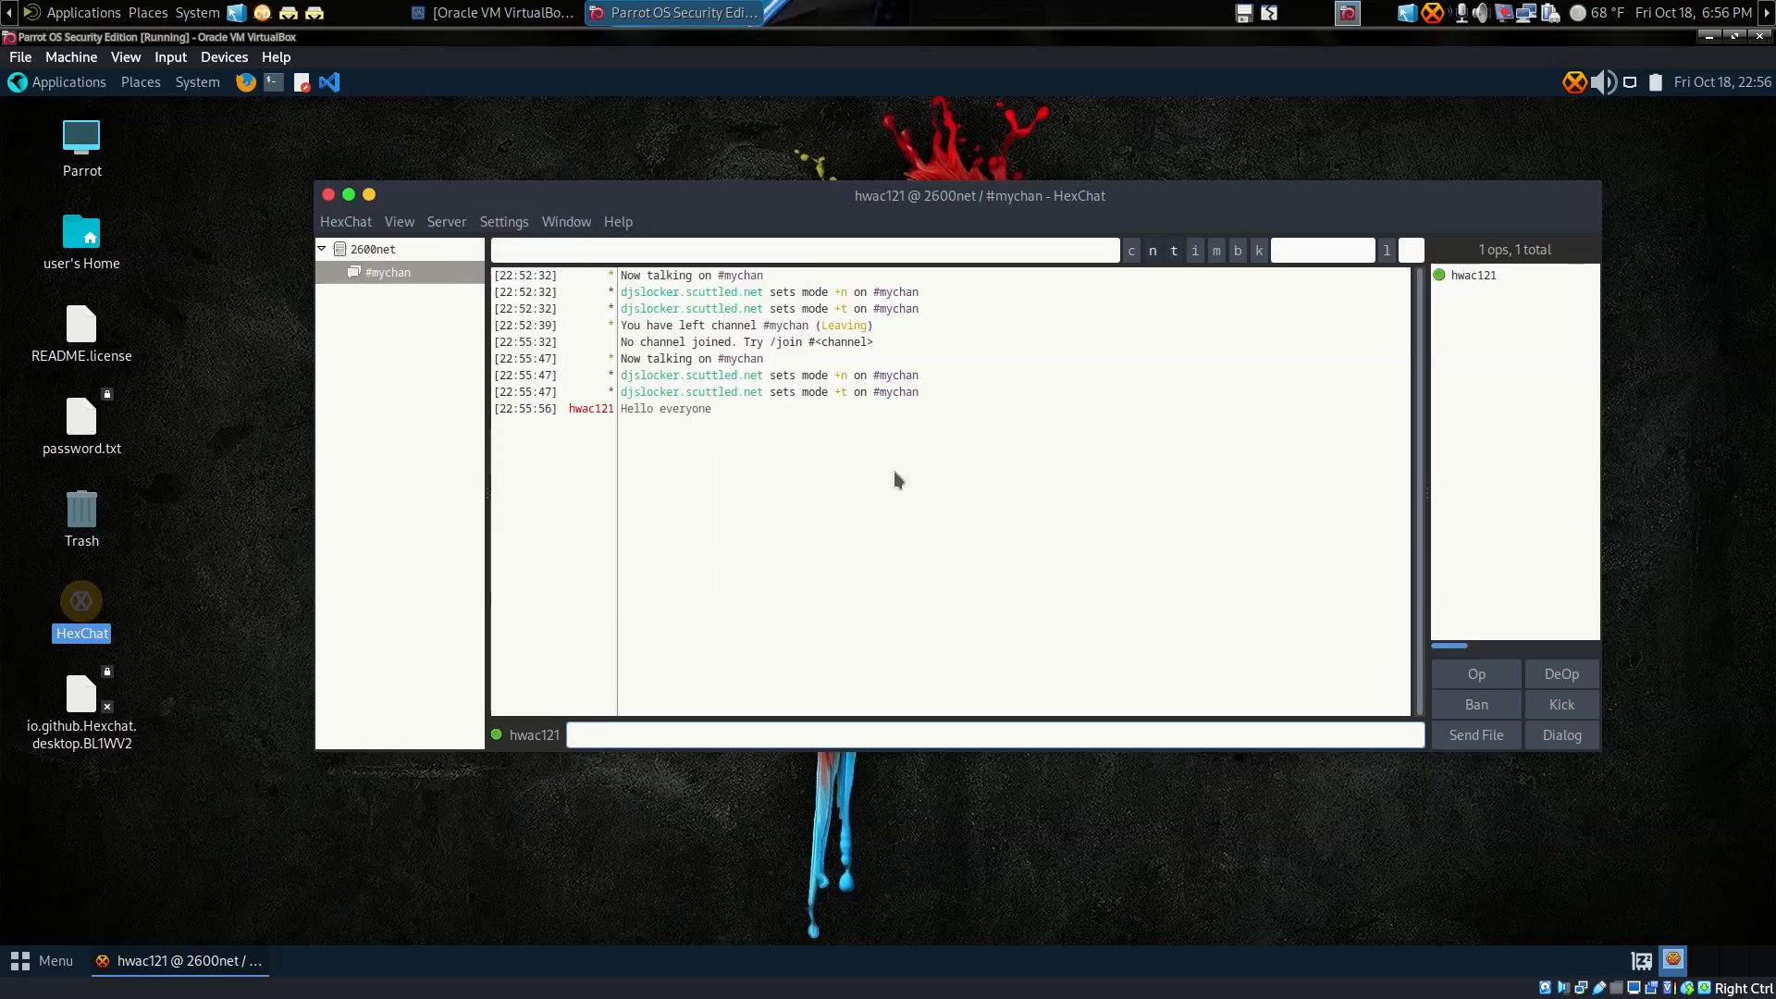
click(556, 229)
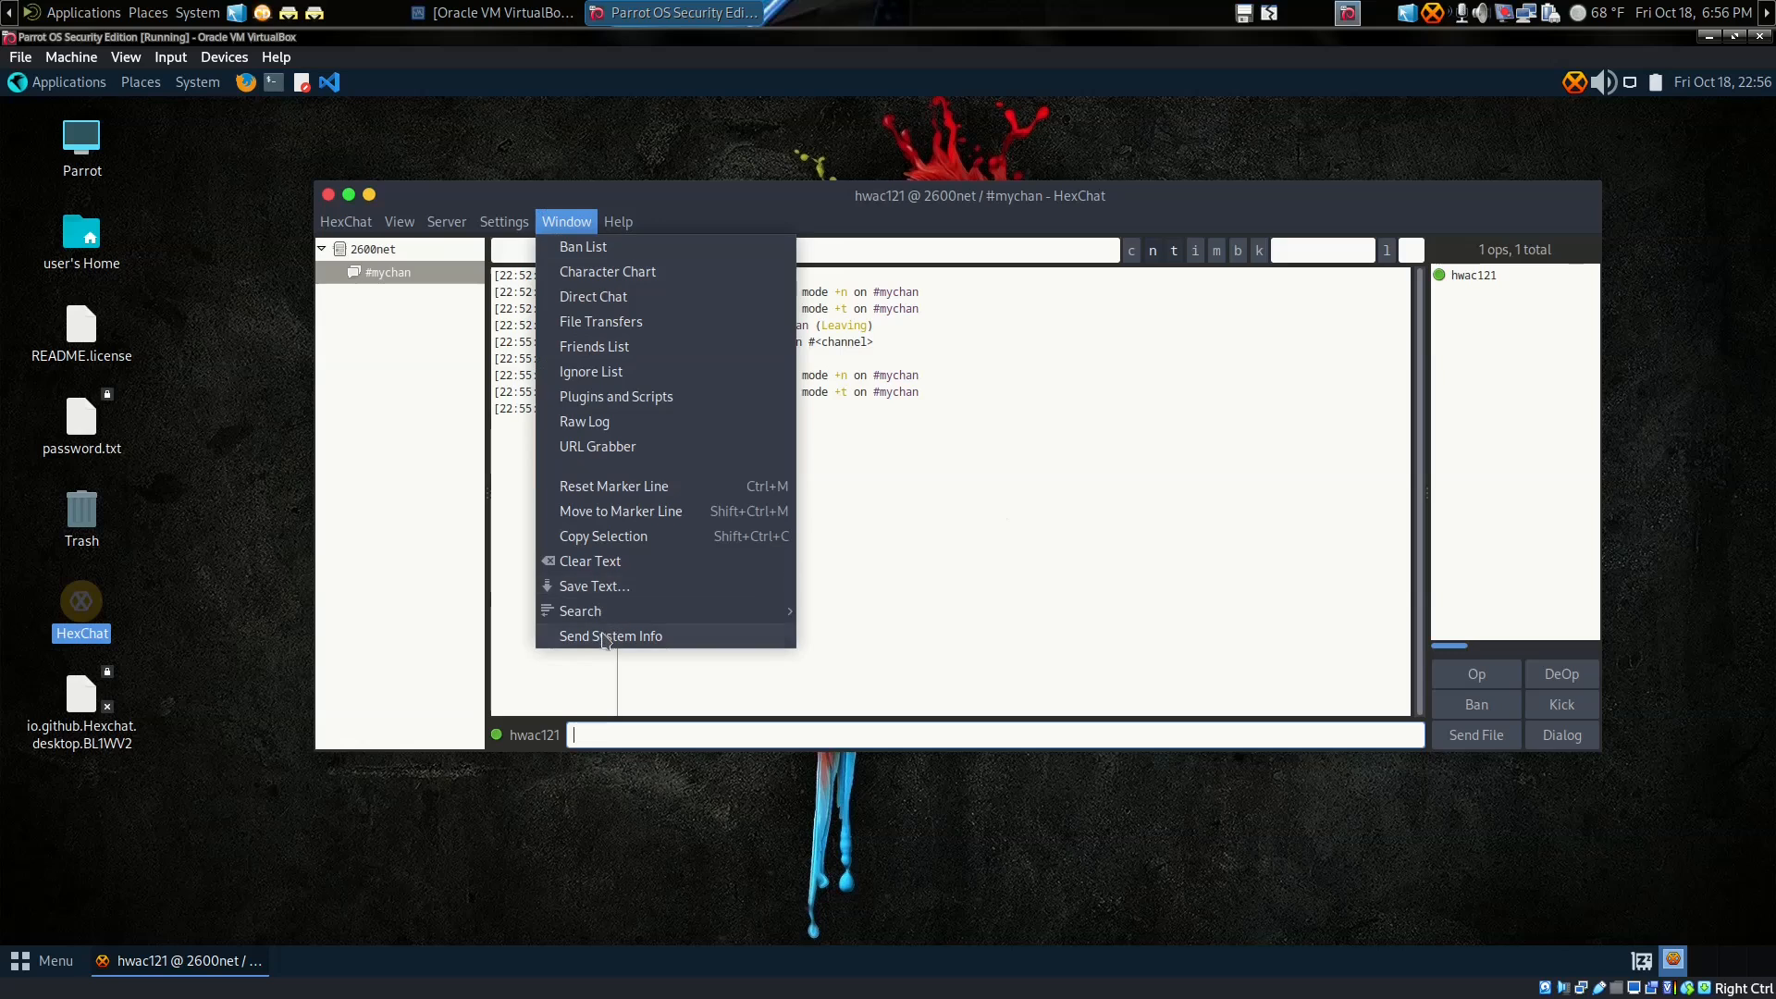
click(938, 513)
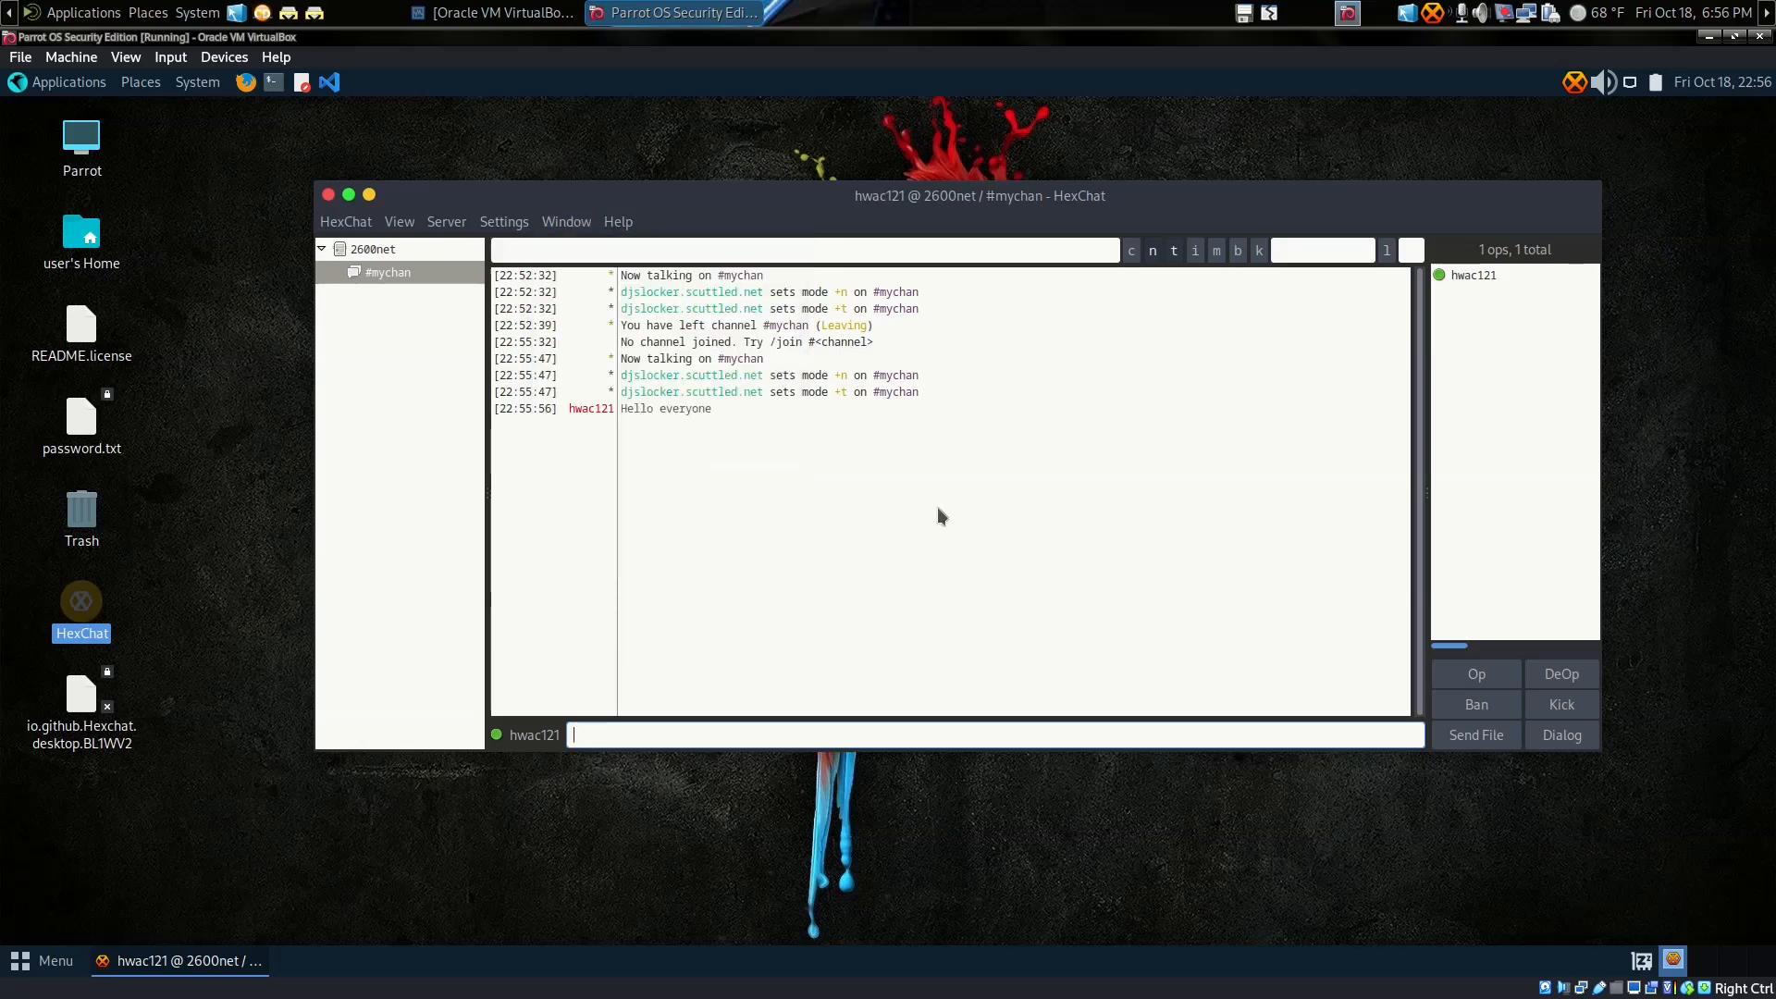
Step: Choose Load Plugin or Script from the chat area's HexChat submenu
right_click(824, 478)
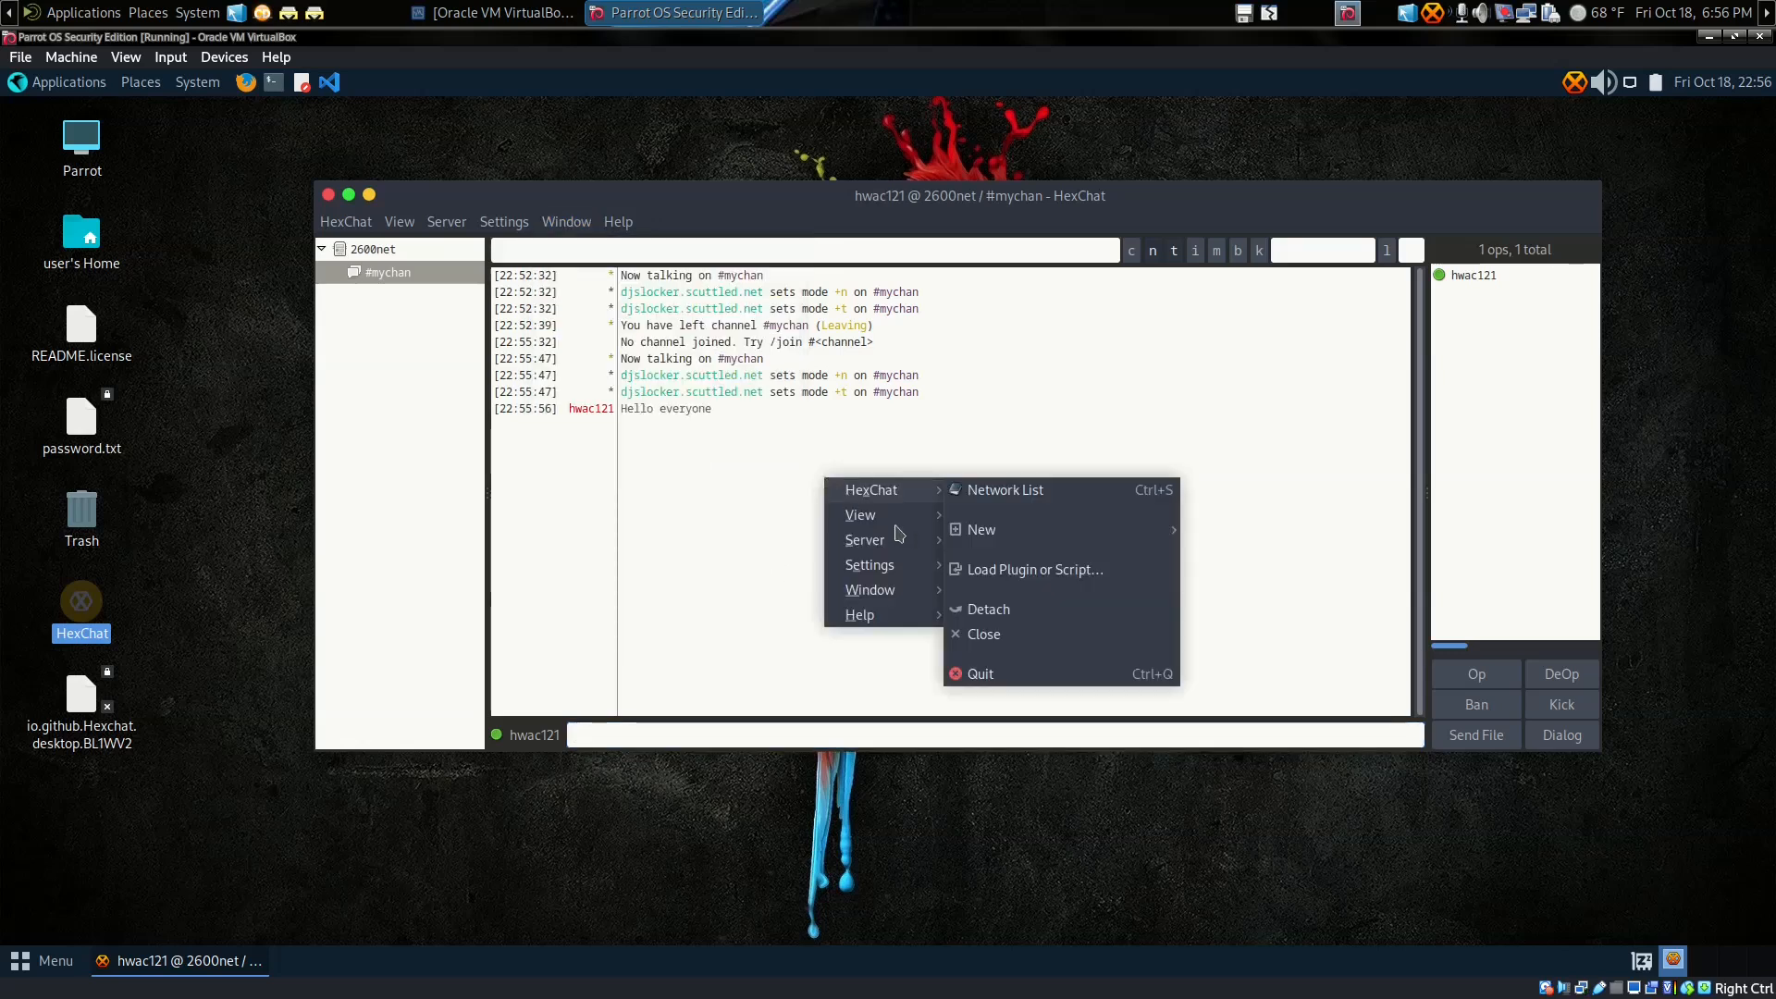
mouse_move(904, 495)
click(991, 575)
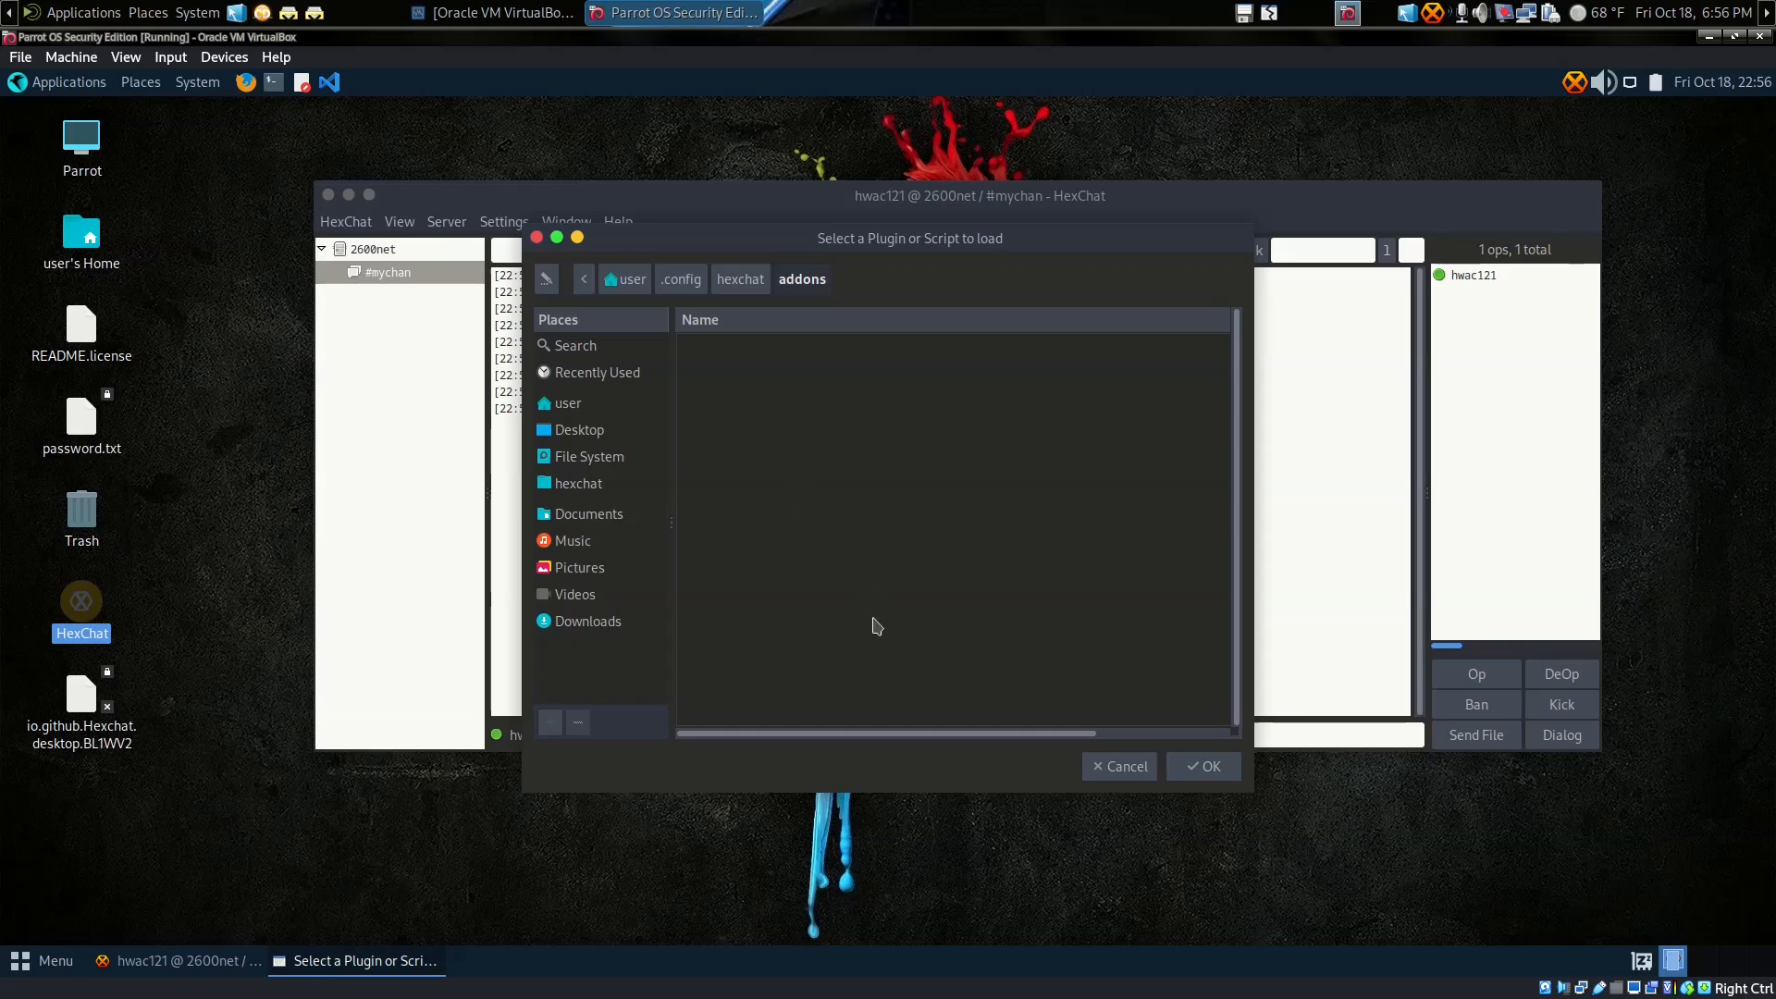
Step: Cancel the plugin loader without loading anything and open the HexChat menu
click(1128, 767)
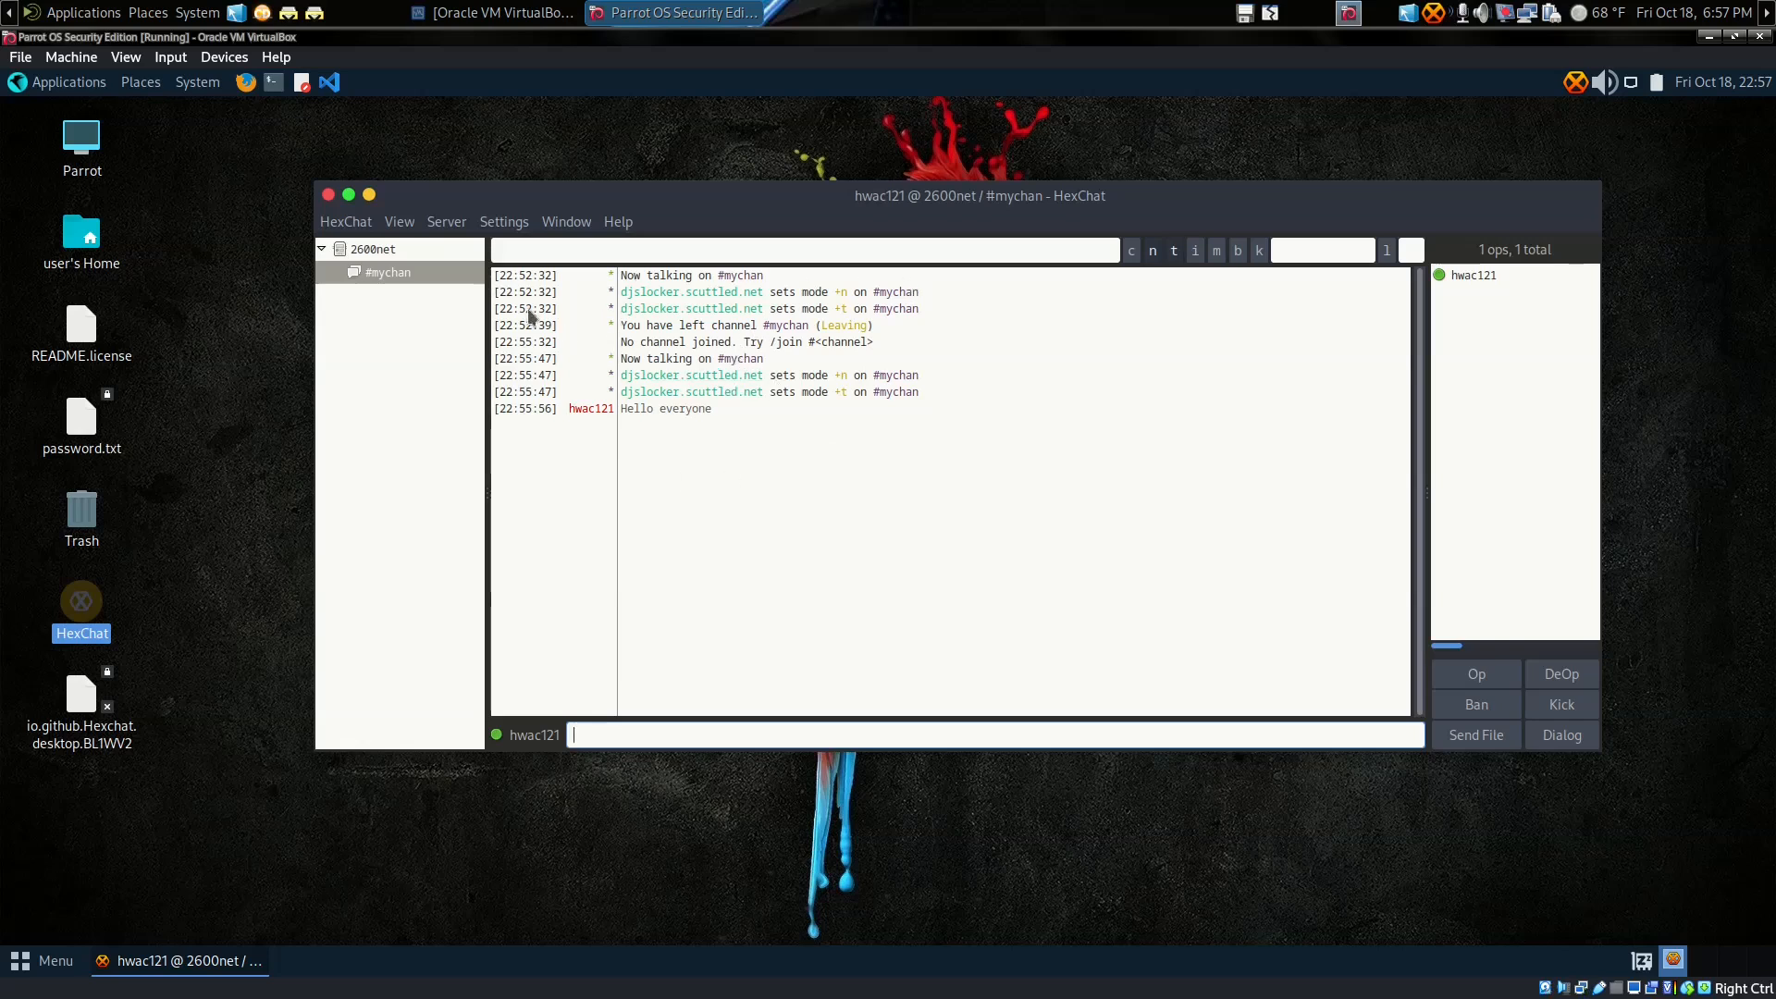
click(350, 225)
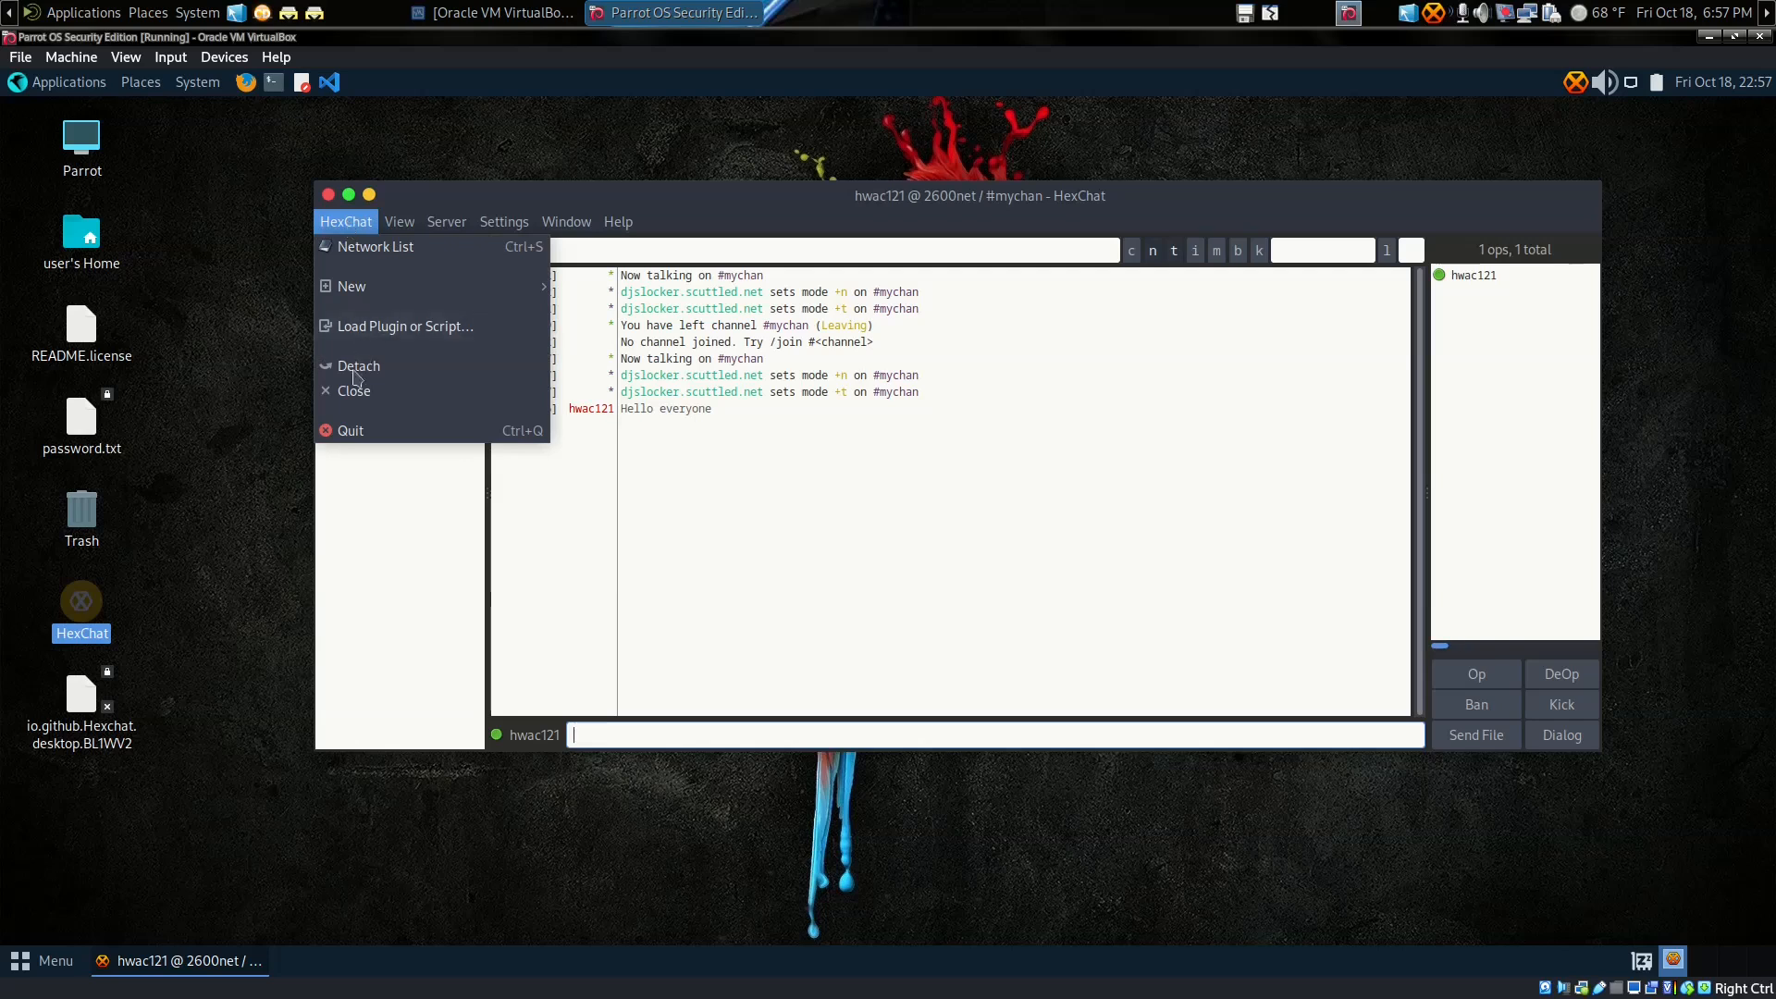
Step: Quit HexChat, confirming despite the open 2600net connection, and launch Firefox
click(353, 431)
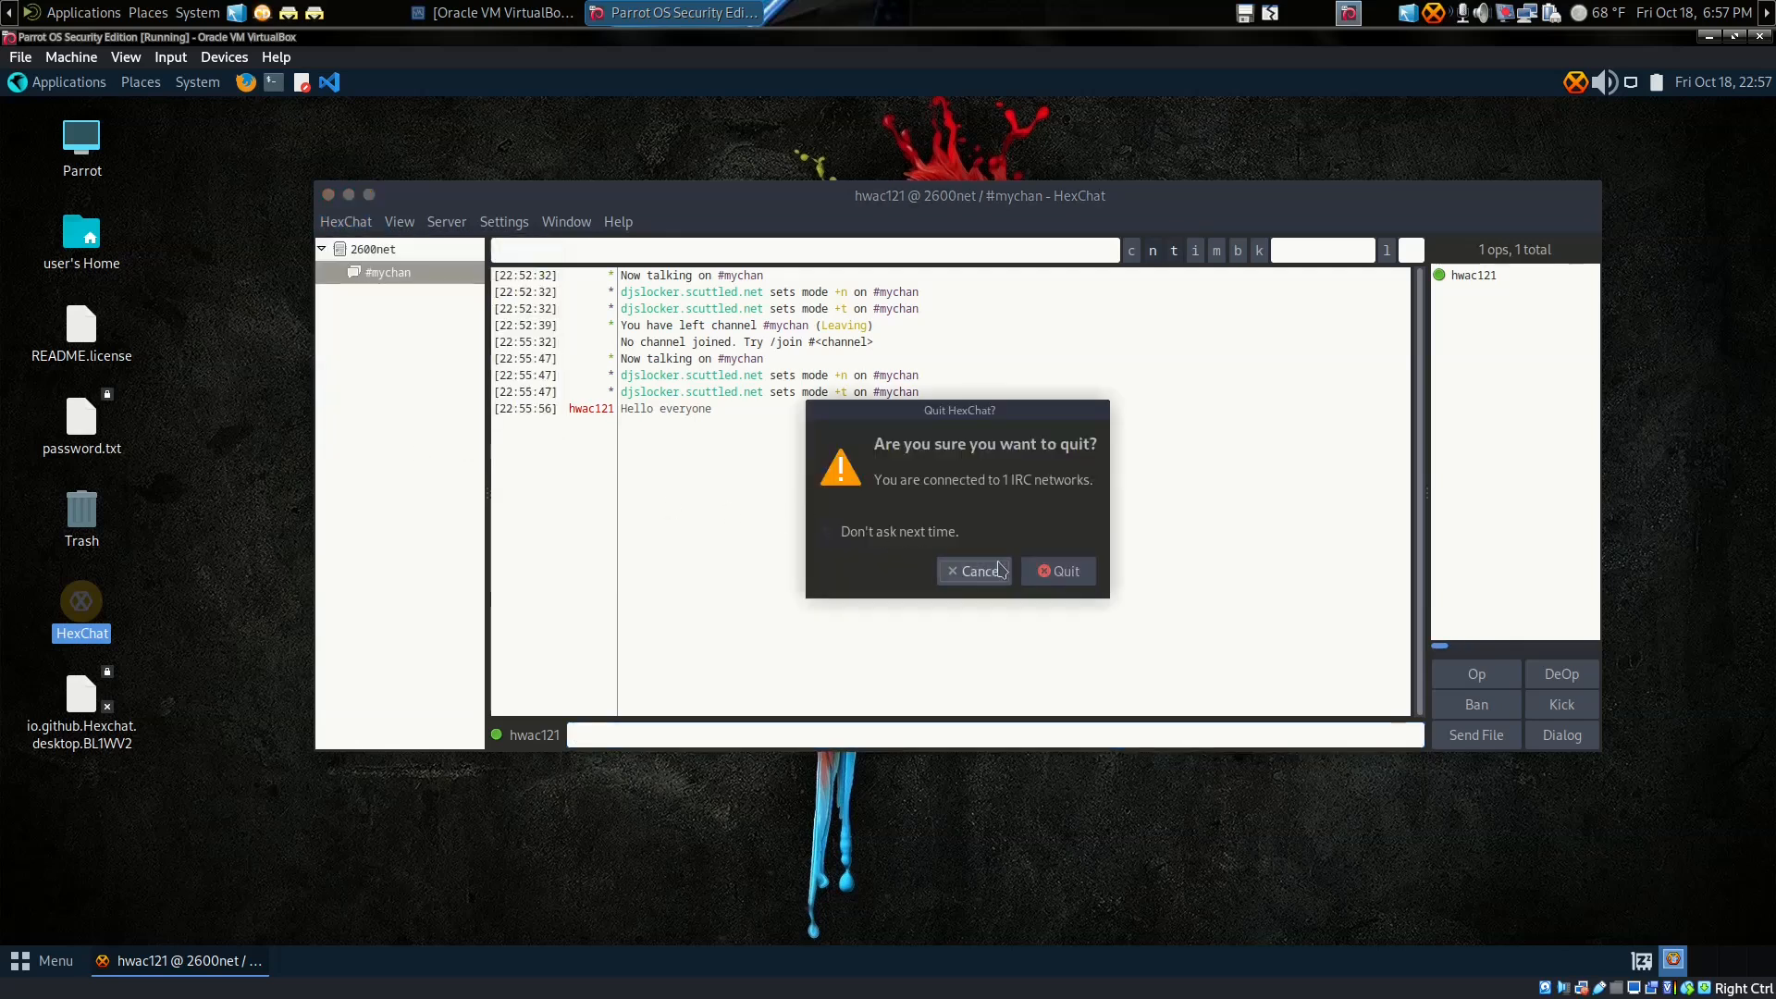
click(1075, 575)
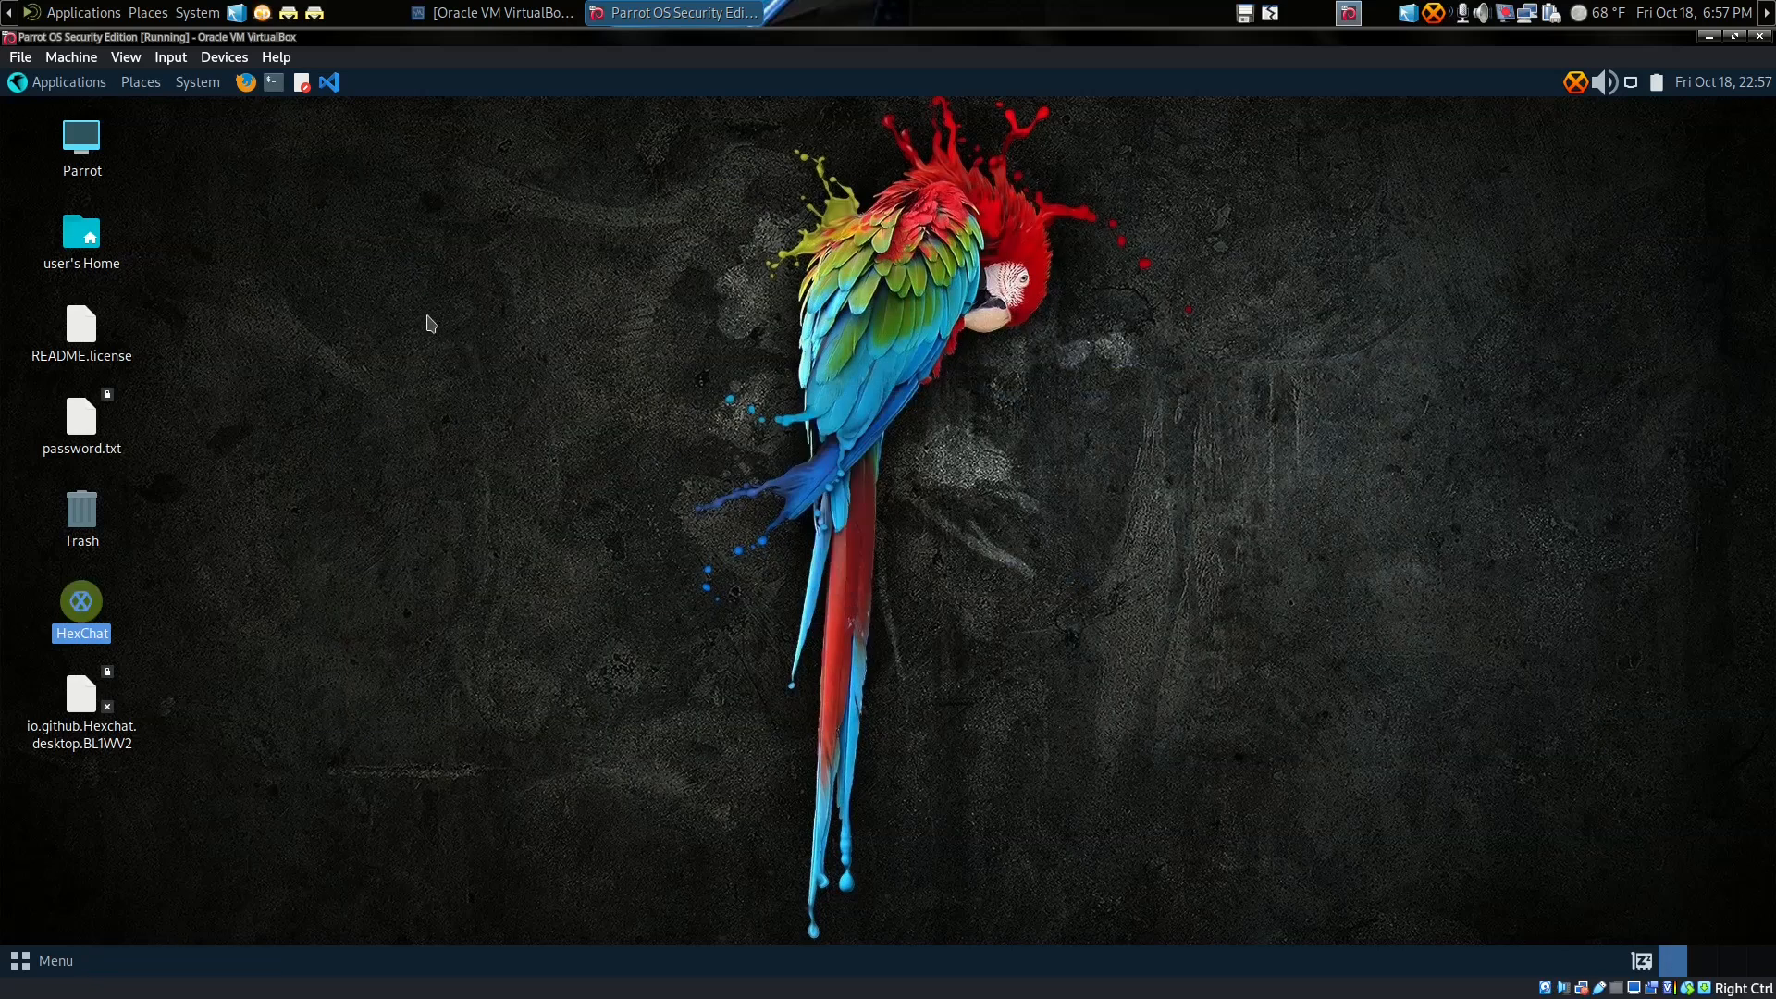
click(246, 82)
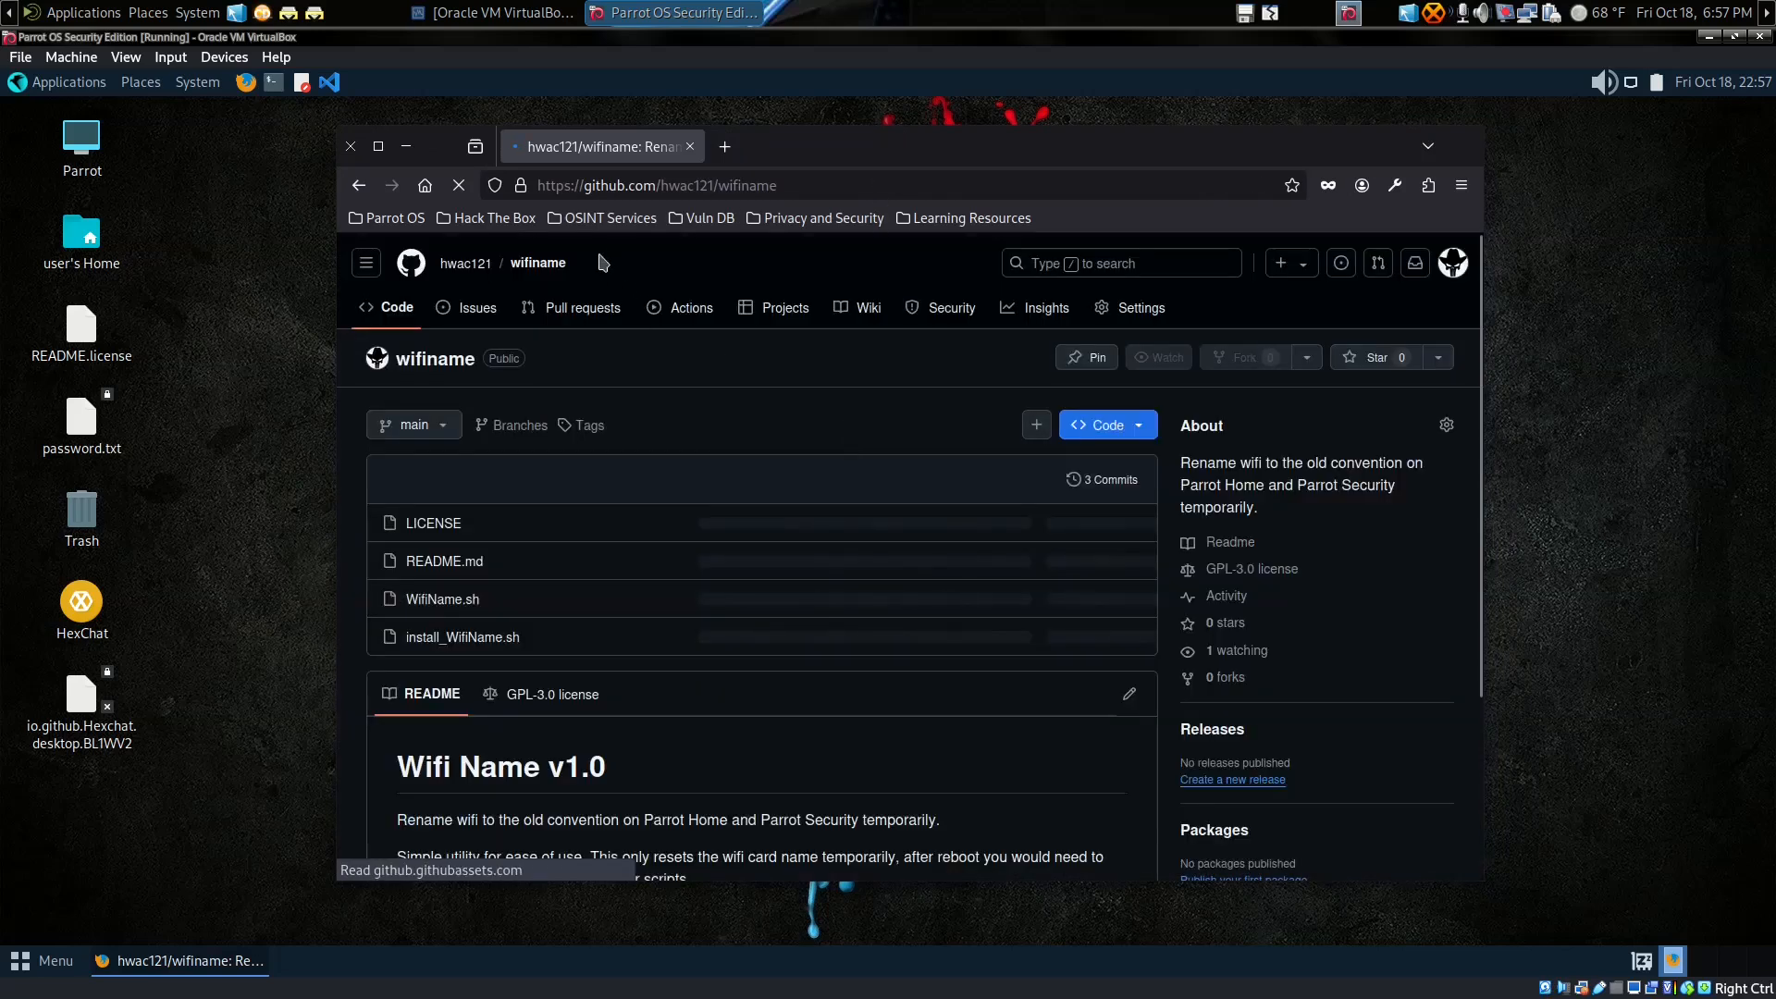
Step: Load the Parrot Security start page and enter 'android IRC app' in the address bar
click(428, 187)
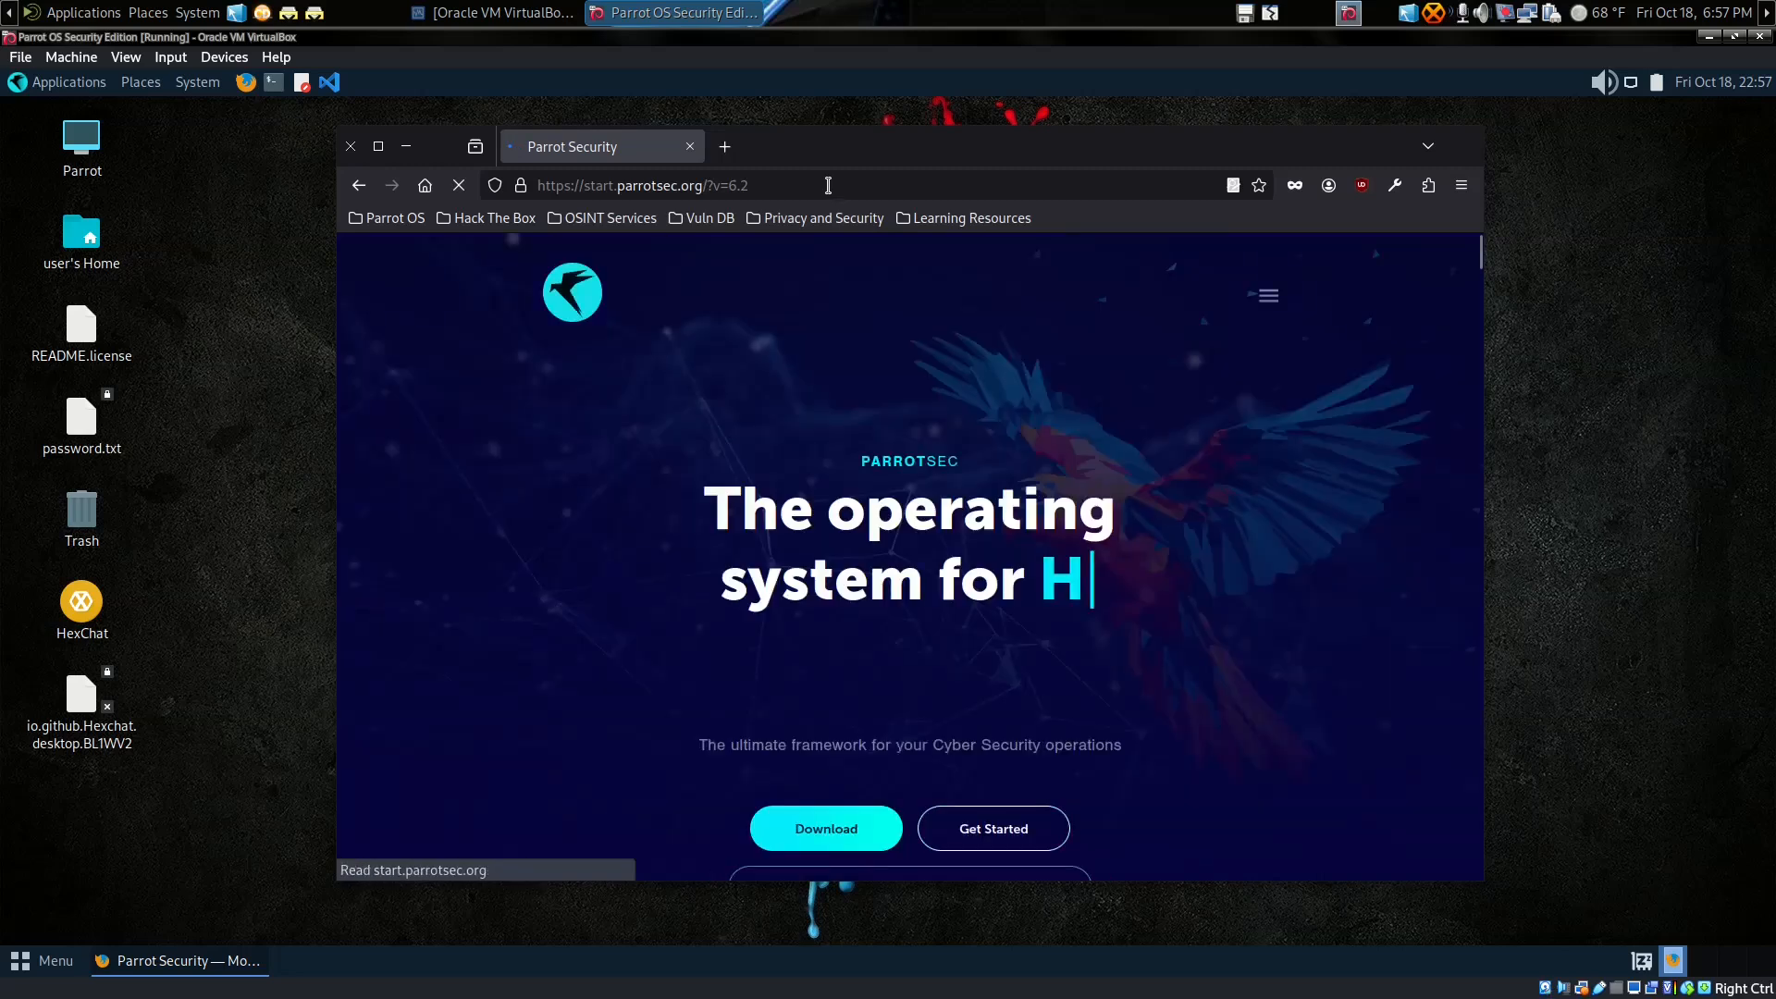
click(828, 185)
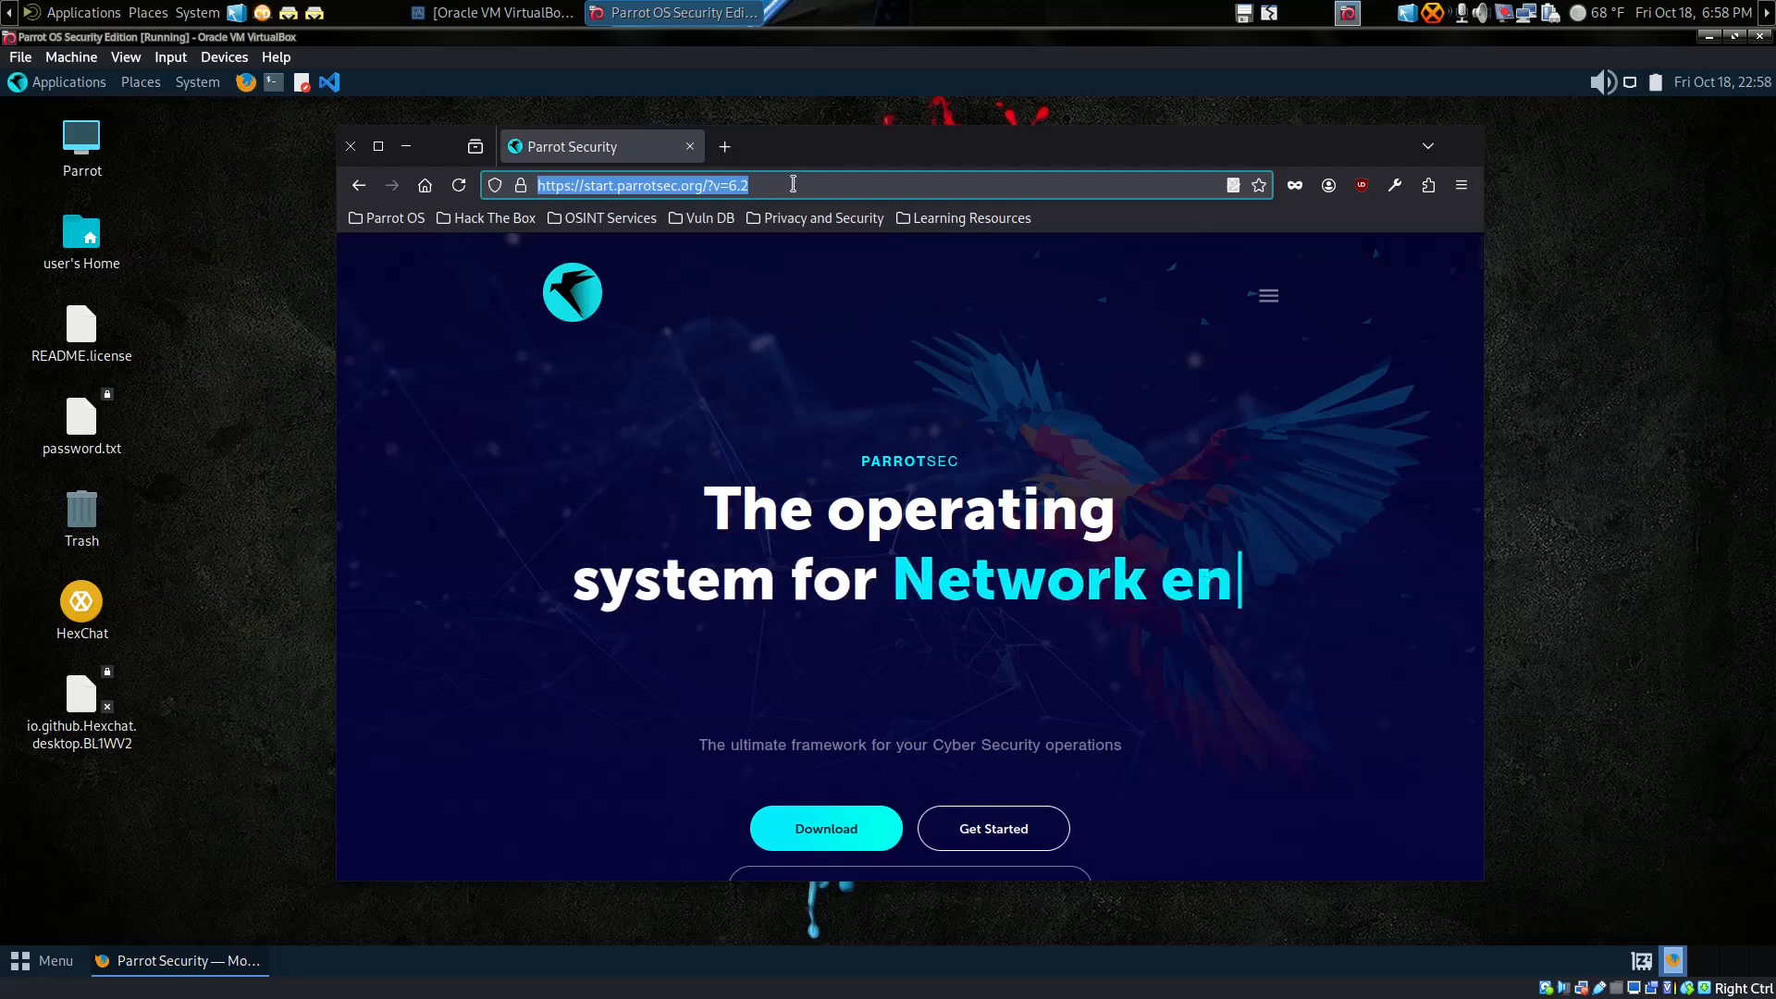
text(android)
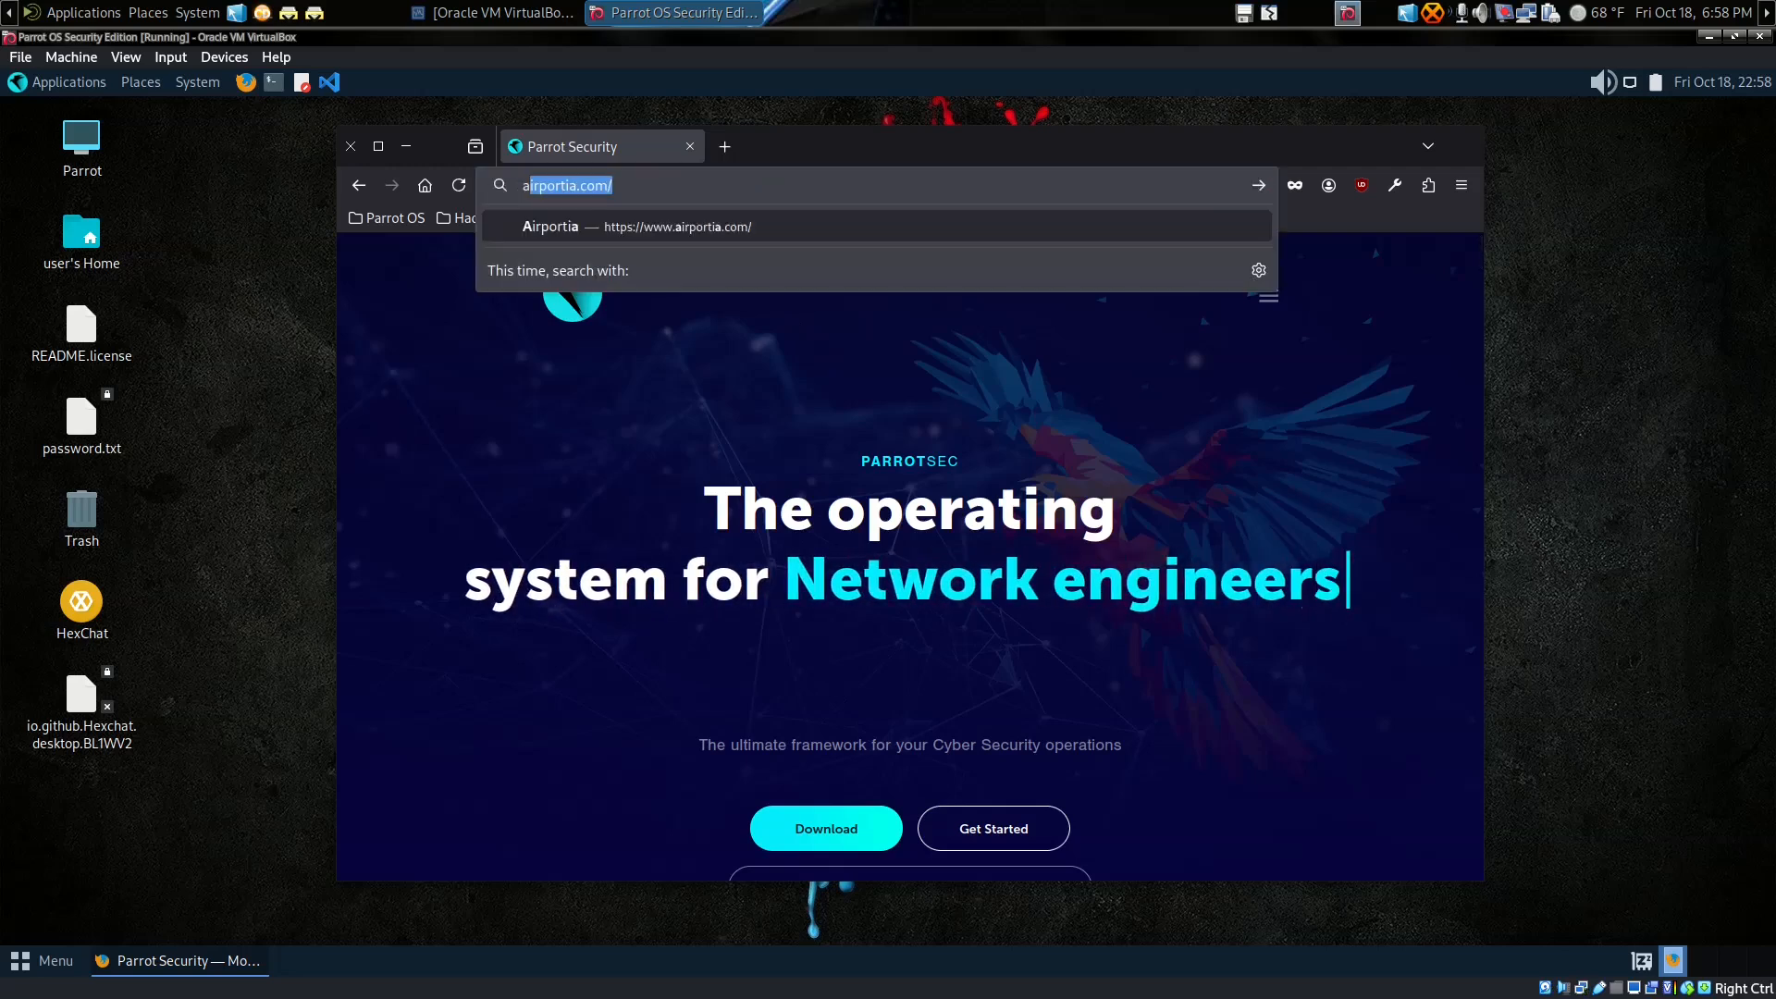
text( IRC app)
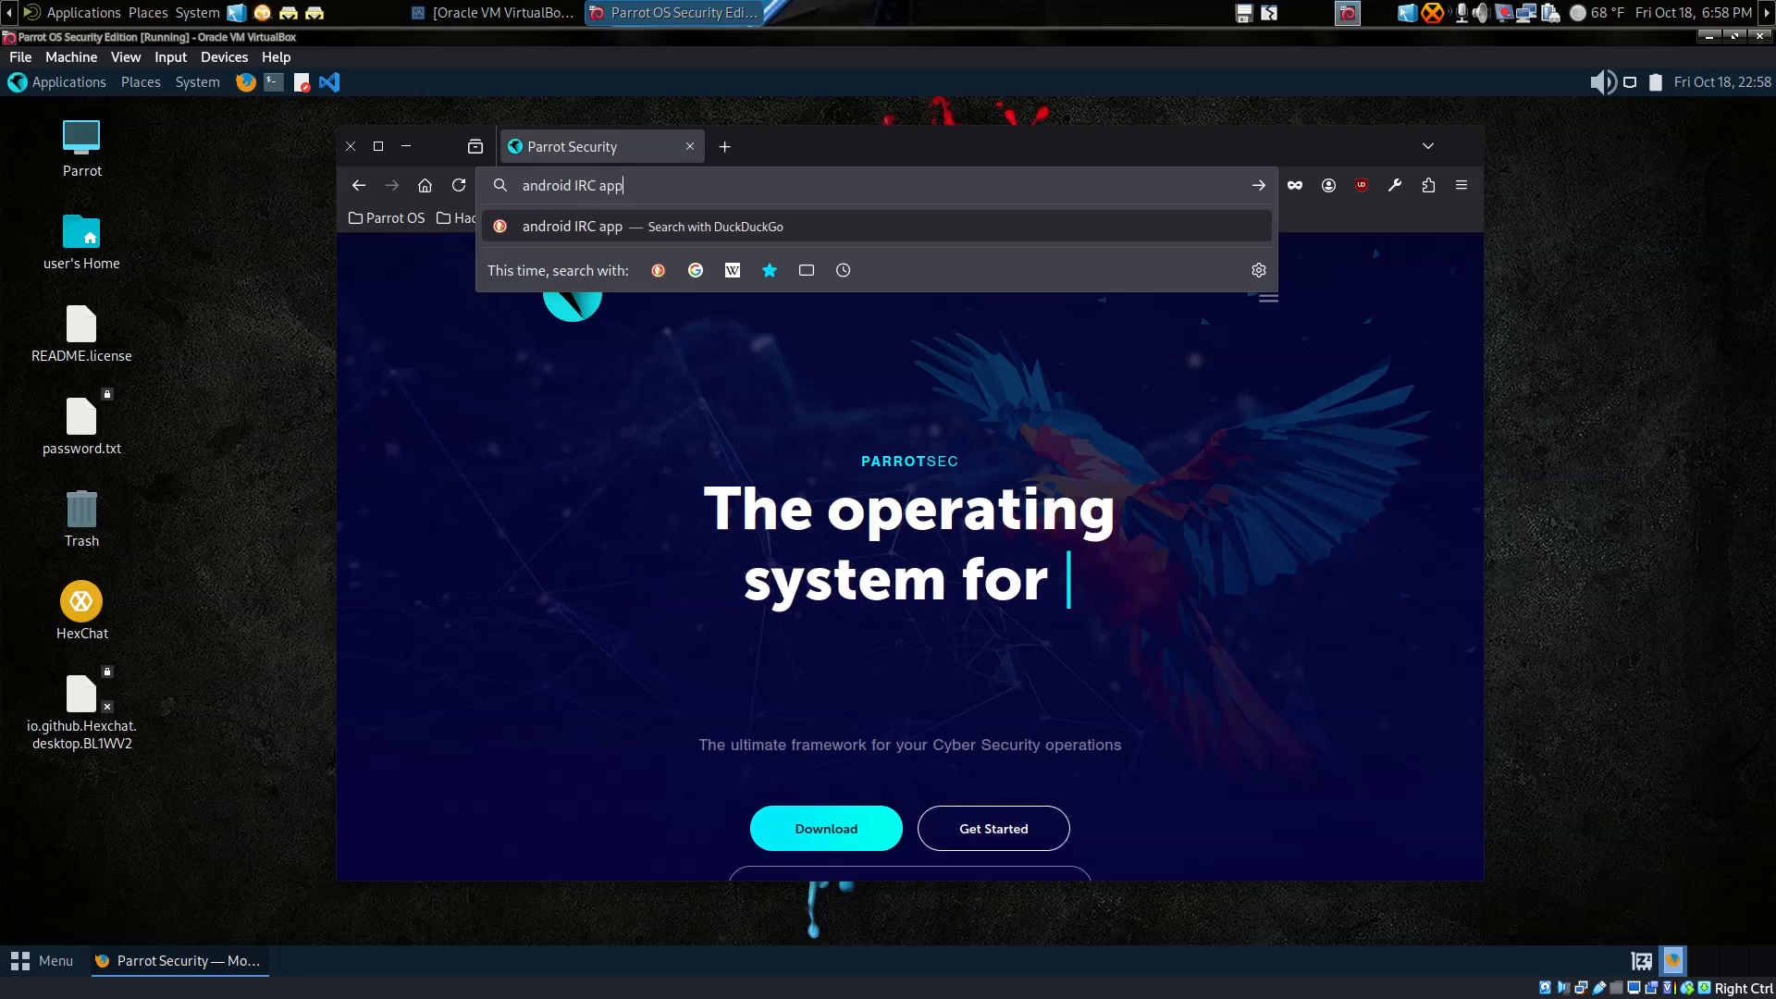
Step: Search 'android IRC app', open maketecheasier's '5 Great IRC Clients for Android' and skim it
key(Return)
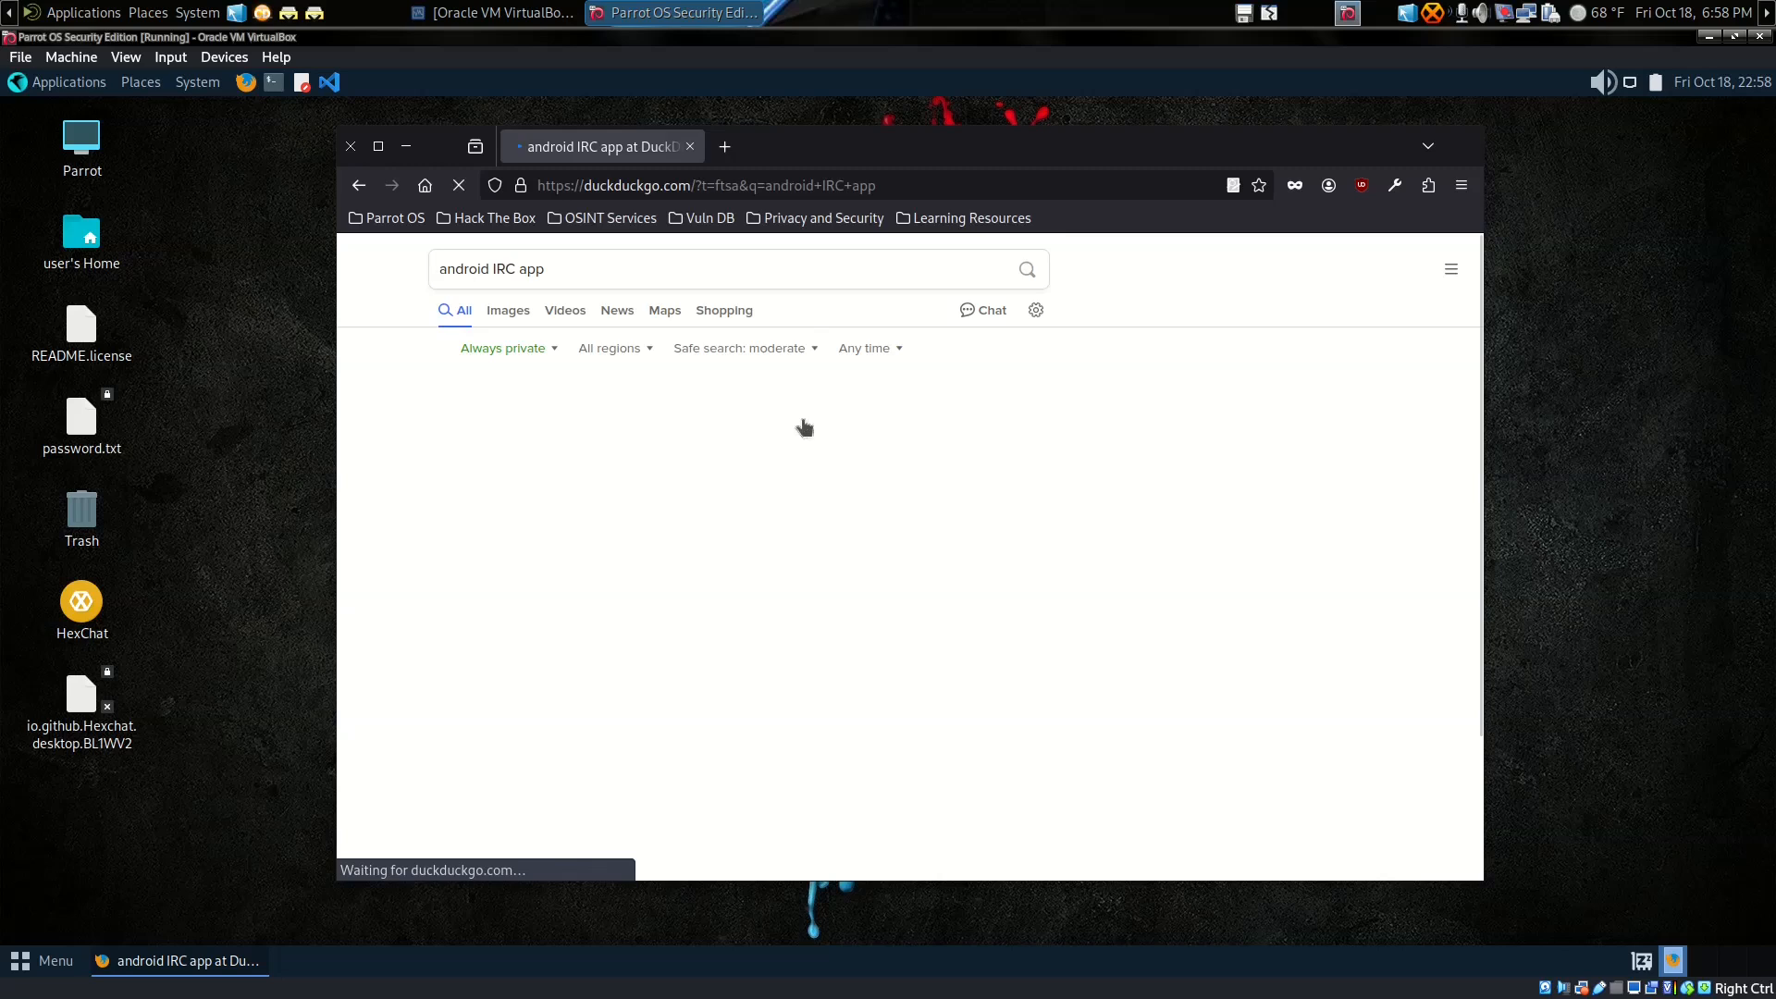
click(652, 412)
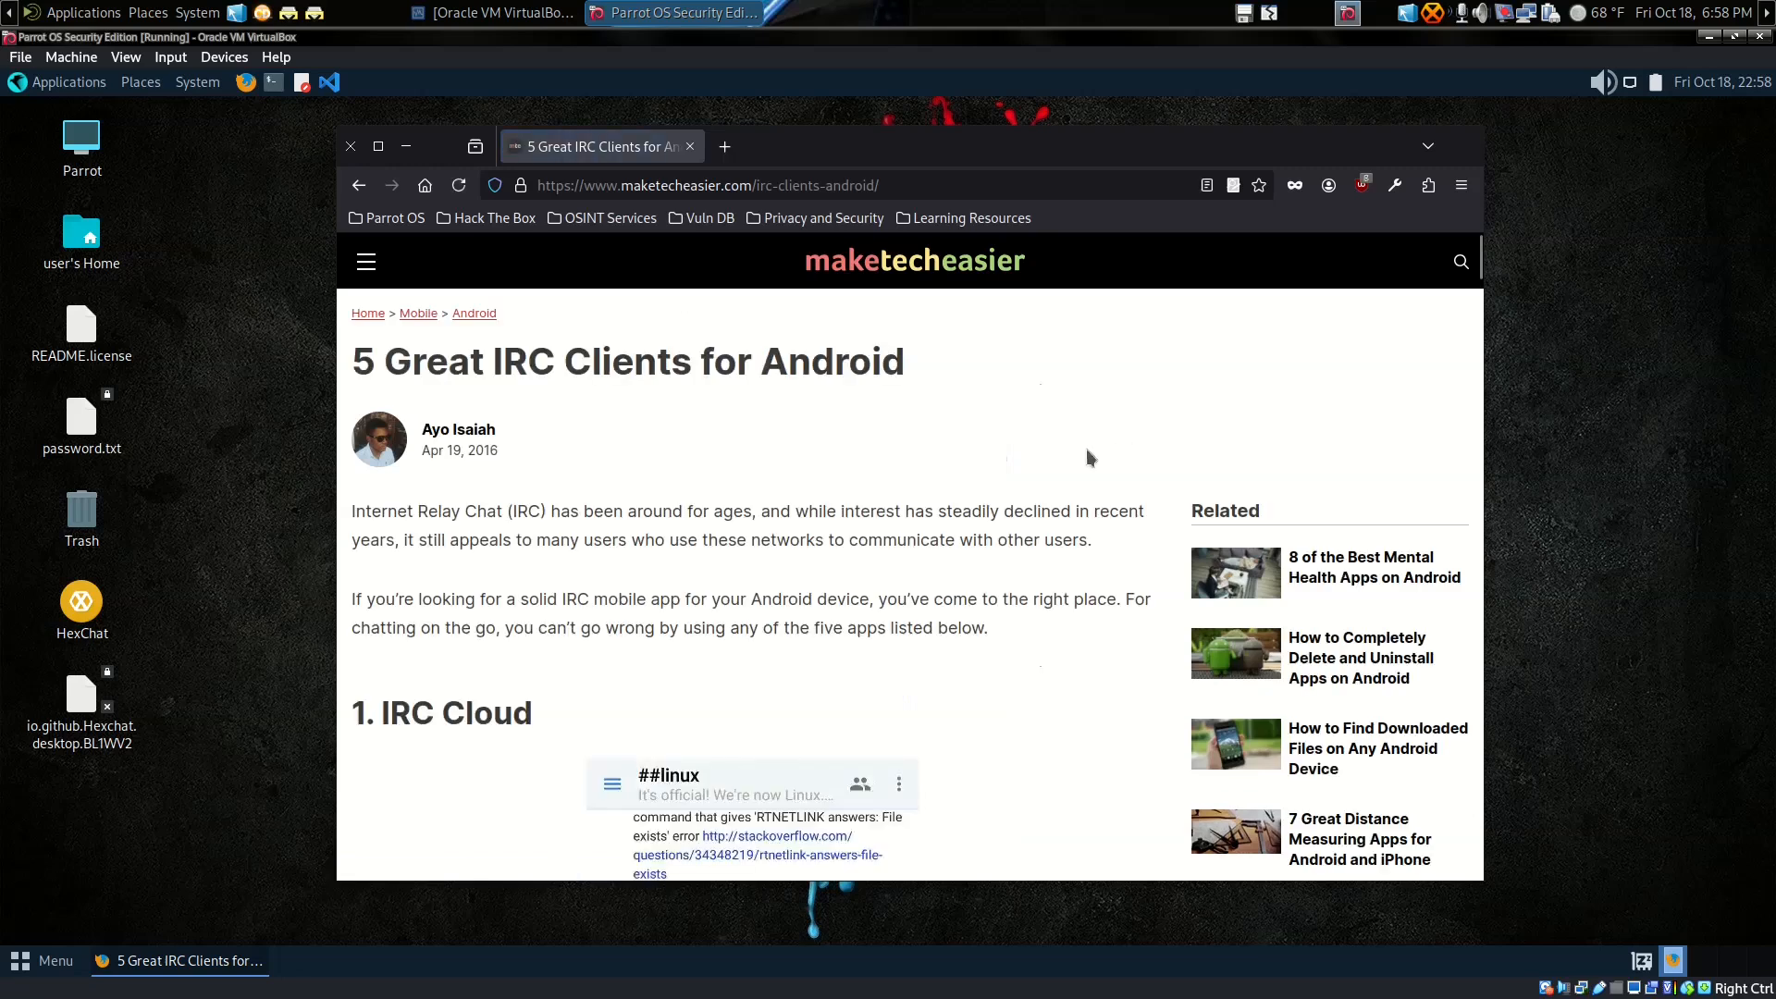
scroll(1069, 452, down, 12)
scroll(1034, 447, down, 15)
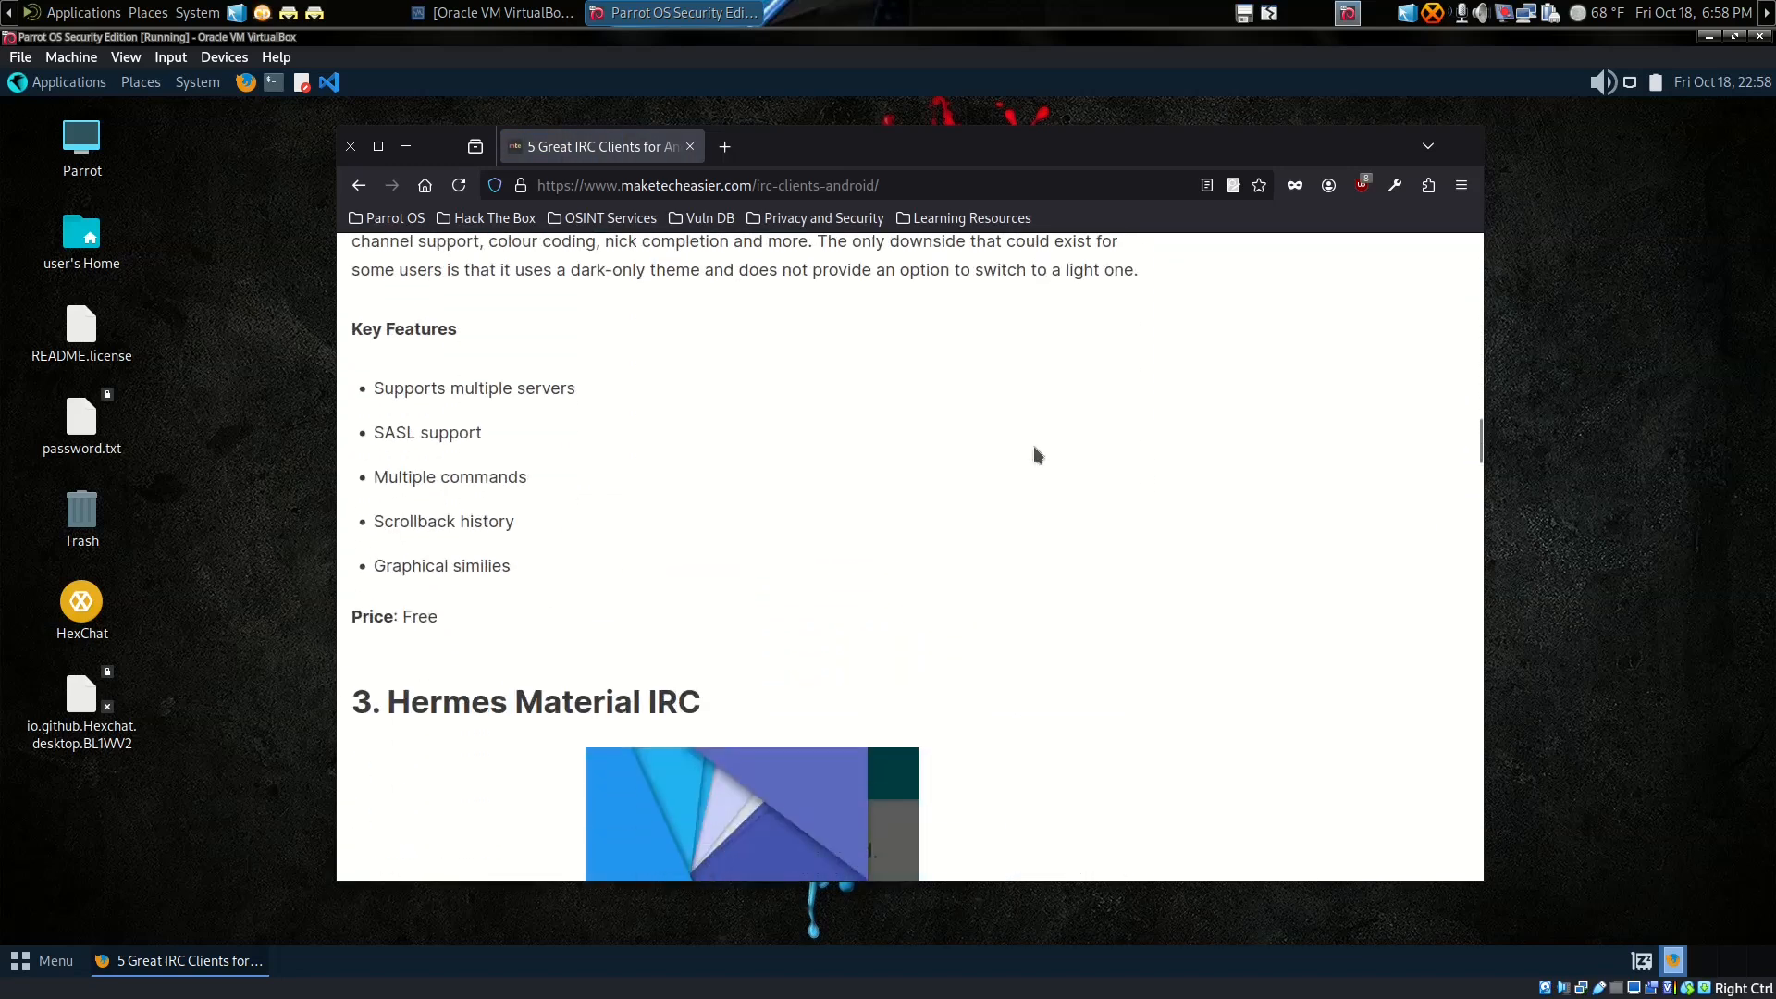
scroll(1034, 454, down, 12)
scroll(1034, 454, down, 6)
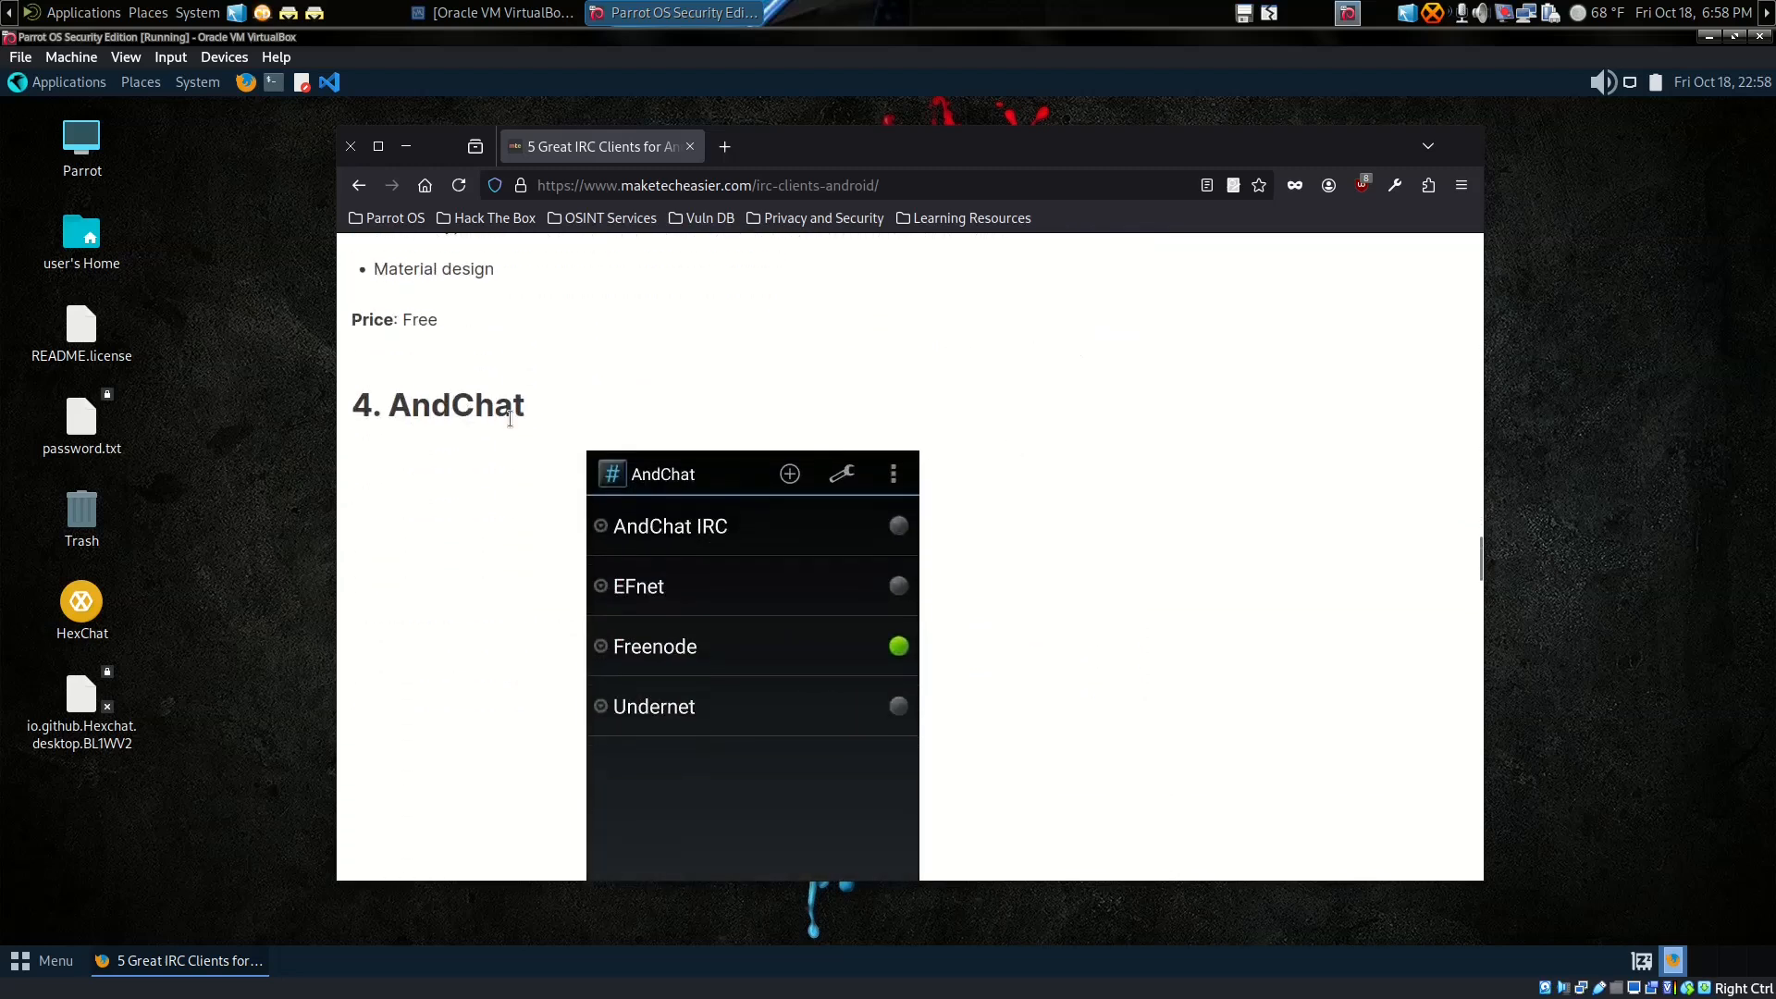
scroll(988, 504, down, 10)
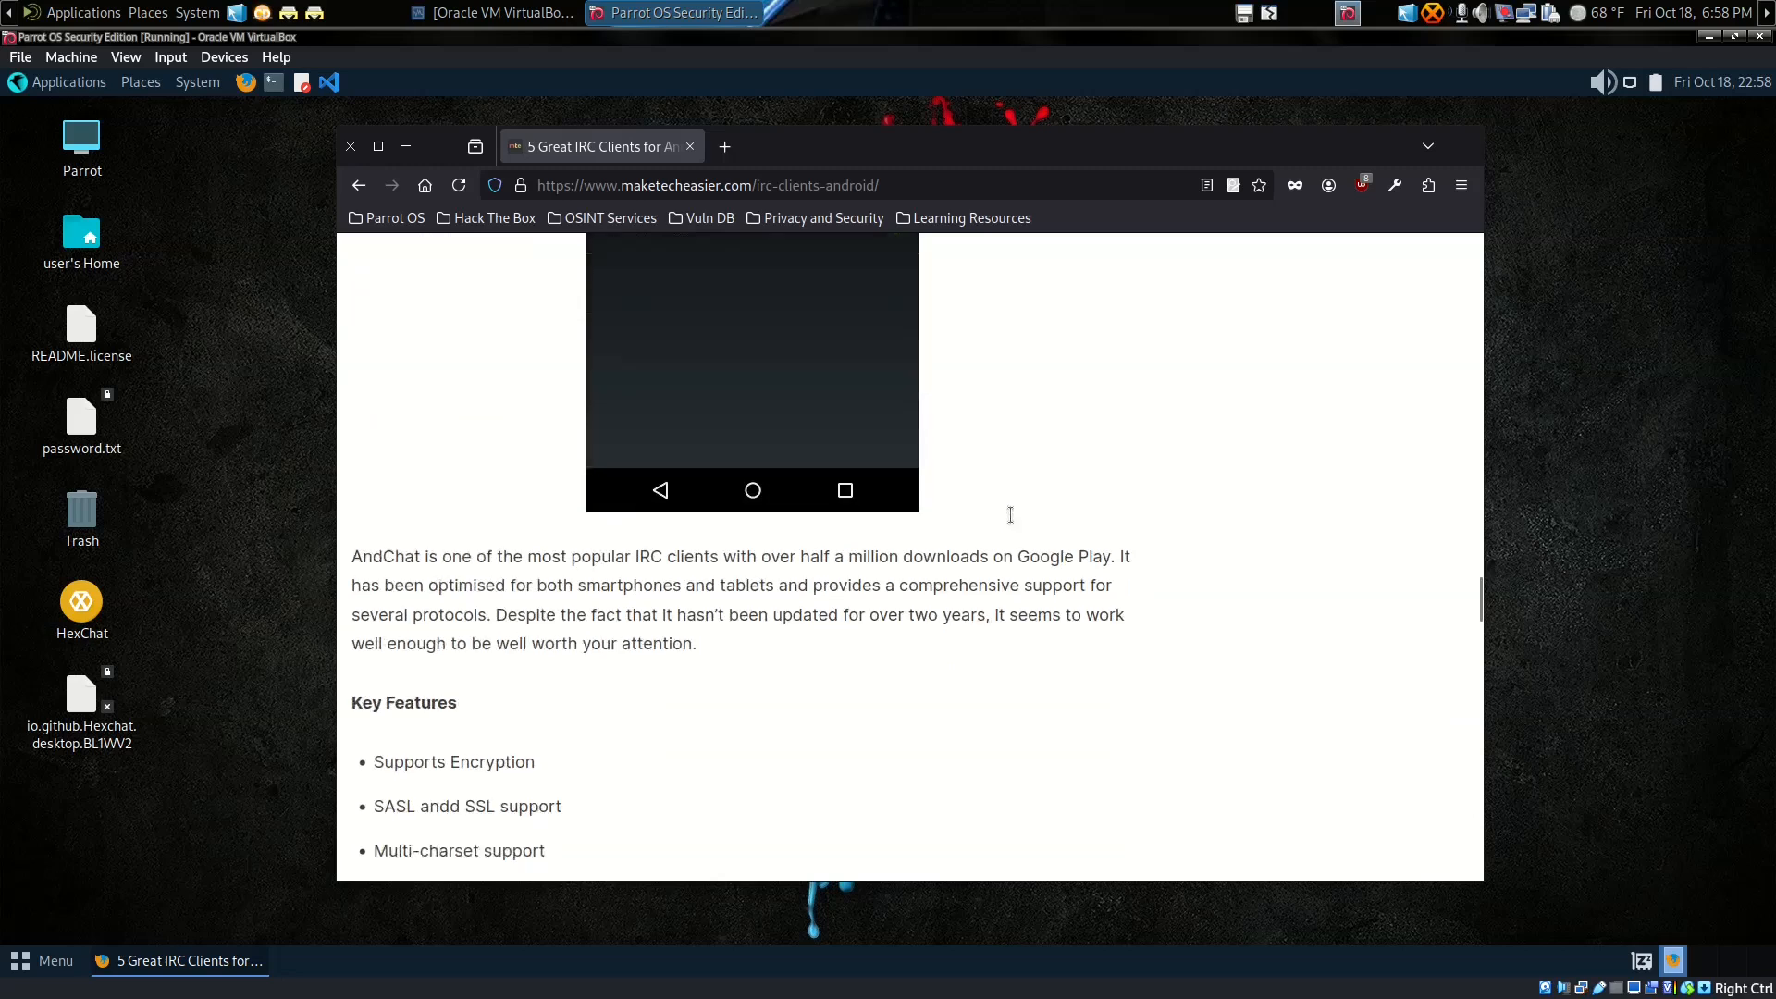
scroll(1010, 522, down, 4)
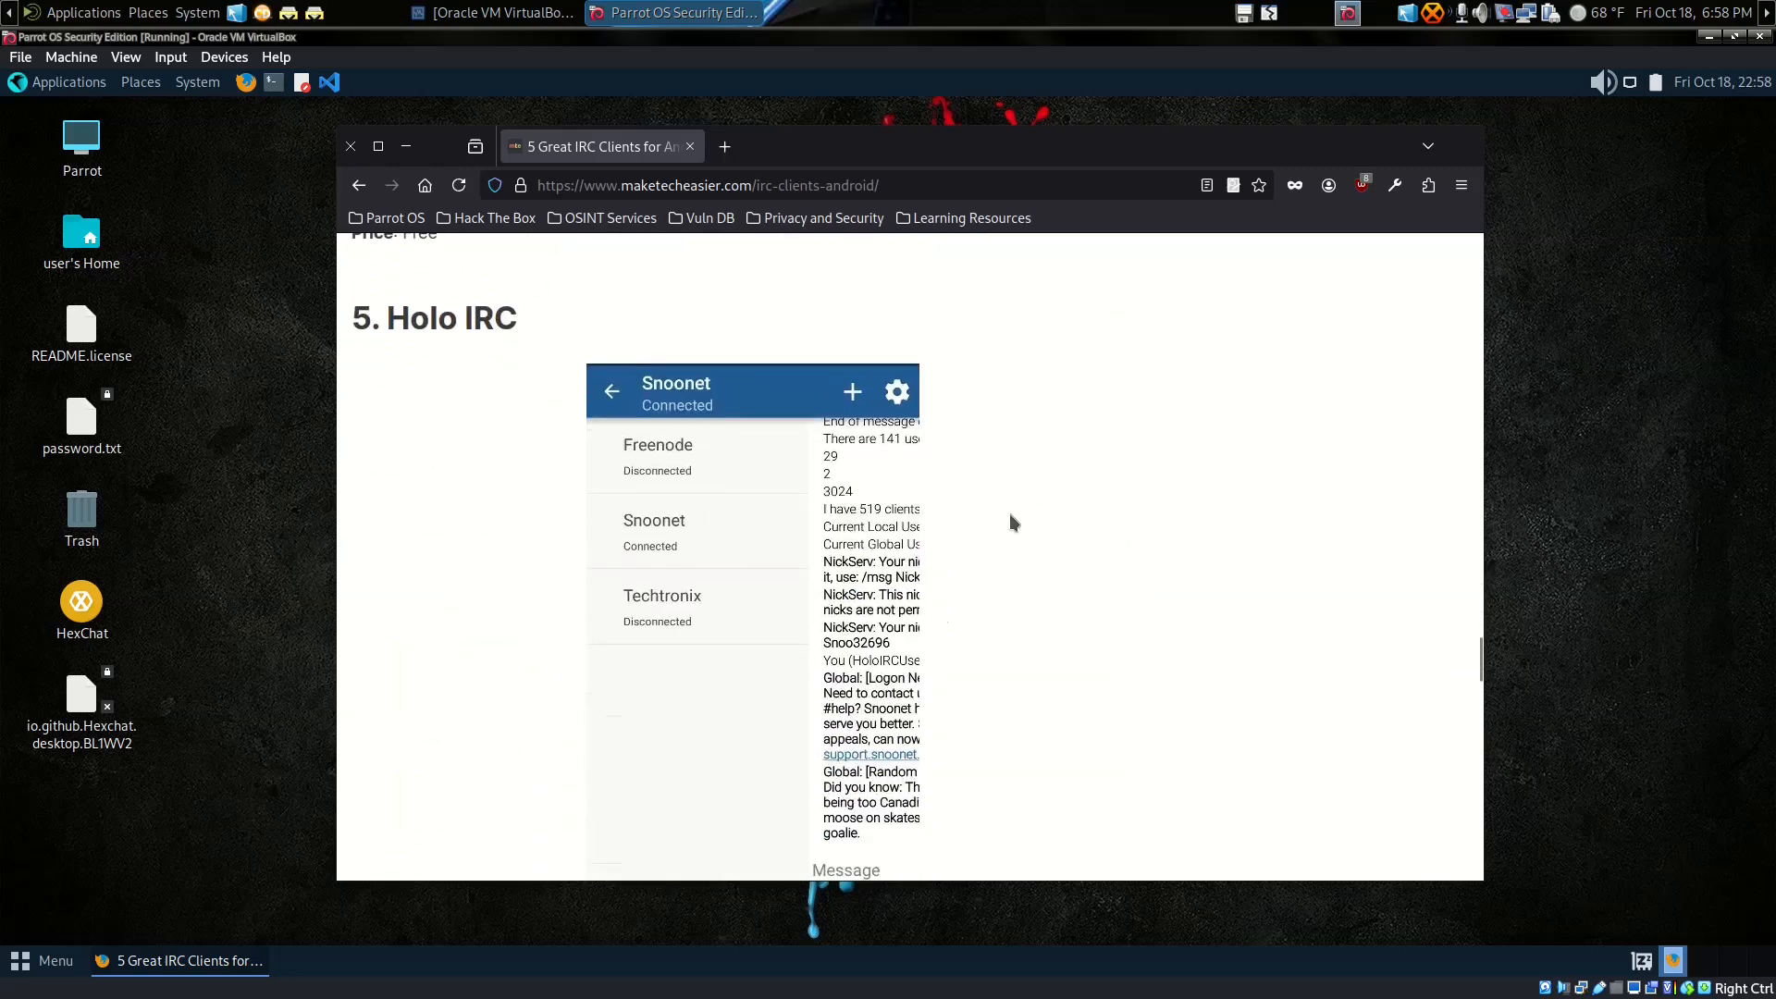
scroll(969, 507, down, 10)
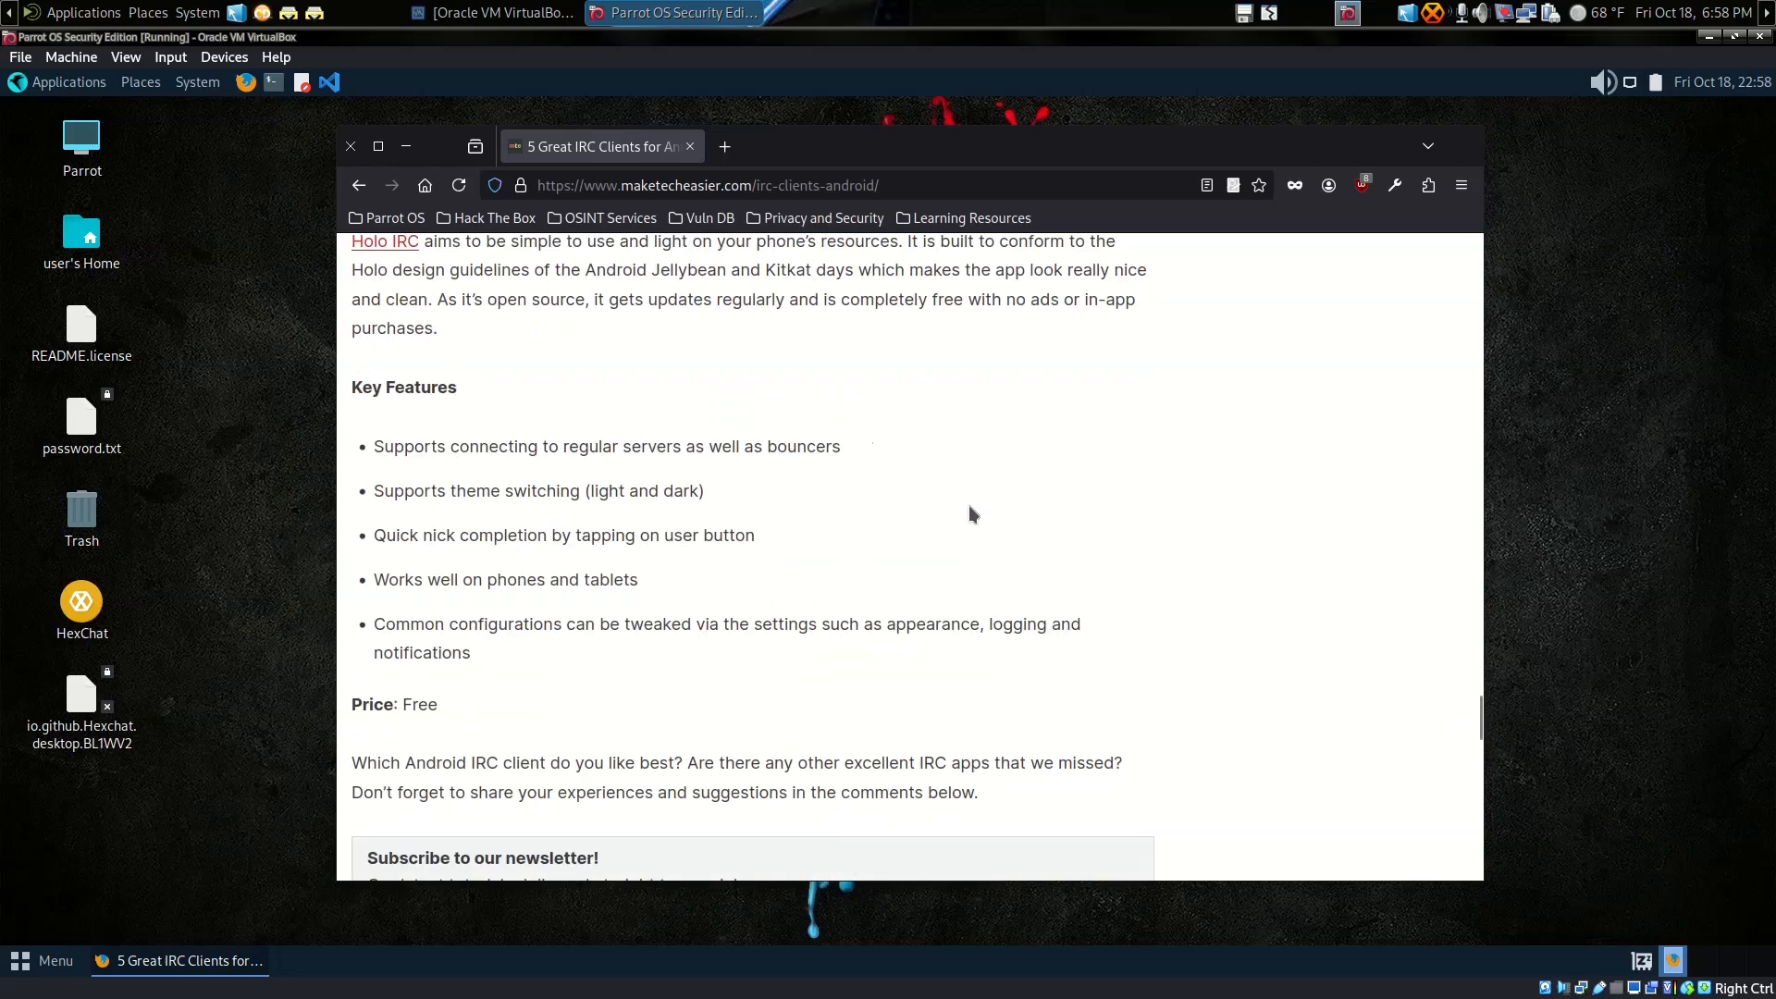
scroll(969, 507, up, 15)
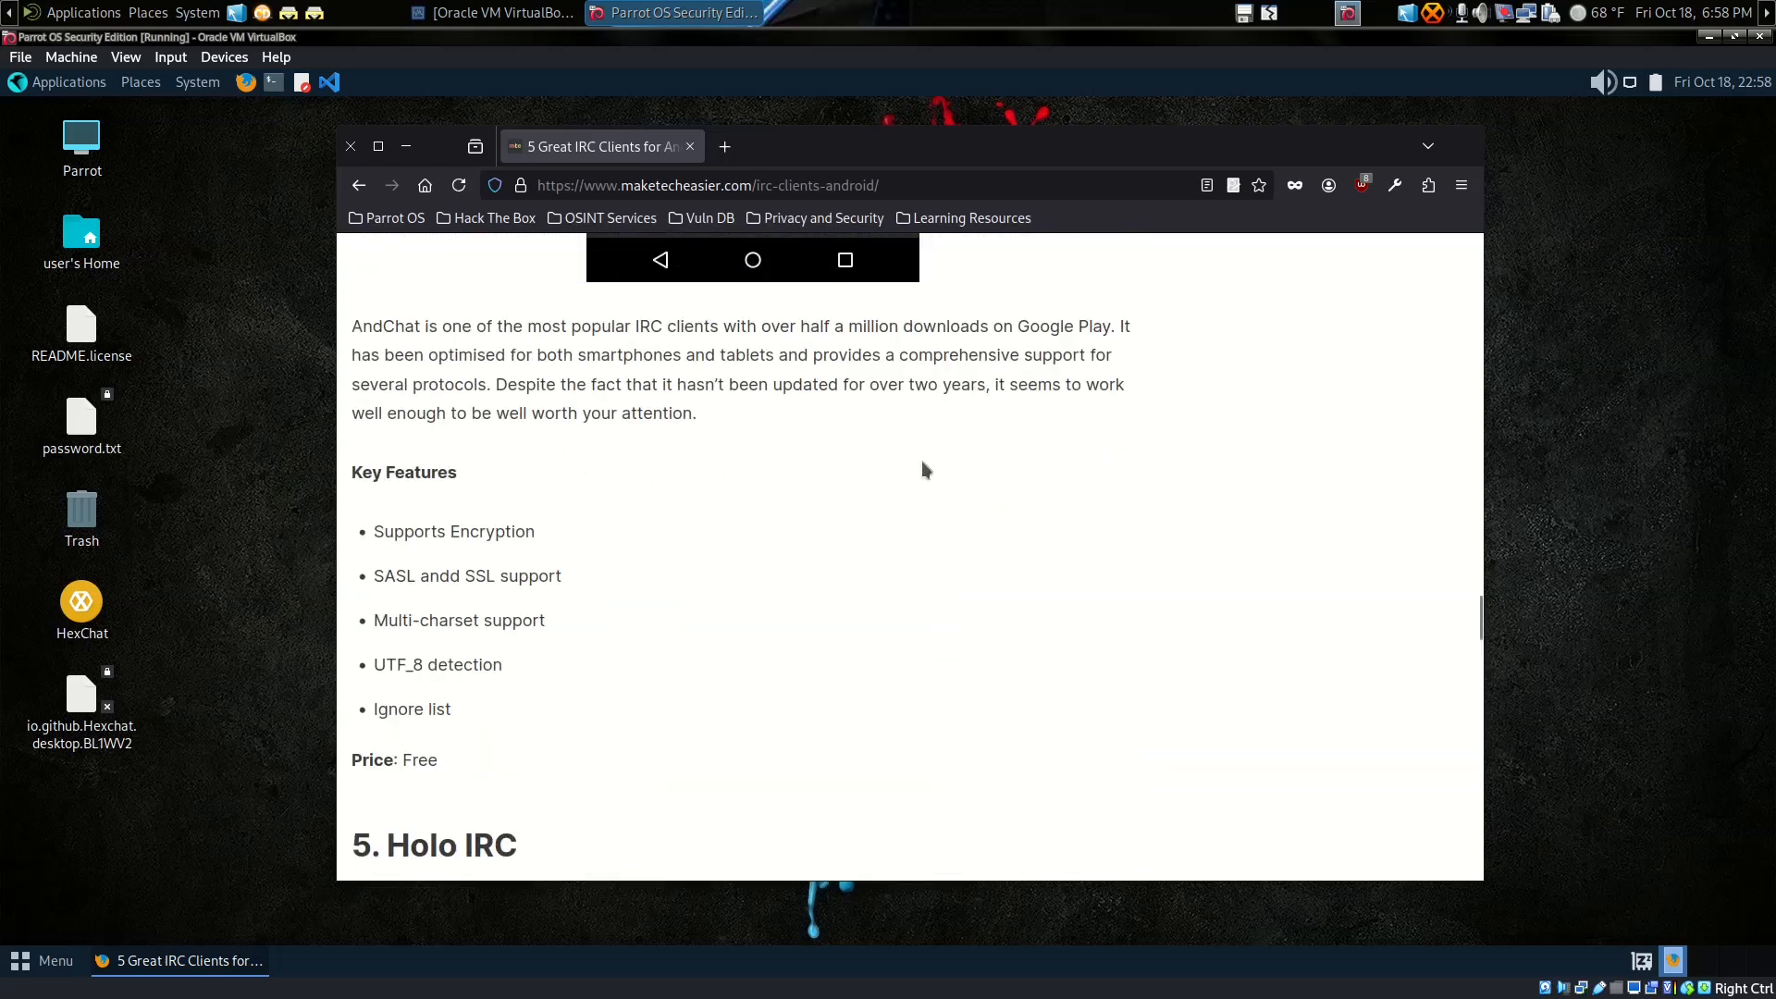
scroll(921, 460, up, 12)
scroll(920, 460, up, 15)
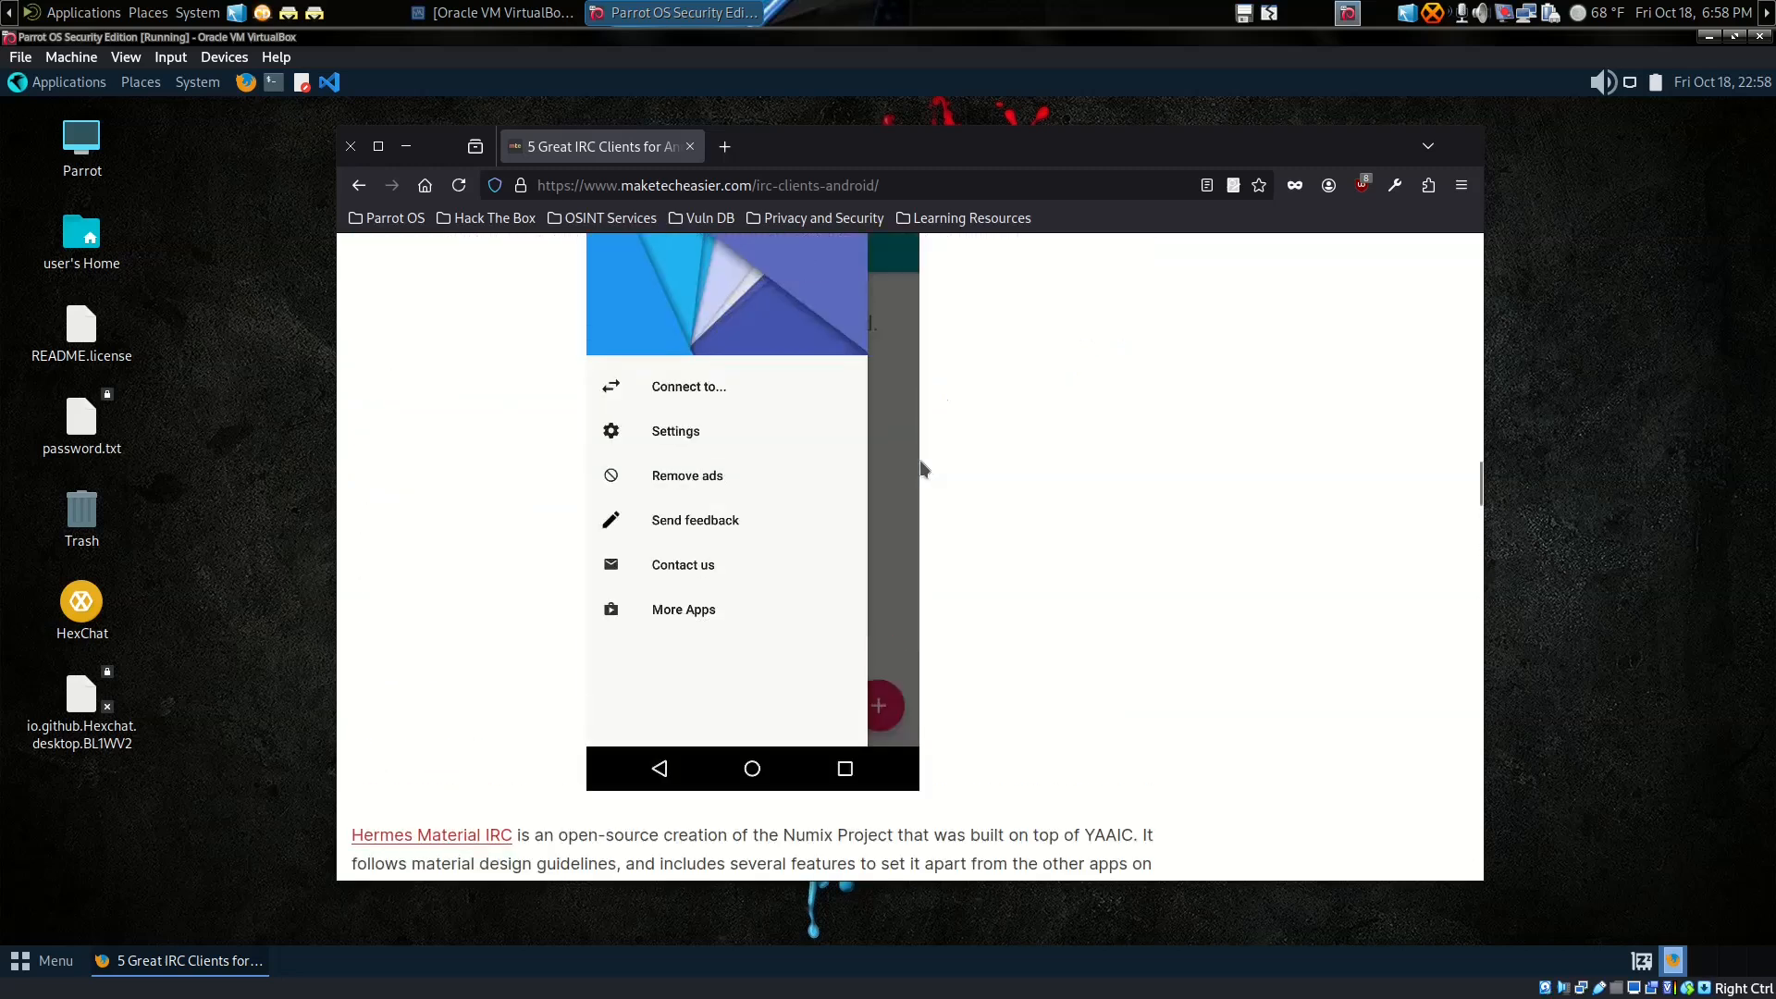
scroll(921, 467, up, 10)
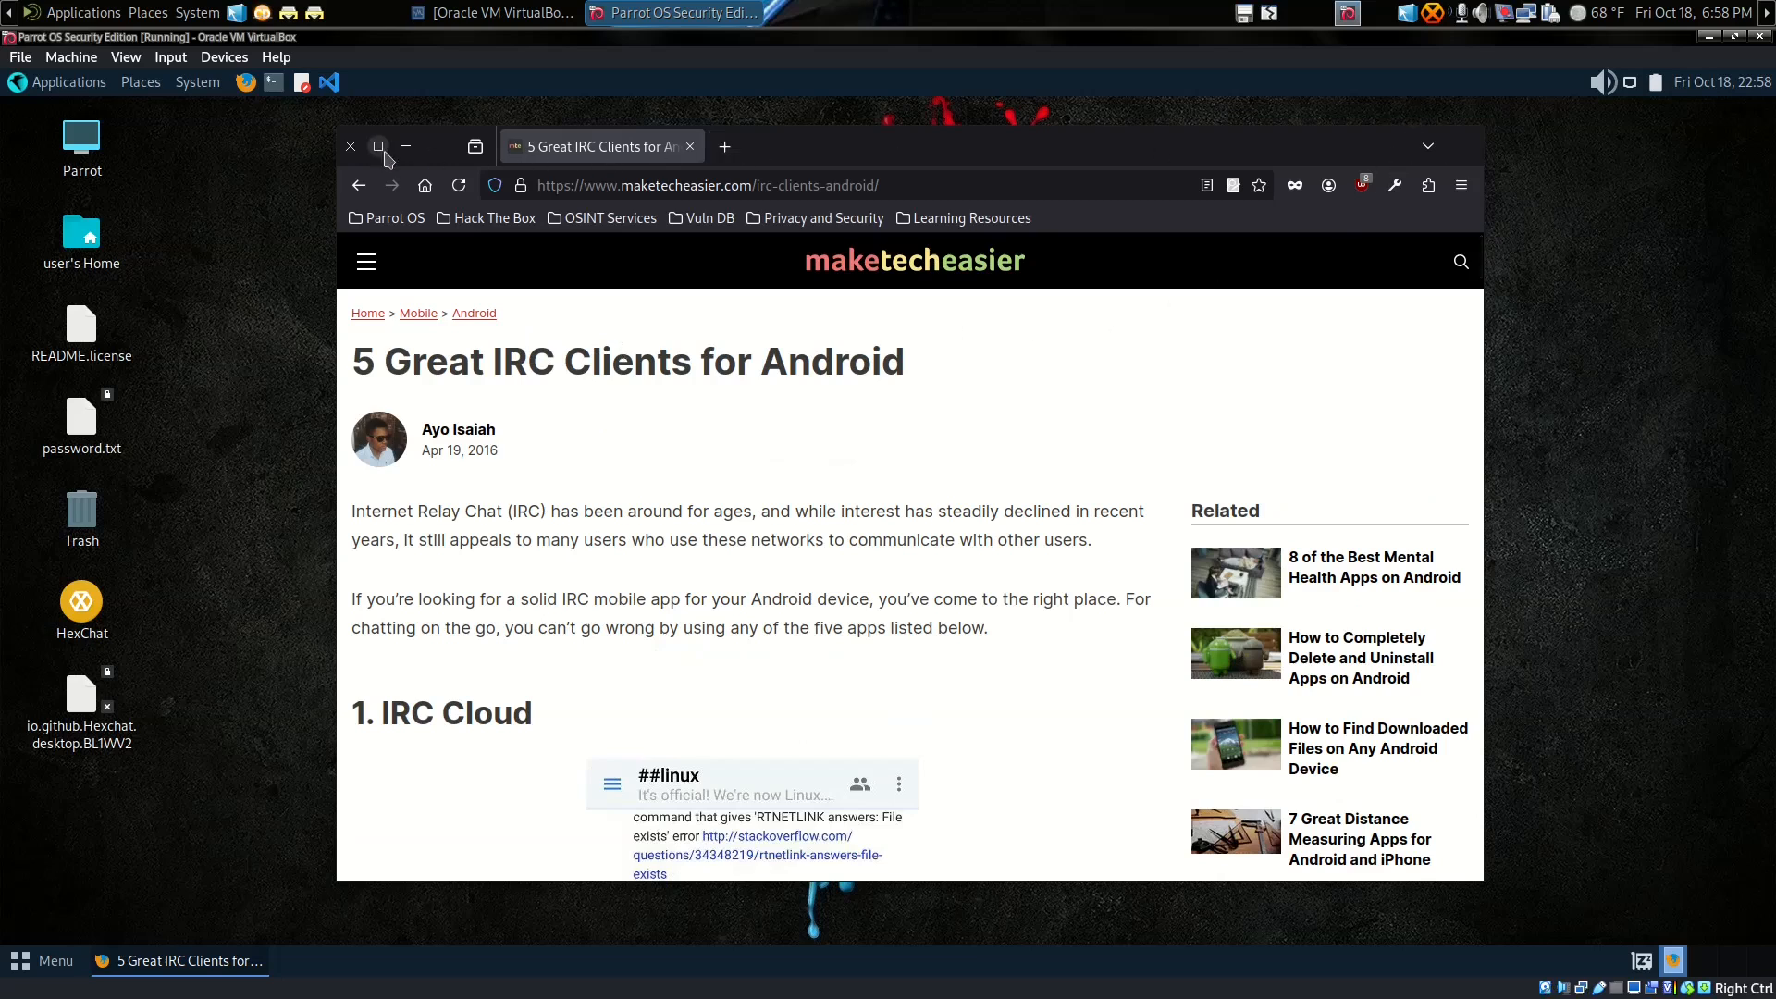
Step: Close Firefox and shut down the Parrot OS system, confirming the prompt
click(350, 147)
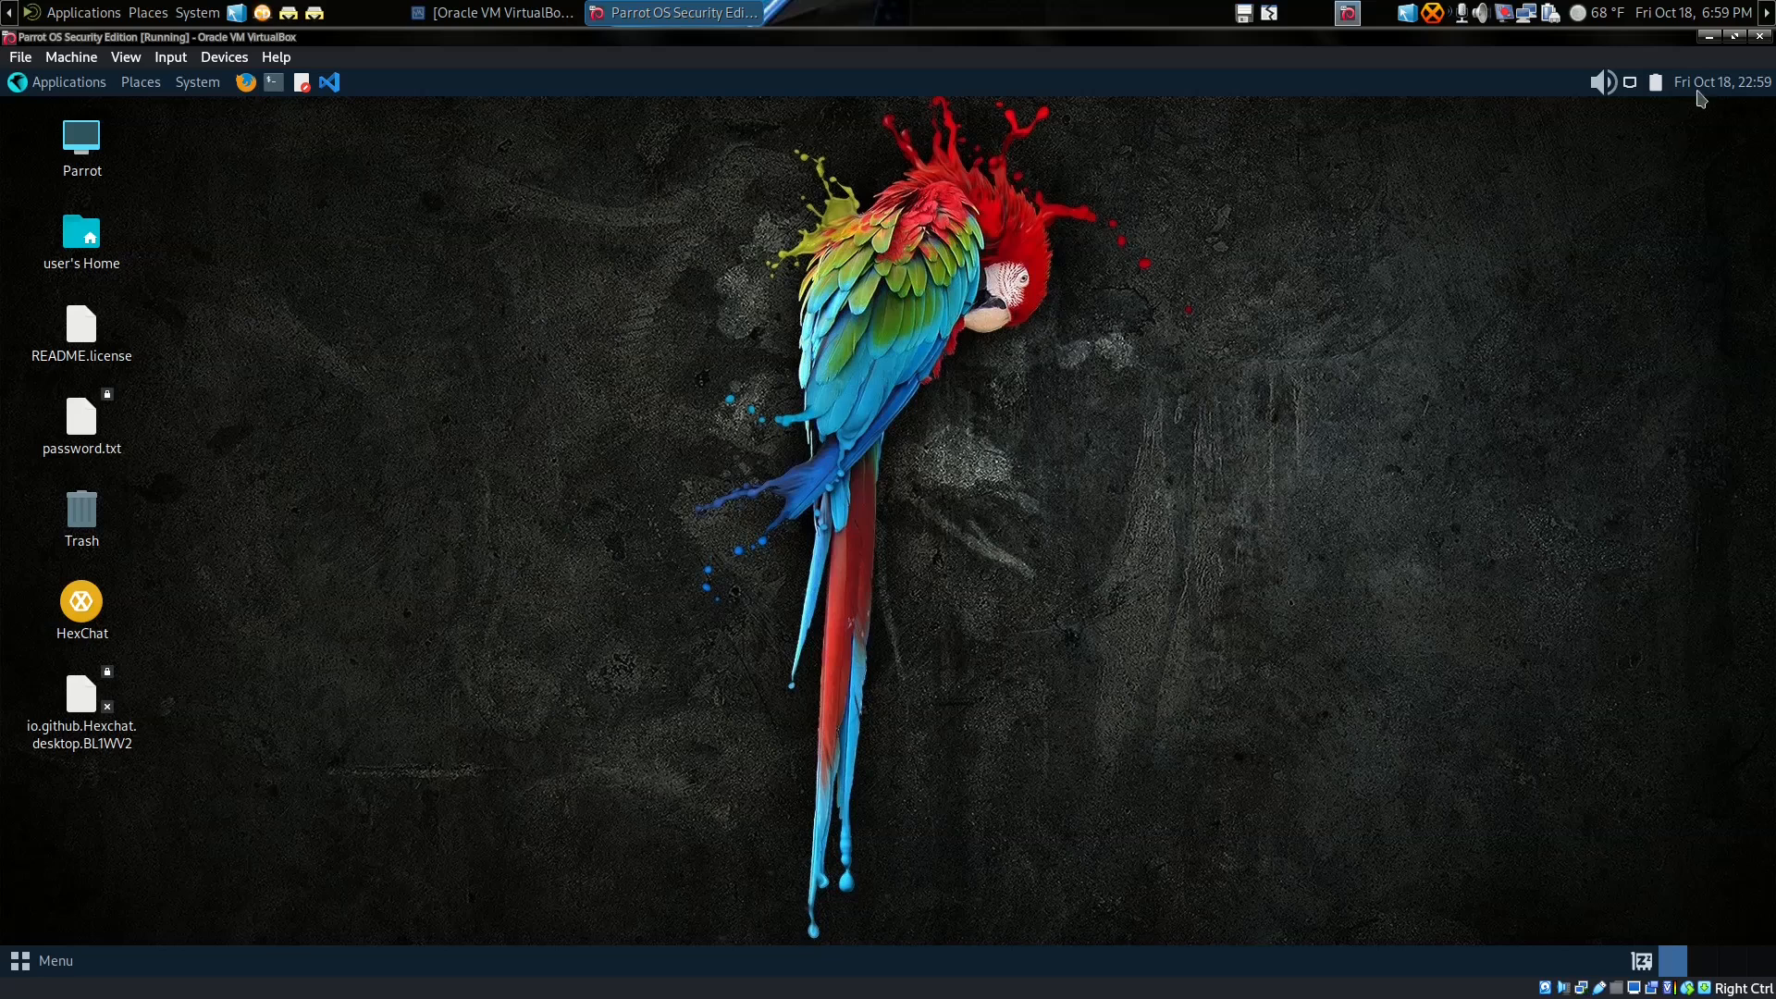
click(185, 85)
click(226, 279)
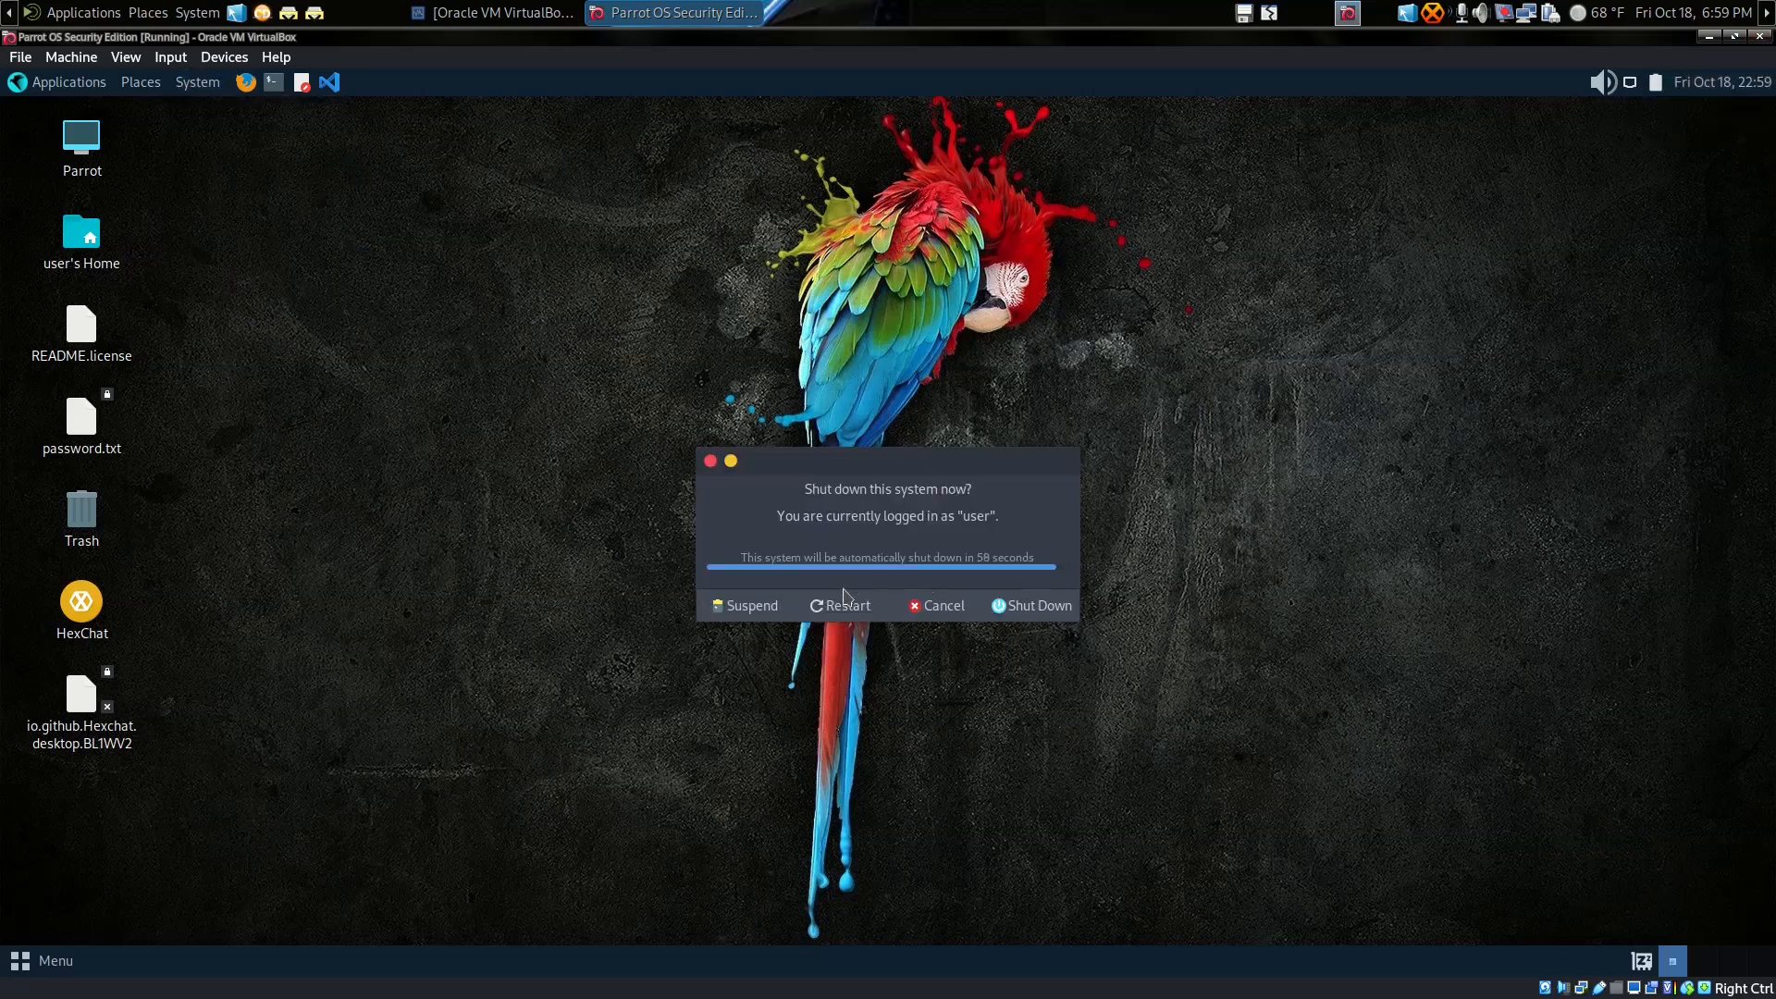
click(1029, 608)
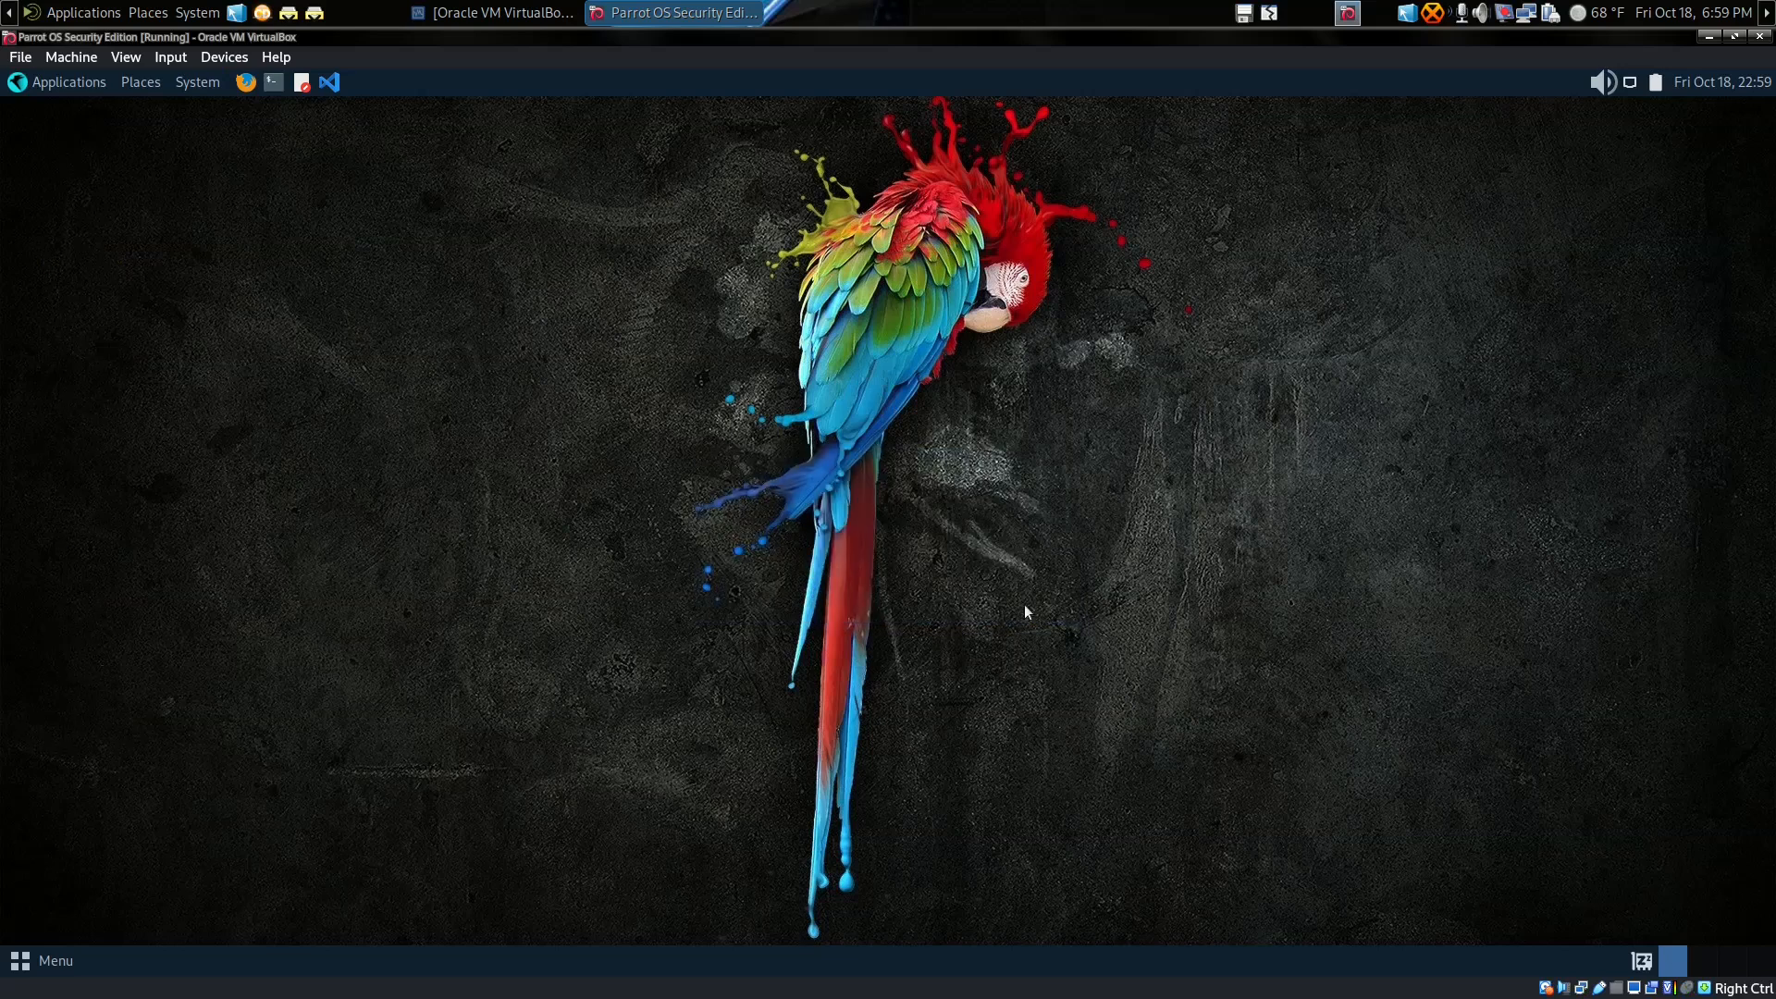